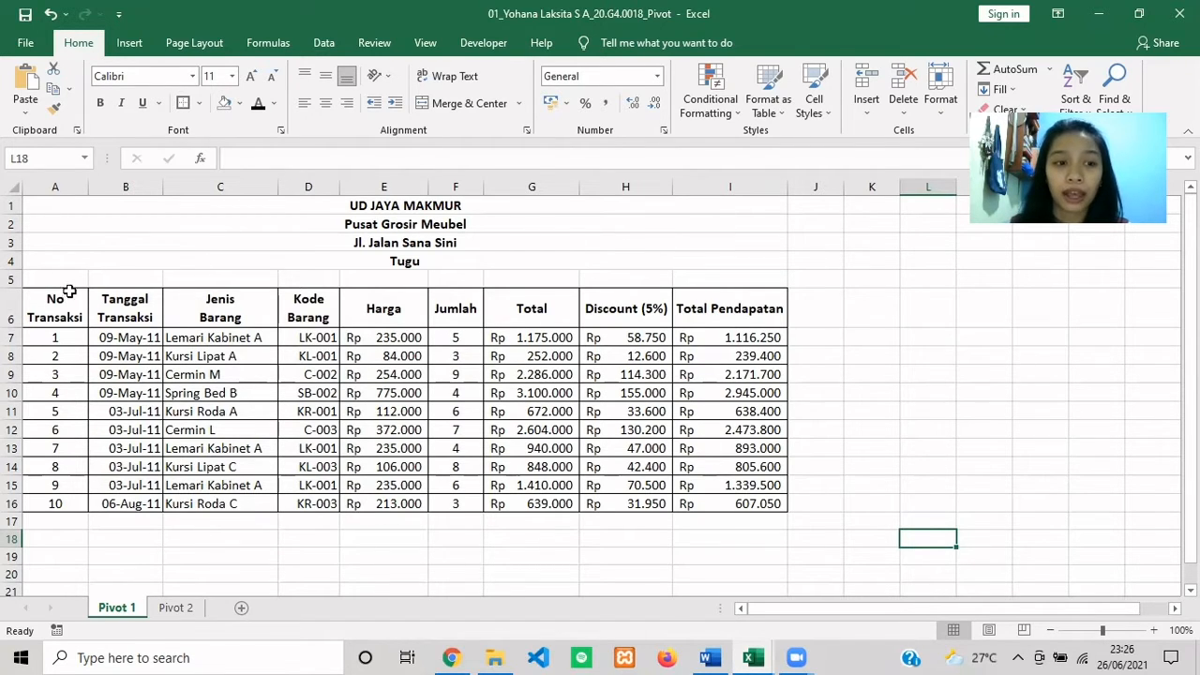
Create a PivotTable on a new worksheet from the transaction data in A6:F16, covering No Transaksi through Jumlah.
drag(47, 310, 464, 504)
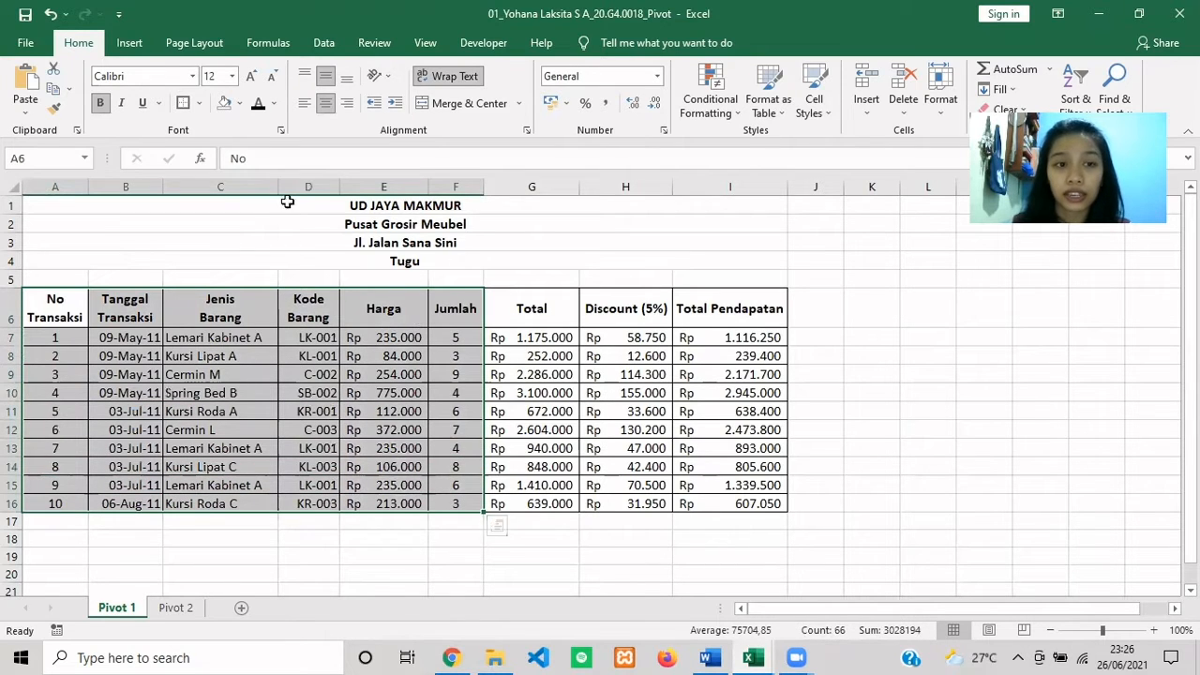
click(142, 43)
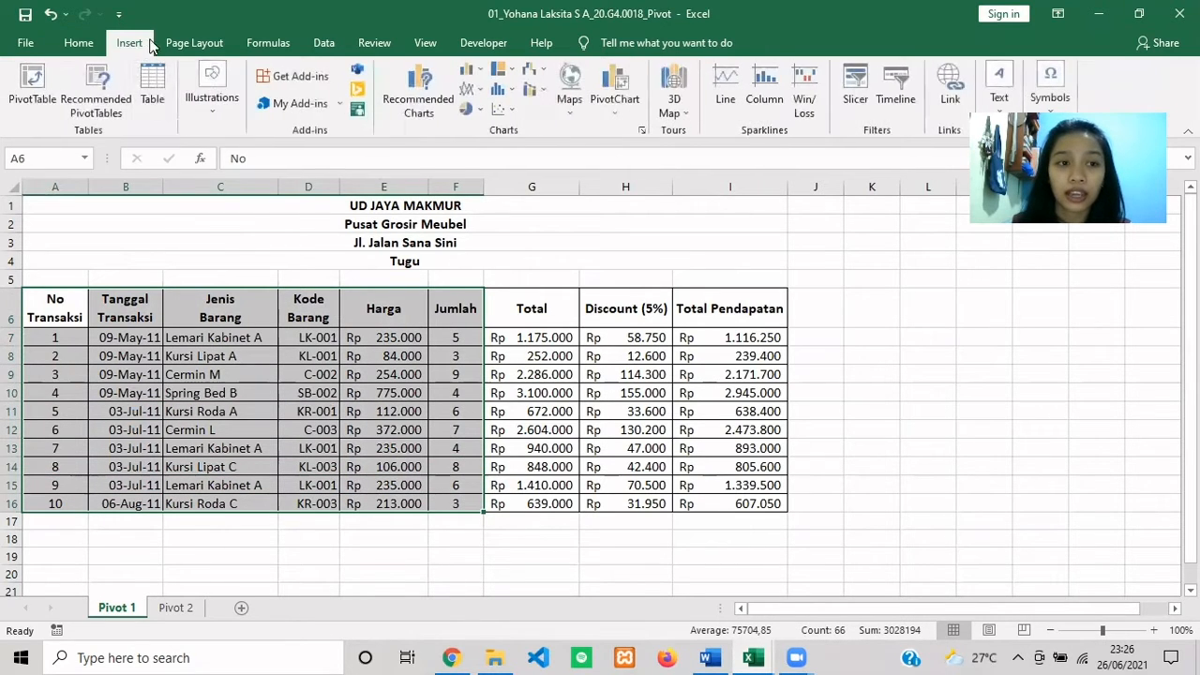
click(48, 108)
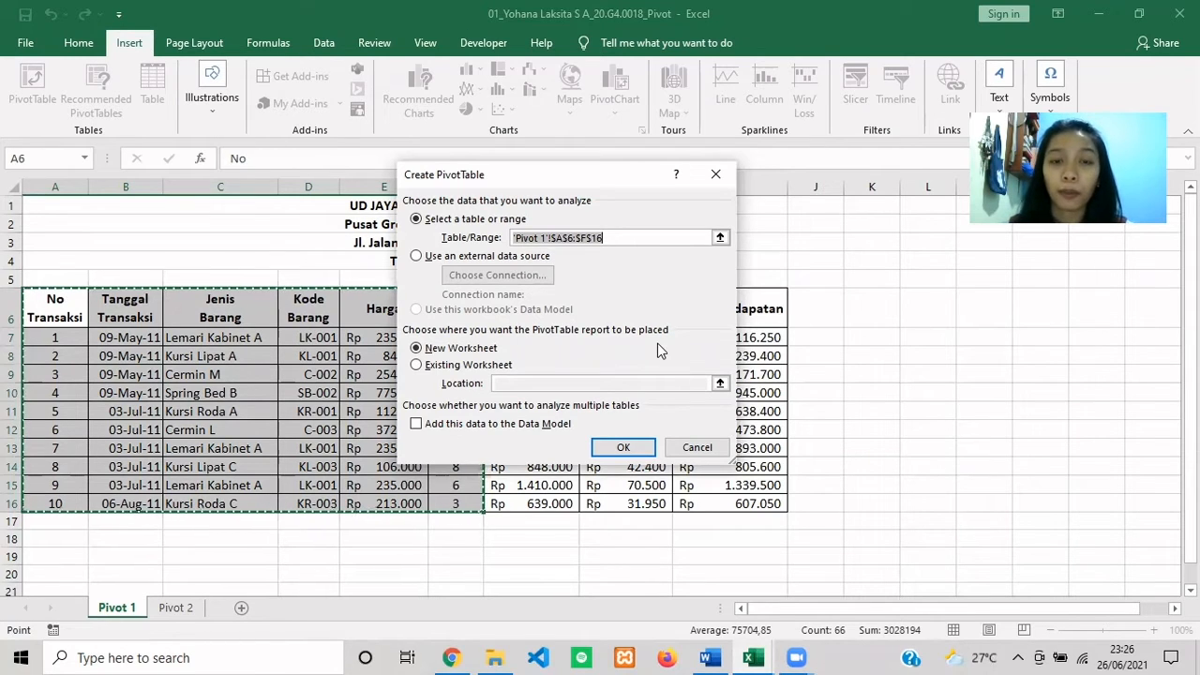
click(624, 447)
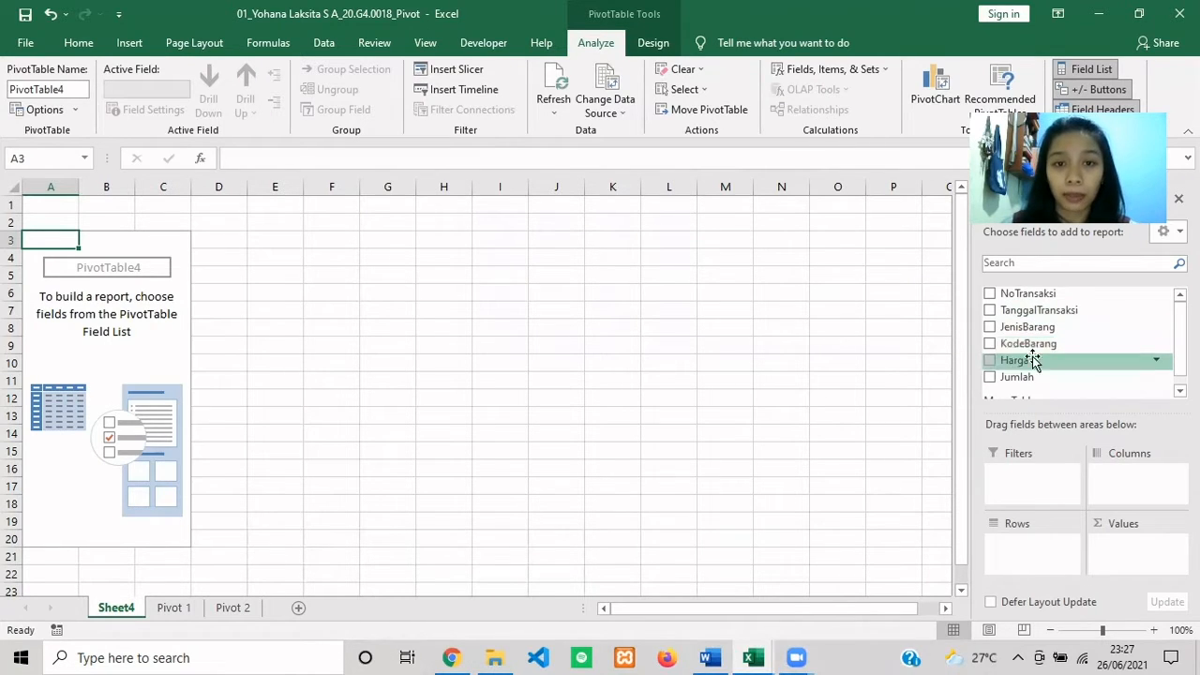
Add the TanggalTransaksi field to the PivotTable and place both TanggalTransaksi and Months as report filters.
click(991, 313)
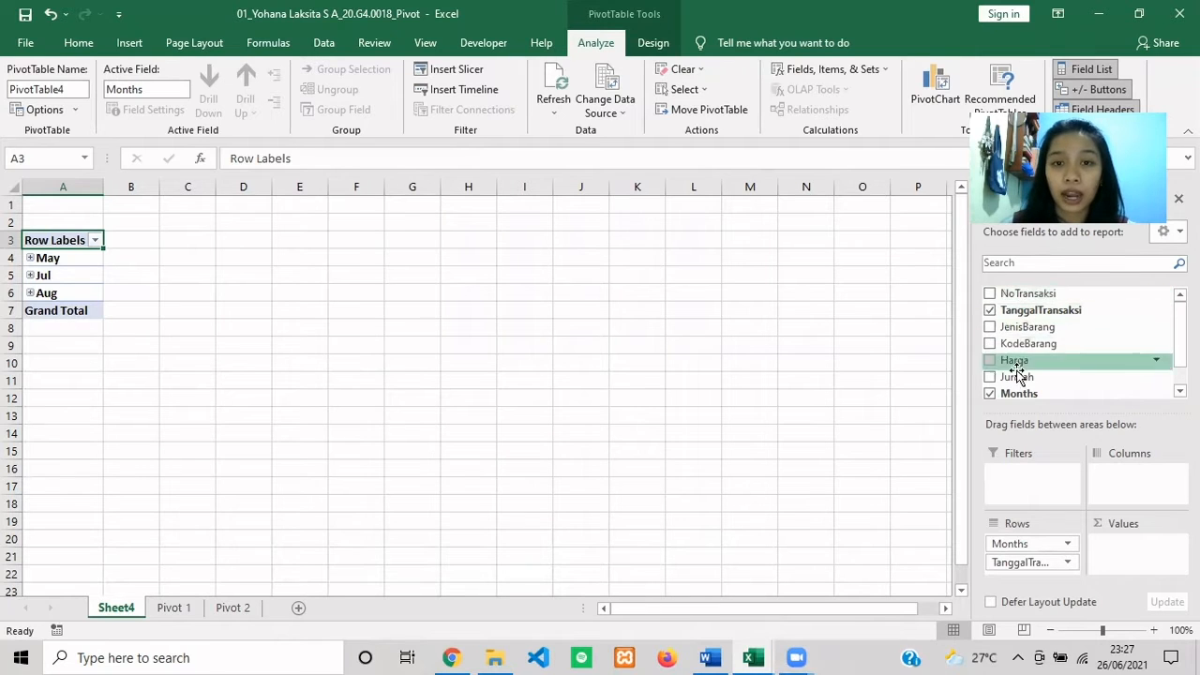
drag(1032, 566, 1026, 483)
drag(1036, 554, 1029, 496)
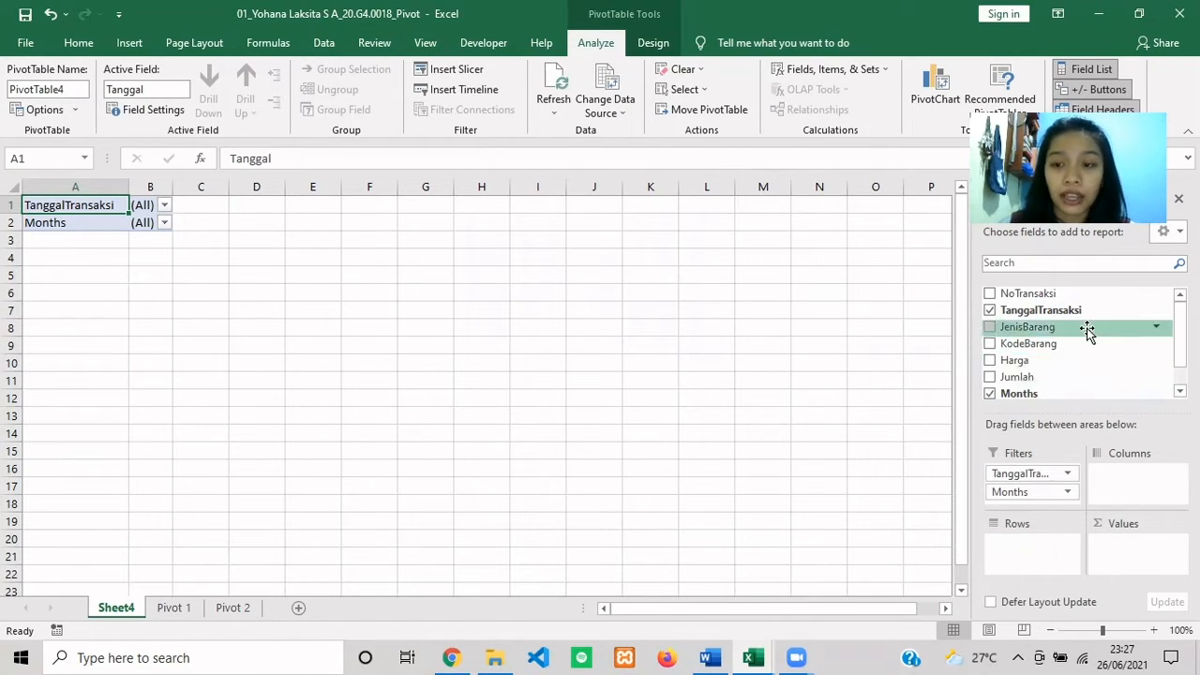
Add JenisBarang and KodeBarang as PivotTable rows and Harga as summed values.
click(990, 327)
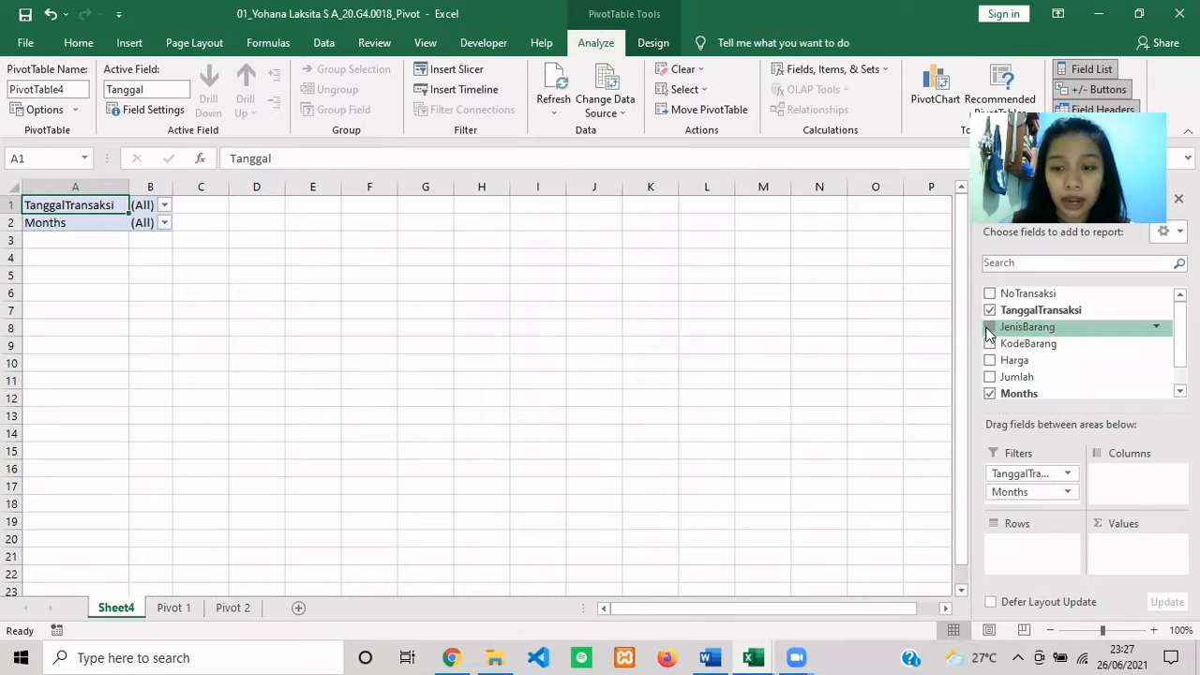
click(990, 343)
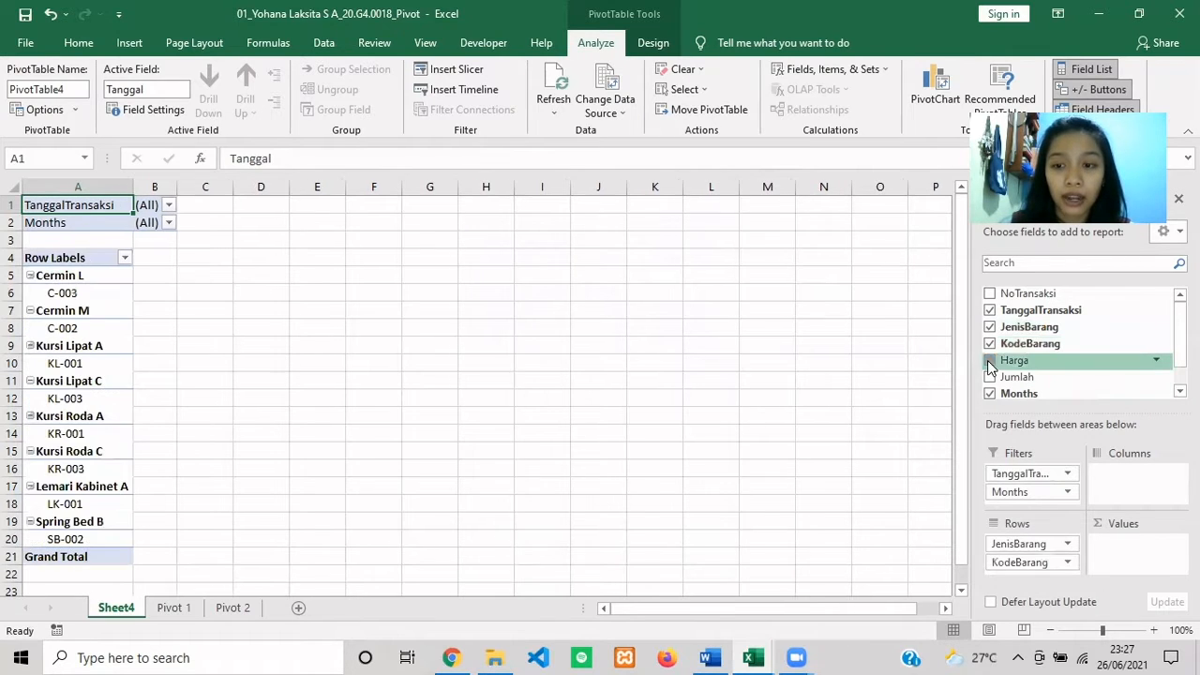
click(991, 360)
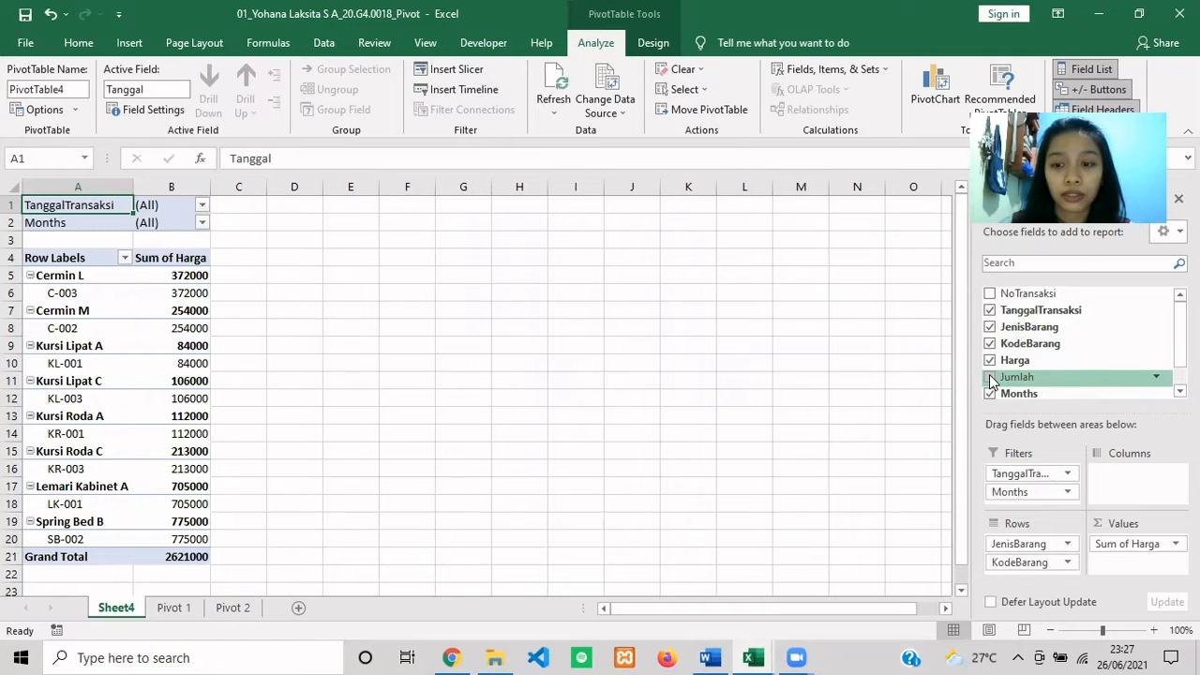
click(990, 377)
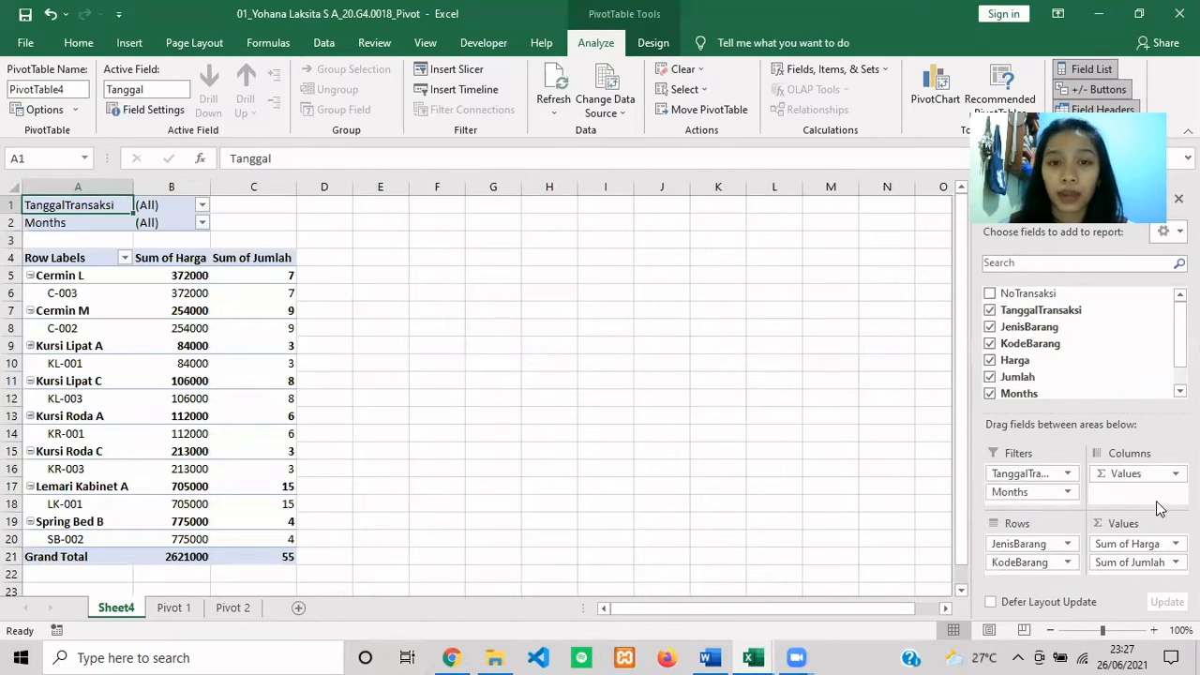
click(1127, 563)
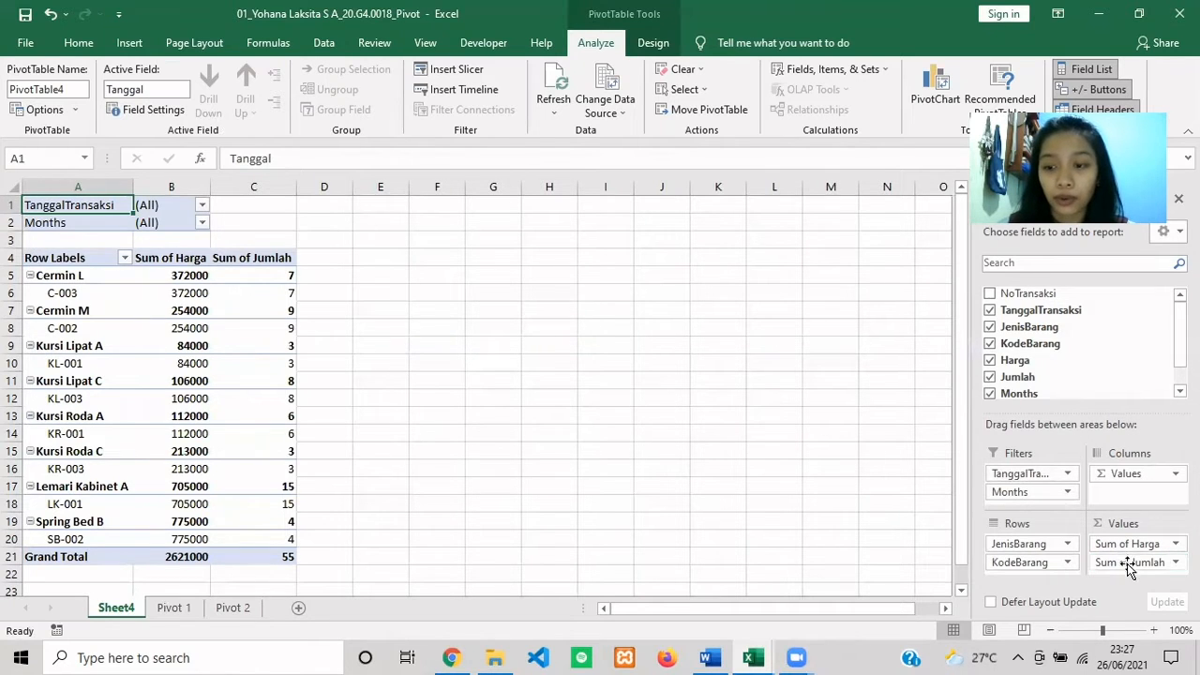
click(1131, 561)
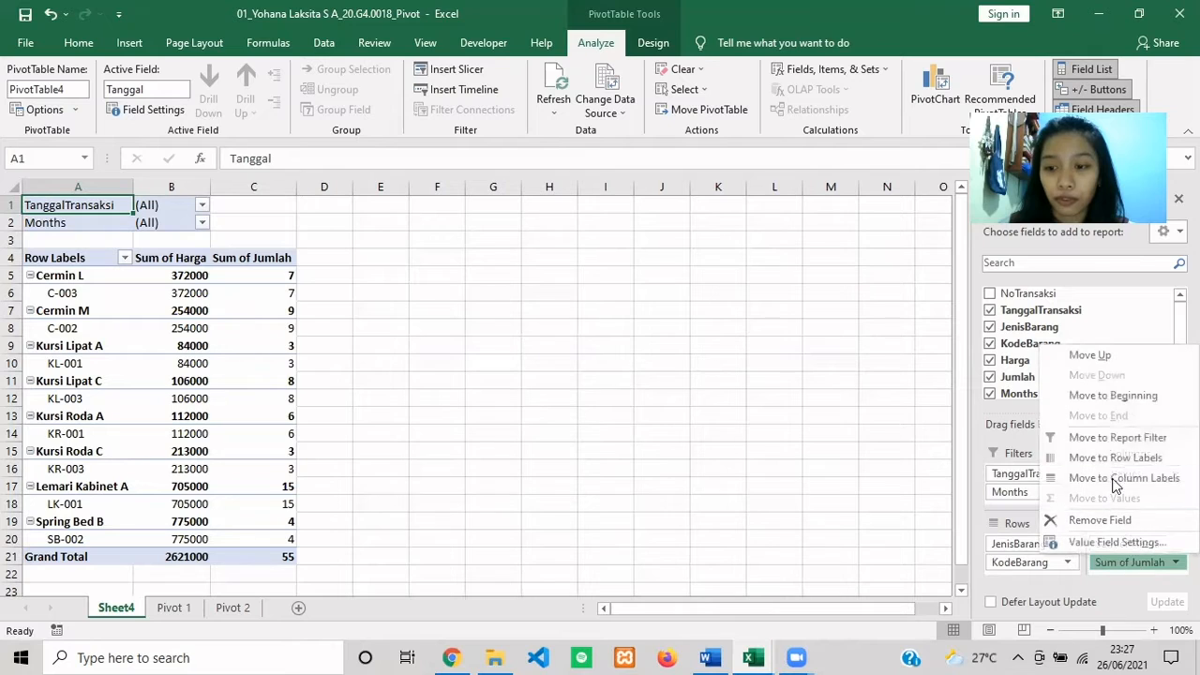
click(1118, 523)
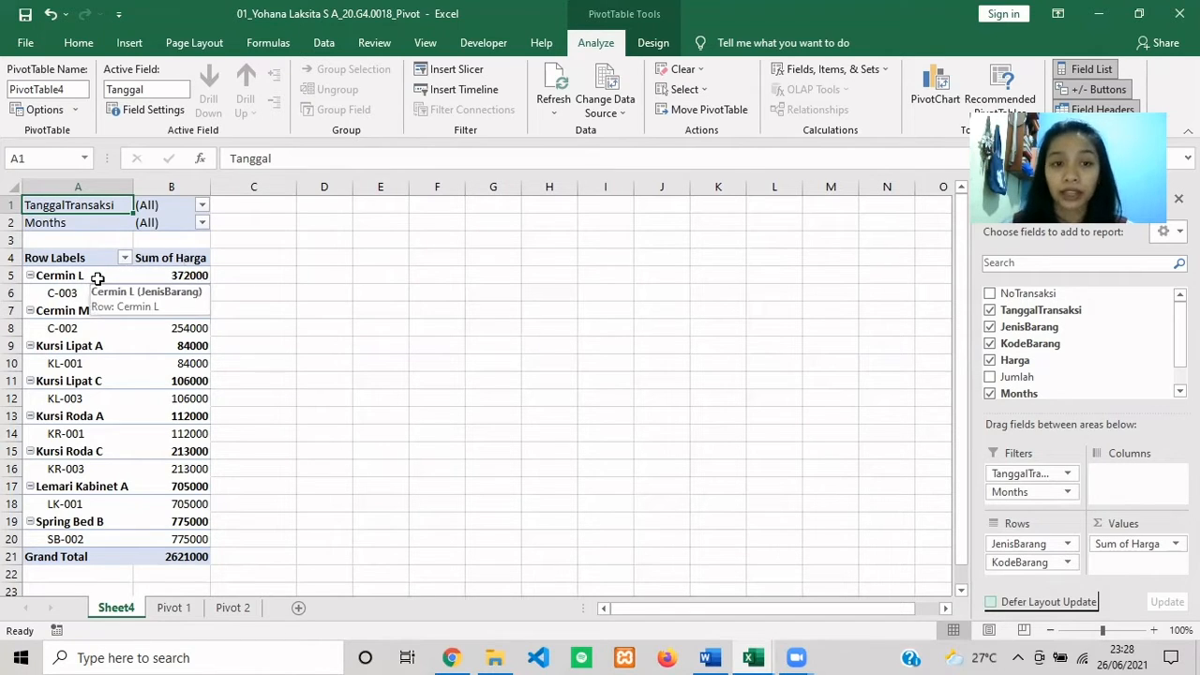
Filter the PivotTable's Months field to Jul only, with multiple-item selection enabled.
click(245, 308)
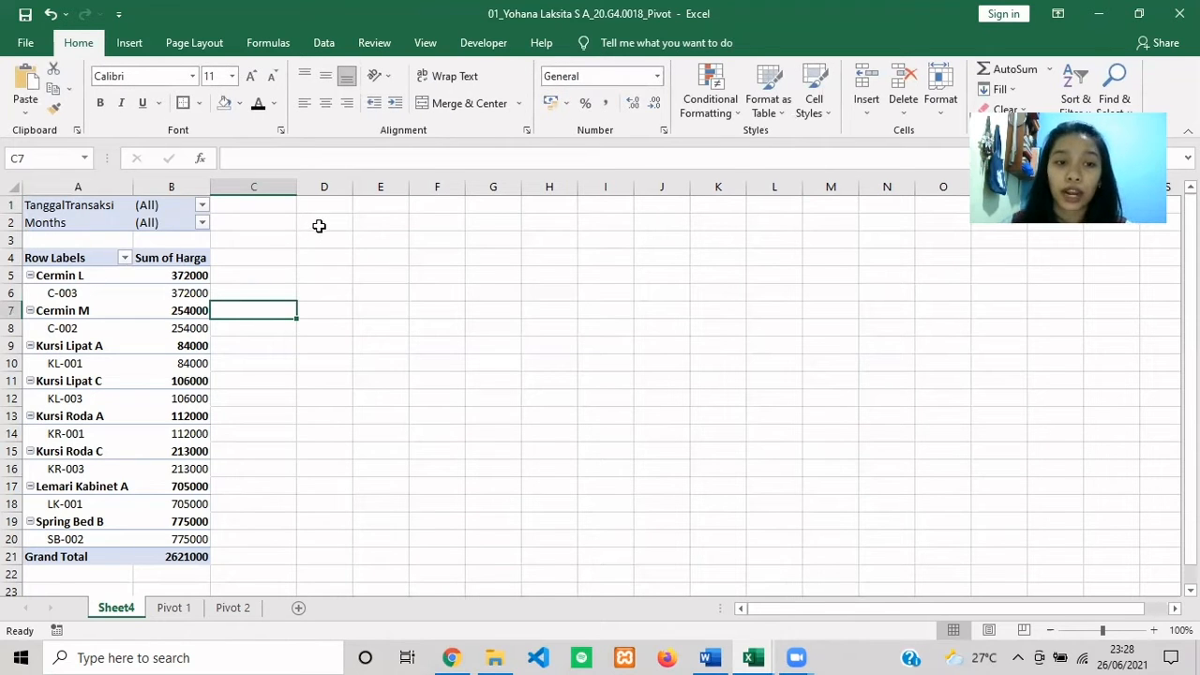
click(202, 223)
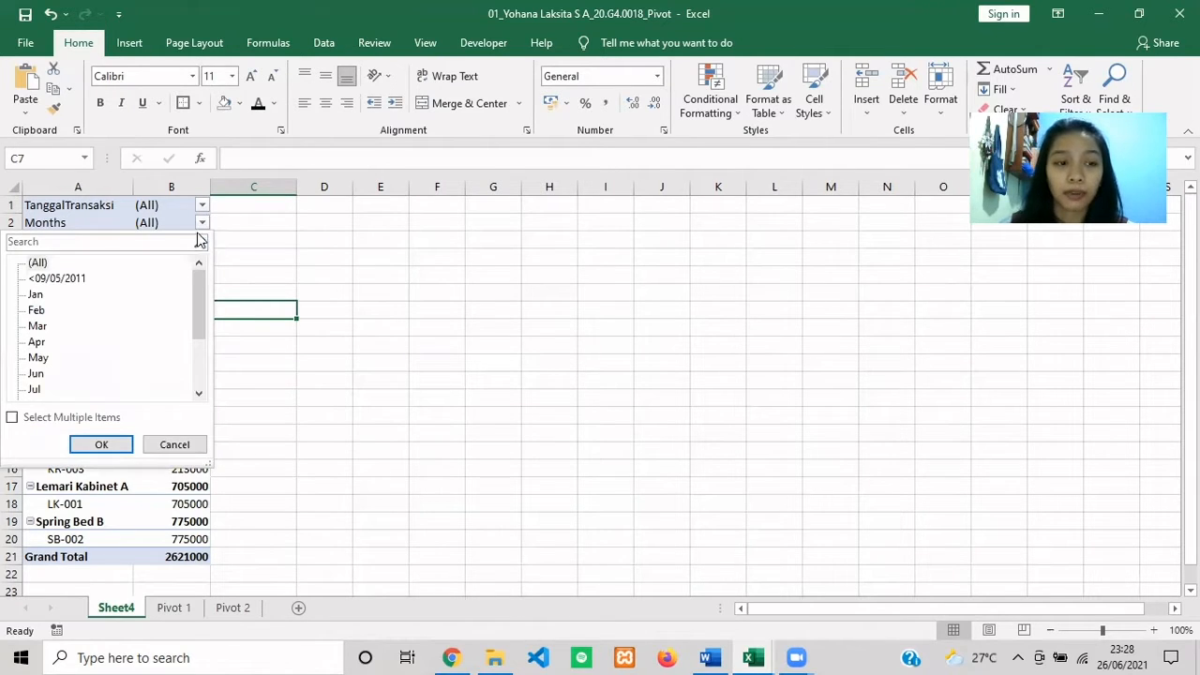
click(13, 418)
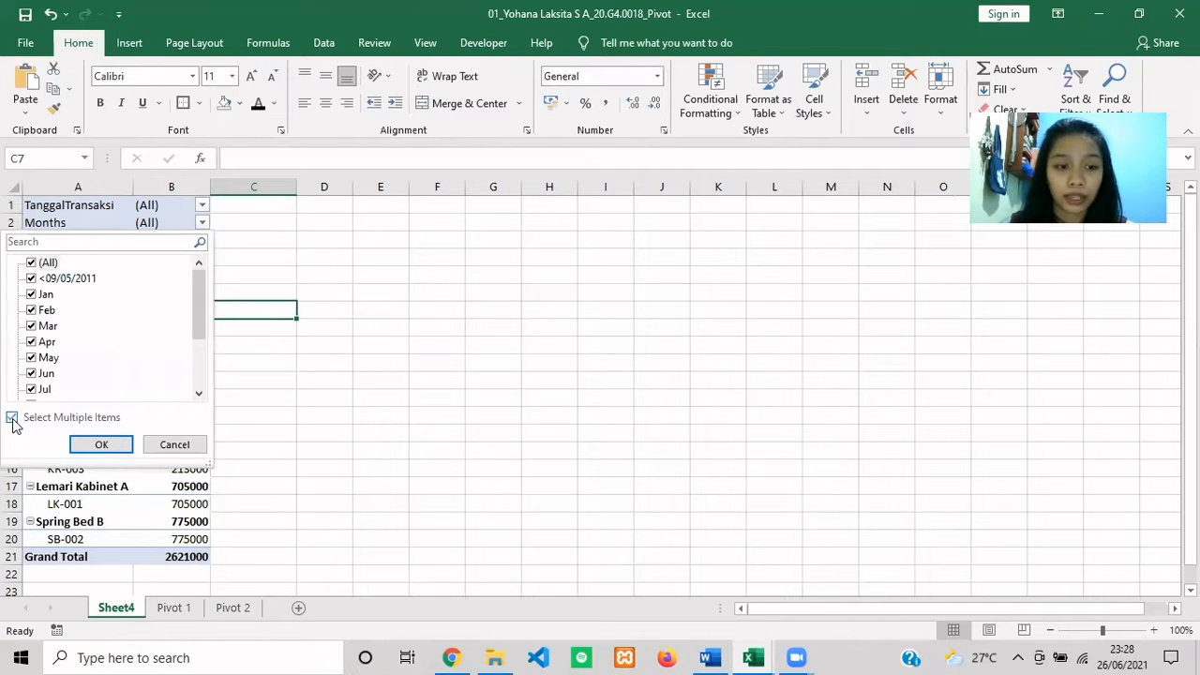
click(31, 263)
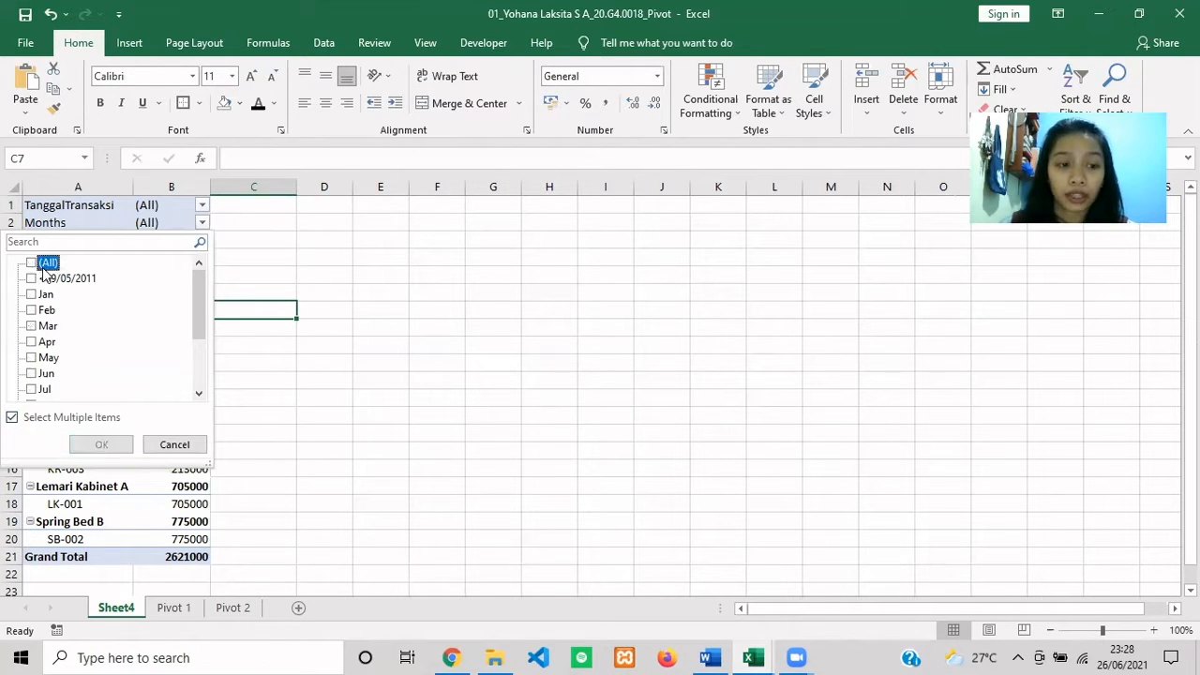
click(30, 390)
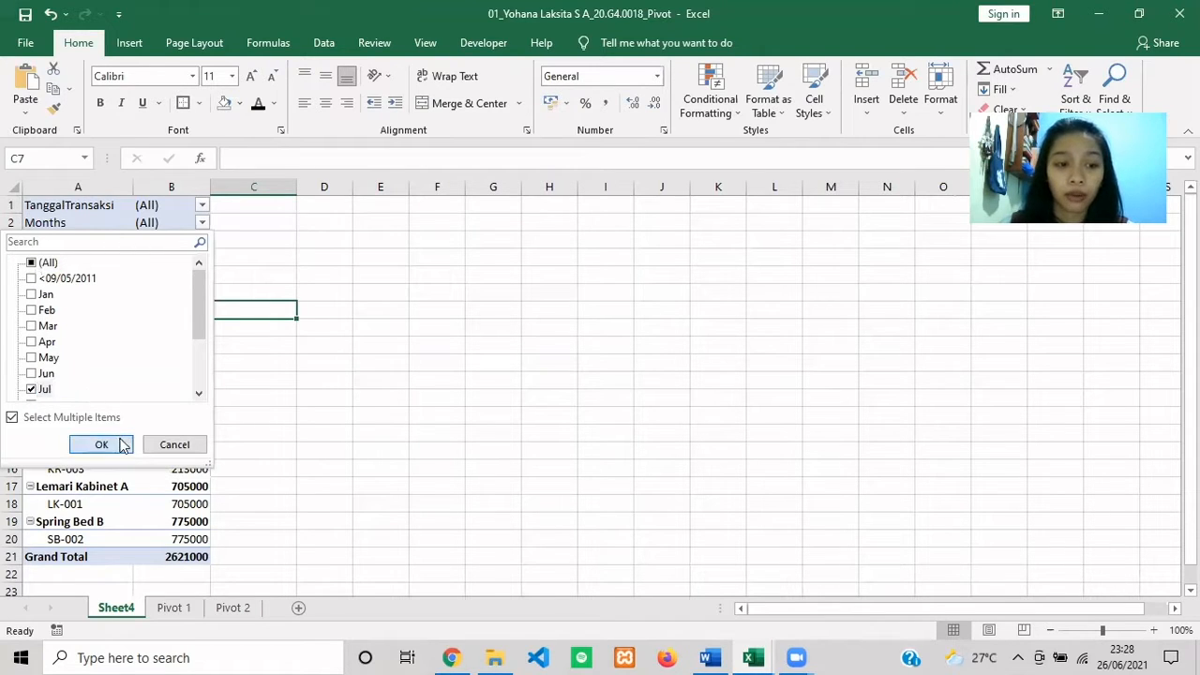
click(101, 444)
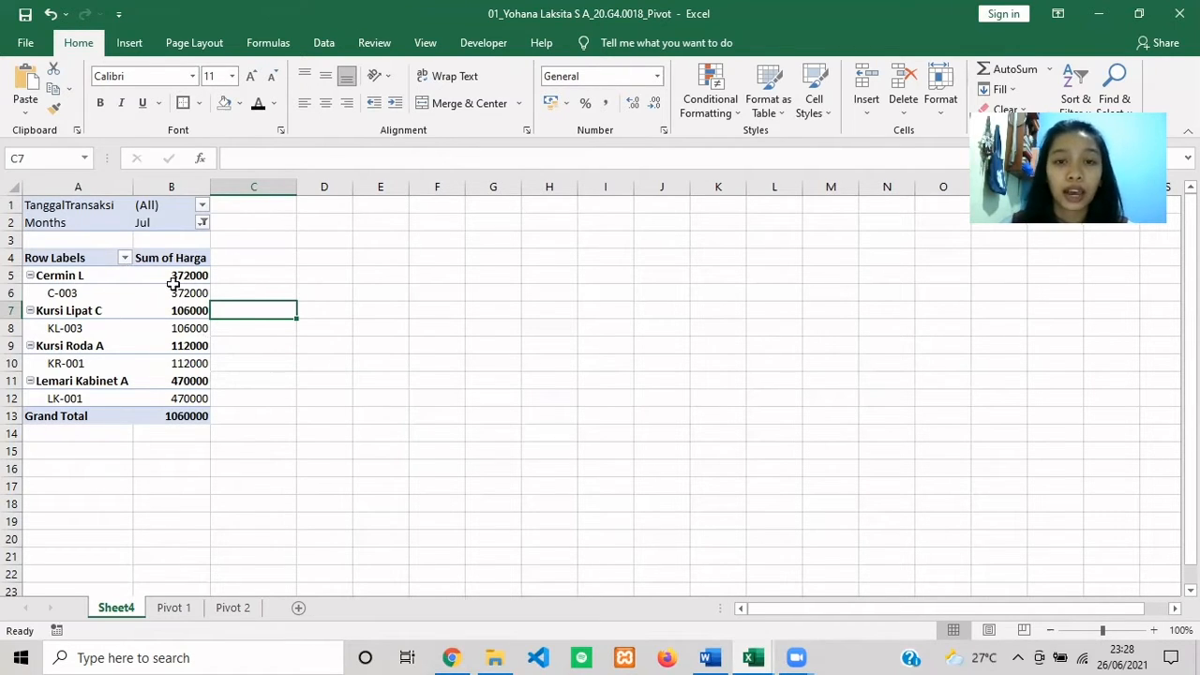
Insert a 2-D column PivotChart from the pivot results in A4:B13 and place it beside the PivotTable.
mouse_move(182, 275)
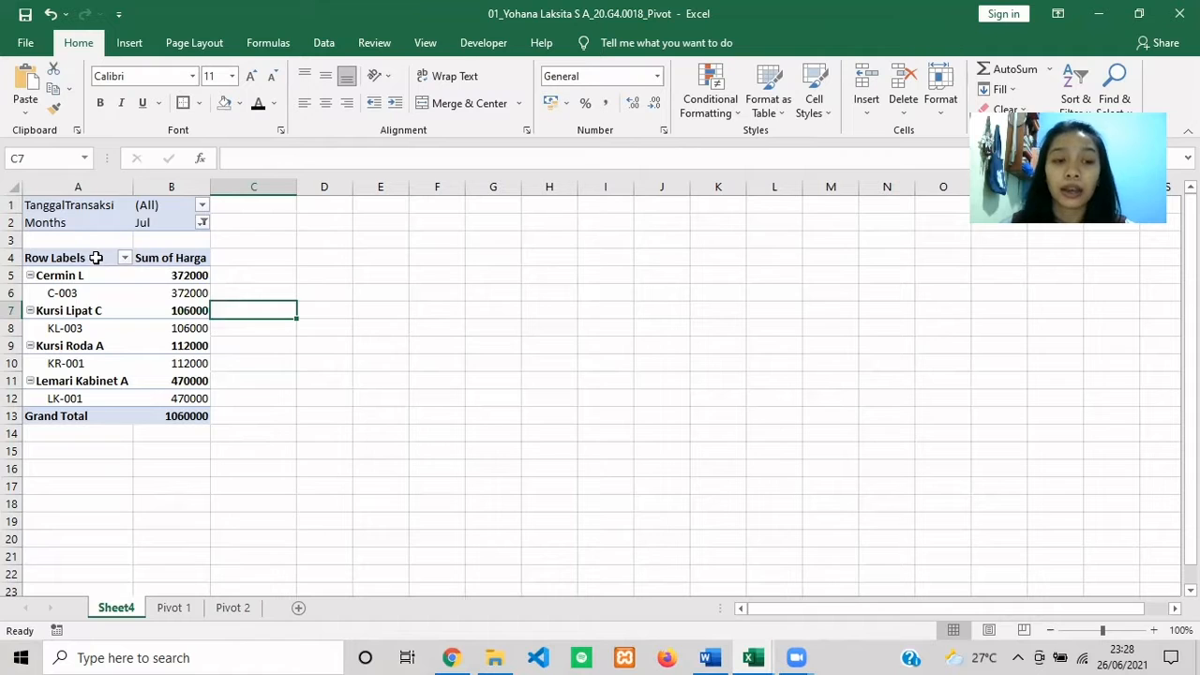
drag(96, 258, 203, 412)
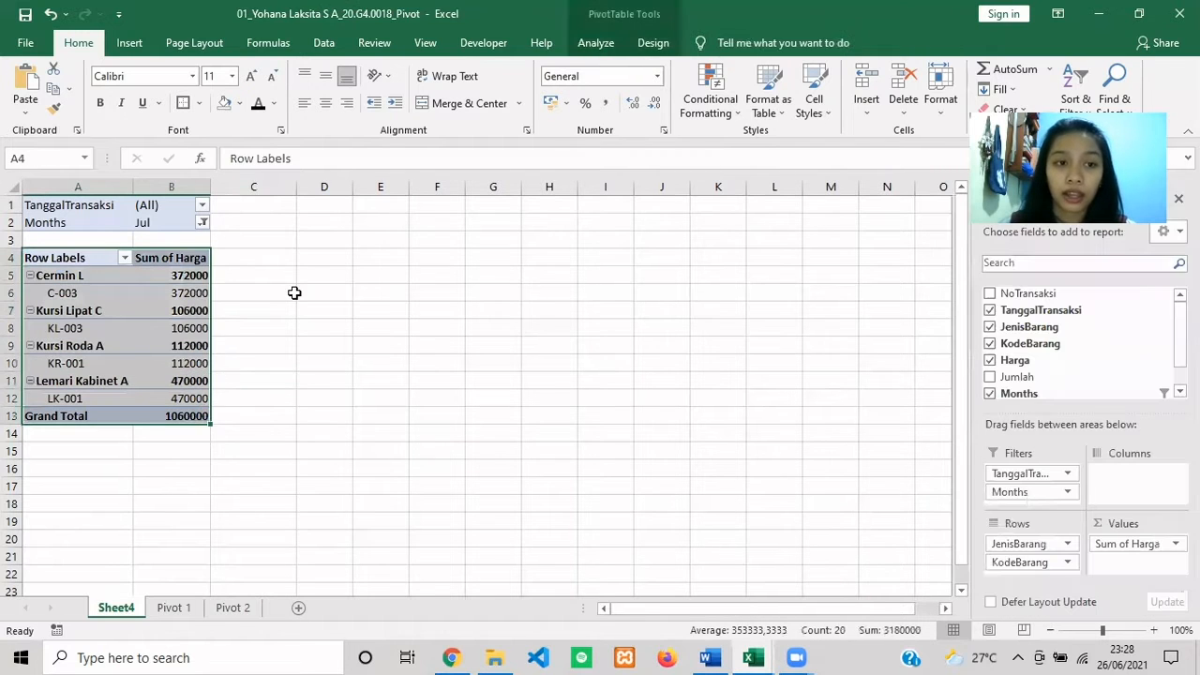
click(128, 43)
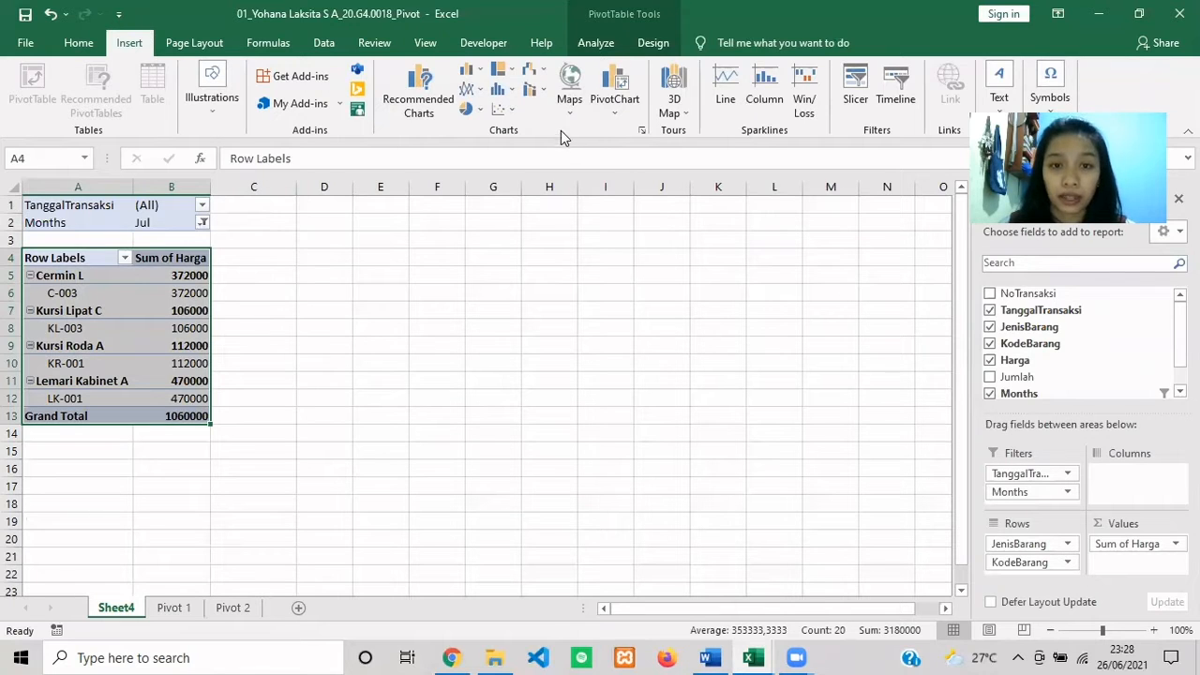
click(481, 75)
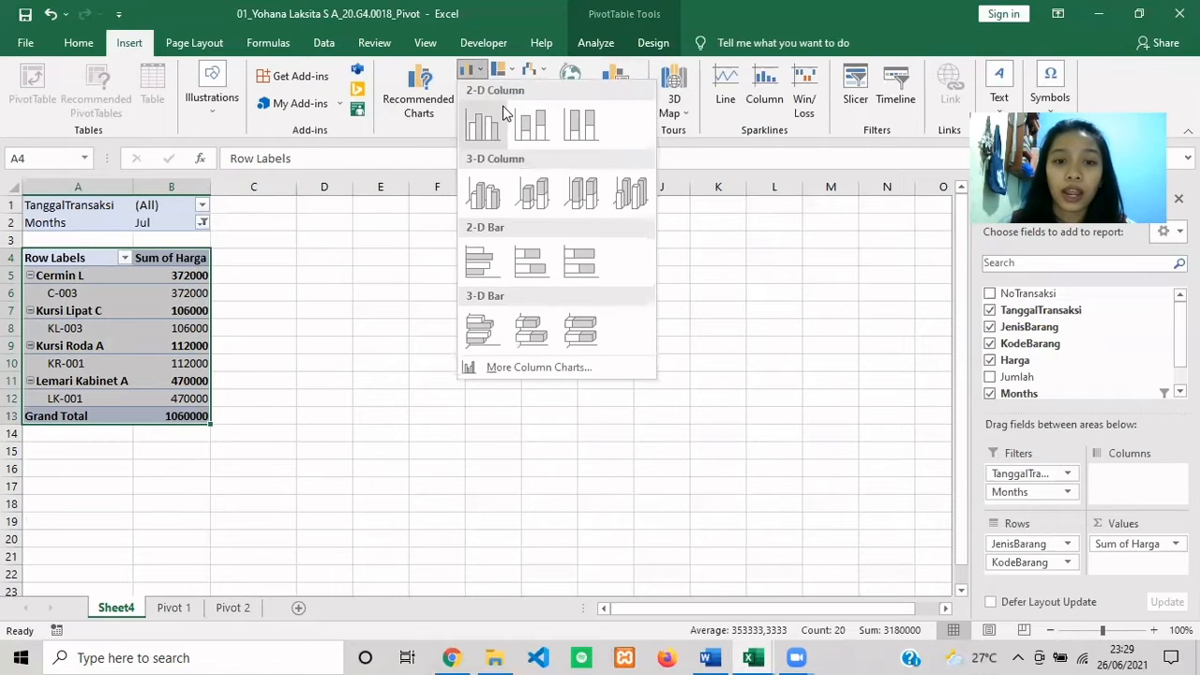
click(484, 125)
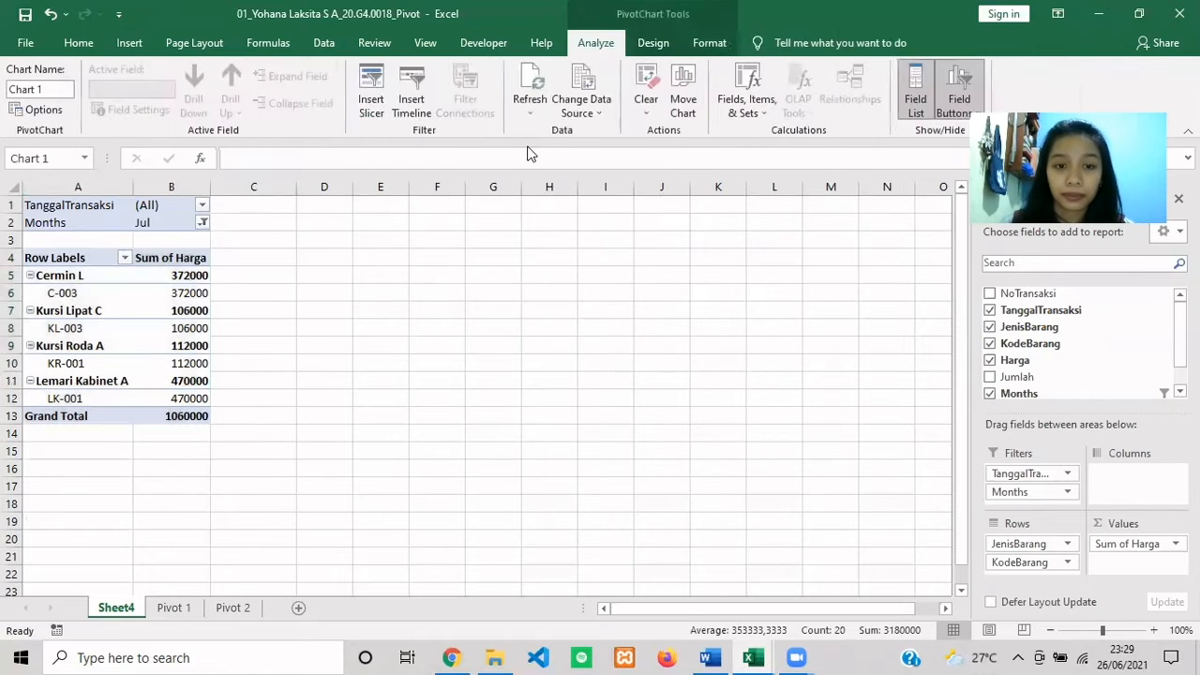
drag(550, 303, 528, 259)
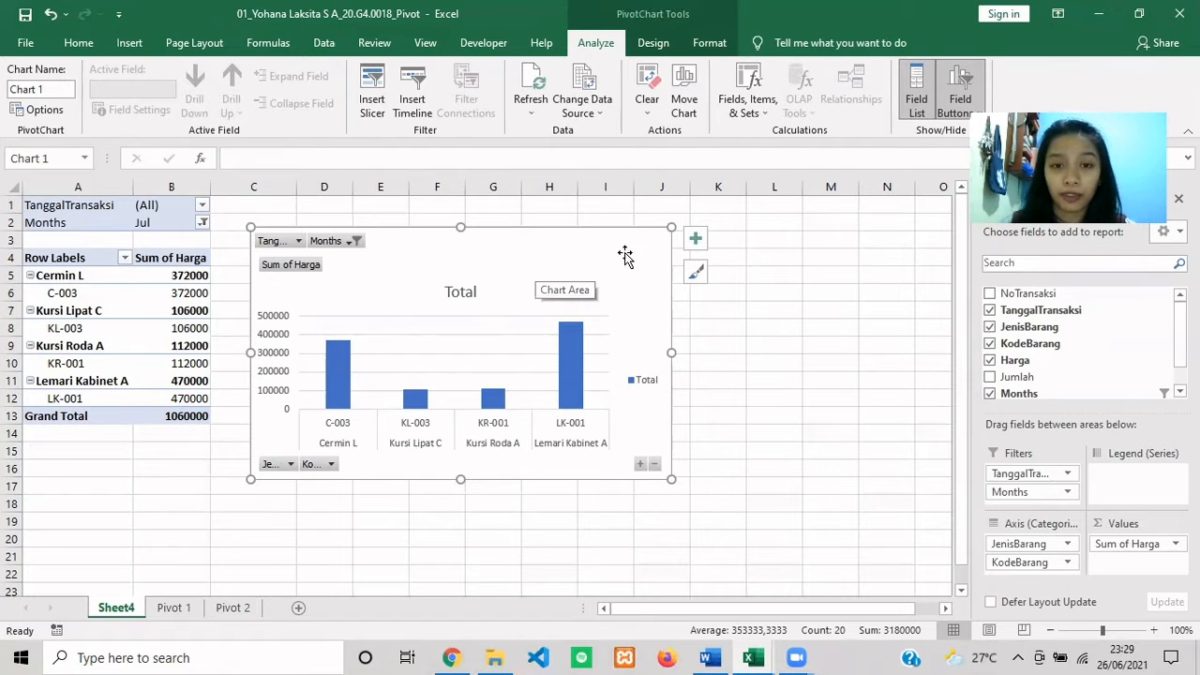
drag(641, 271, 656, 265)
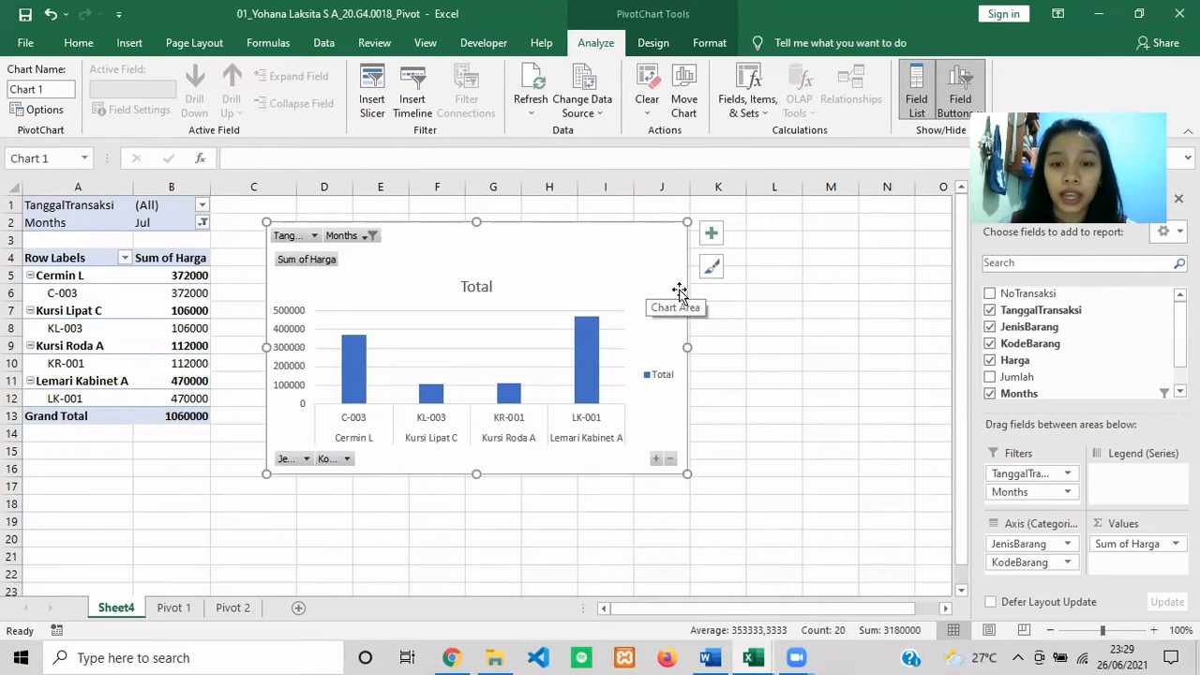
Apply the dark chart style Style 9 to the PivotChart.
click(712, 268)
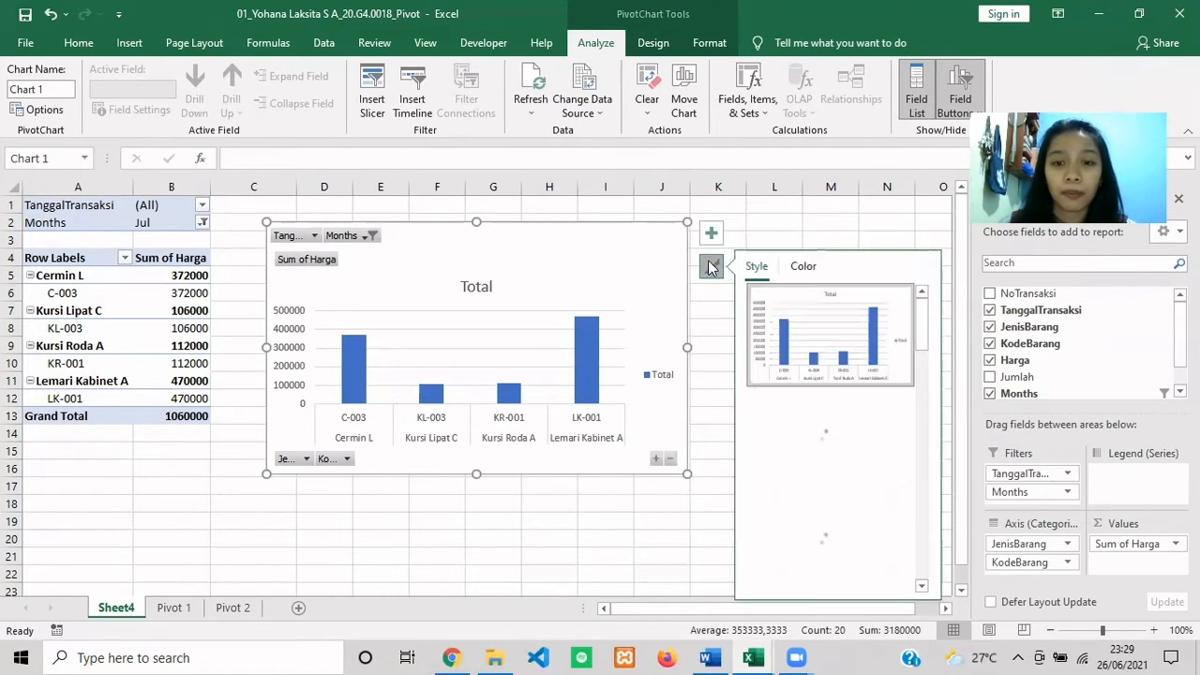
scroll(877, 373, down, 3)
scroll(877, 373, up, 2)
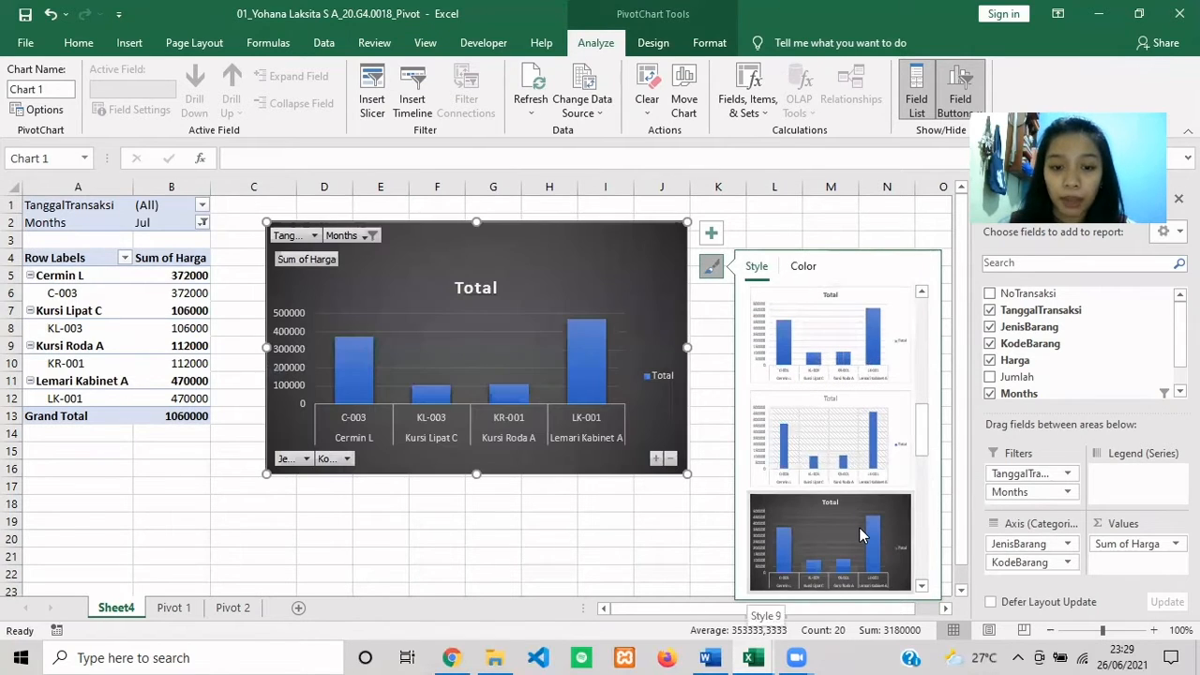
click(859, 527)
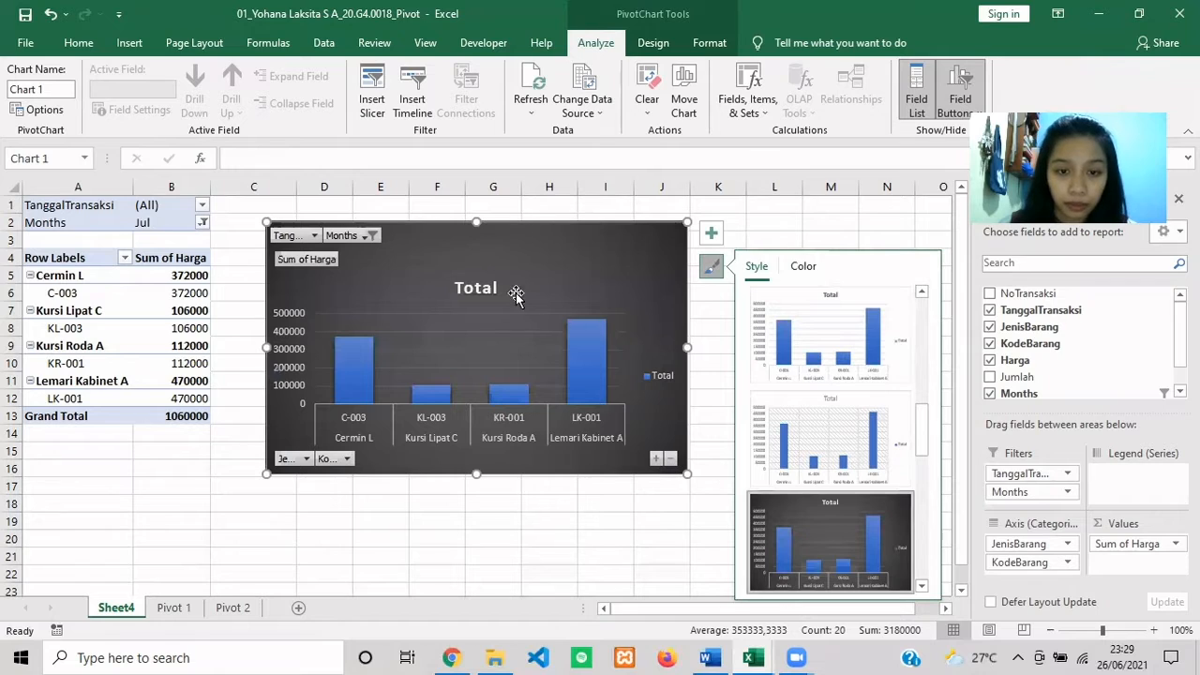
Change the chart title to "Total Transaksi UD Jaya Makmur".
click(485, 294)
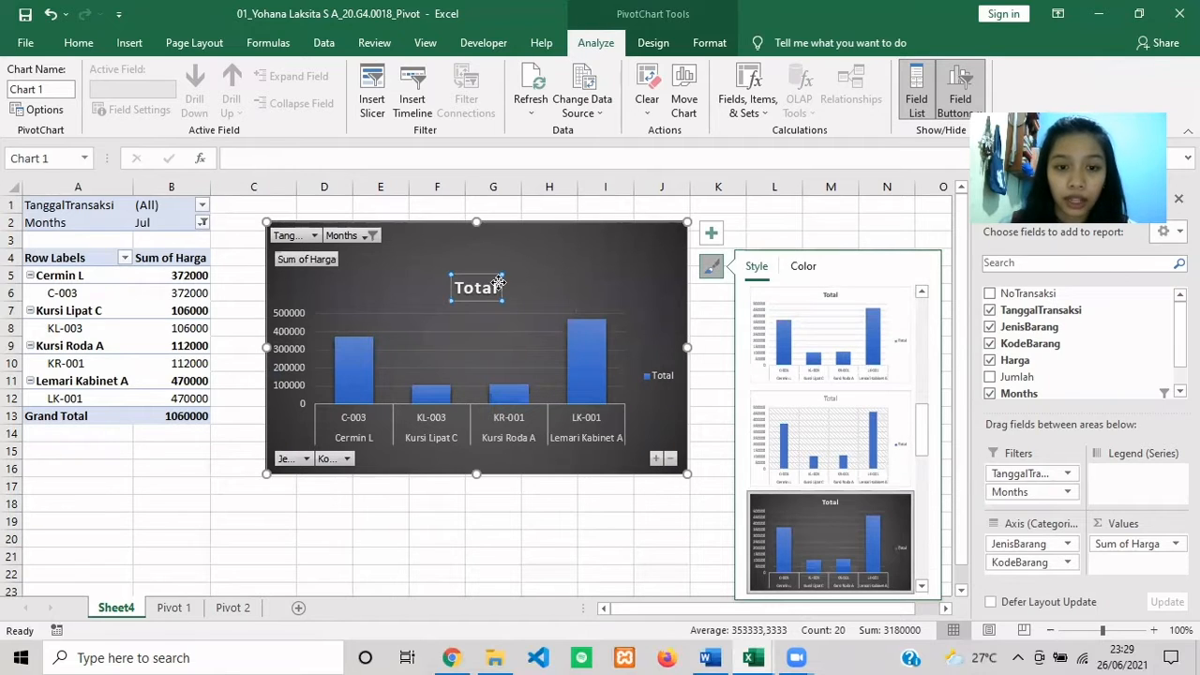
click(487, 285)
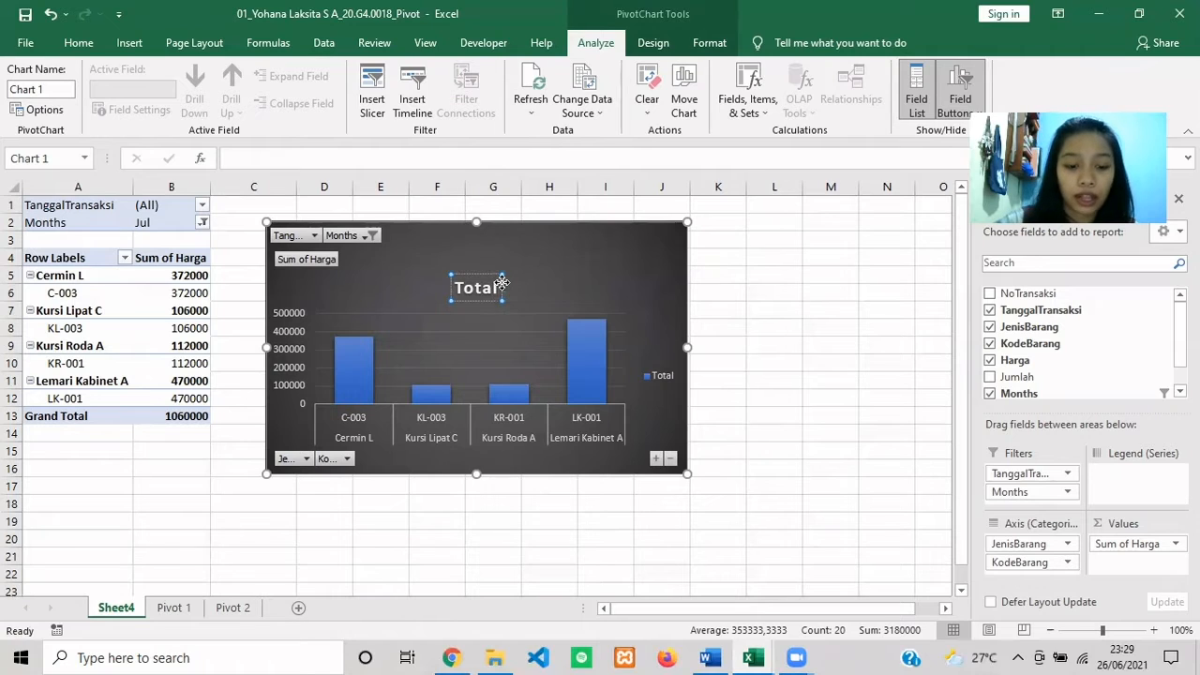
text(Transaksi)
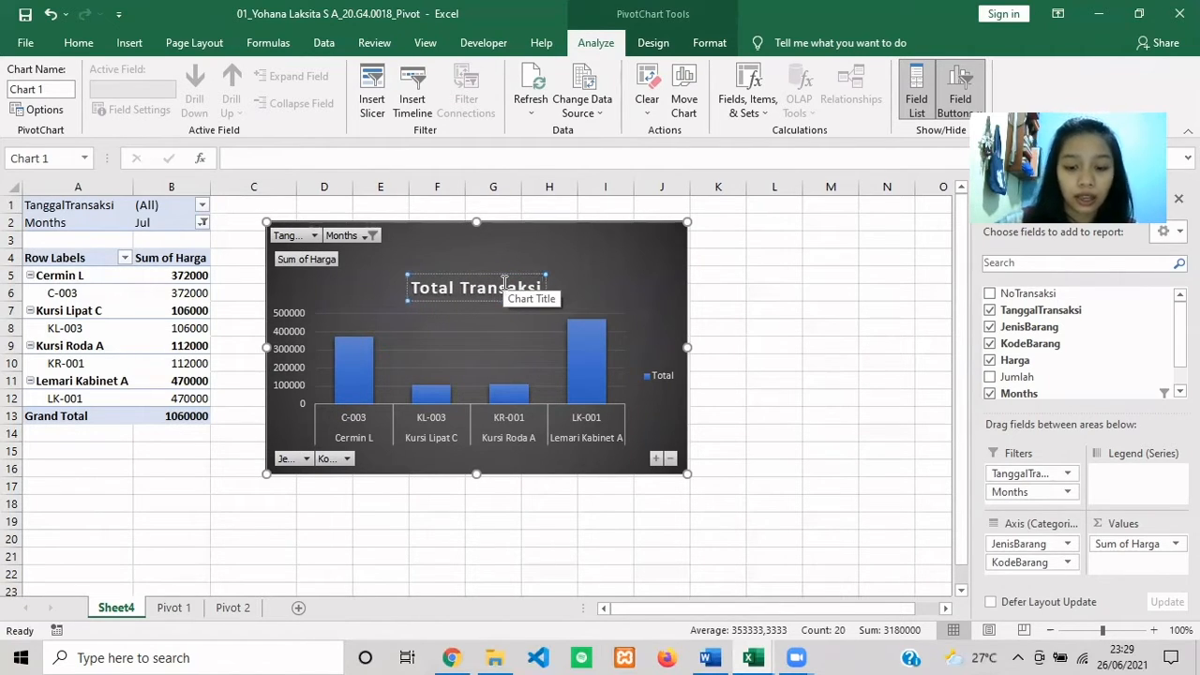
text( UD Jay)
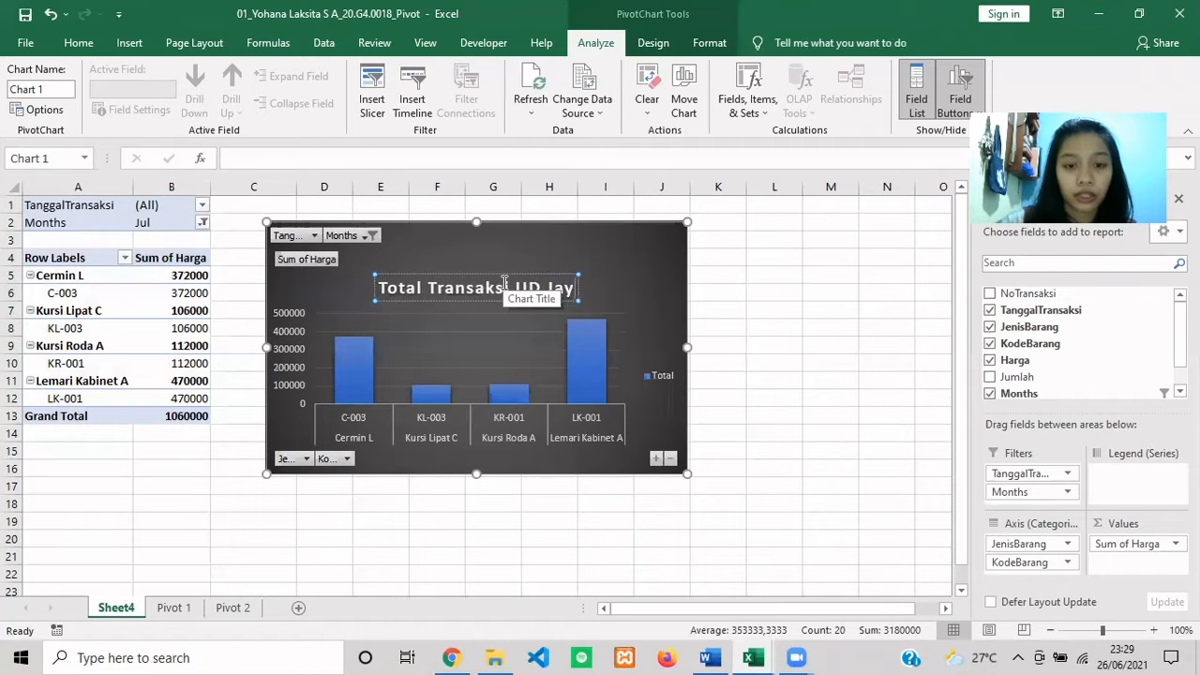
text(a MAkmu)
key(BackSpace)
key(BackSpace)
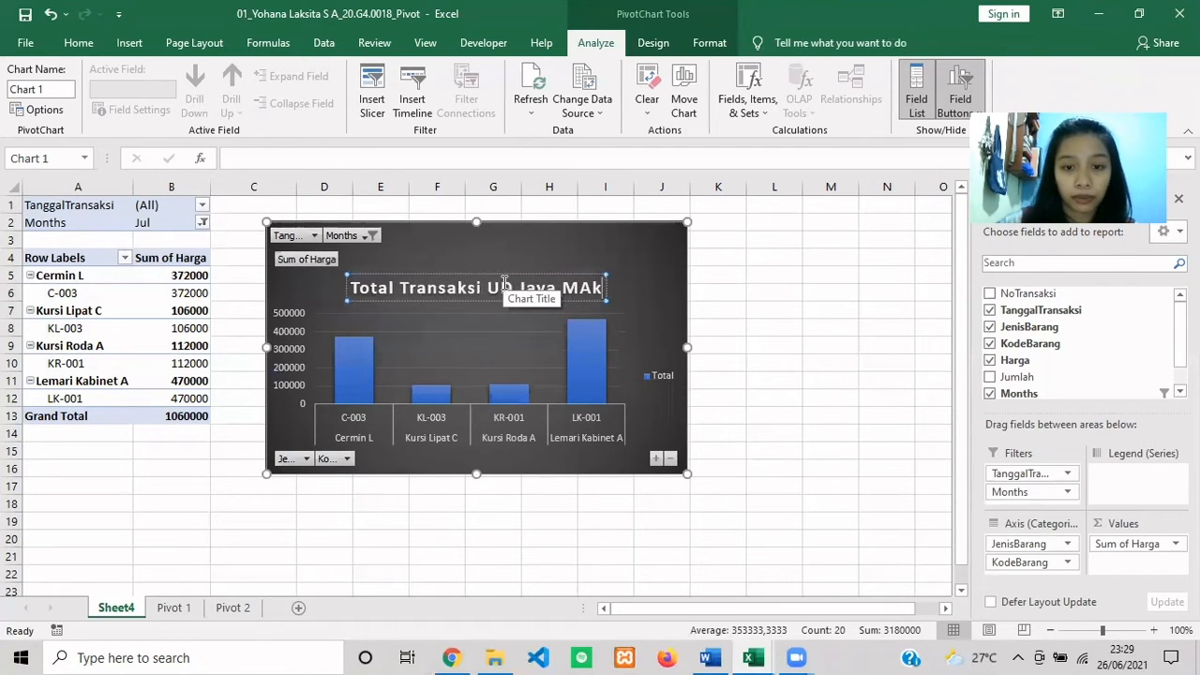
key(BackSpace)
key(BackSpace)
key(BackSpace)
key(BackSpace)
text(Makmur)
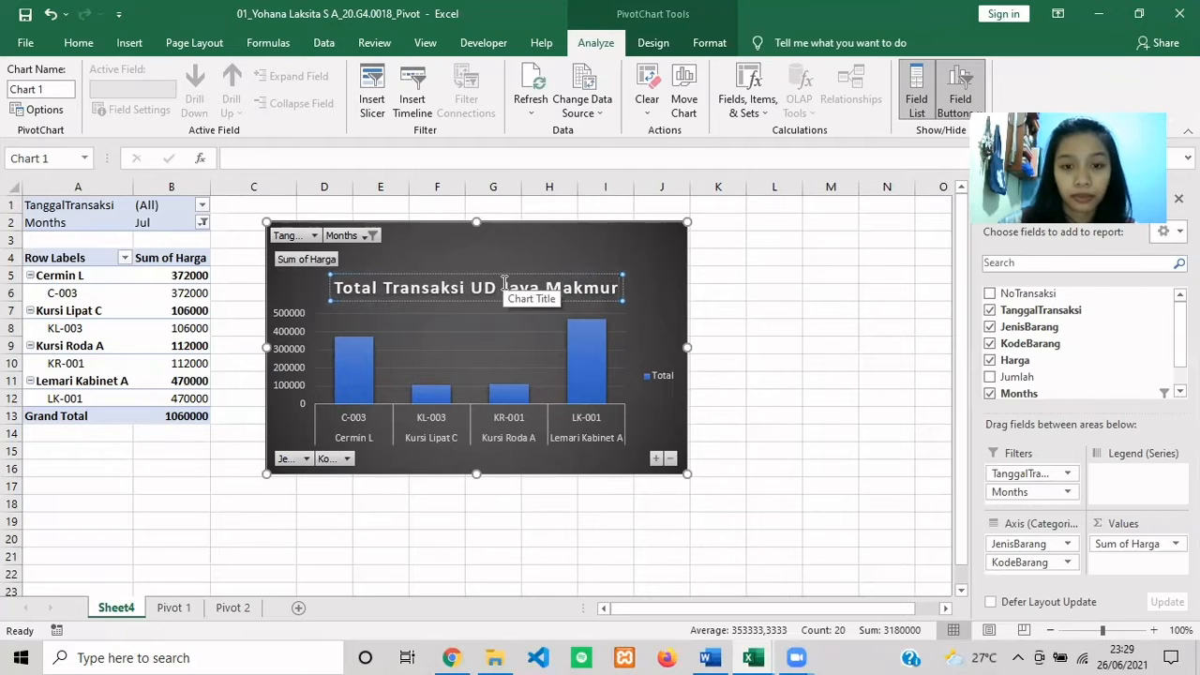
Insert a 2-D pie PivotChart from the pivot results in A4:B14 and place it below the column chart.
click(748, 311)
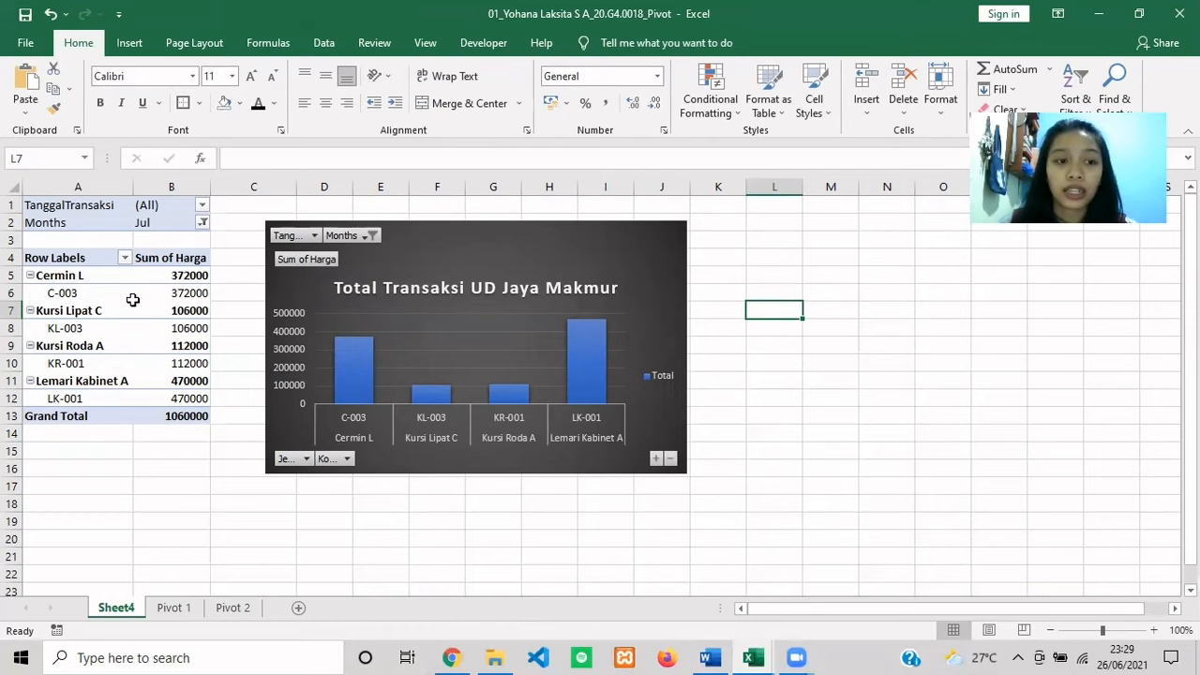
drag(69, 257, 199, 437)
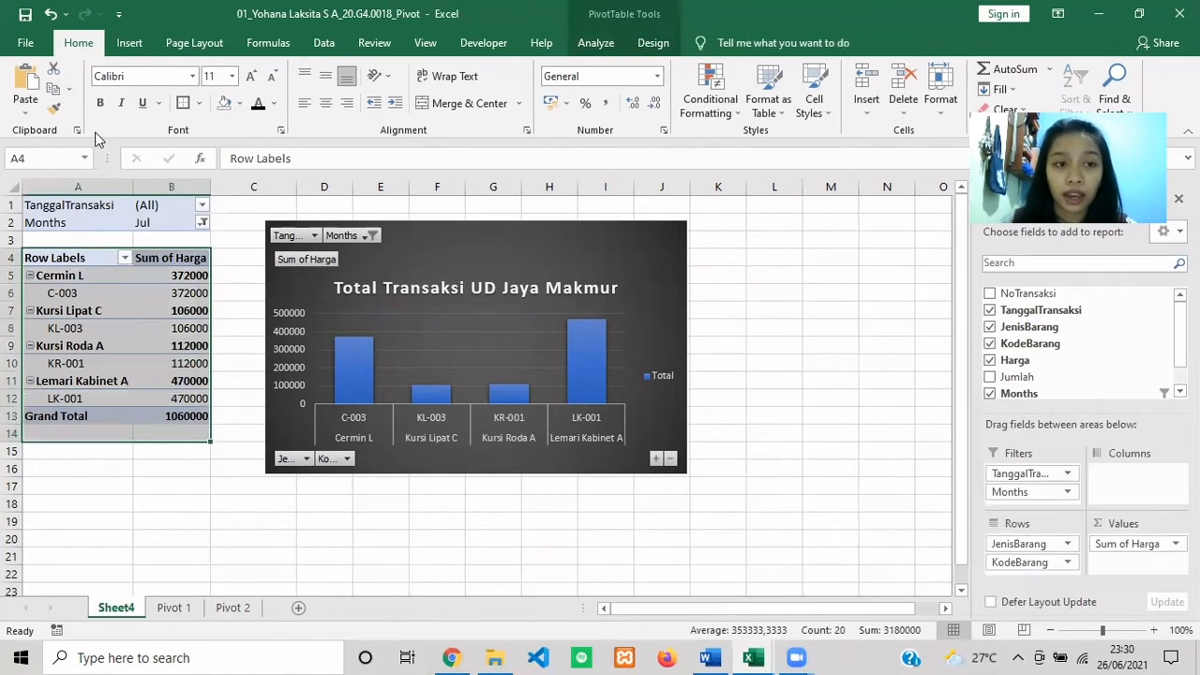
click(129, 42)
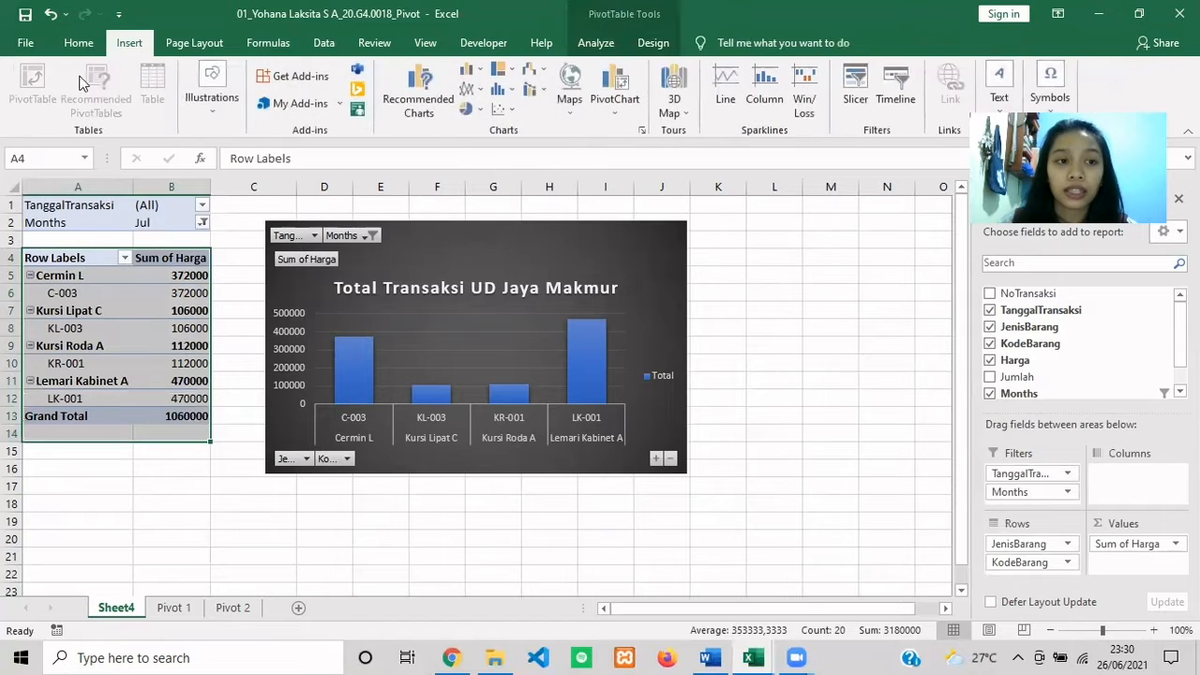
click(476, 109)
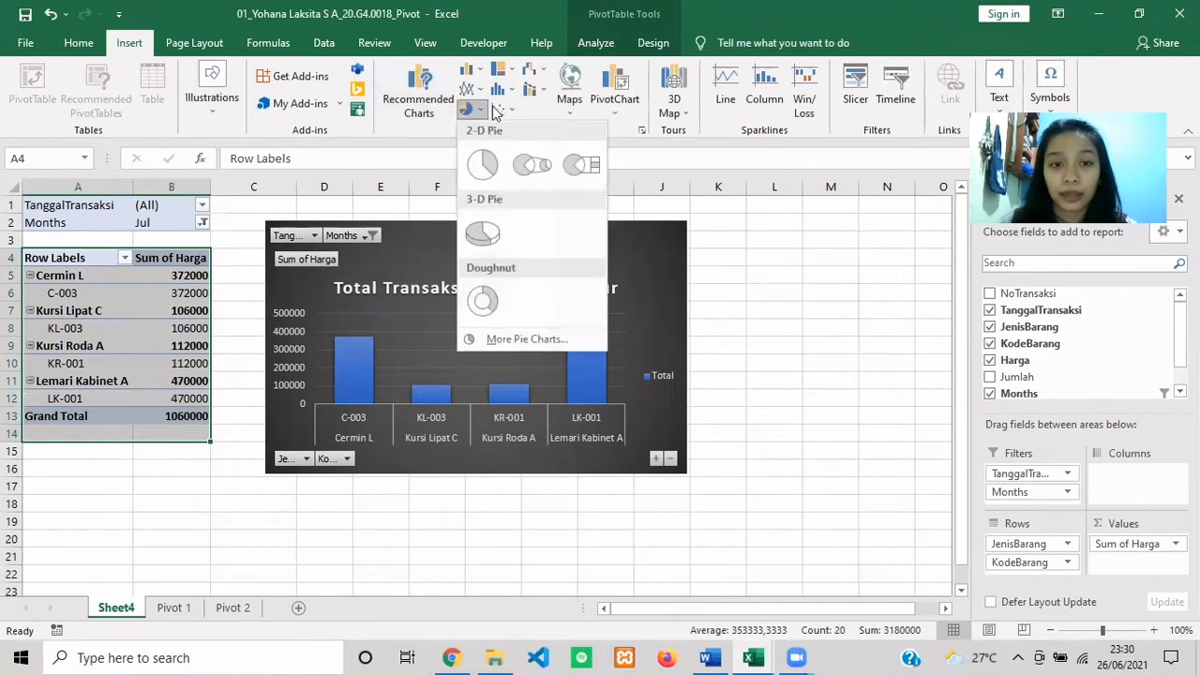
click(483, 164)
scroll(557, 313, down, 2)
drag(553, 231, 355, 428)
scroll(403, 374, down, 2)
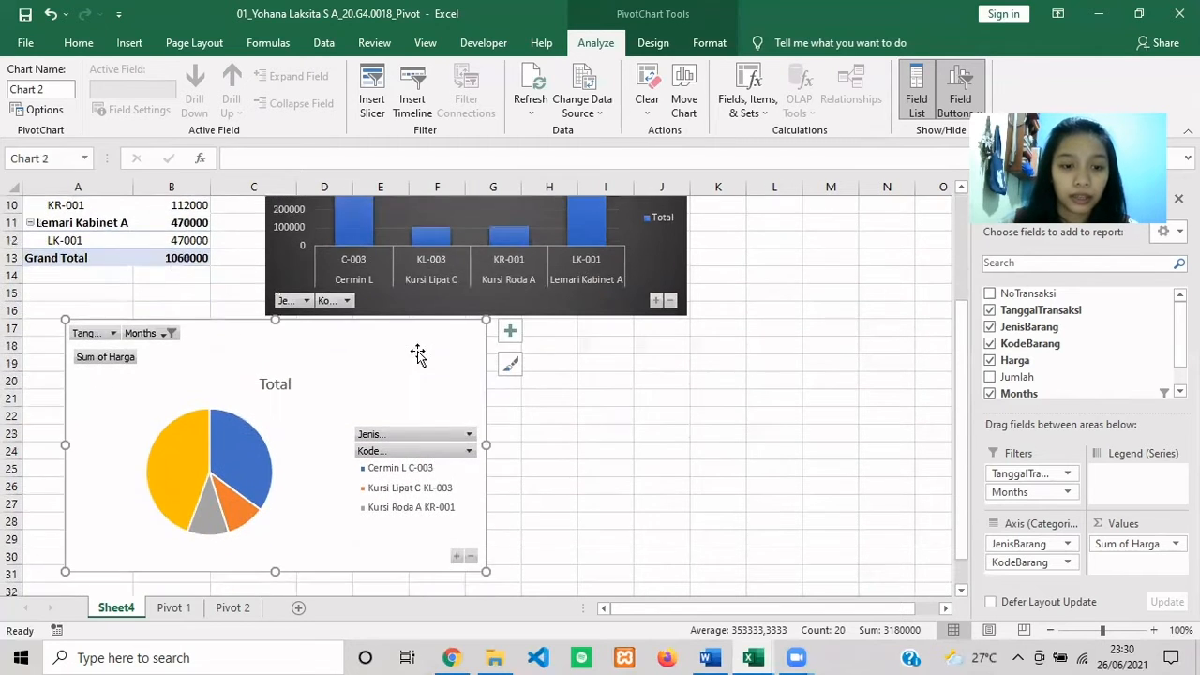
drag(389, 299, 383, 313)
scroll(423, 348, up, 1)
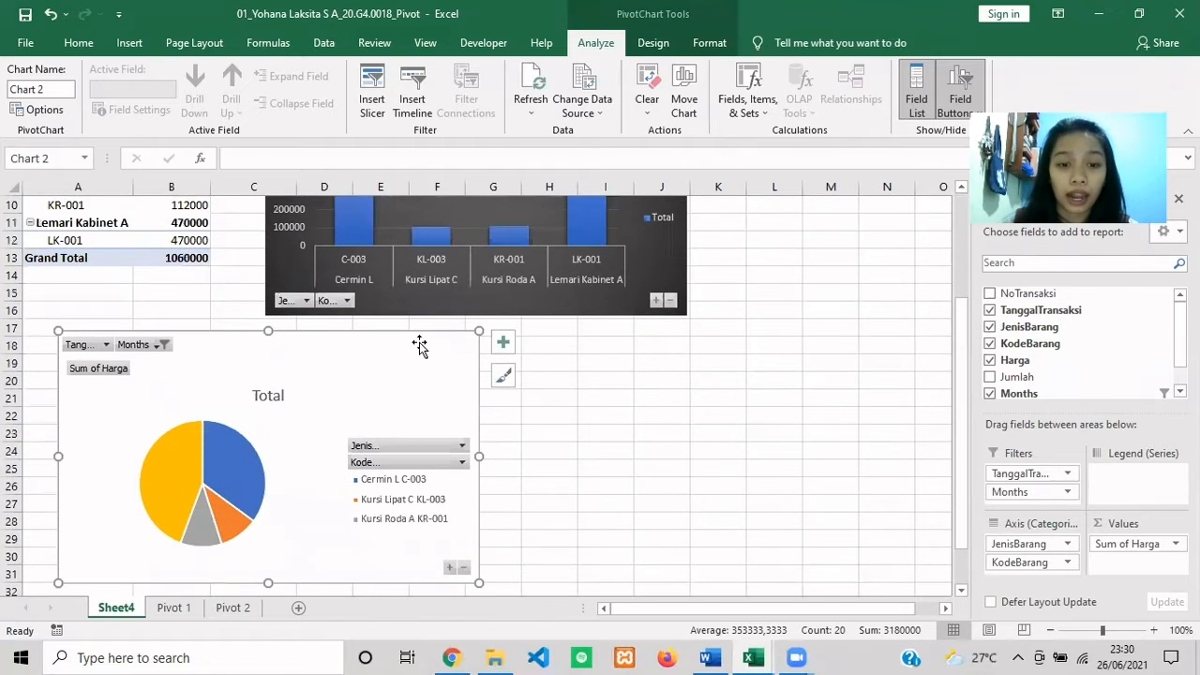
Apply the white chart style with bold percentage labels inside the slices to the pie PivotChart.
click(504, 377)
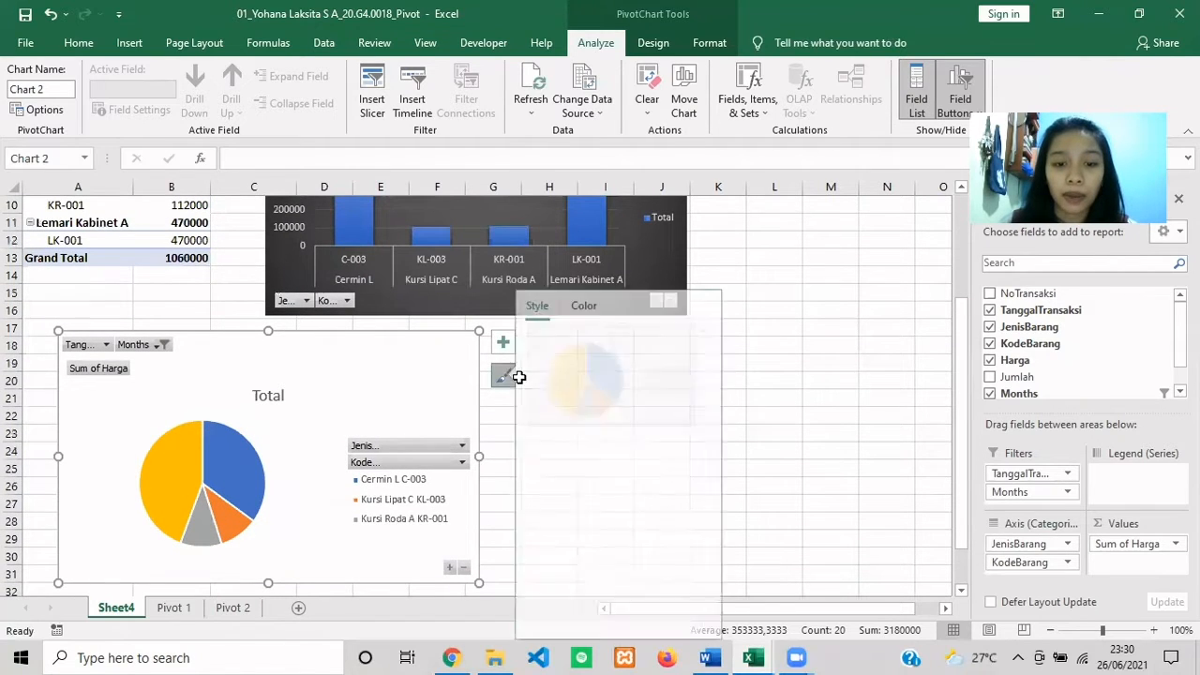
scroll(645, 438, down, 3)
scroll(646, 438, up, 4)
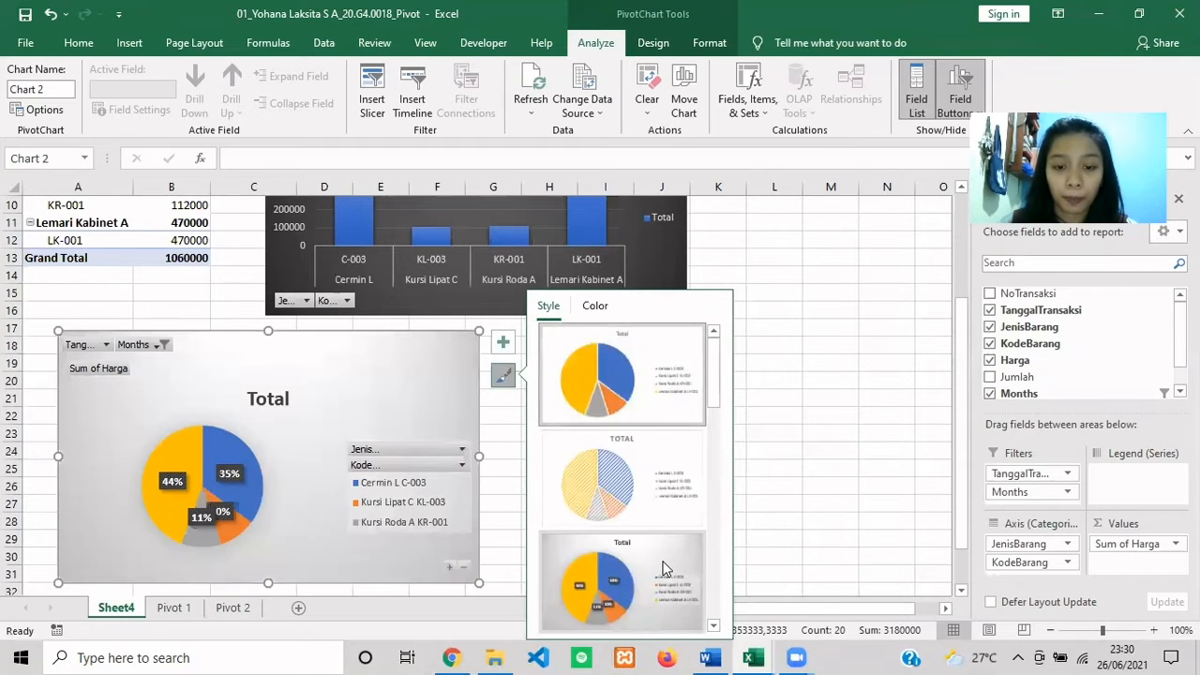
click(662, 568)
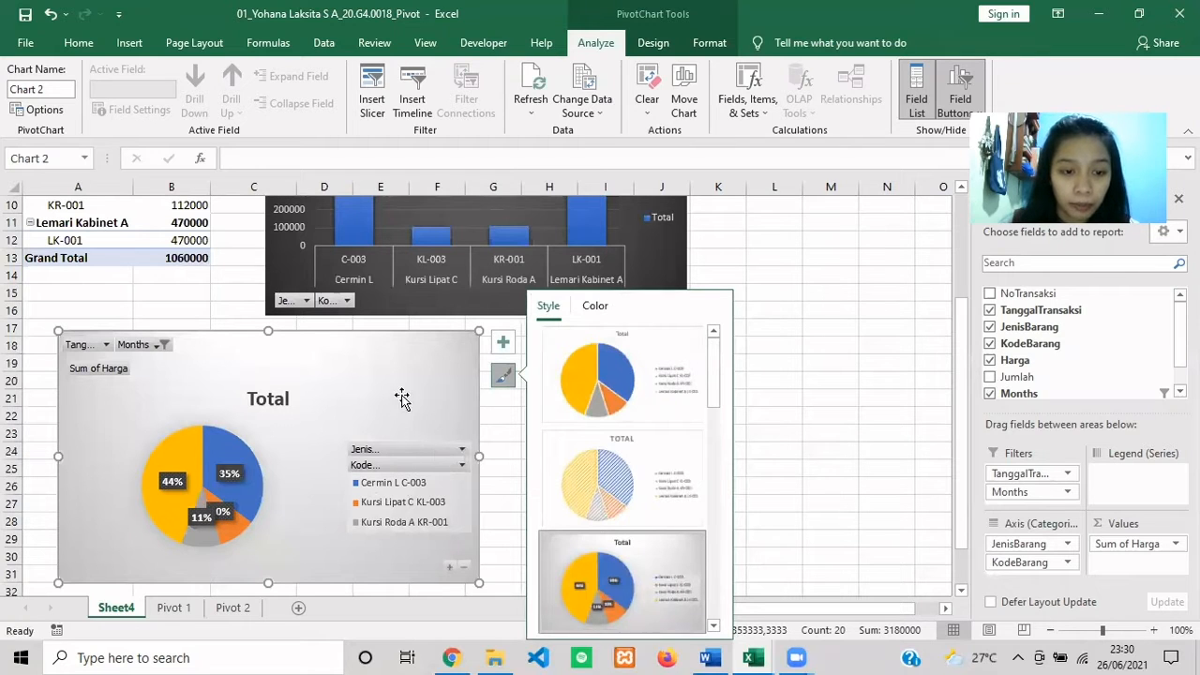
scroll(647, 469, down, 3)
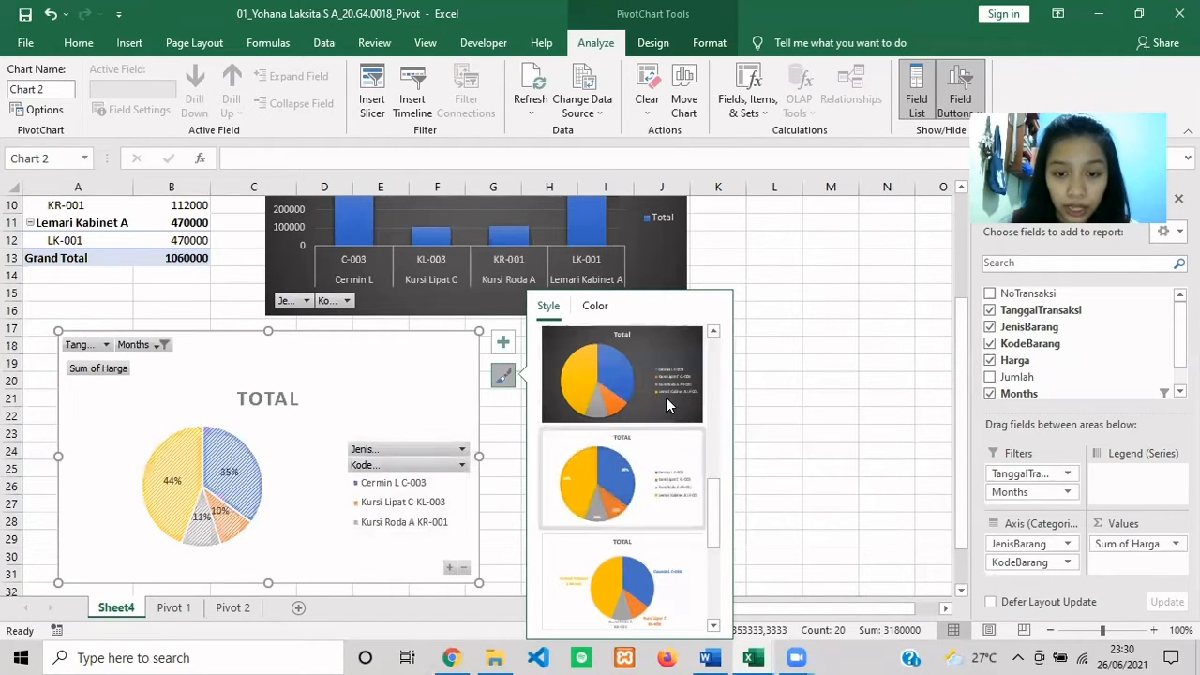
click(641, 480)
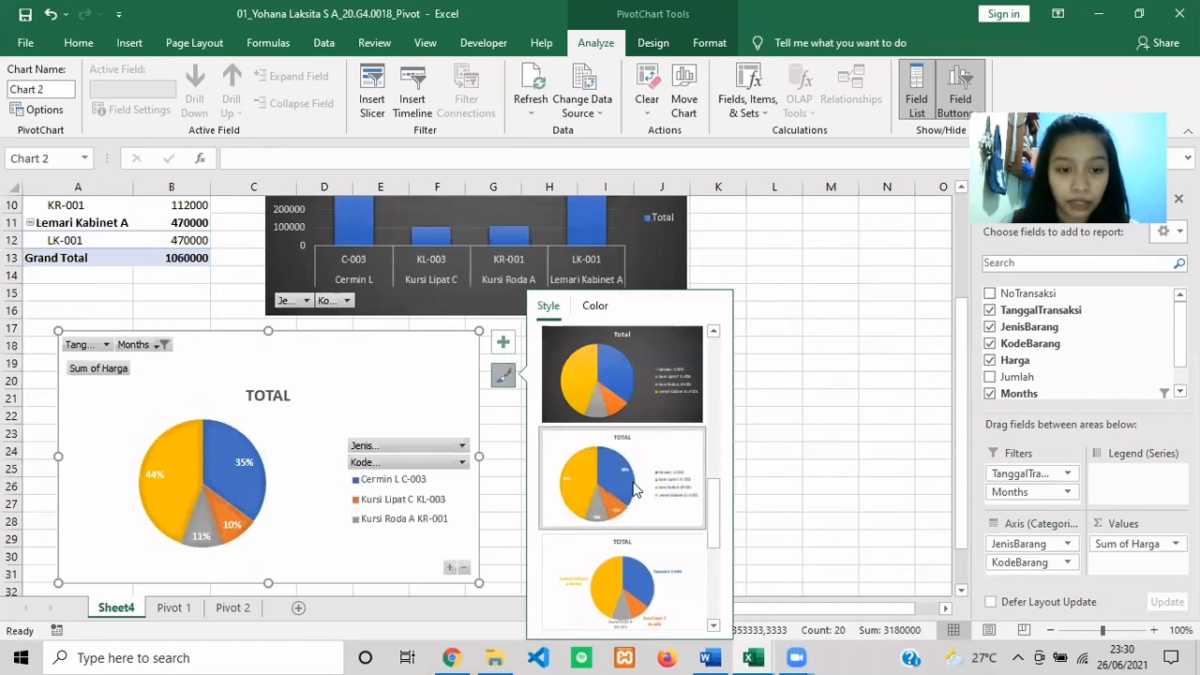
Change the pie chart's title to "TOTAL TRANSAKSI UD JAYA MAKMUR".
click(270, 396)
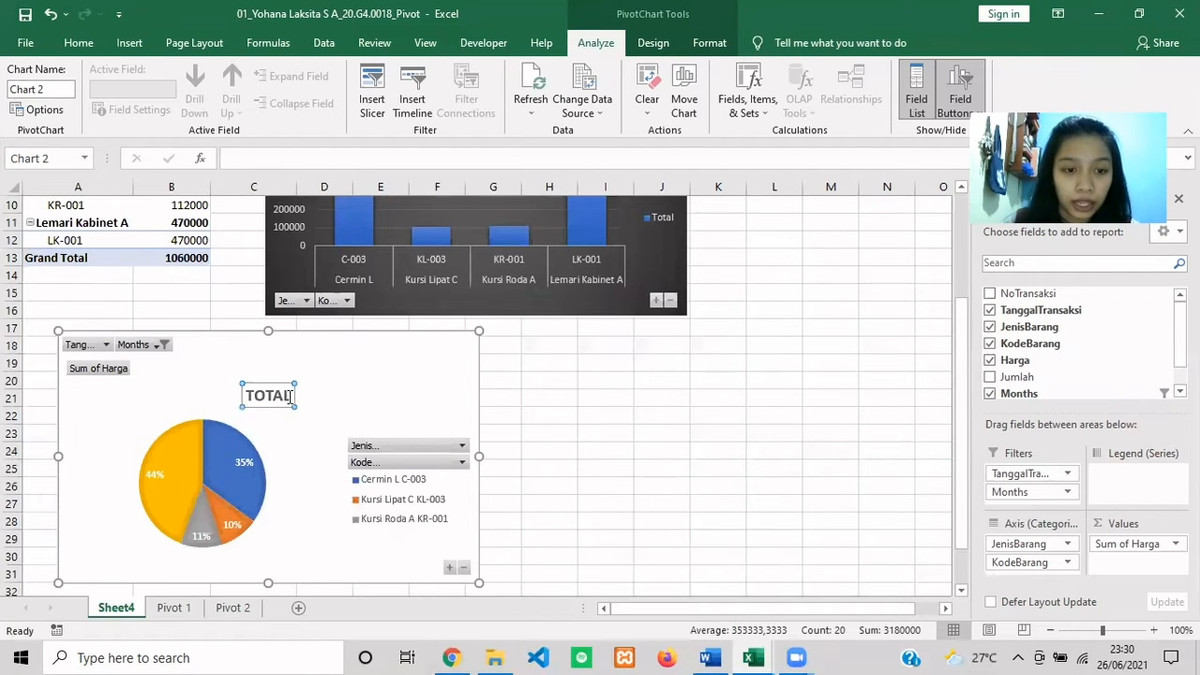
text(T)
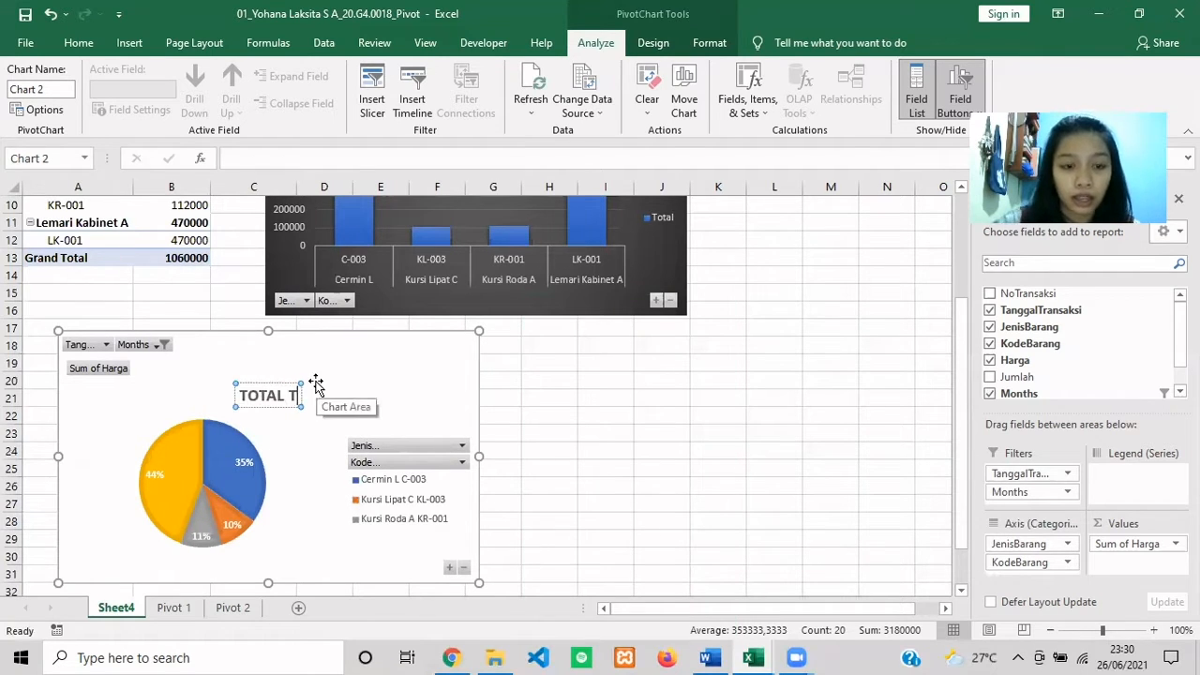
text(RANSAKSI)
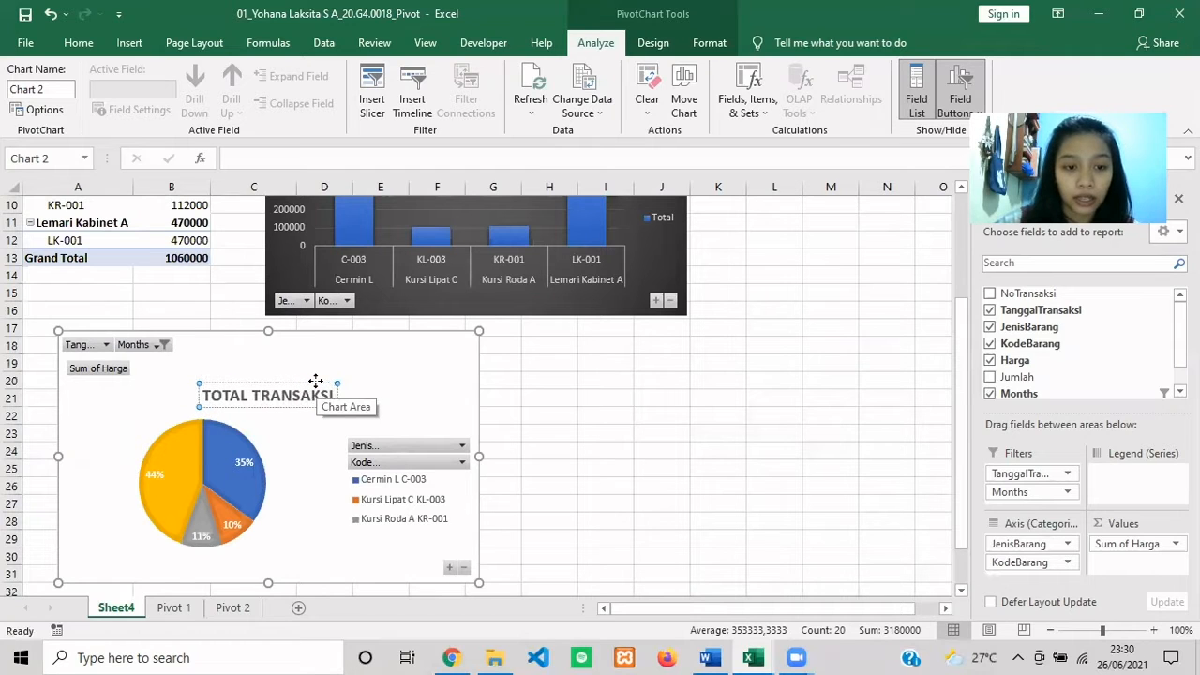
text( UD J)
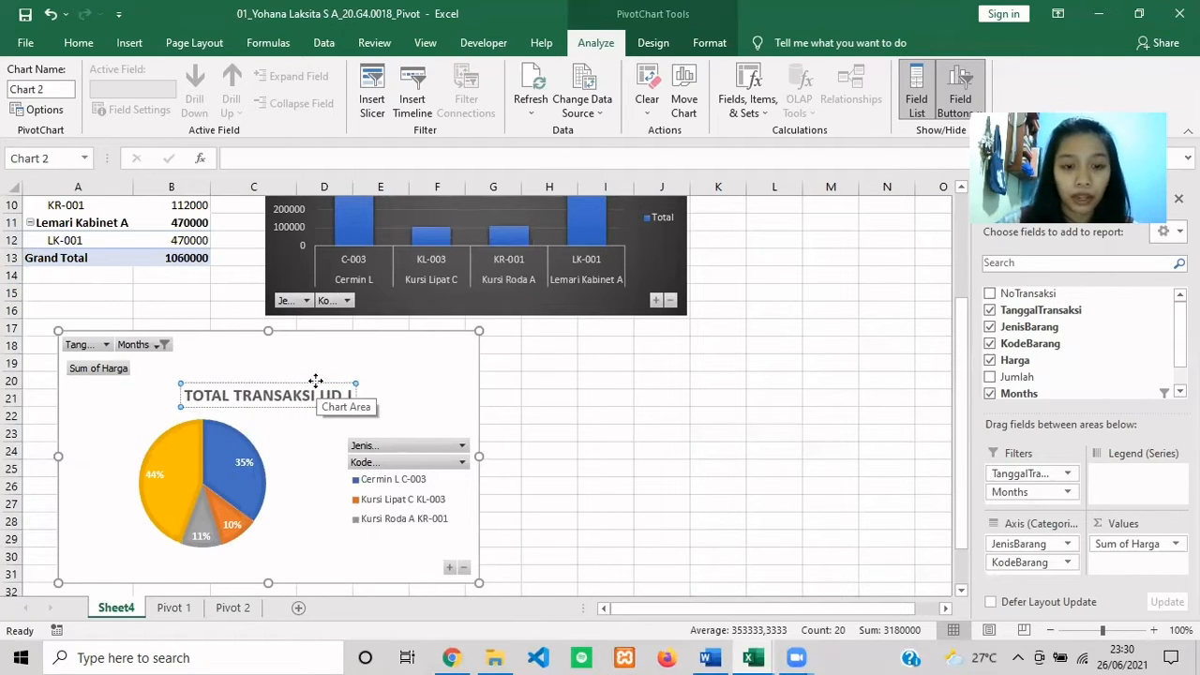
text(AYA MAKMUR)
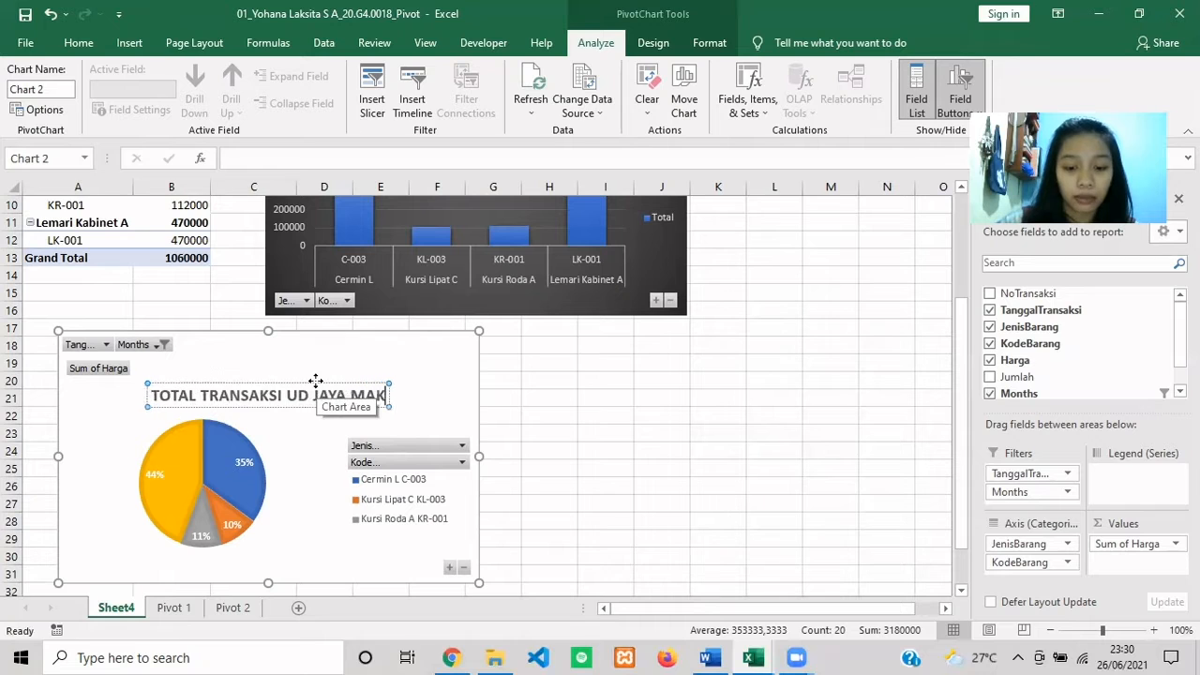
click(582, 454)
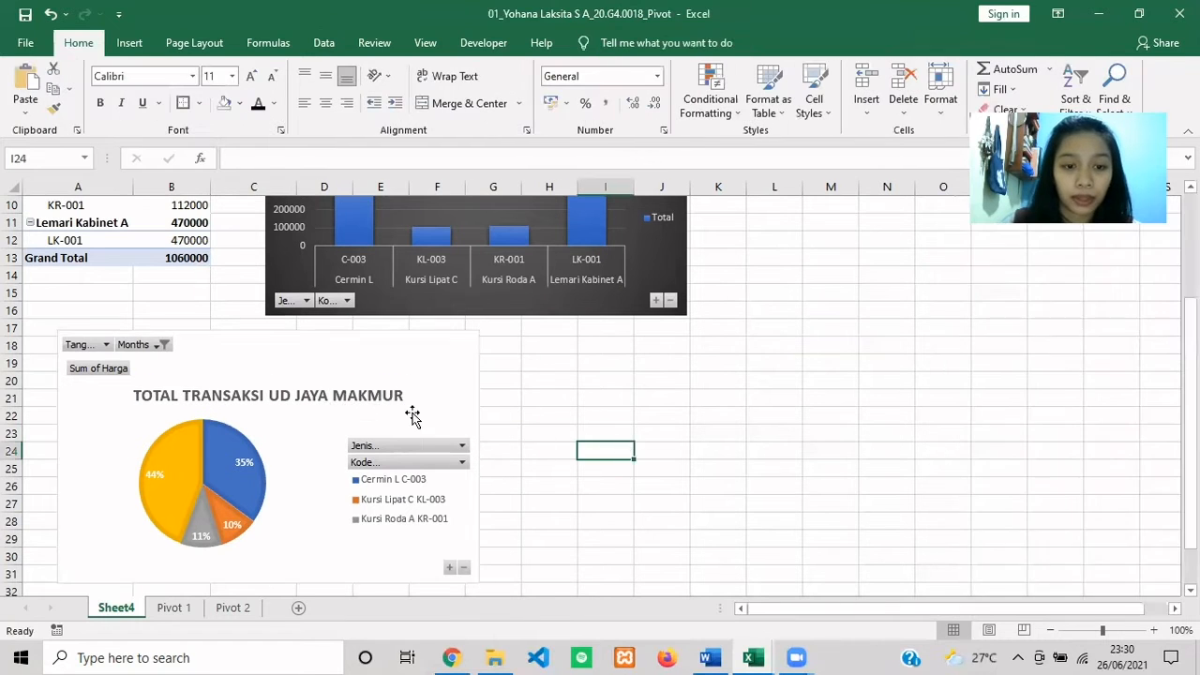
scroll(409, 418, down, 1)
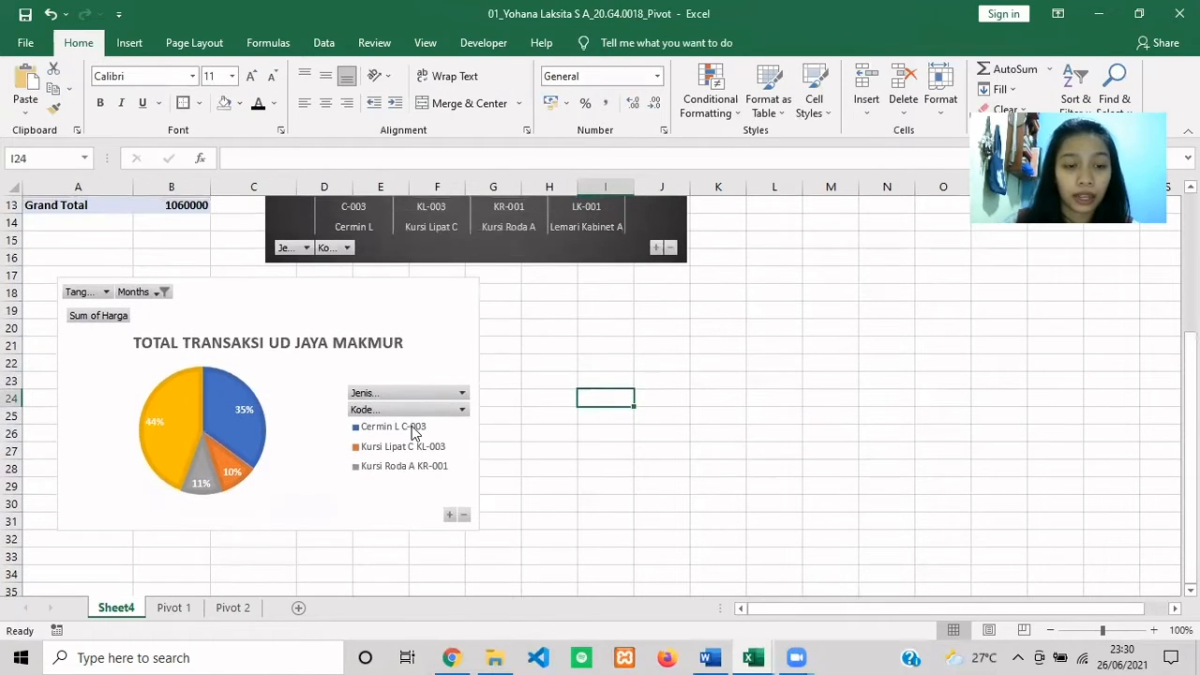
click(459, 345)
scroll(493, 314, up, 1)
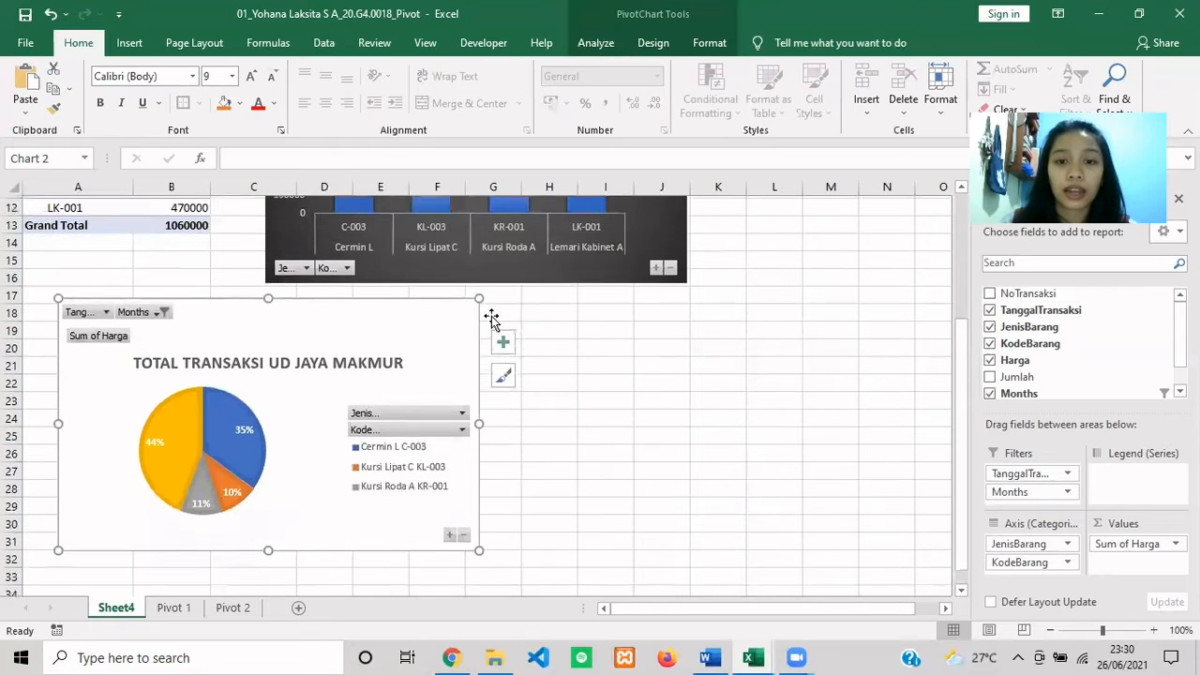
scroll(517, 314, up, 3)
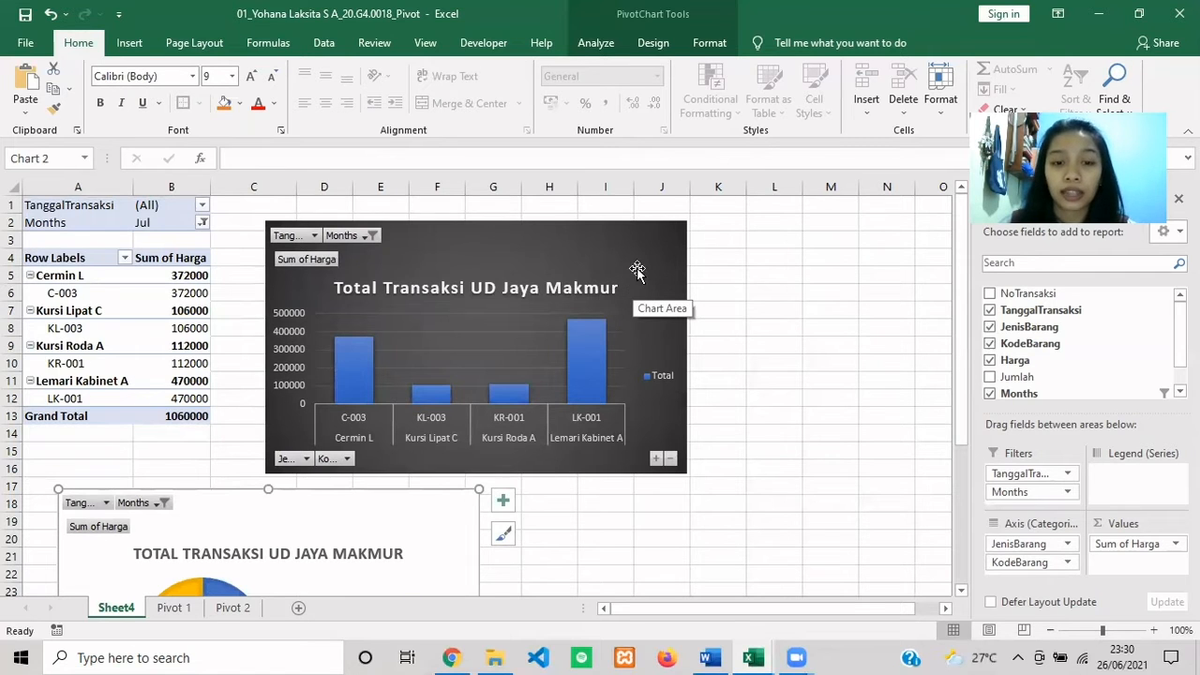
scroll(632, 277, down, 5)
scroll(630, 275, up, 5)
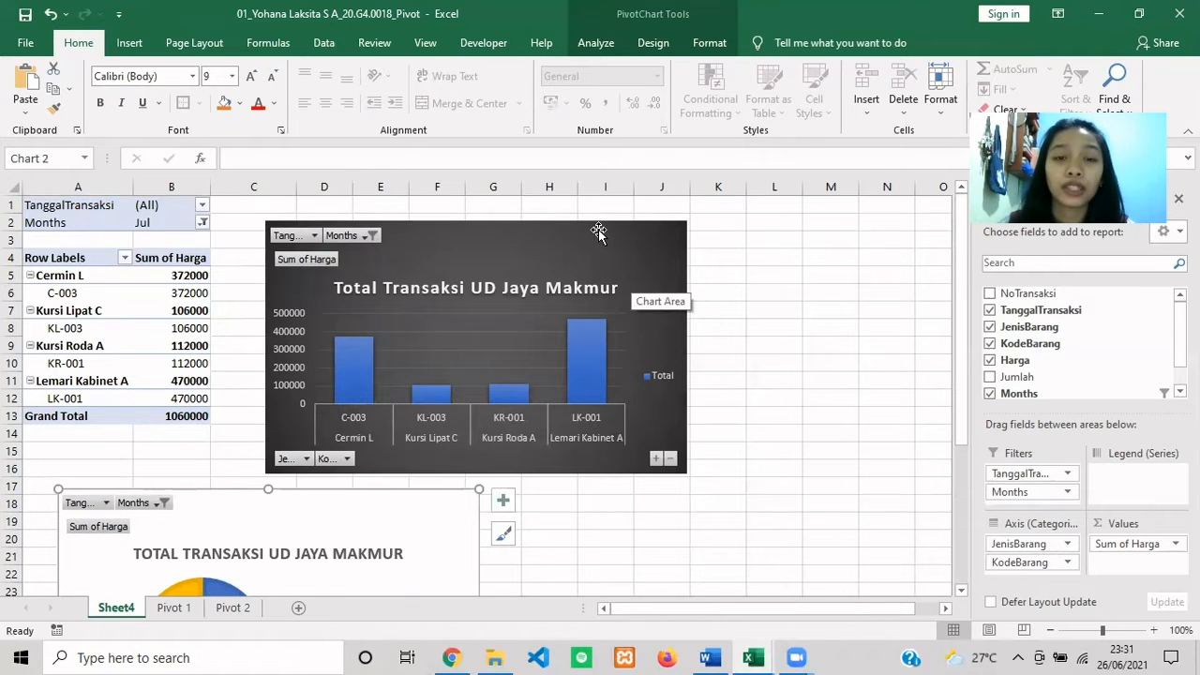
On the Pivot 2 sheet, start an IF formula in F4 with the test AND(C4="PRIA";D4="MENIKAH").
click(219, 612)
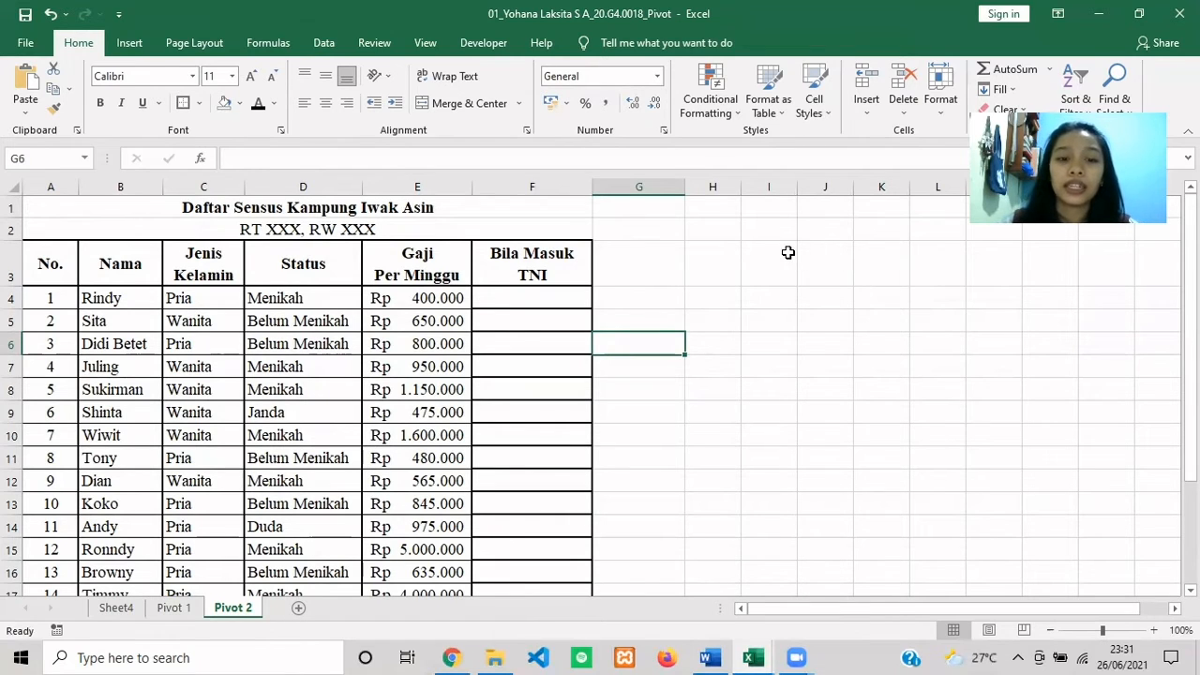
click(568, 300)
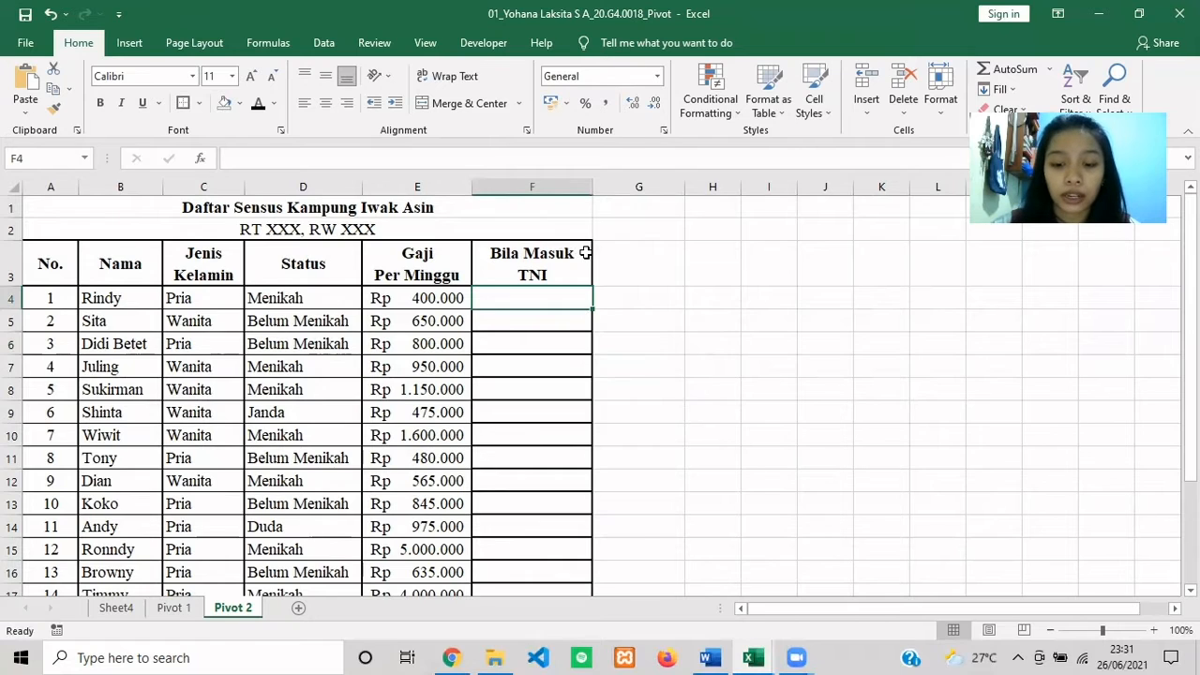
text(=i)
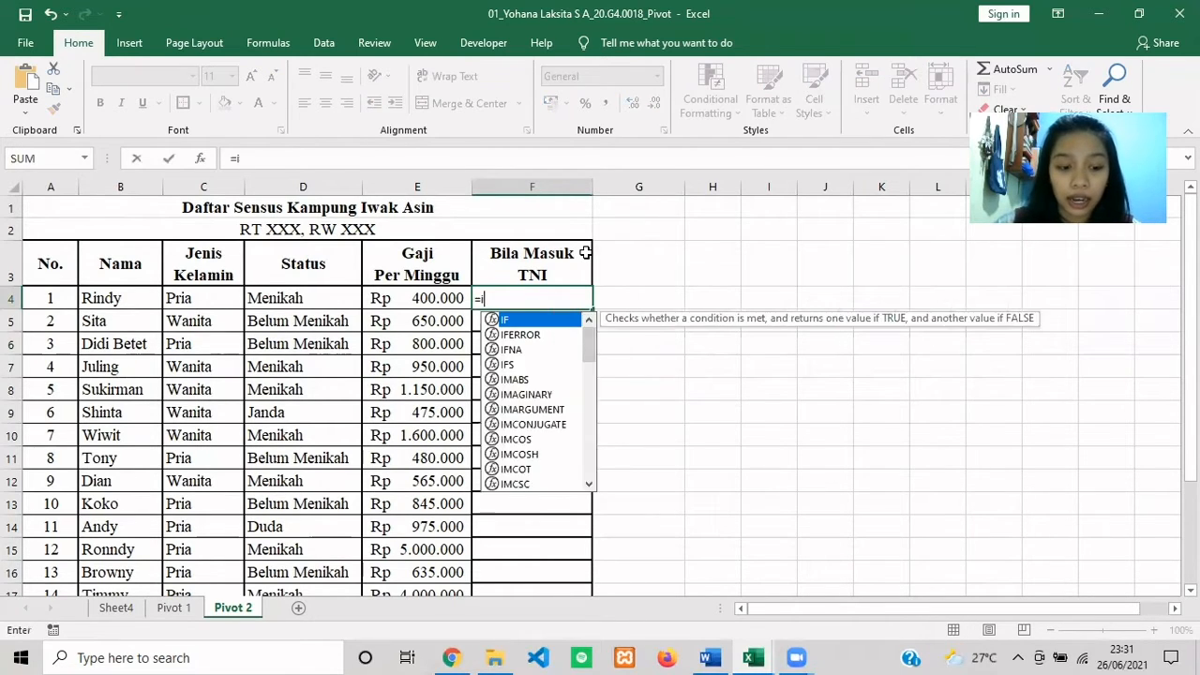
key(BackSpace)
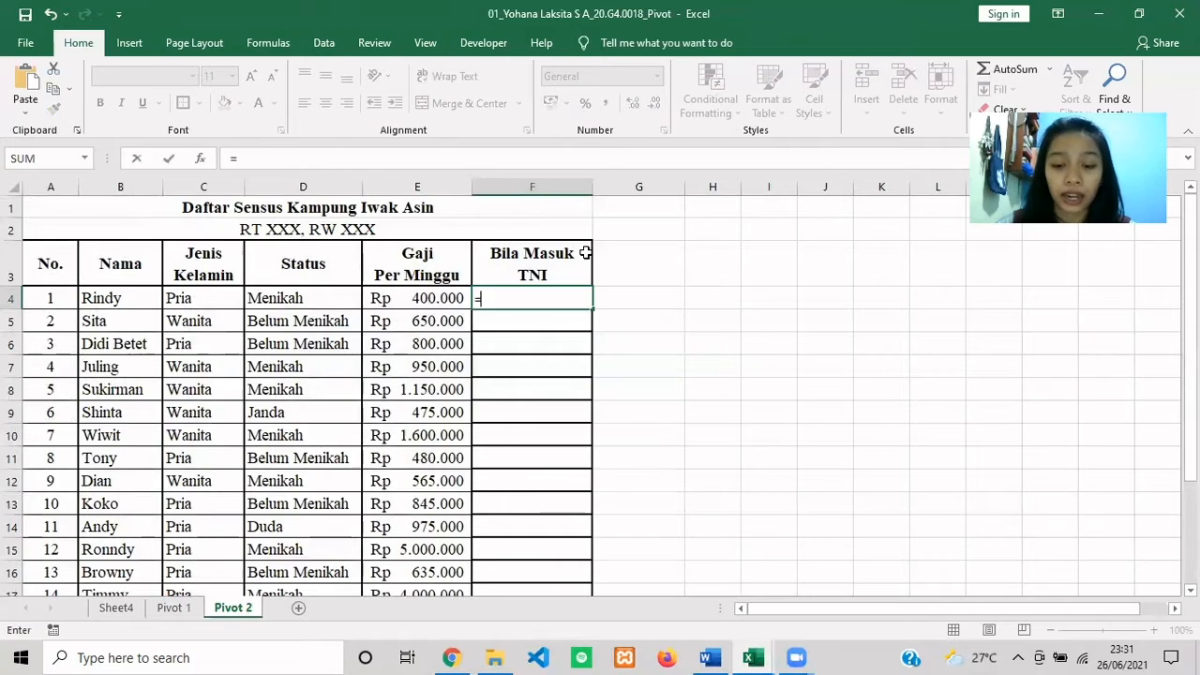
text(IF)
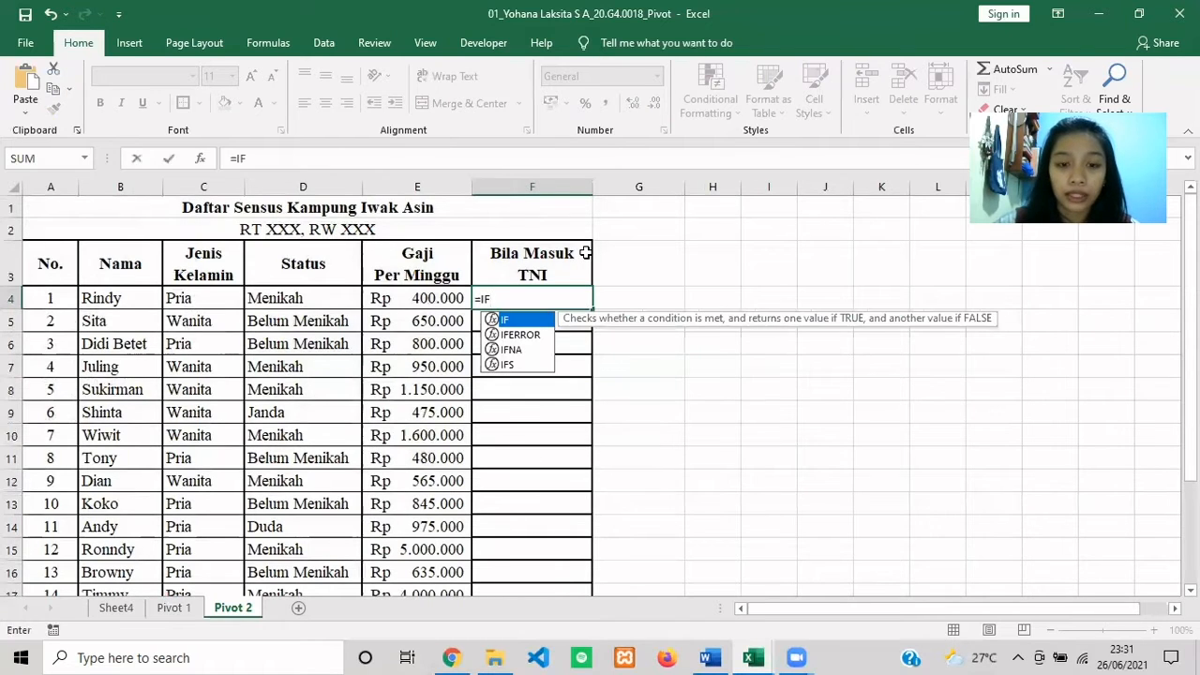
text((AND()
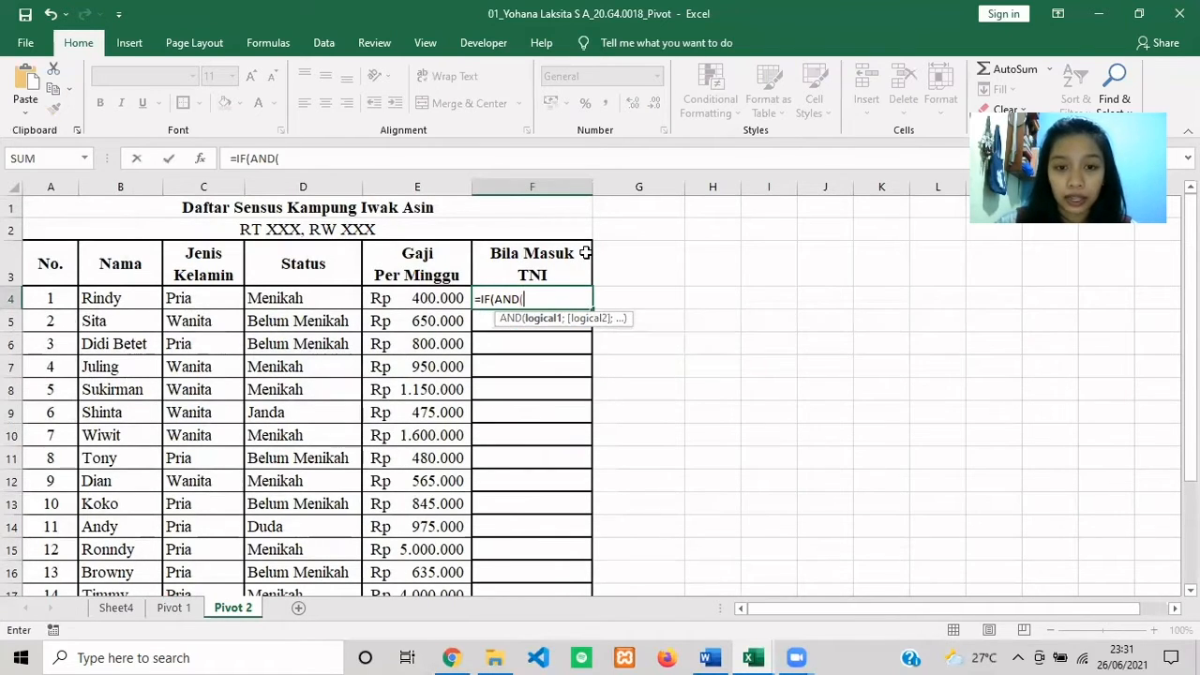
click(233, 298)
text(="PRIA)
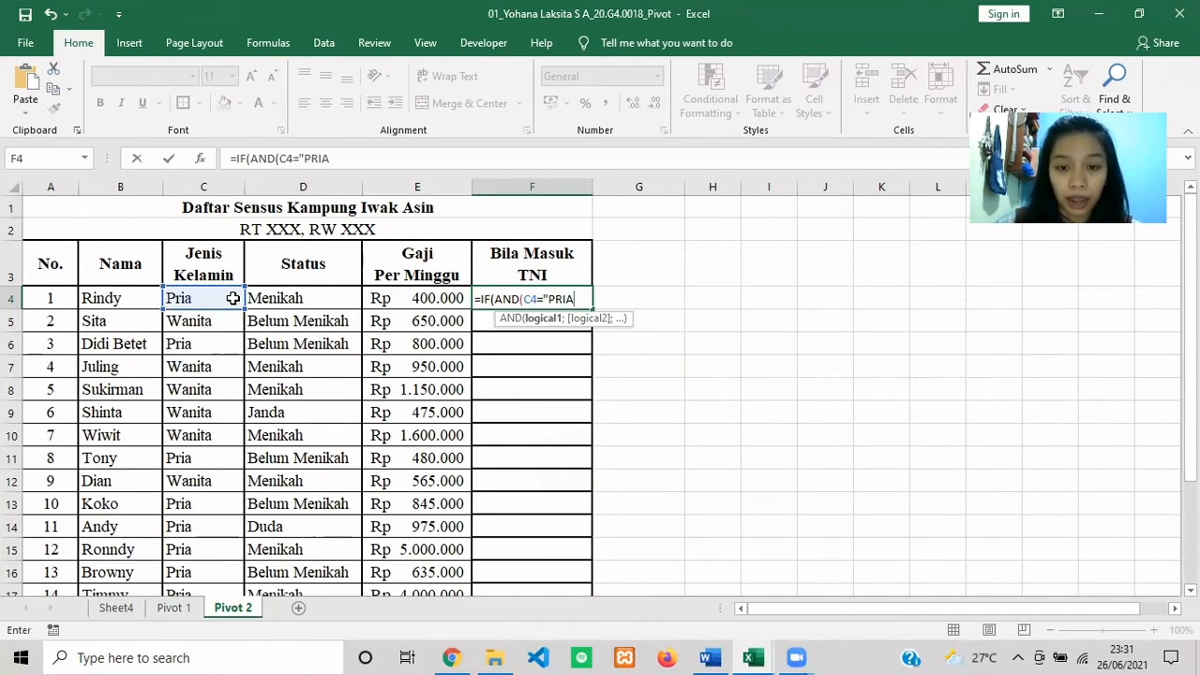
text(")
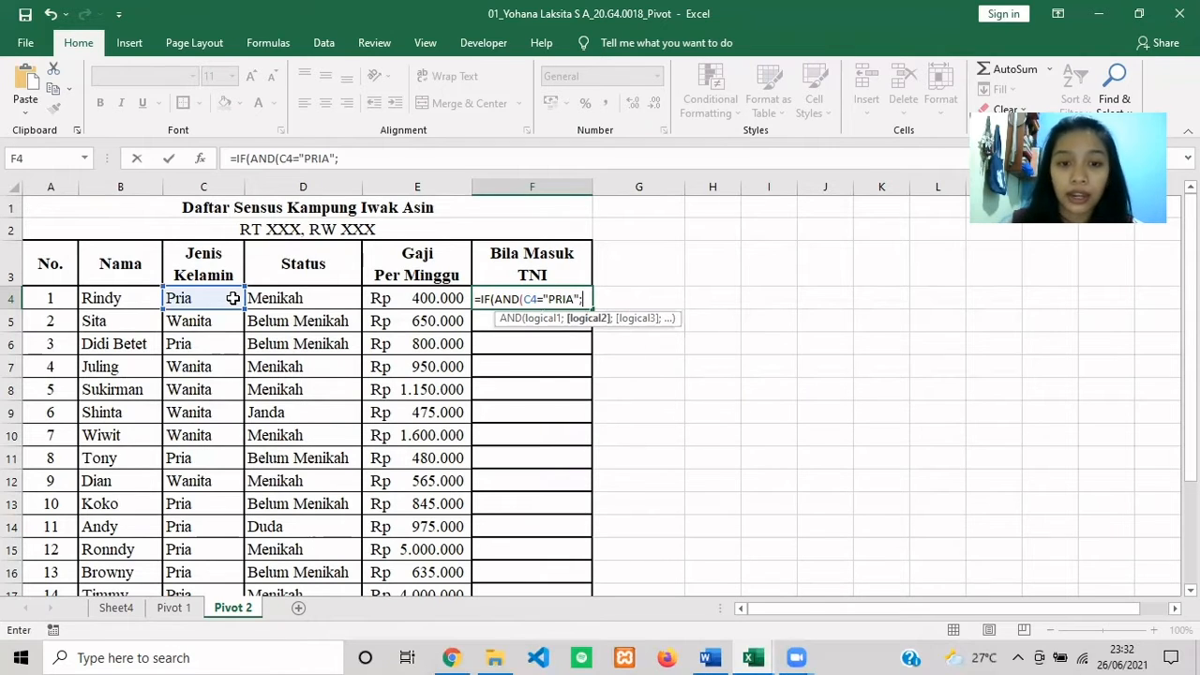
text(;)
click(303, 300)
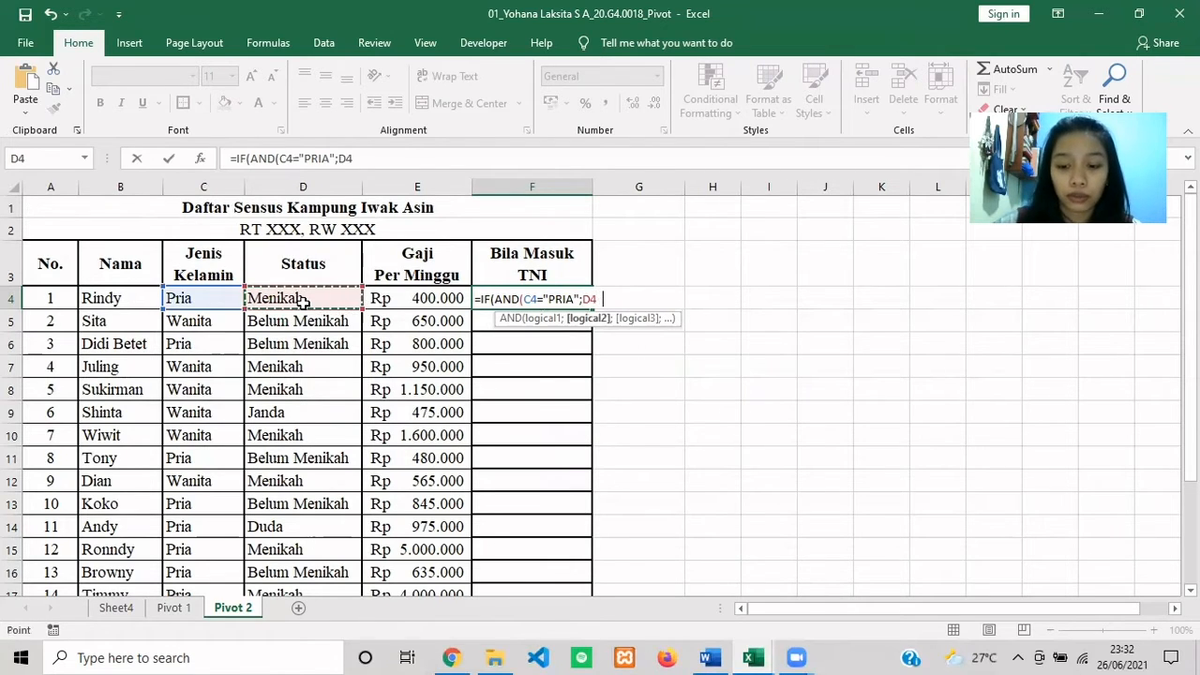
text(="MENIKAH)
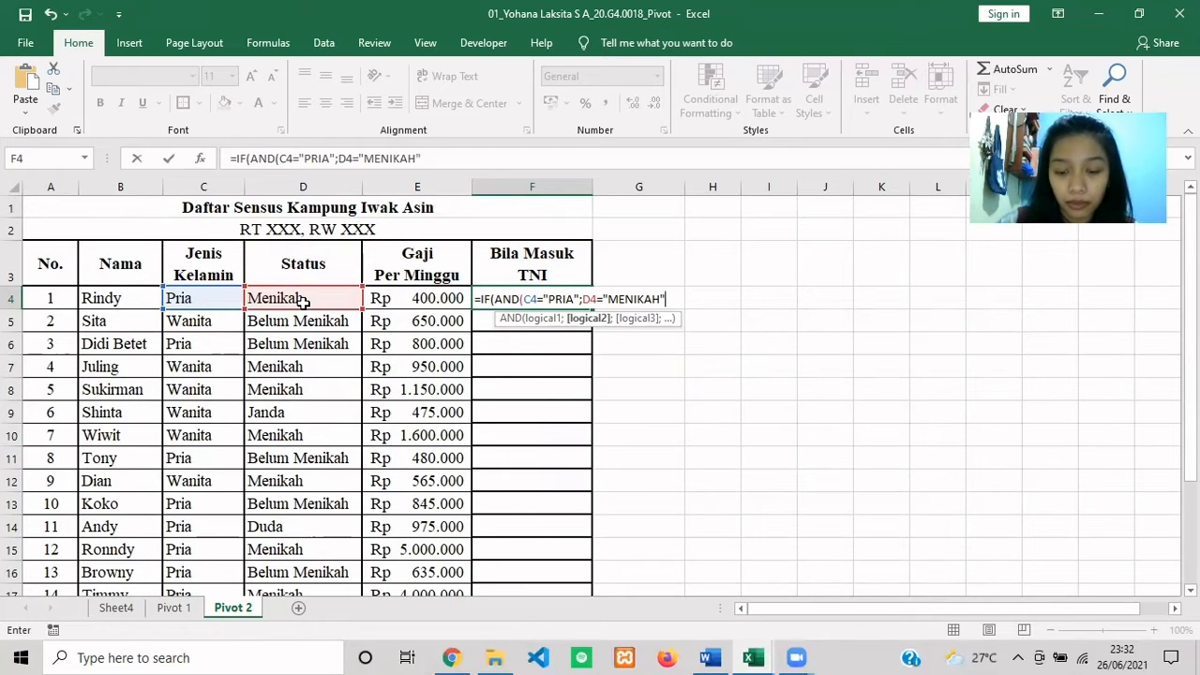
text(");)
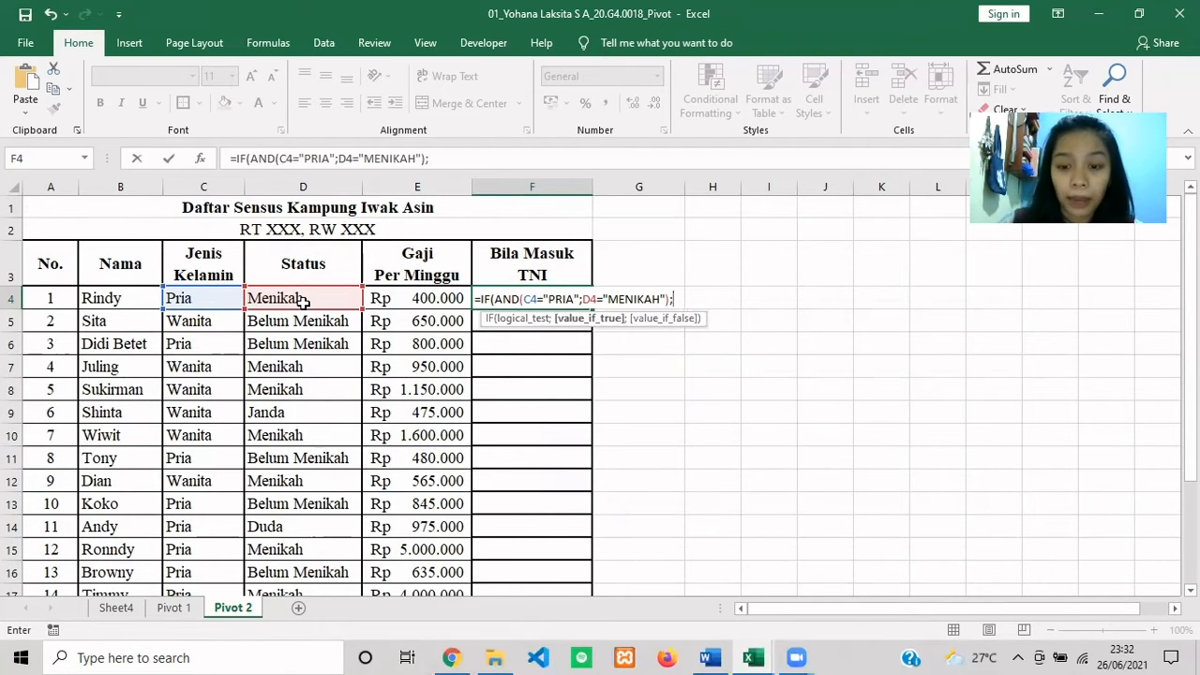
Complete the IF formula in F4 so it returns "LULUS" when the test is true and "GAGAL" otherwise.
text("LUL)
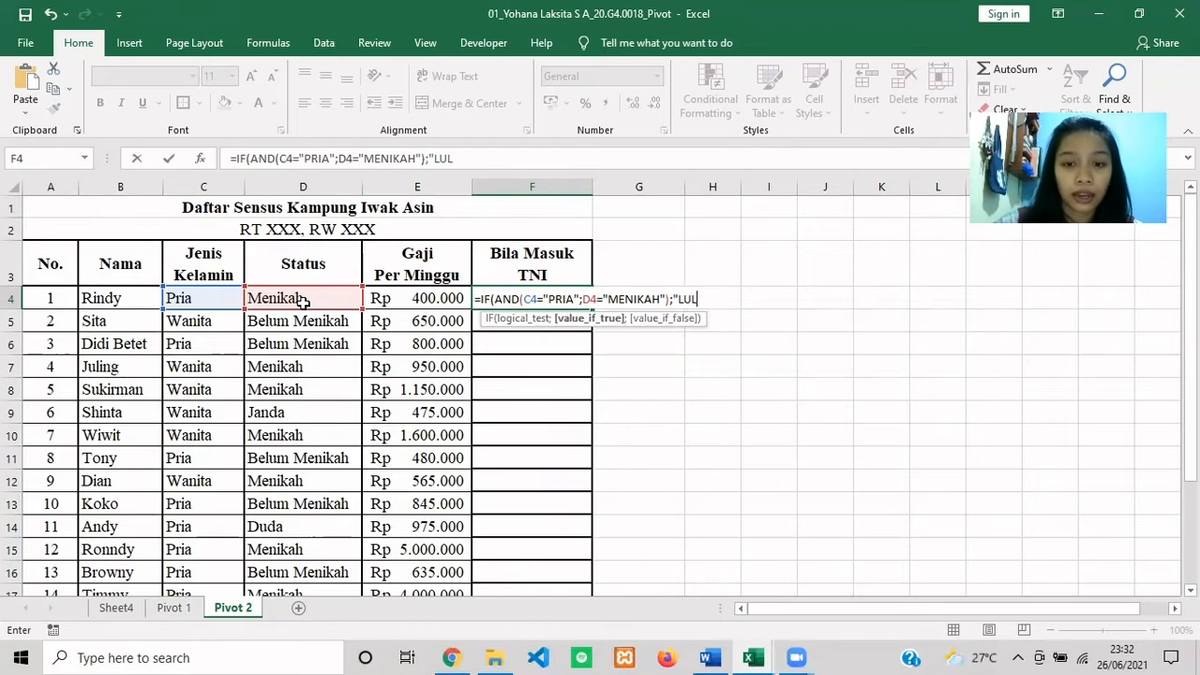
text(US")
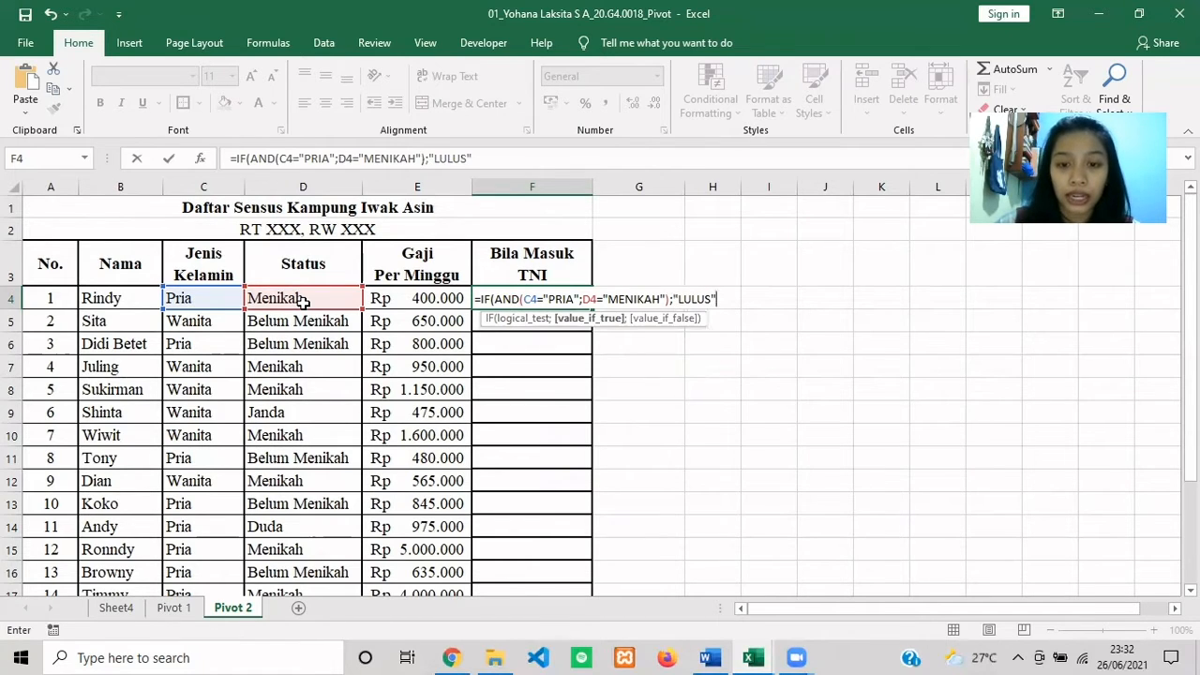
text(;"GAGA)
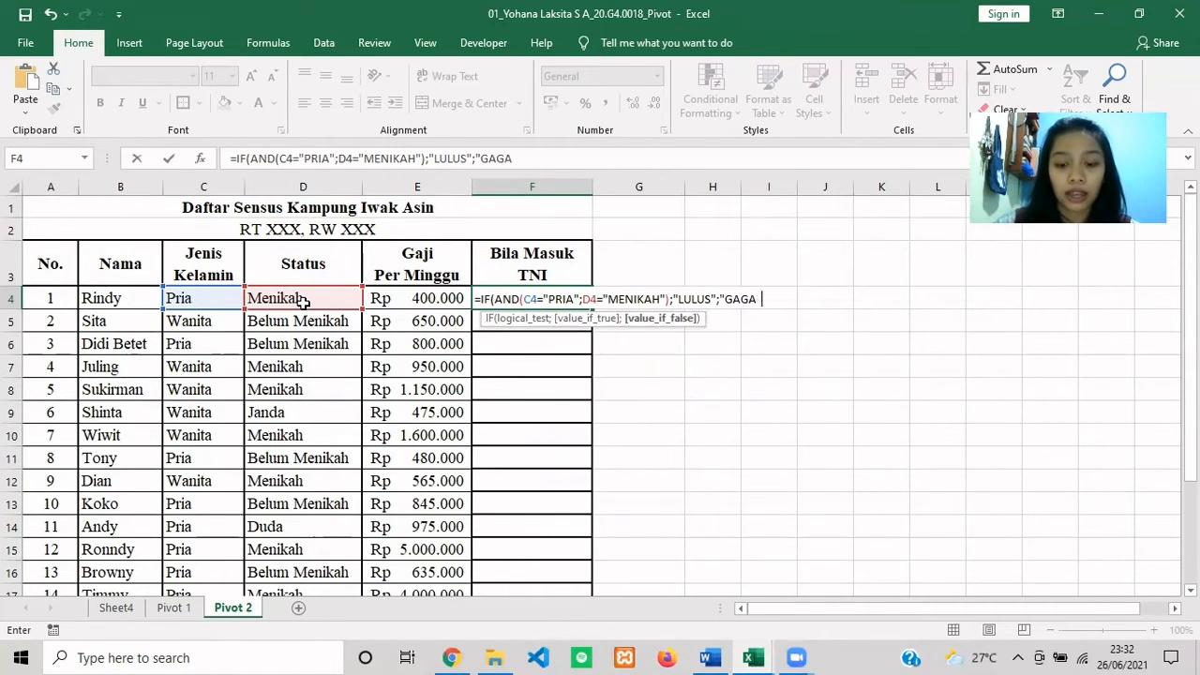
text(L"))
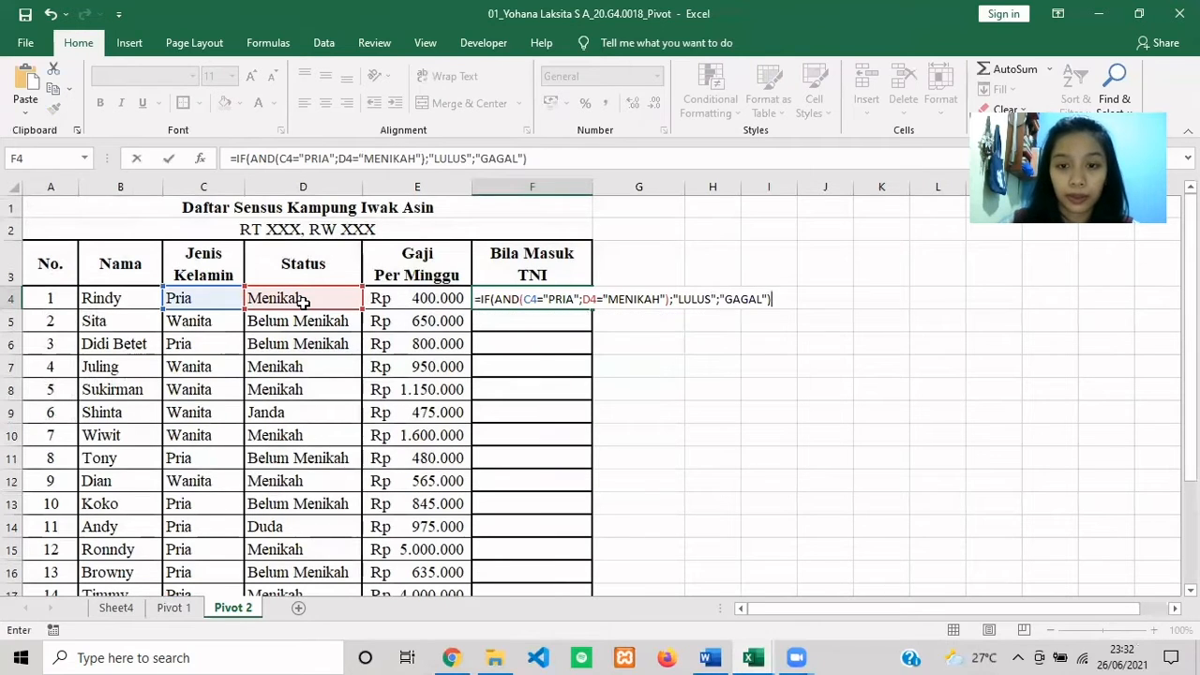
key(Return)
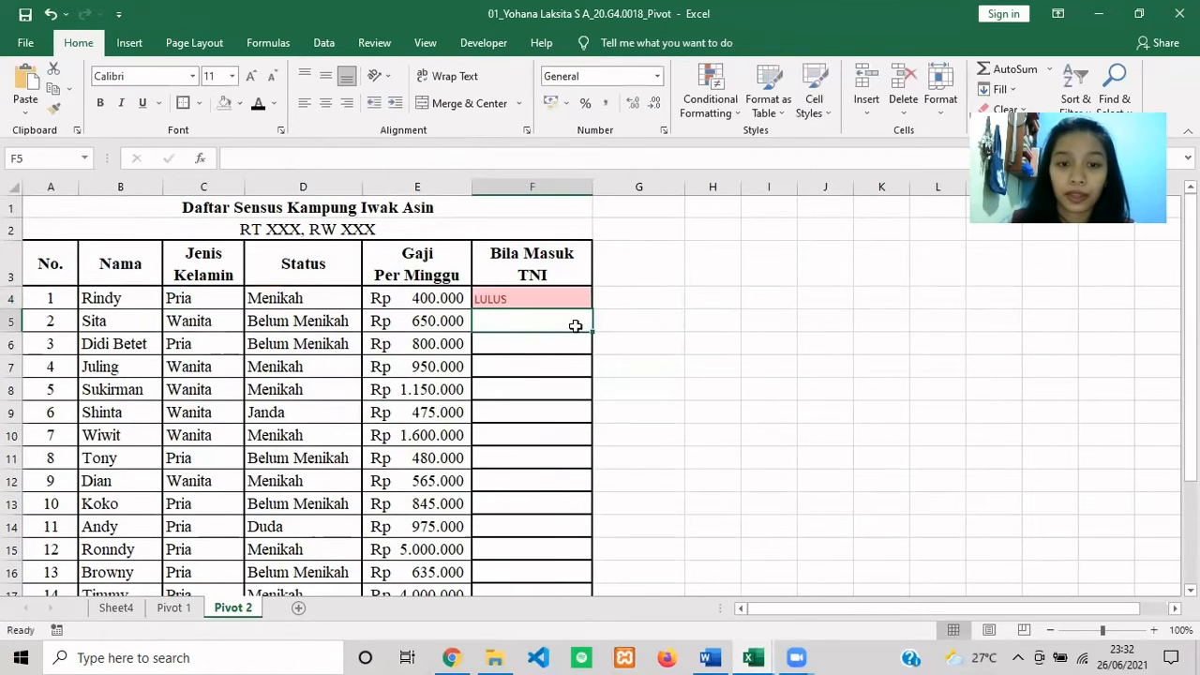
Fill the F4 formula down the Bila Masuk TNI column to F23 and review the filled column.
click(575, 296)
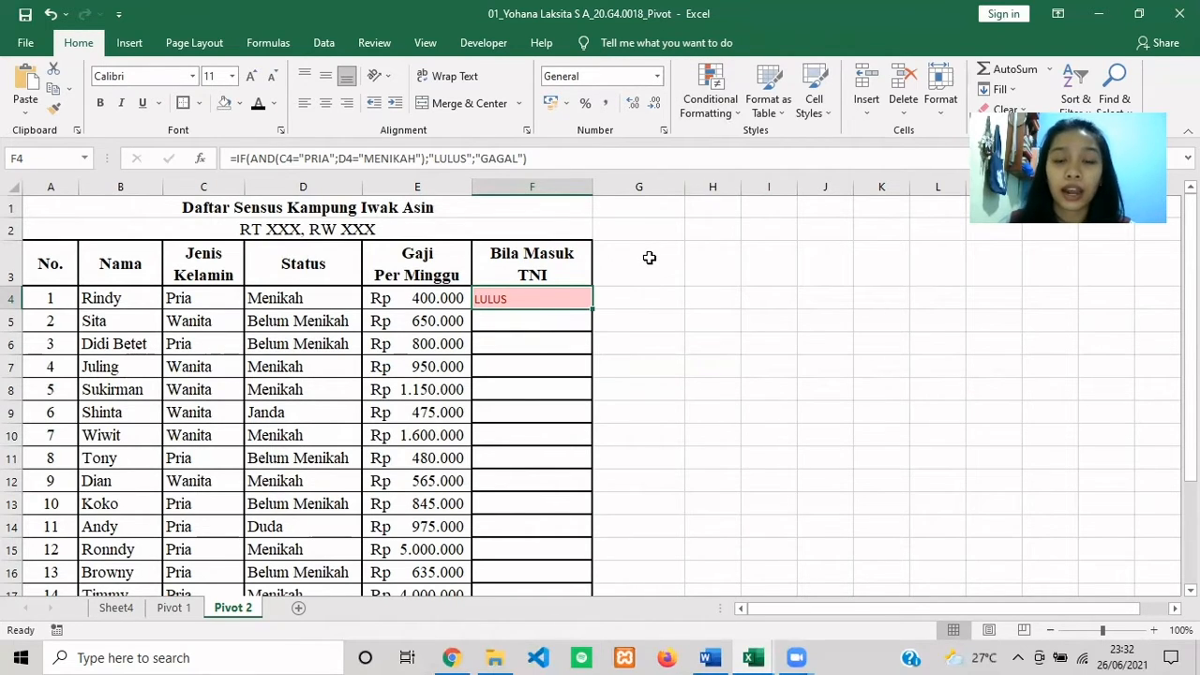
scroll(608, 281, down, 1)
scroll(591, 281, up, 1)
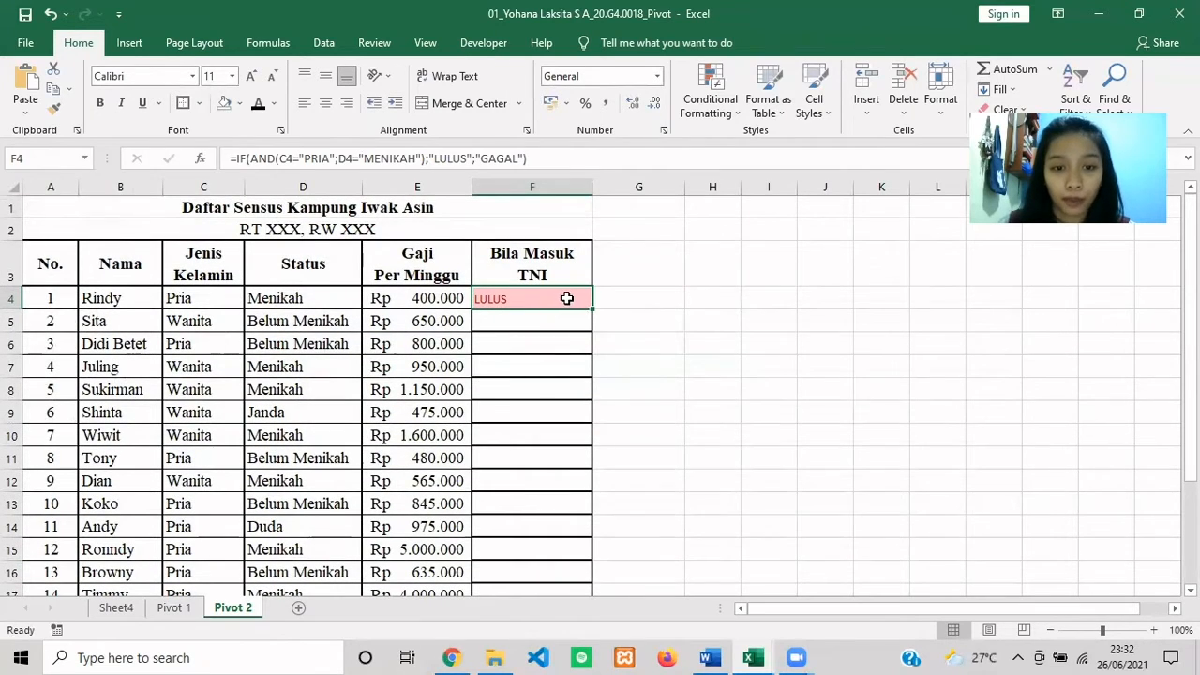
scroll(566, 299, down, 1)
scroll(582, 234, up, 1)
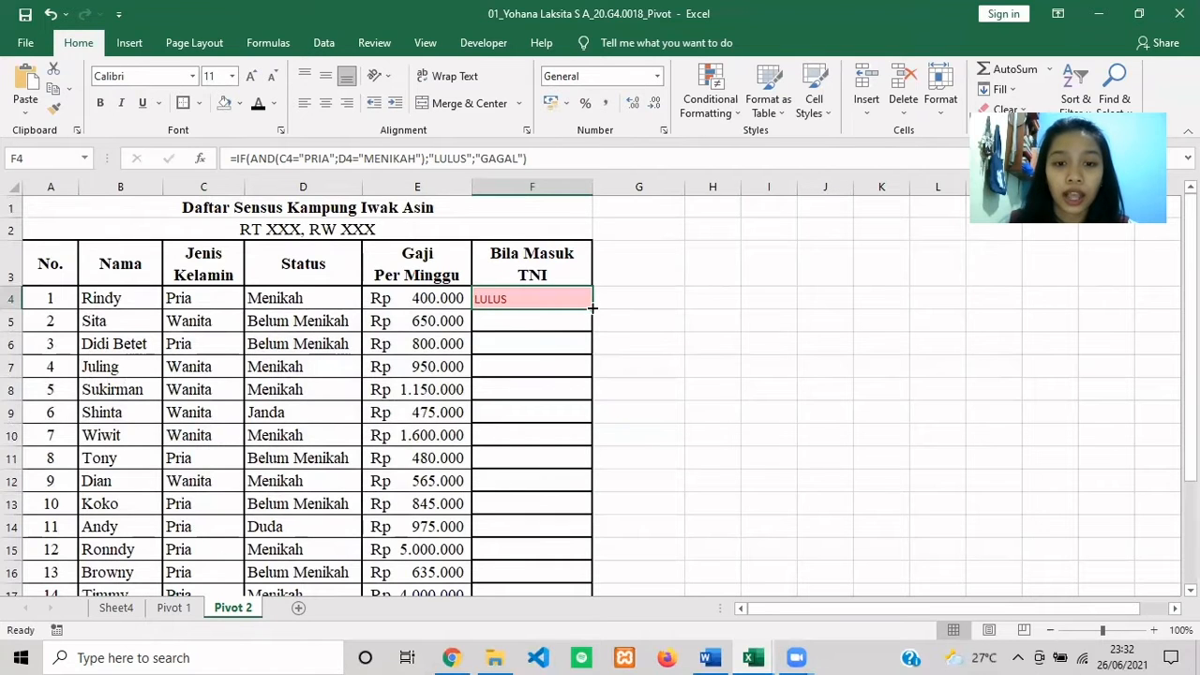
mouse_move(592, 307)
mouse_down()
mouse_move(577, 604)
mouse_move(579, 552)
mouse_up()
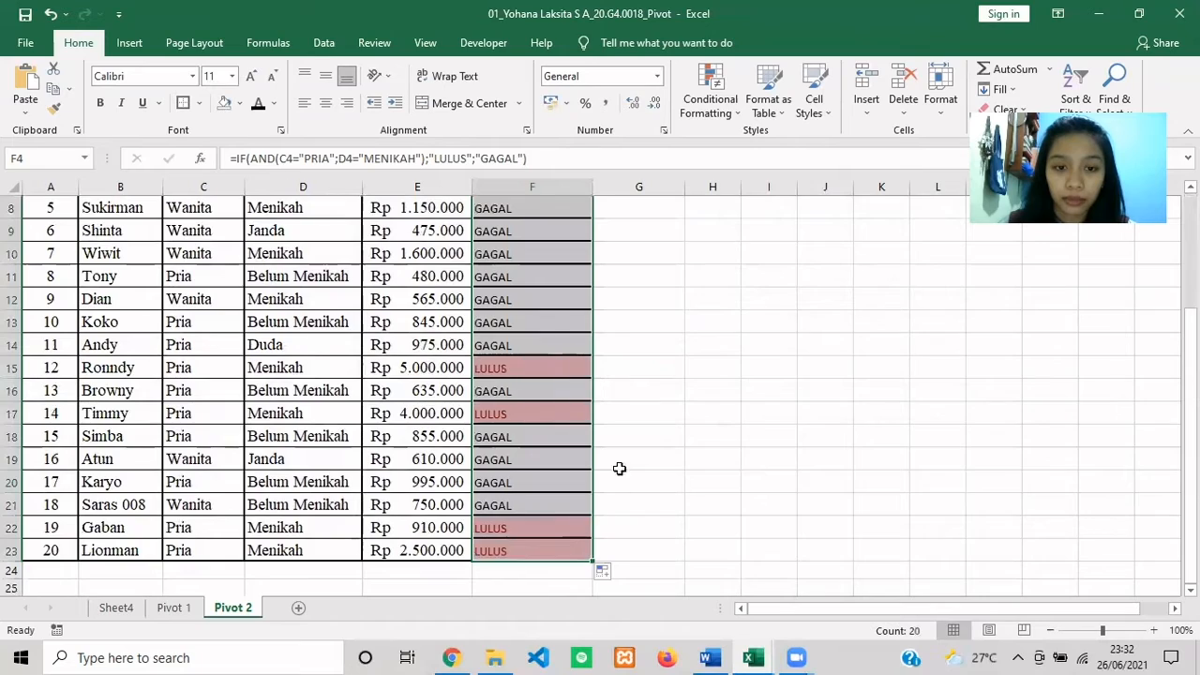
scroll(650, 402, up, 2)
click(650, 401)
scroll(651, 393, down, 4)
scroll(651, 393, up, 5)
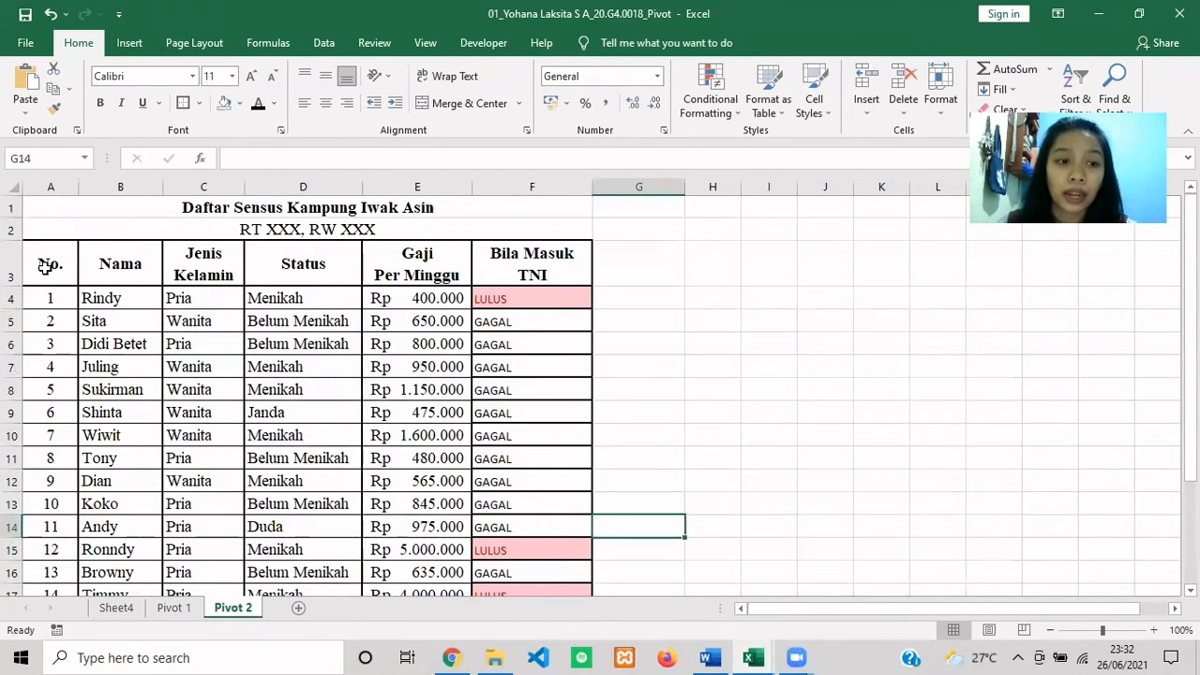
Create a PivotTable on a new worksheet from the census range A3:E23, excluding the TNI column.
drag(44, 267, 433, 541)
scroll(440, 498, up, 3)
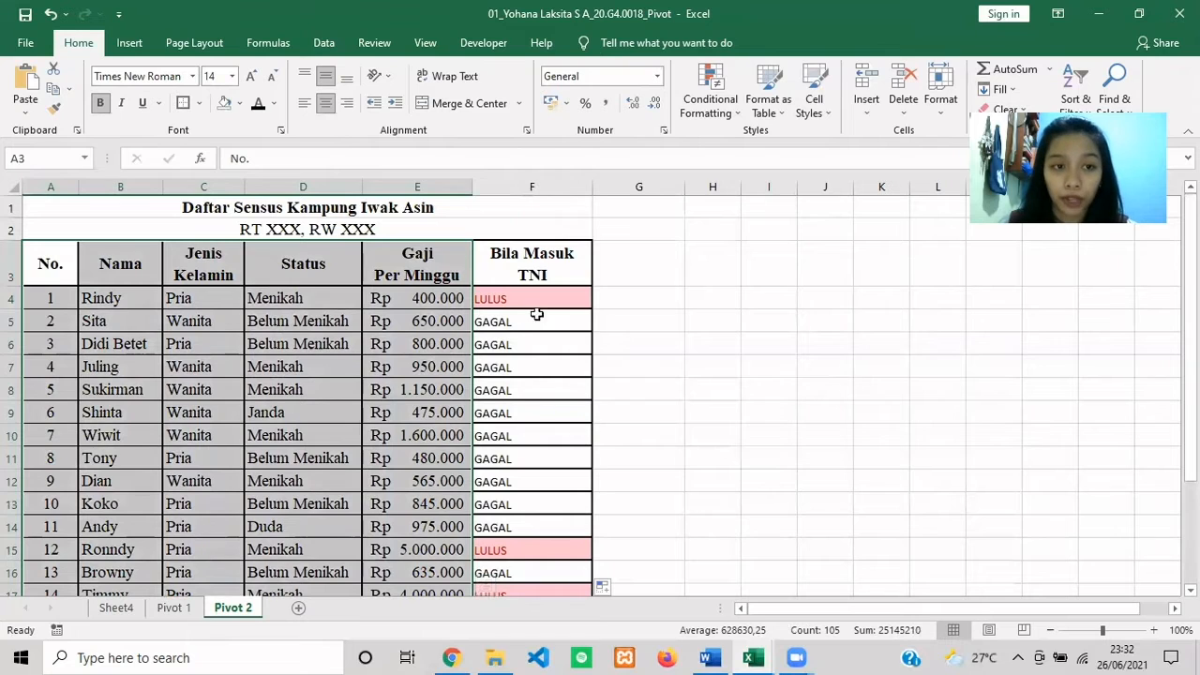
click(128, 48)
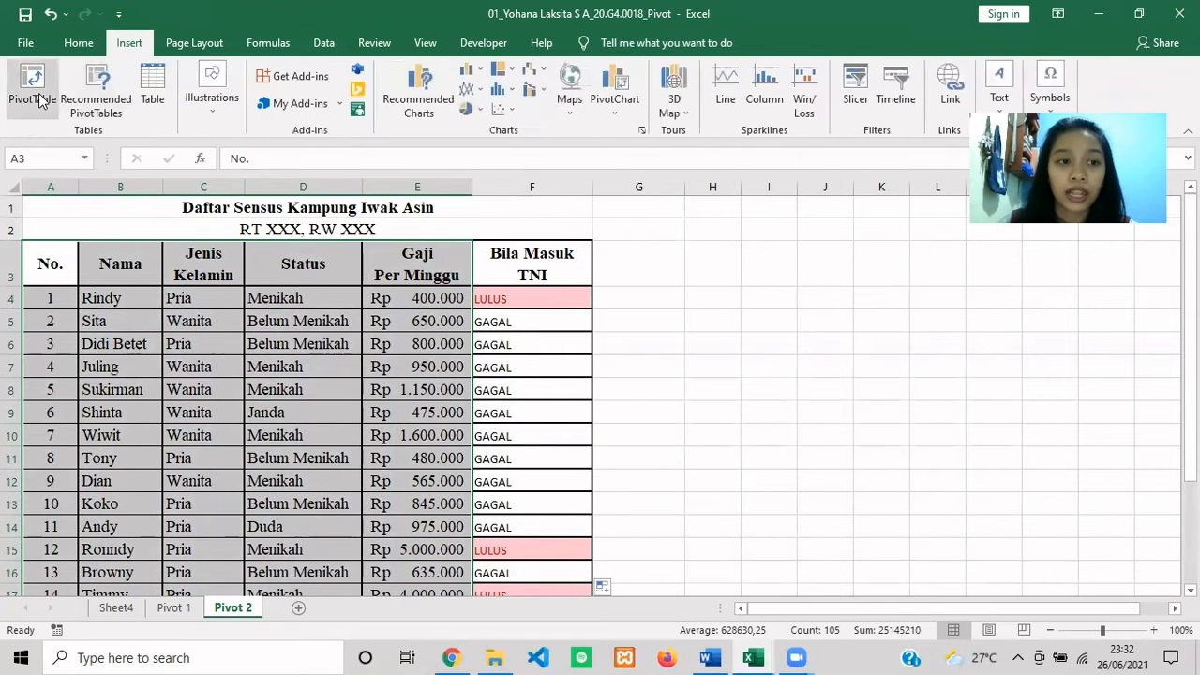
click(31, 87)
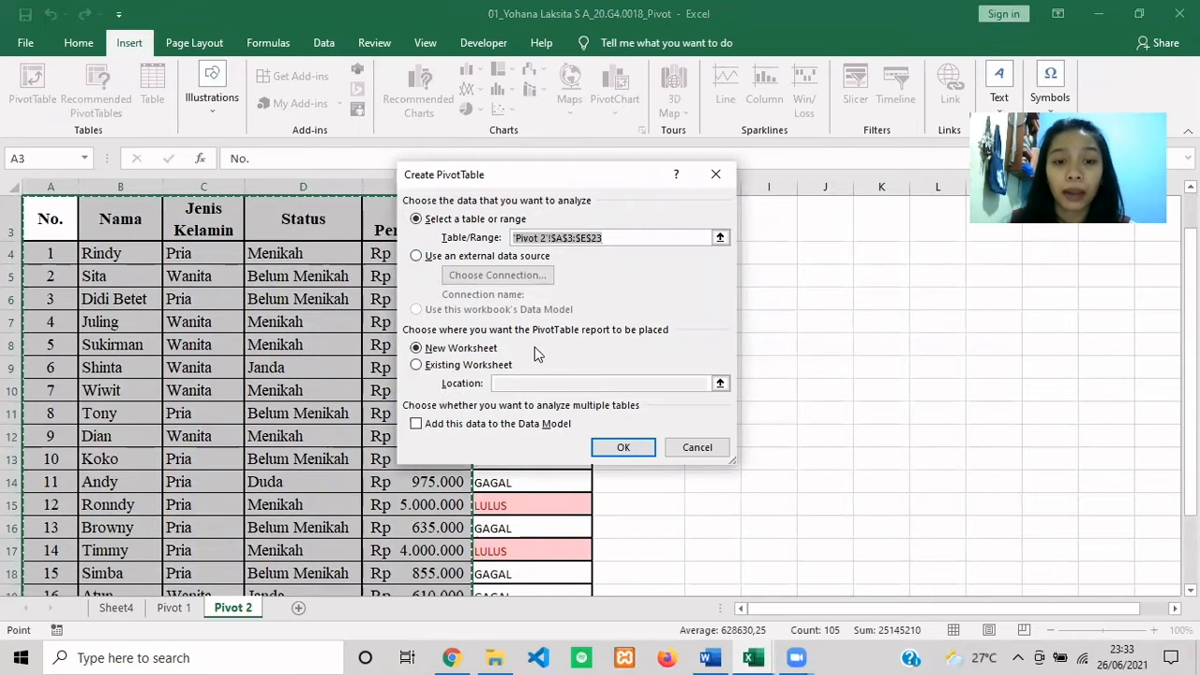
click(643, 449)
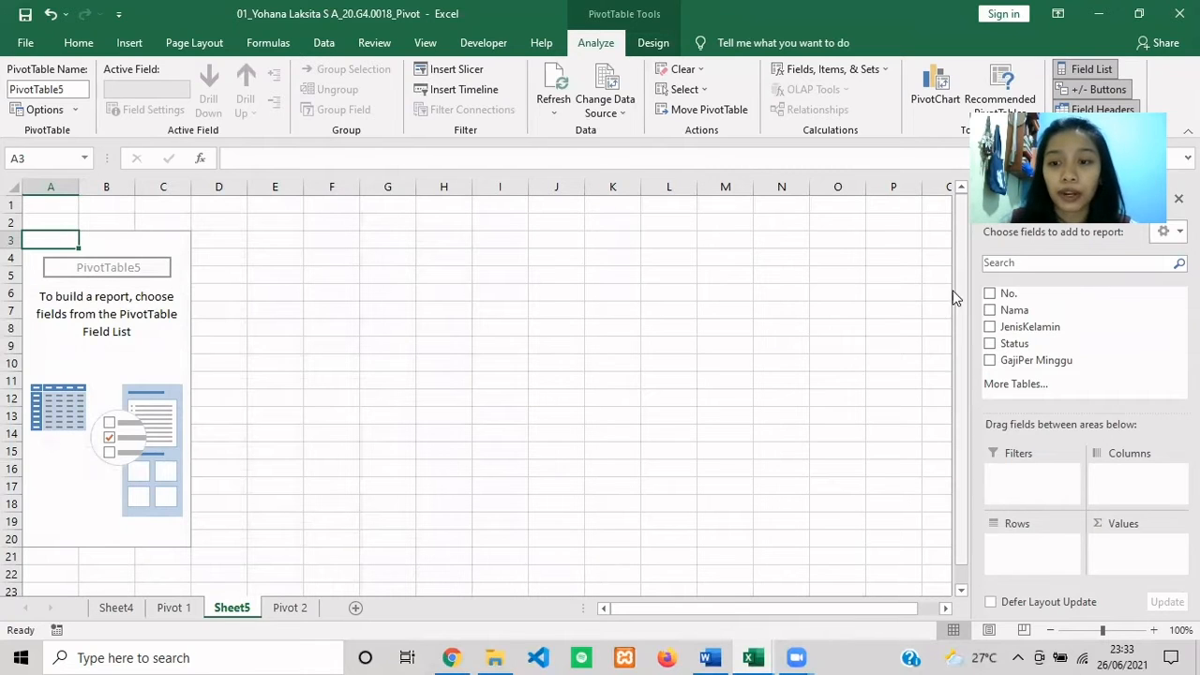
Lay out the PivotTable with JenisKelamin and Status as filters, Nama as rows, and the sum of GajiPer Minggu as values.
click(989, 327)
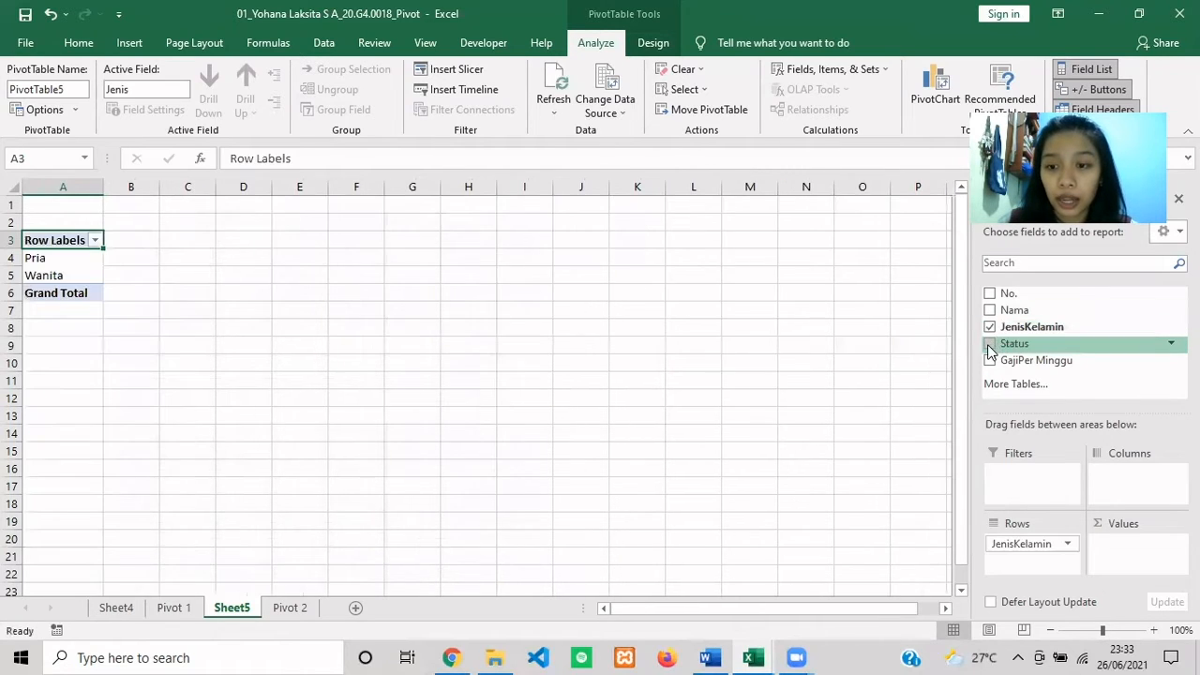
click(990, 343)
drag(1041, 546, 1041, 494)
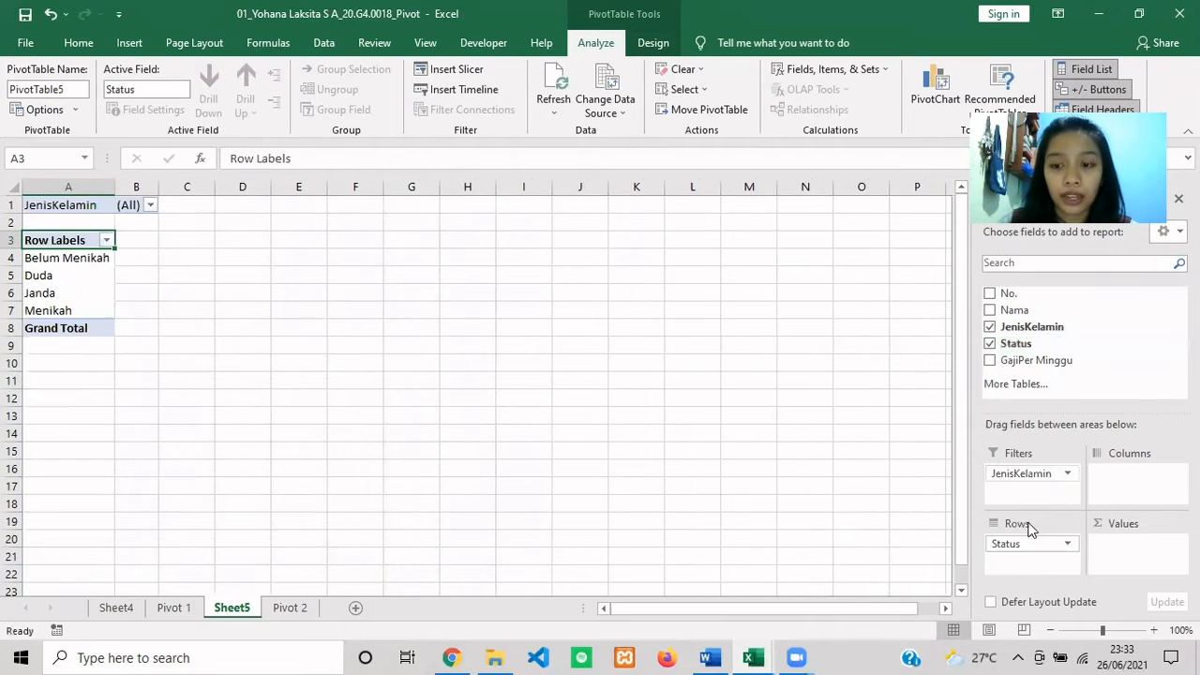
drag(1020, 561, 1031, 491)
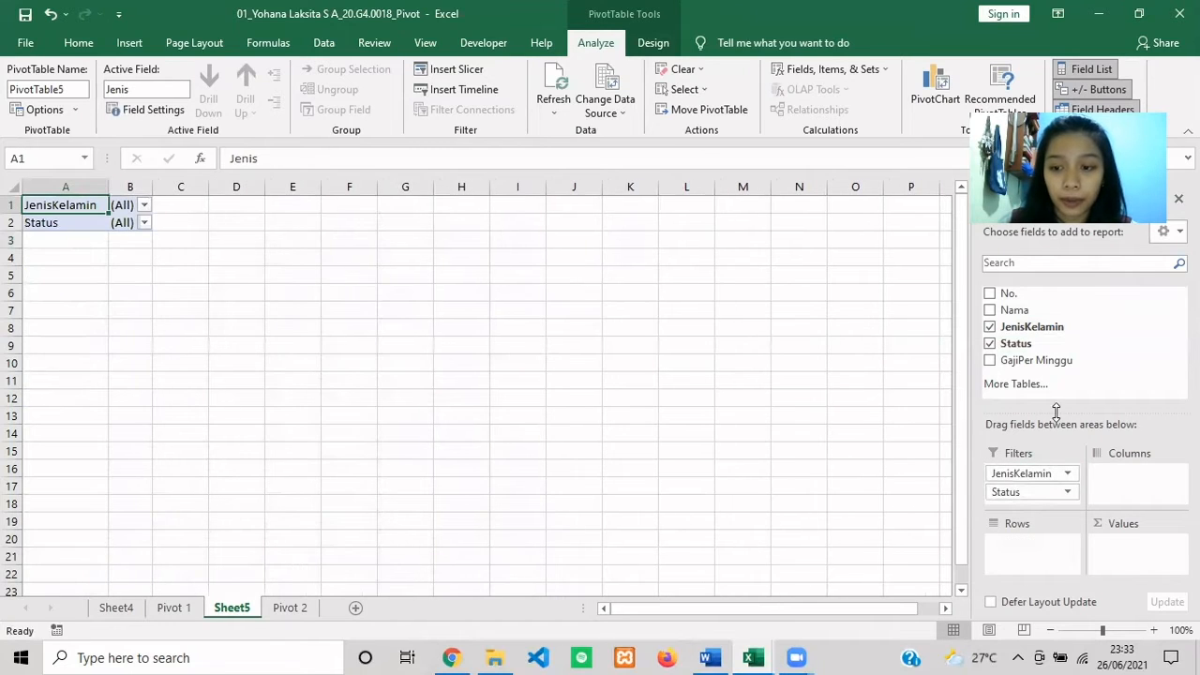
click(990, 310)
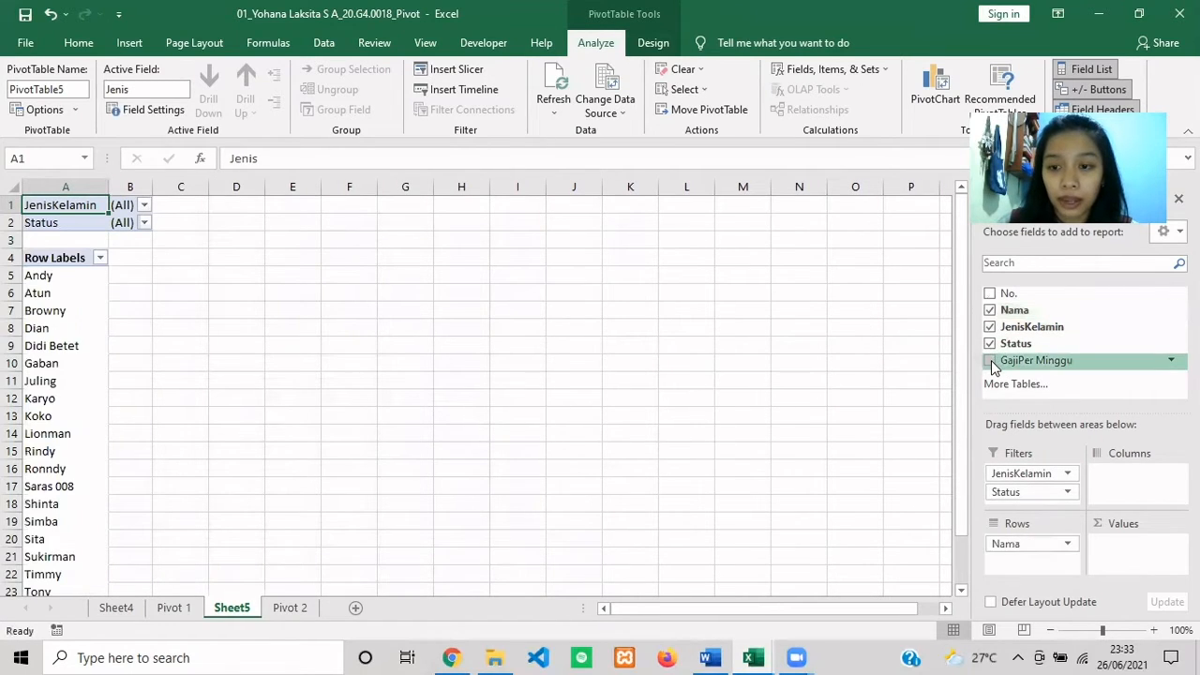
click(990, 361)
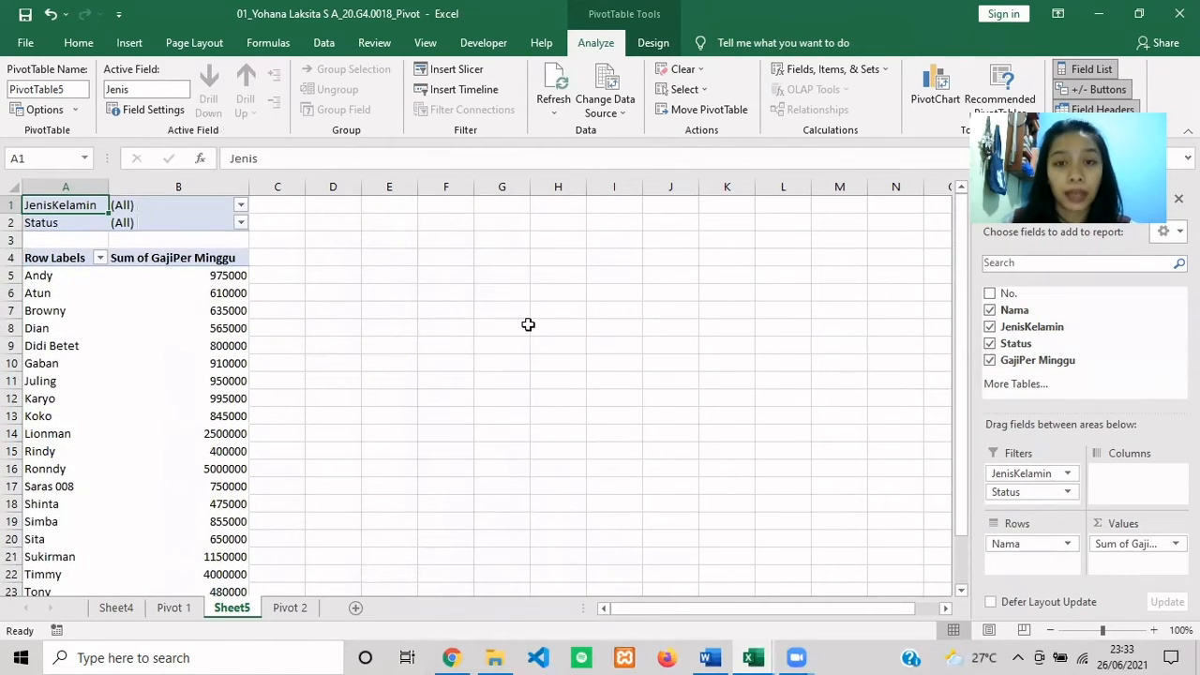
click(597, 312)
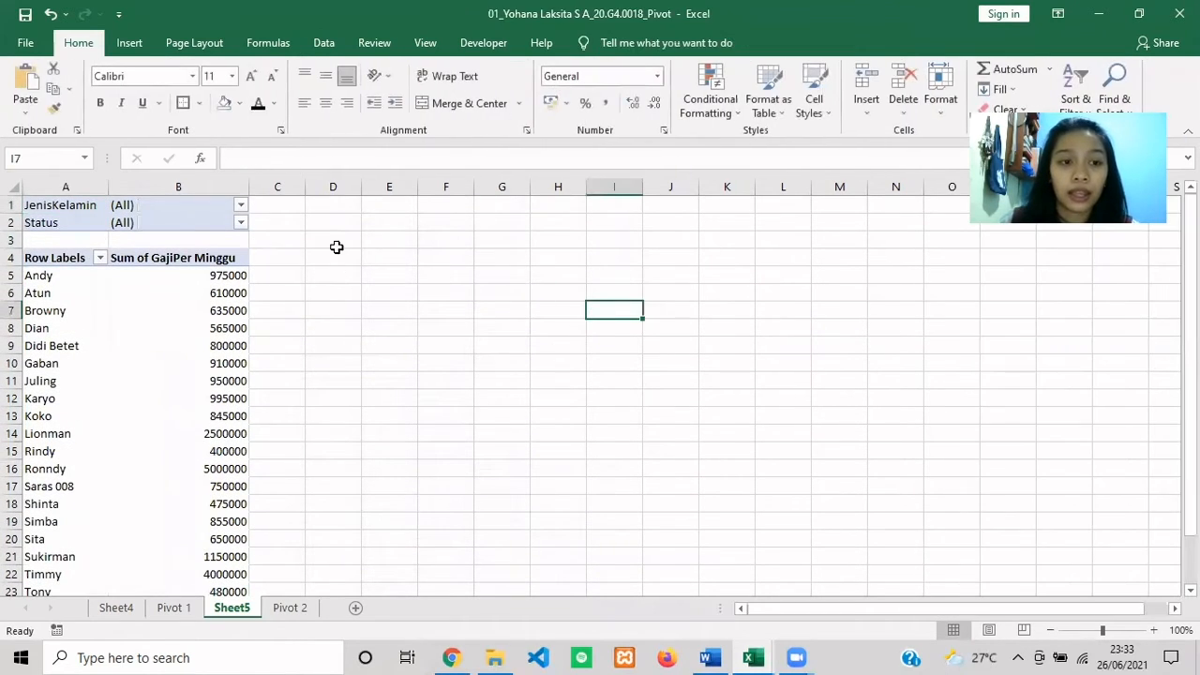
Filter the PivotTable's Status to Menikah only, with multiple-item selection enabled.
click(242, 225)
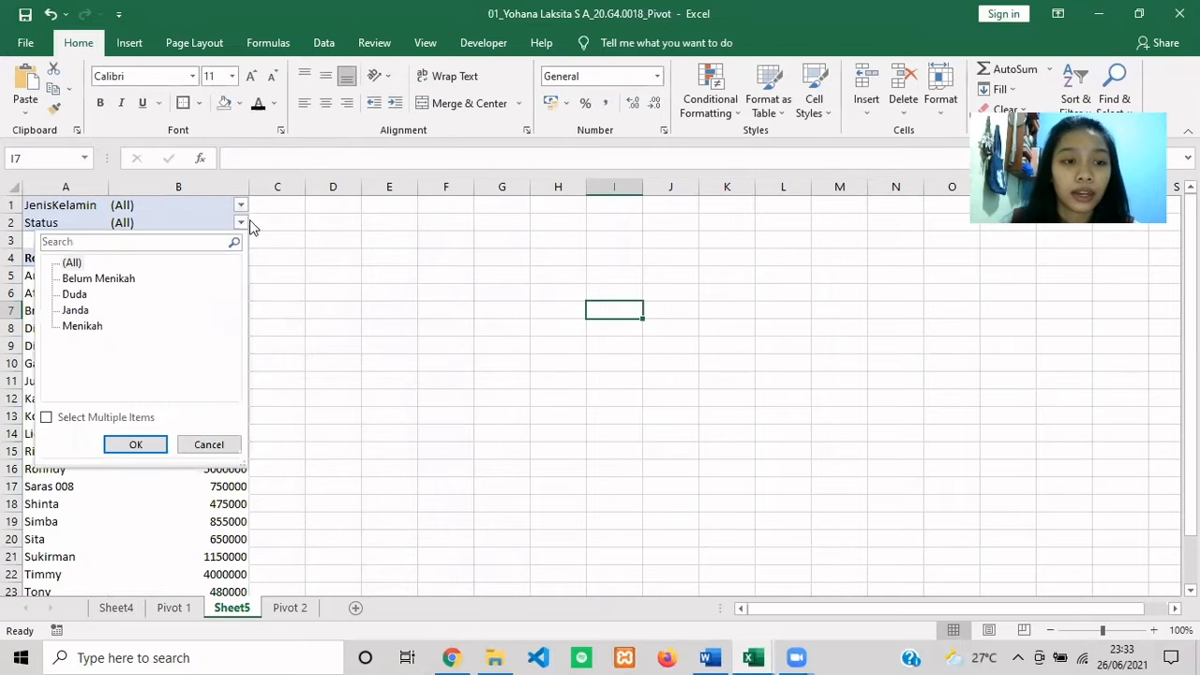
click(46, 417)
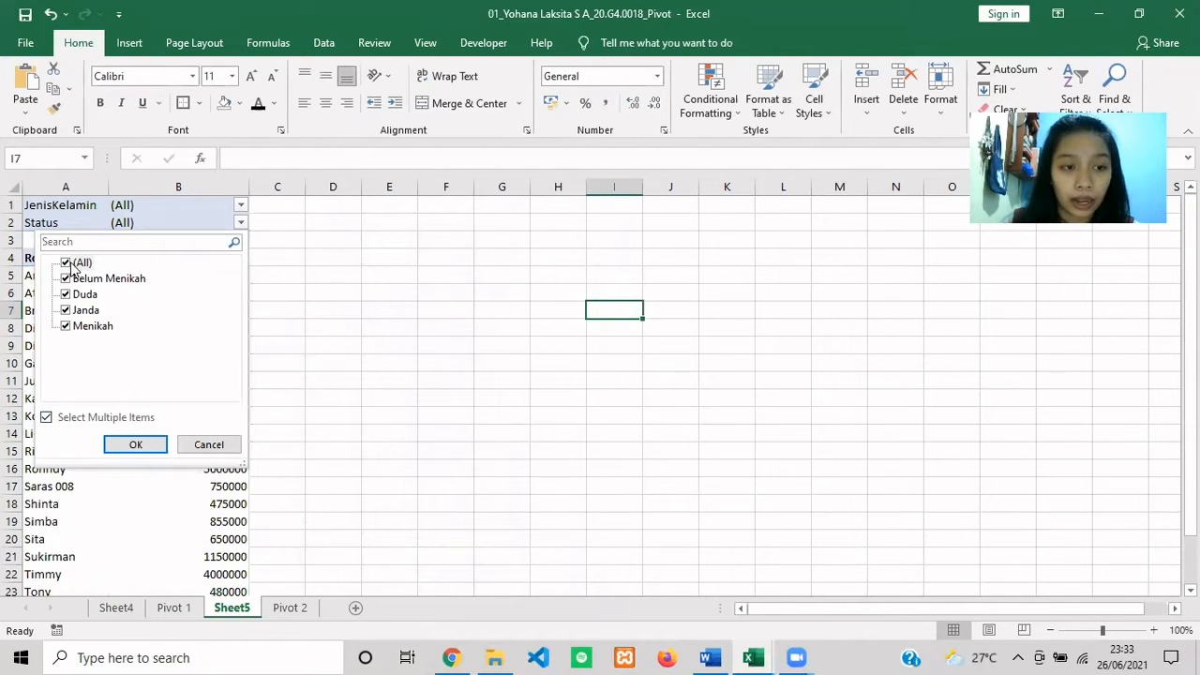
click(75, 266)
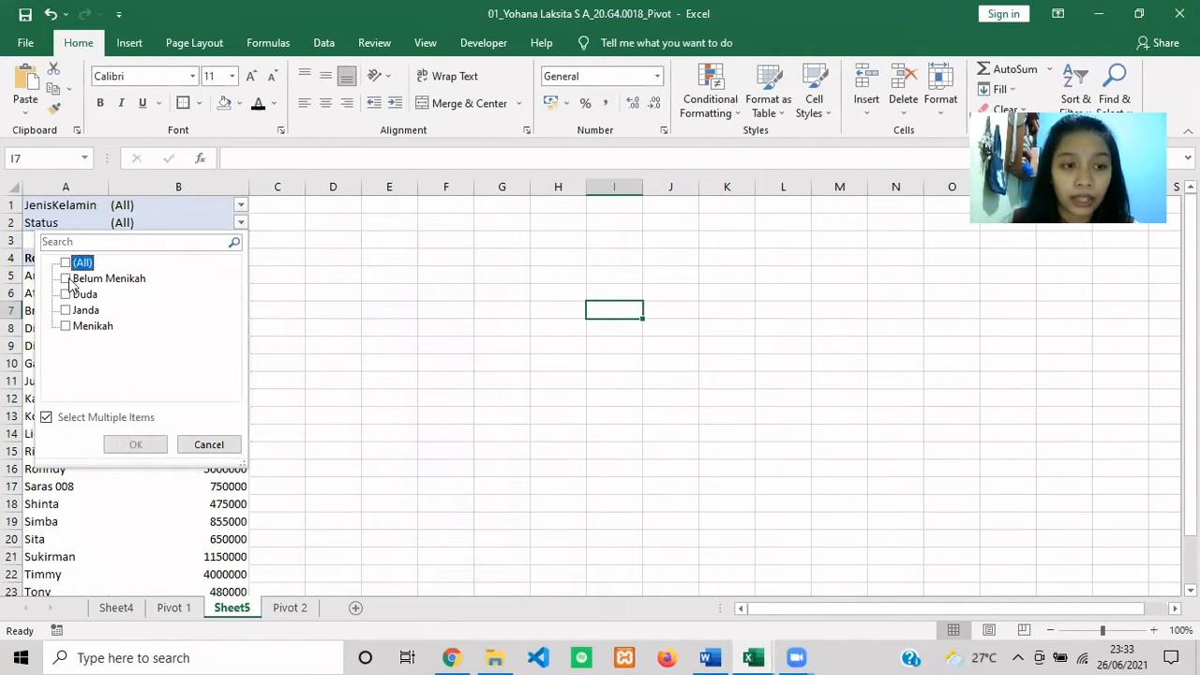
click(66, 328)
click(136, 445)
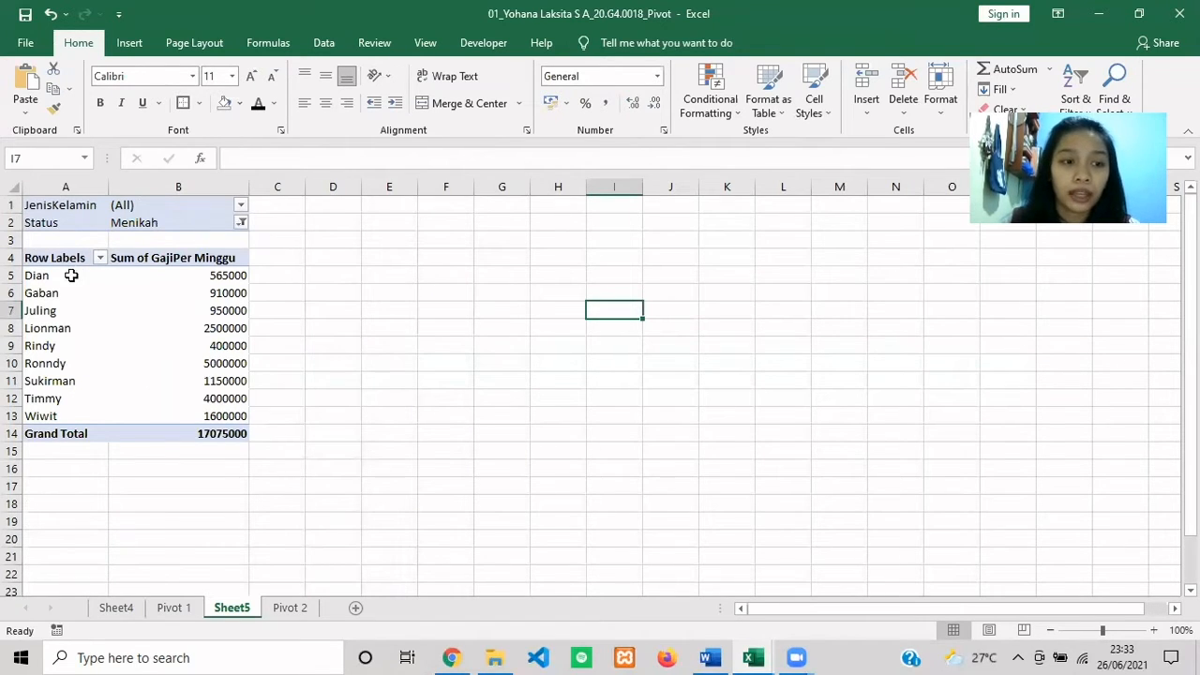
Sort the PivotTable's row labels from Z to A.
click(100, 259)
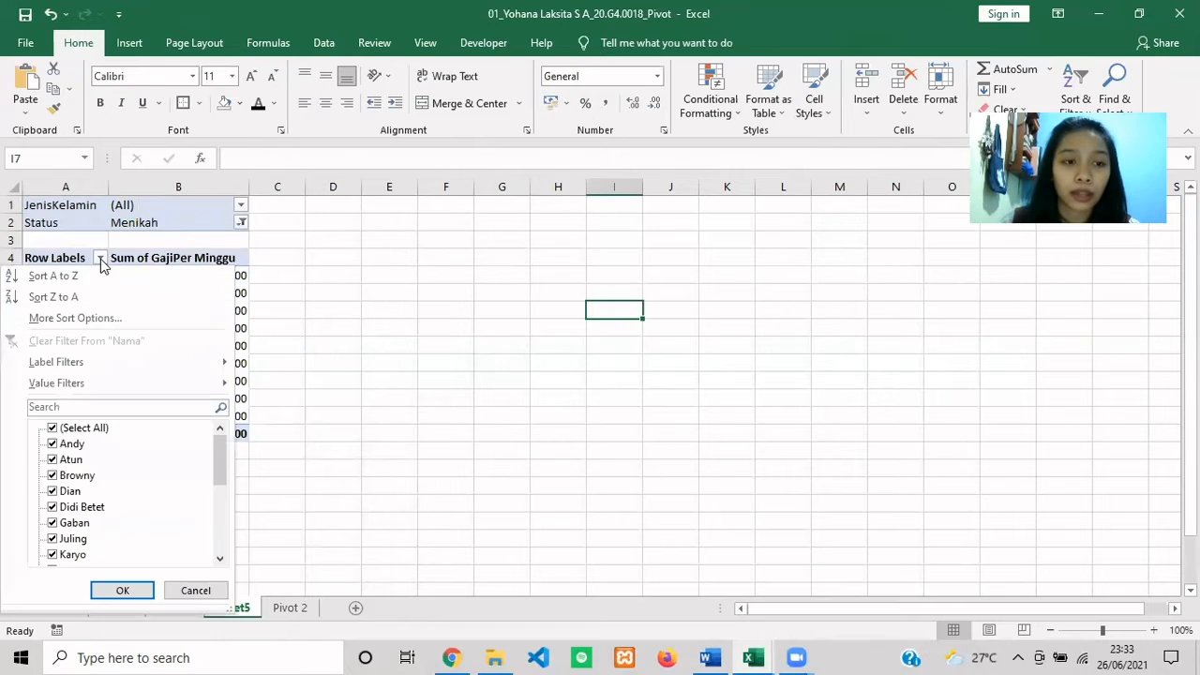
click(180, 298)
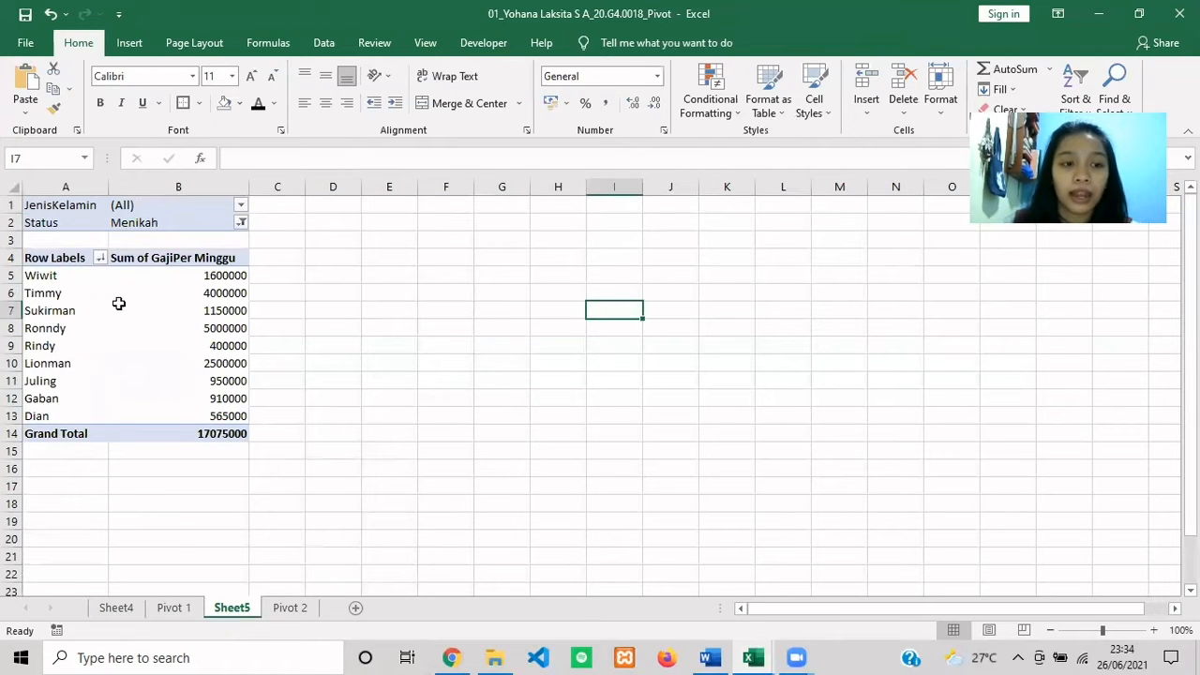
click(286, 277)
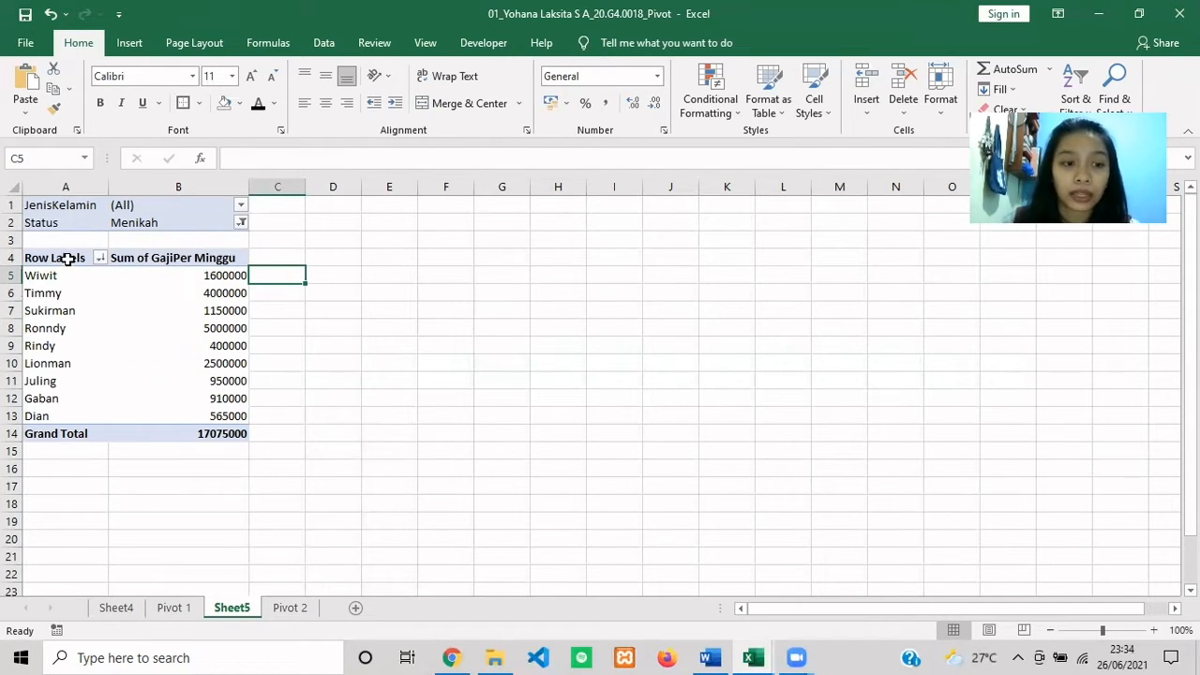
Sort the PivotTable's row labels from A to Z.
click(101, 261)
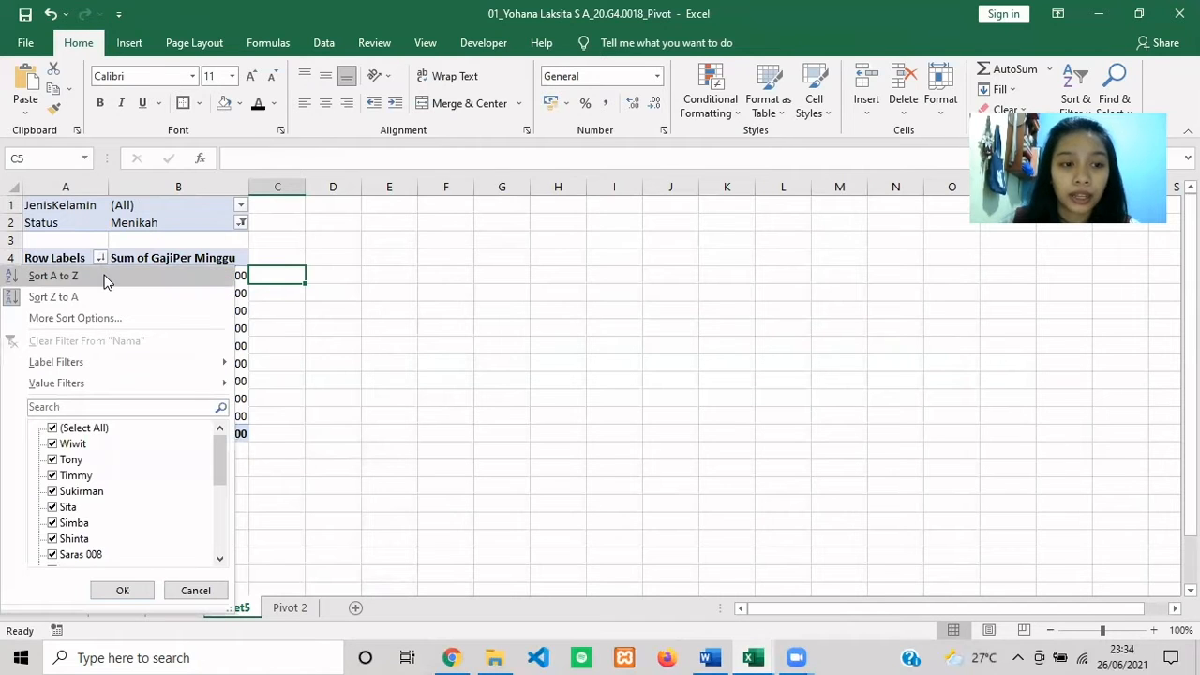
click(105, 278)
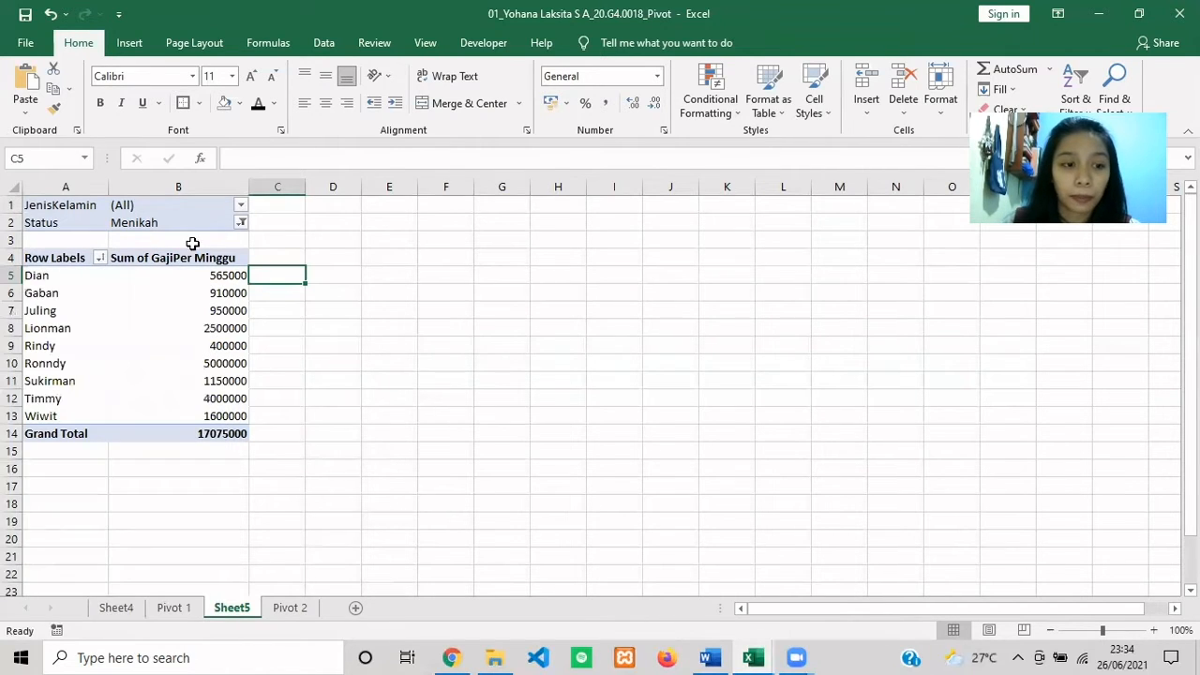
click(366, 275)
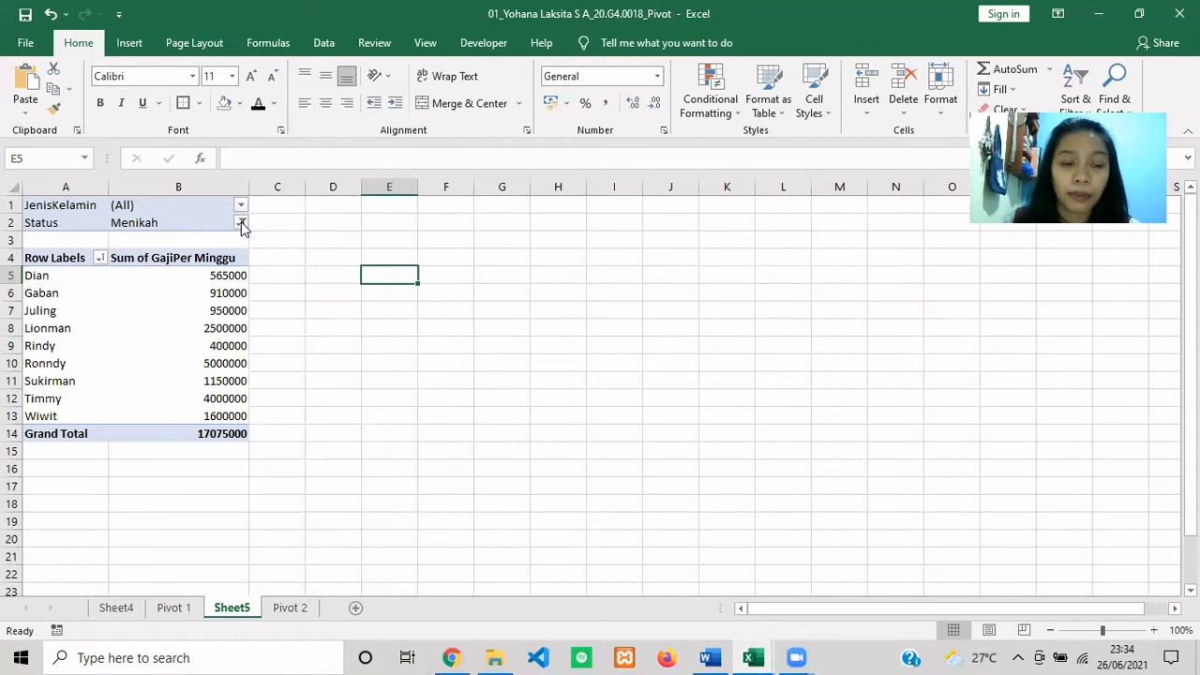
Set the PivotTable's Status filter to Belum Menikah only.
click(241, 225)
click(68, 282)
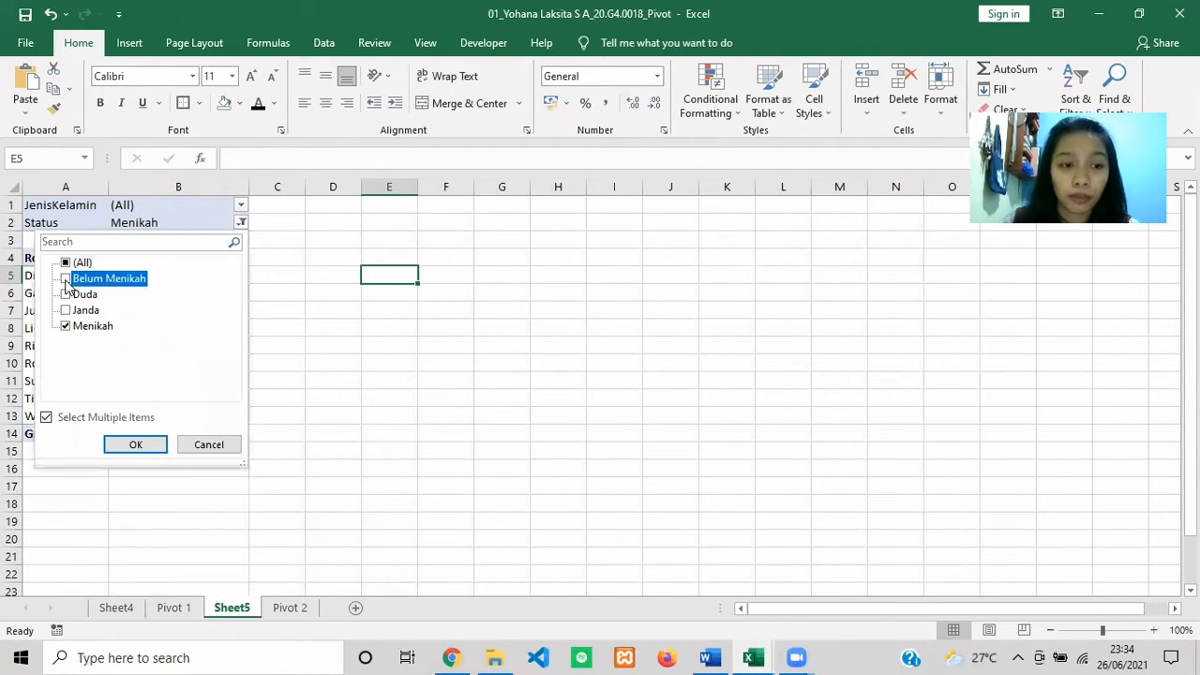
click(66, 327)
click(139, 446)
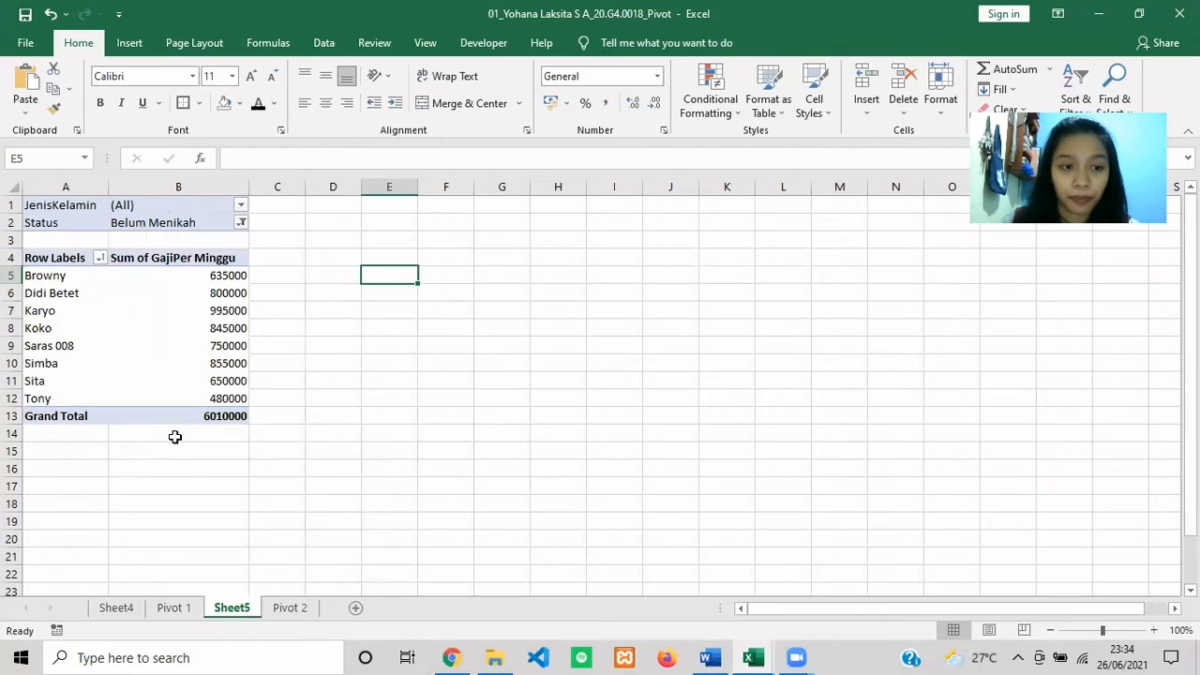
click(337, 405)
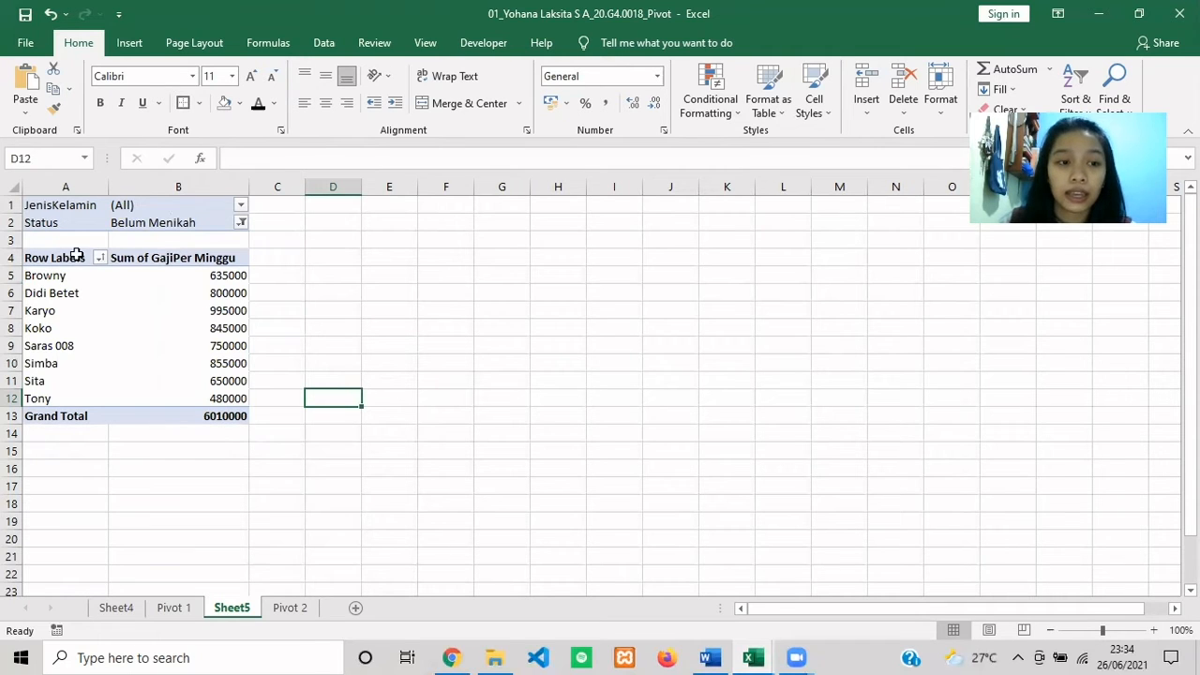
Insert a 2-D clustered column PivotChart from the PivotTable in A4:B13 and move it up beside the table.
drag(73, 258, 242, 410)
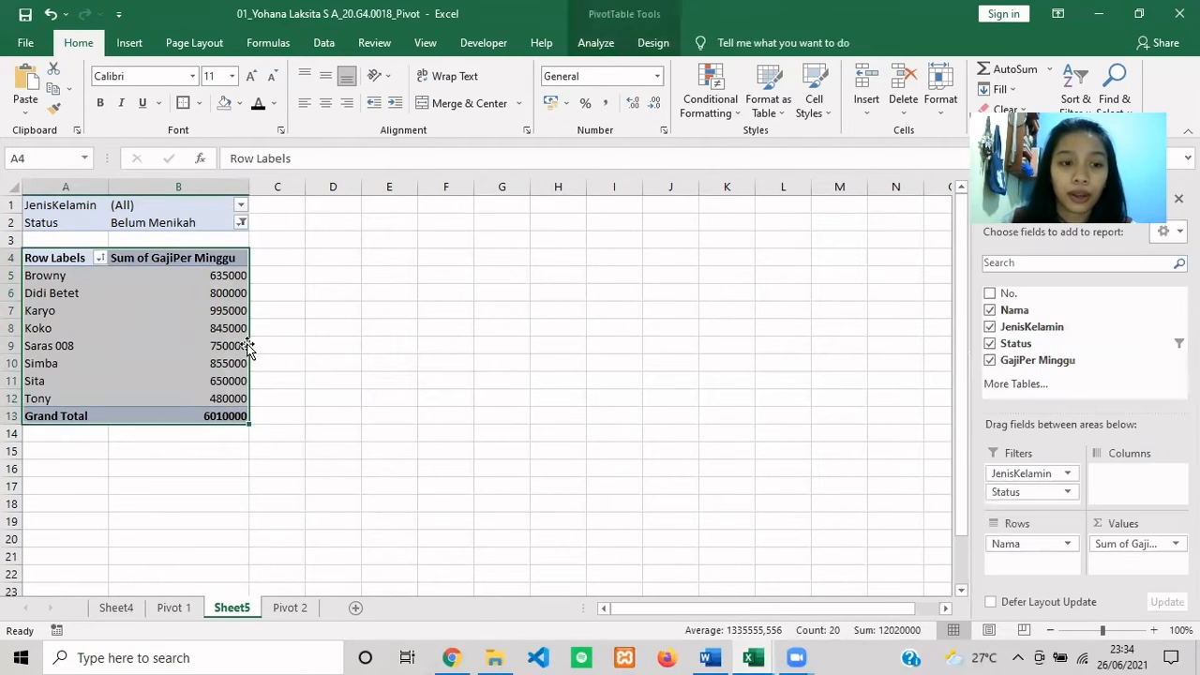
click(130, 43)
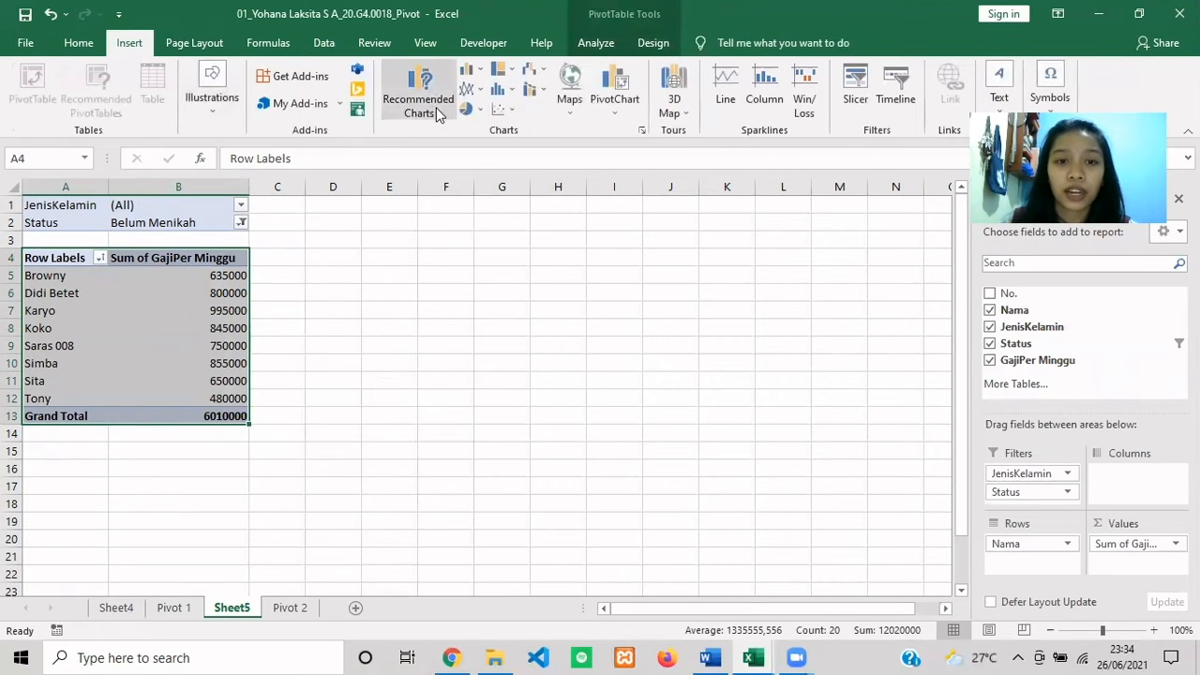
click(480, 74)
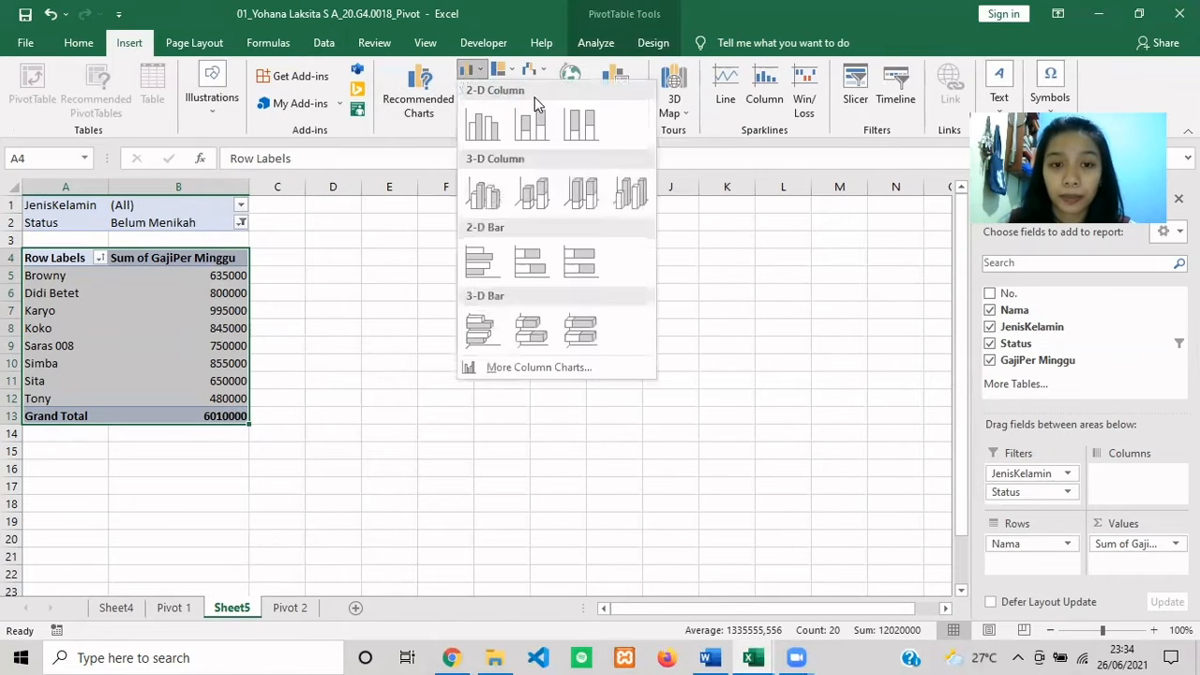
click(485, 122)
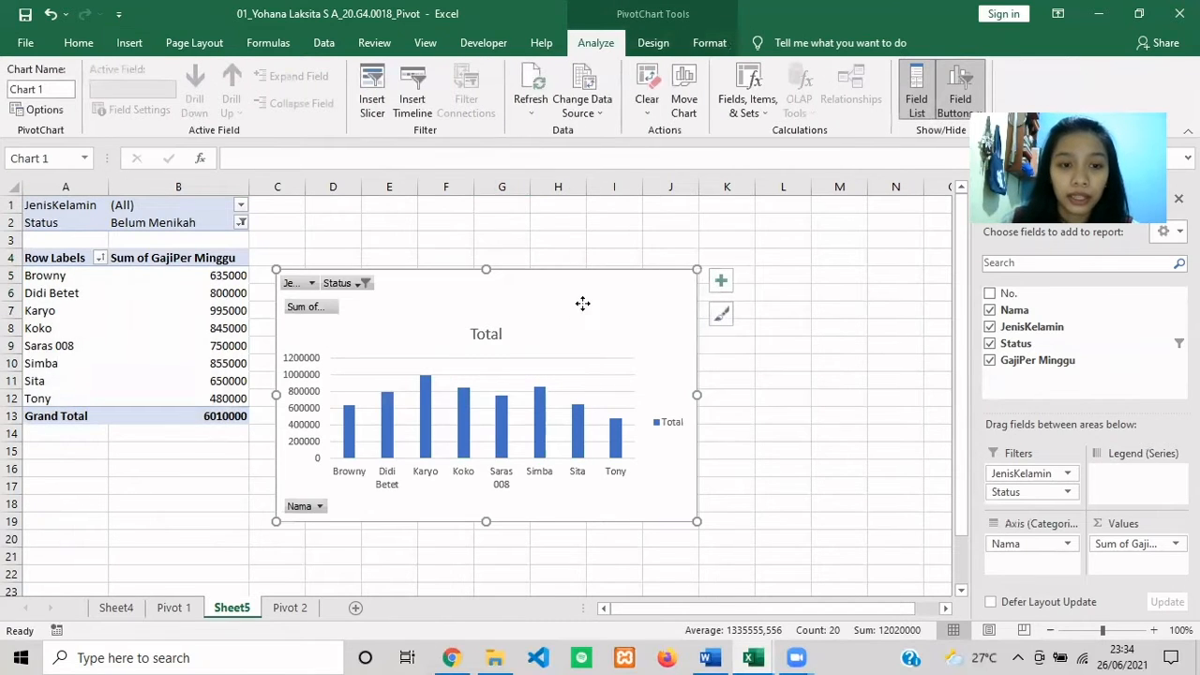
drag(582, 303, 583, 268)
Change the chart title to DAFTAR SENSUS PENDUDUK.
click(501, 297)
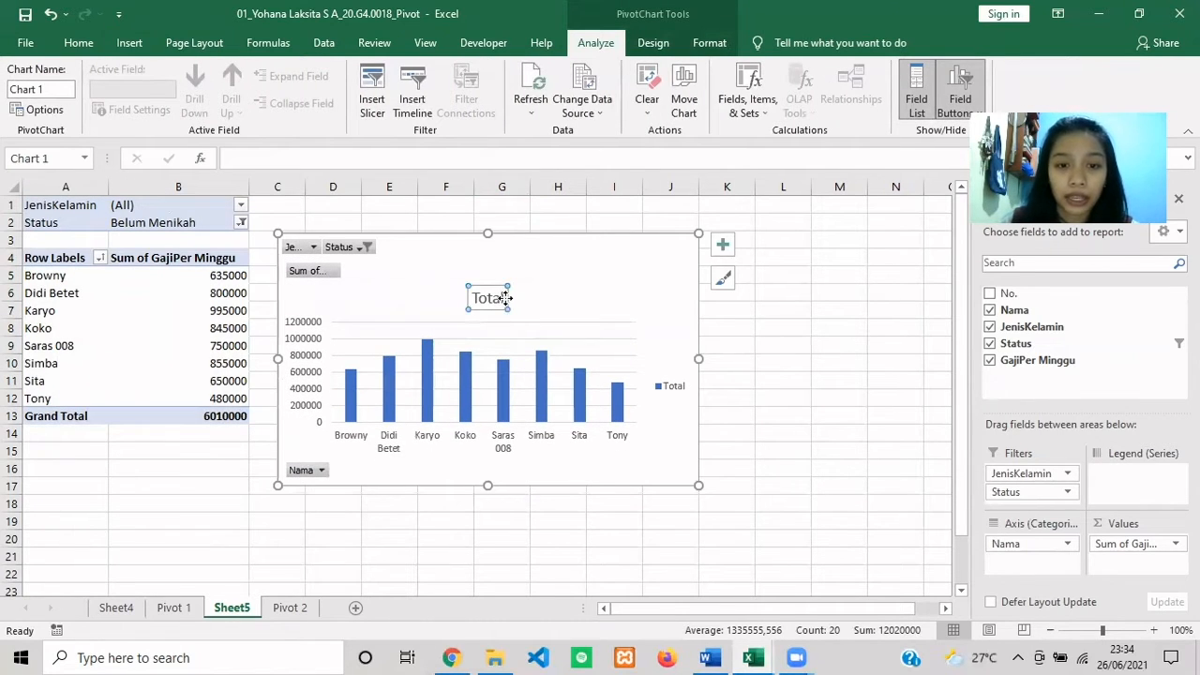
drag(504, 297, 474, 302)
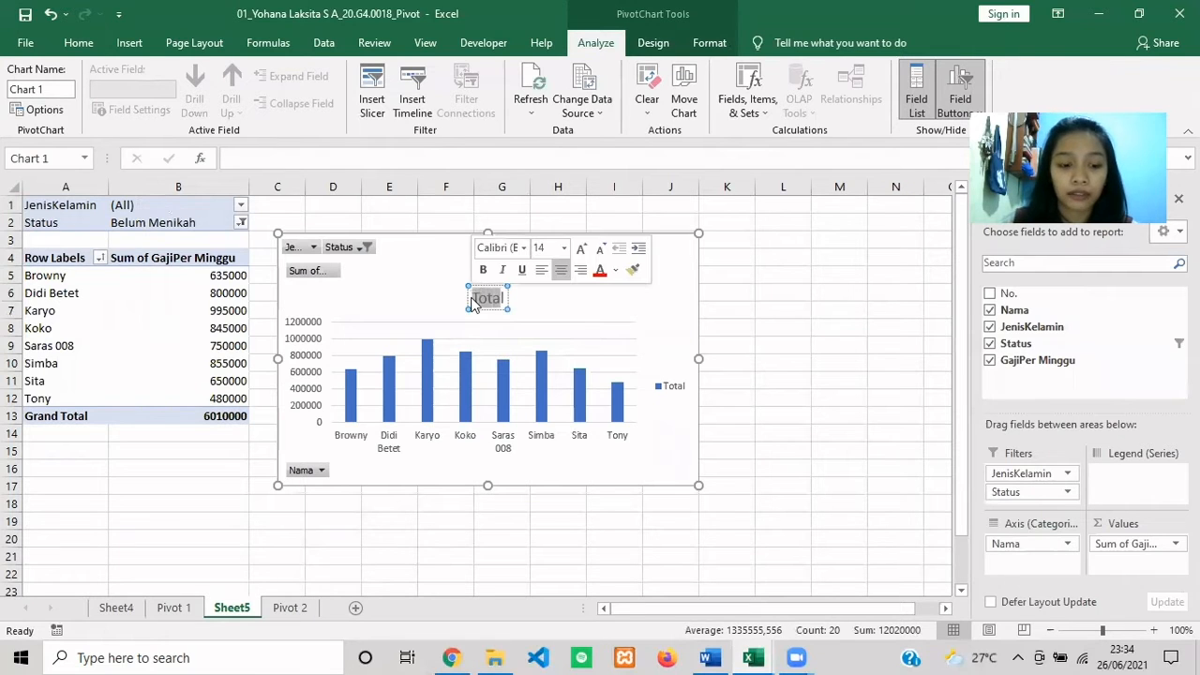
text(DAF)
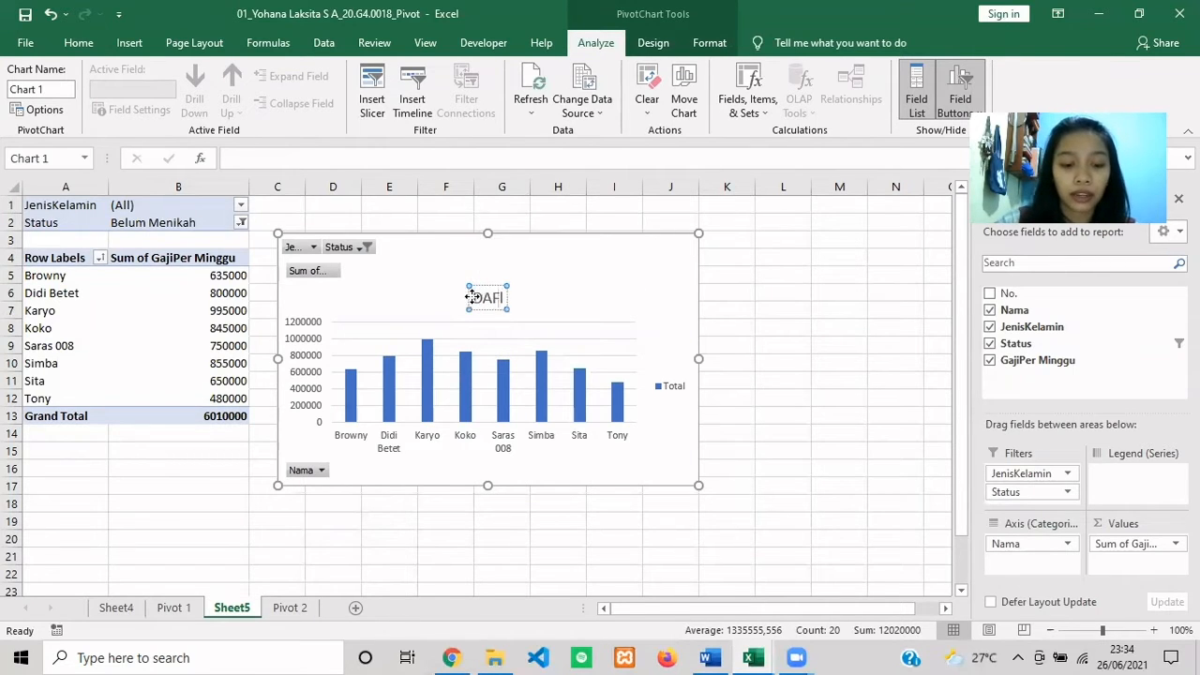
text(TAR SENSUS )
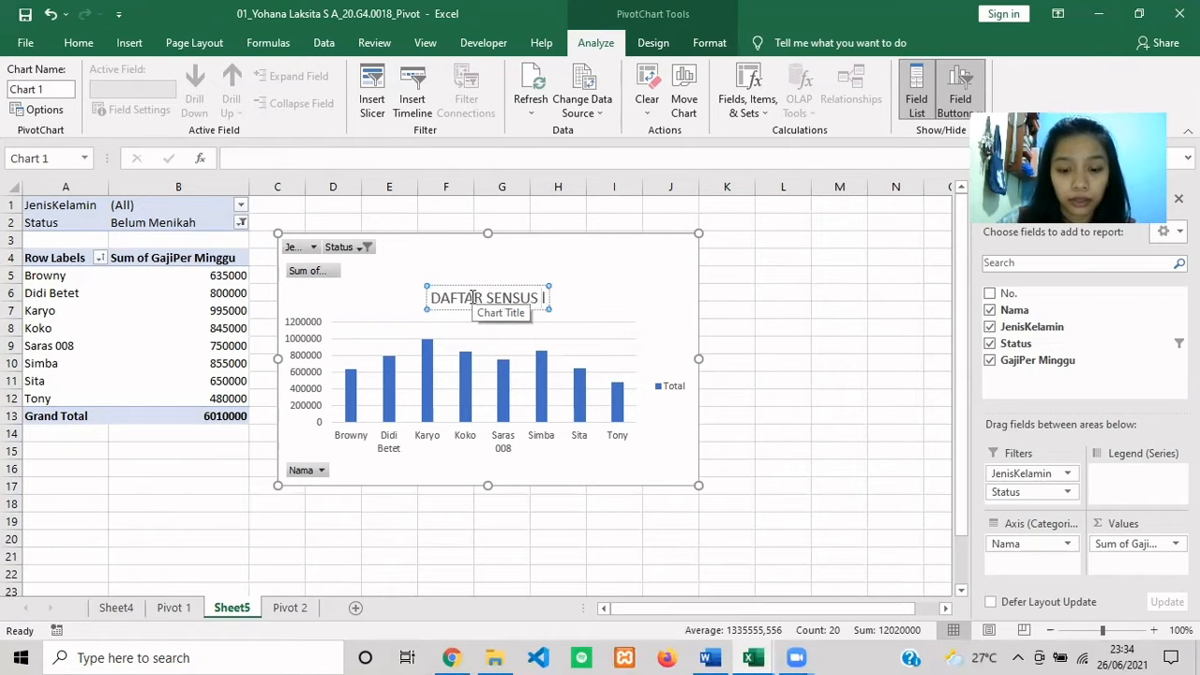
text(PENDUDUK)
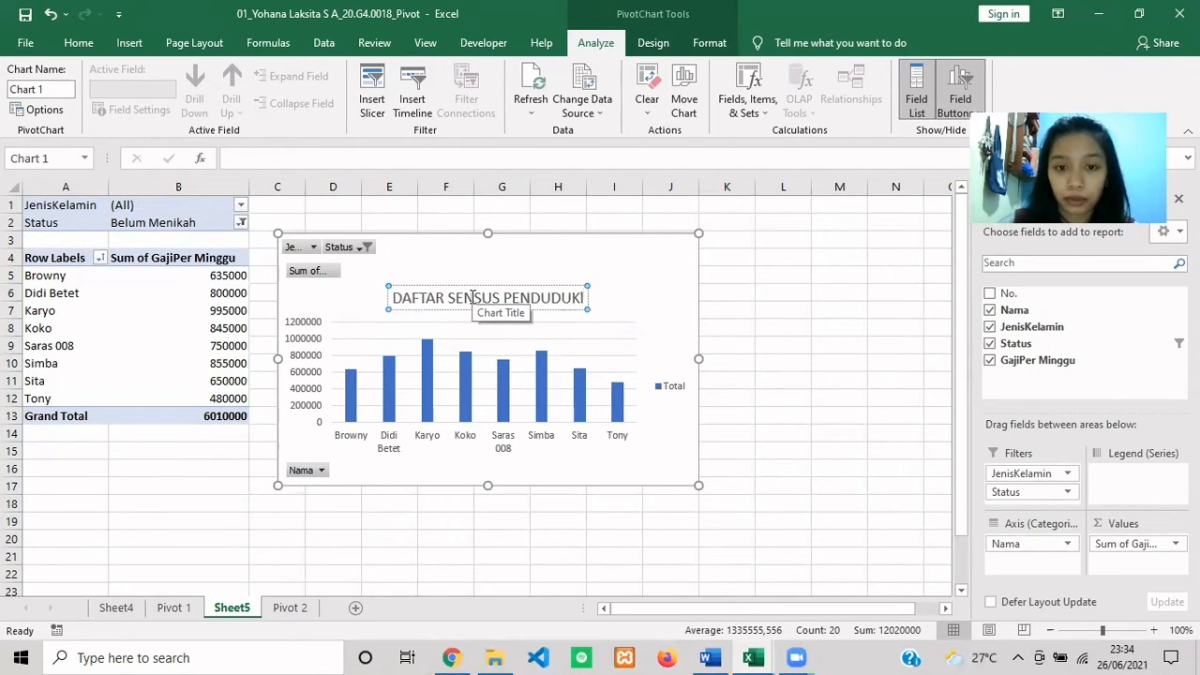
click(784, 345)
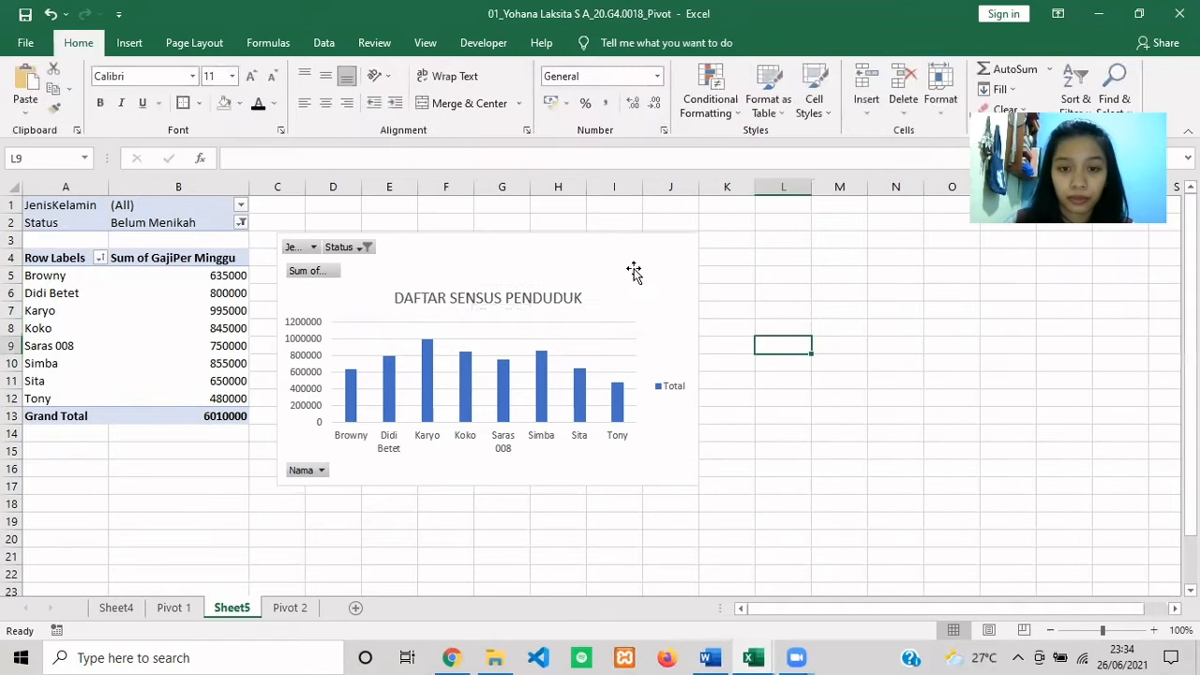
Apply Style 16 to the chart and recolor it with the orange monochromatic palette.
click(634, 272)
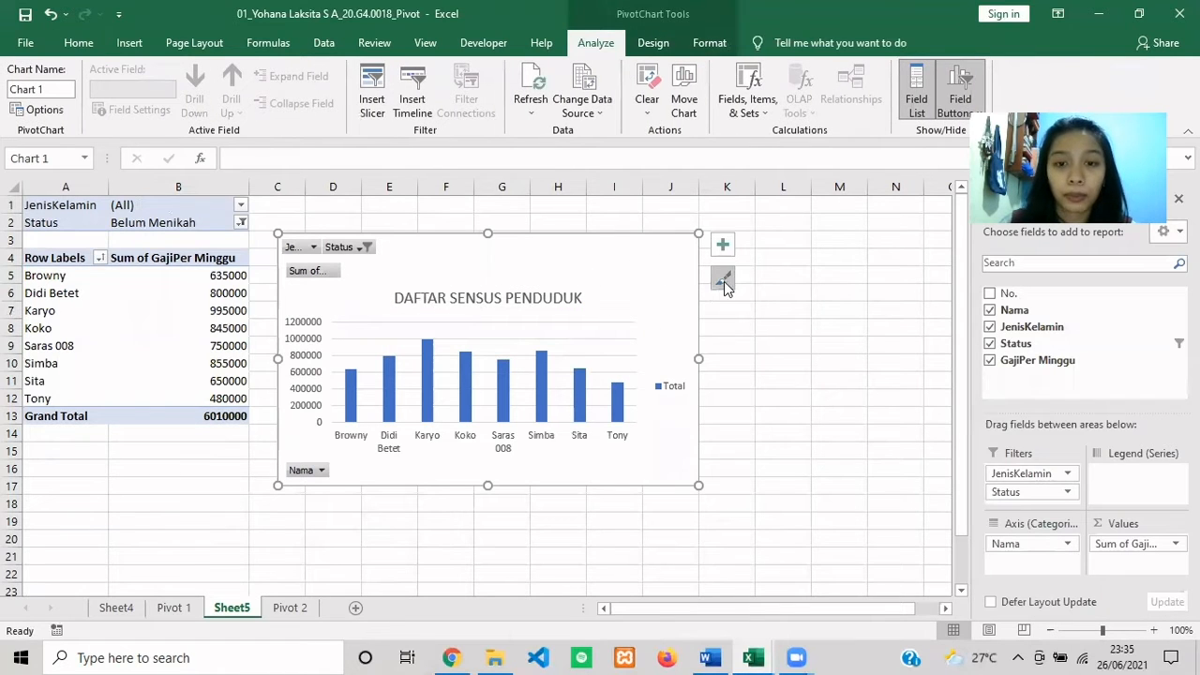
click(724, 282)
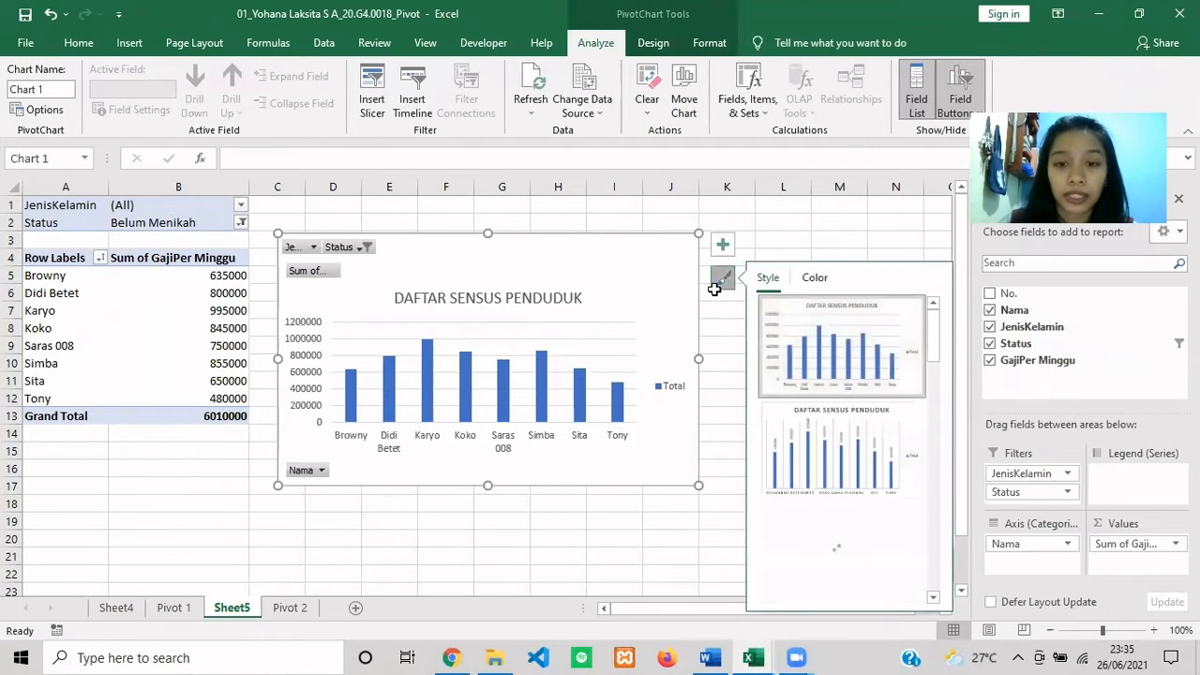
scroll(896, 394, down, 5)
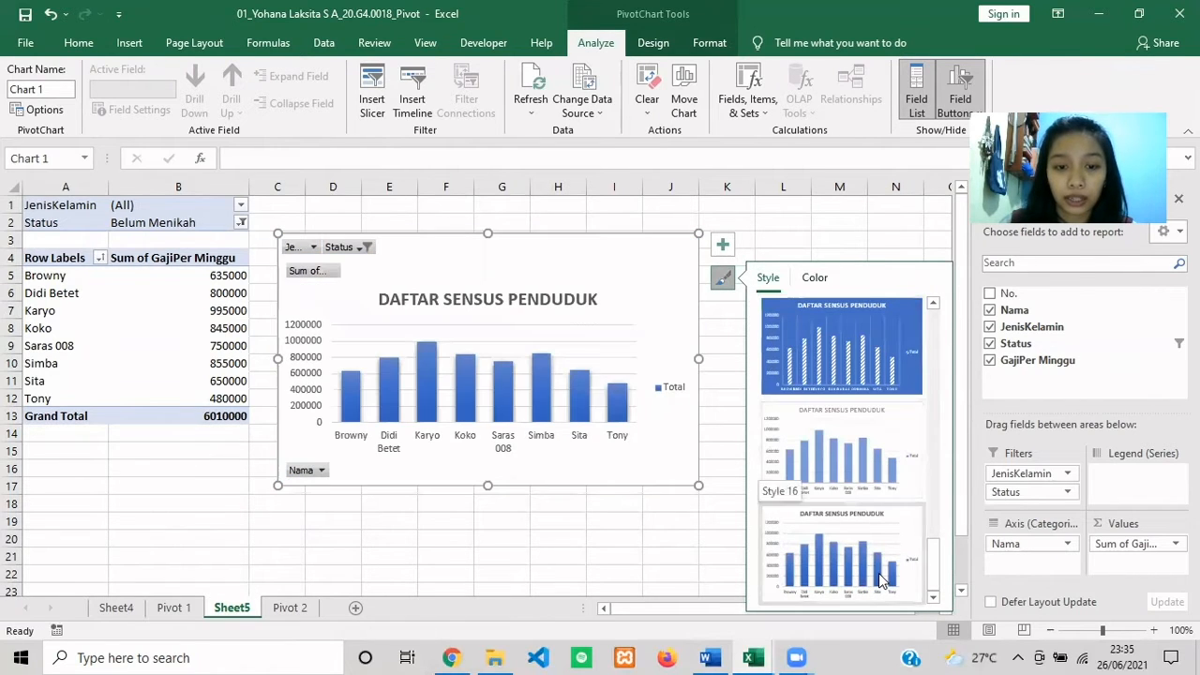
click(815, 278)
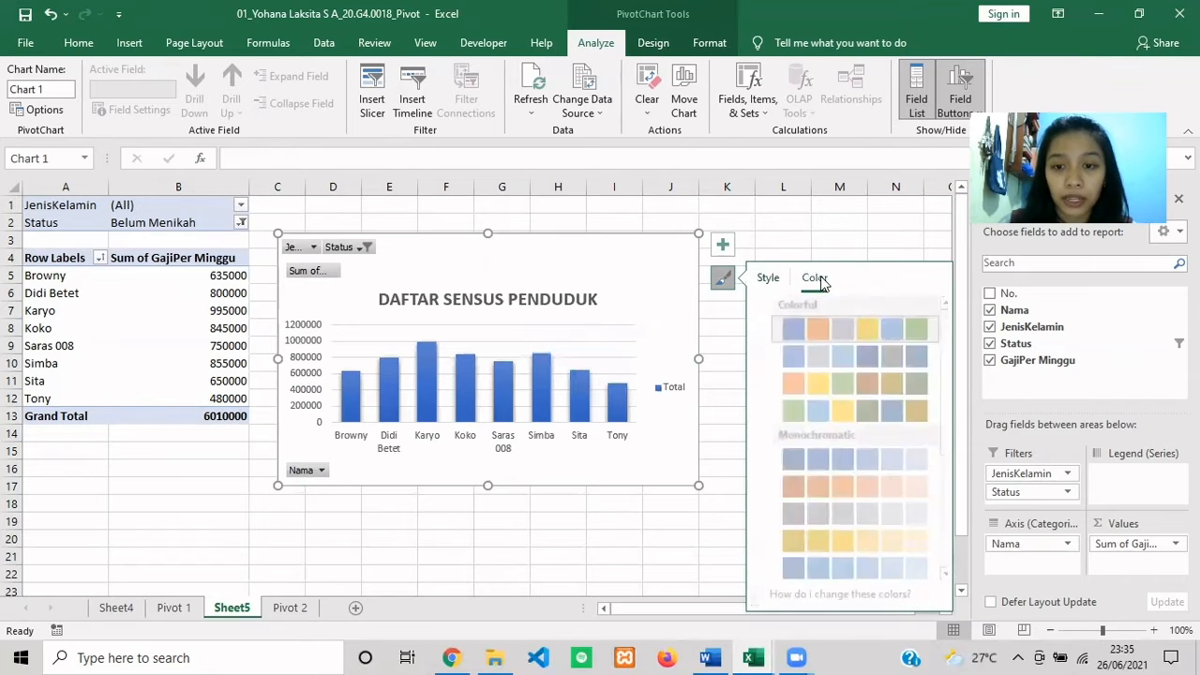
click(849, 413)
click(861, 490)
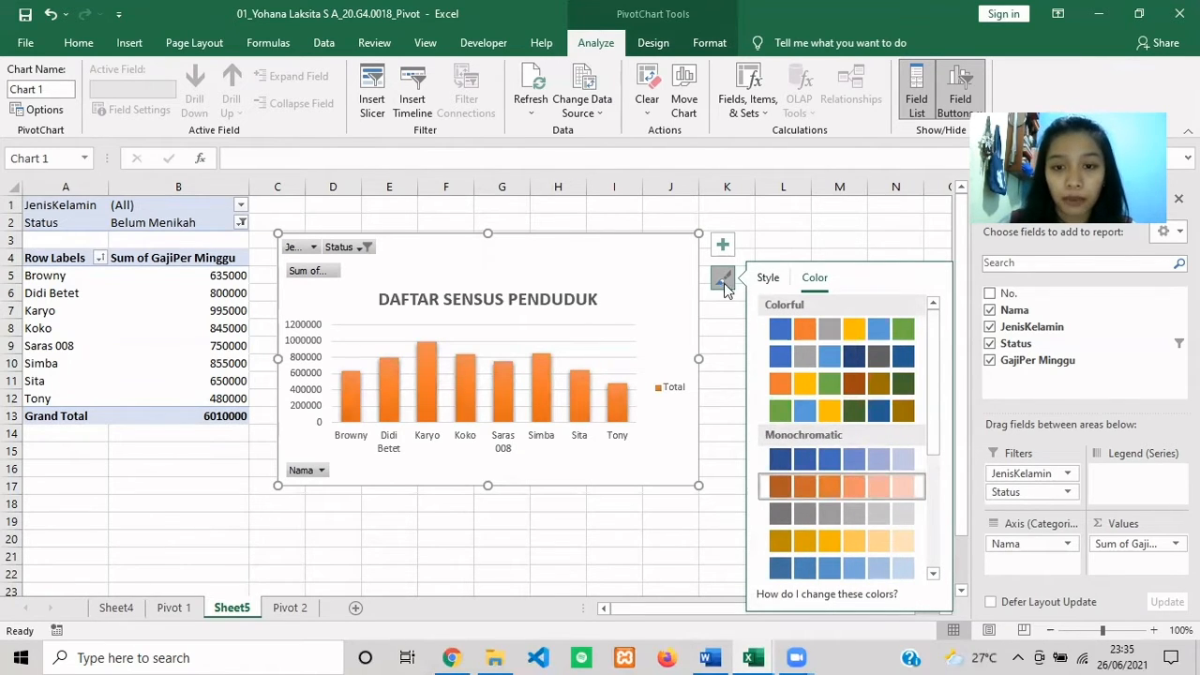
click(793, 232)
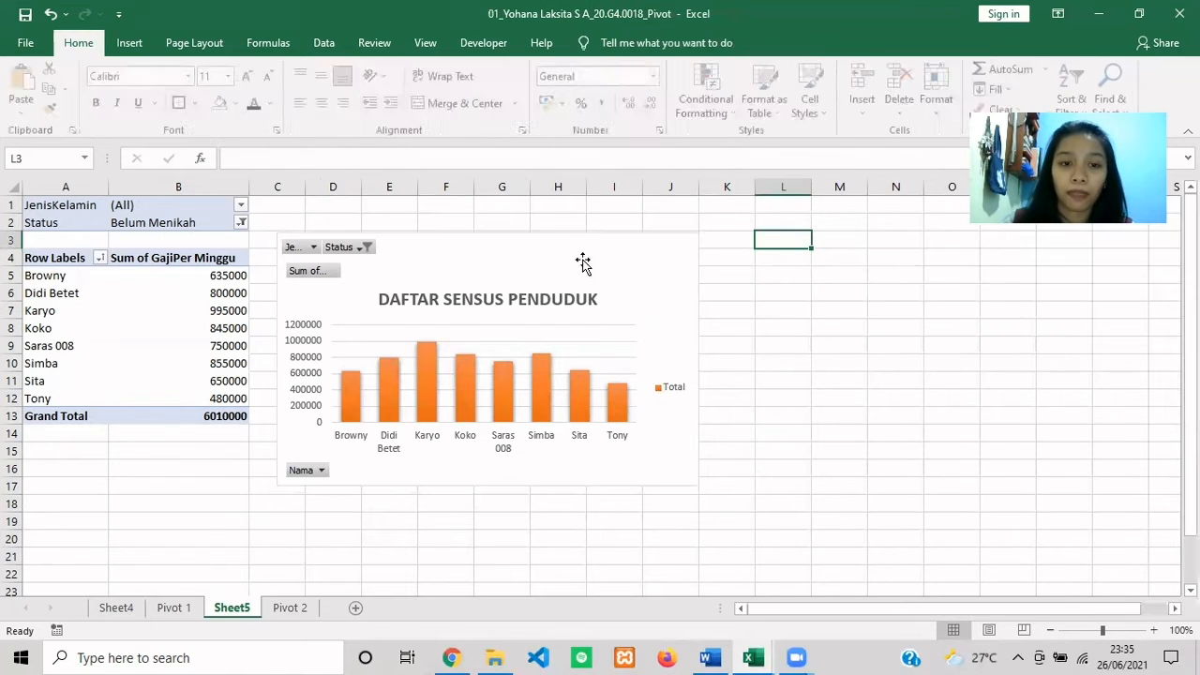
Move the chart up slightly so its upper edge sits in row 2.
drag(646, 271, 647, 251)
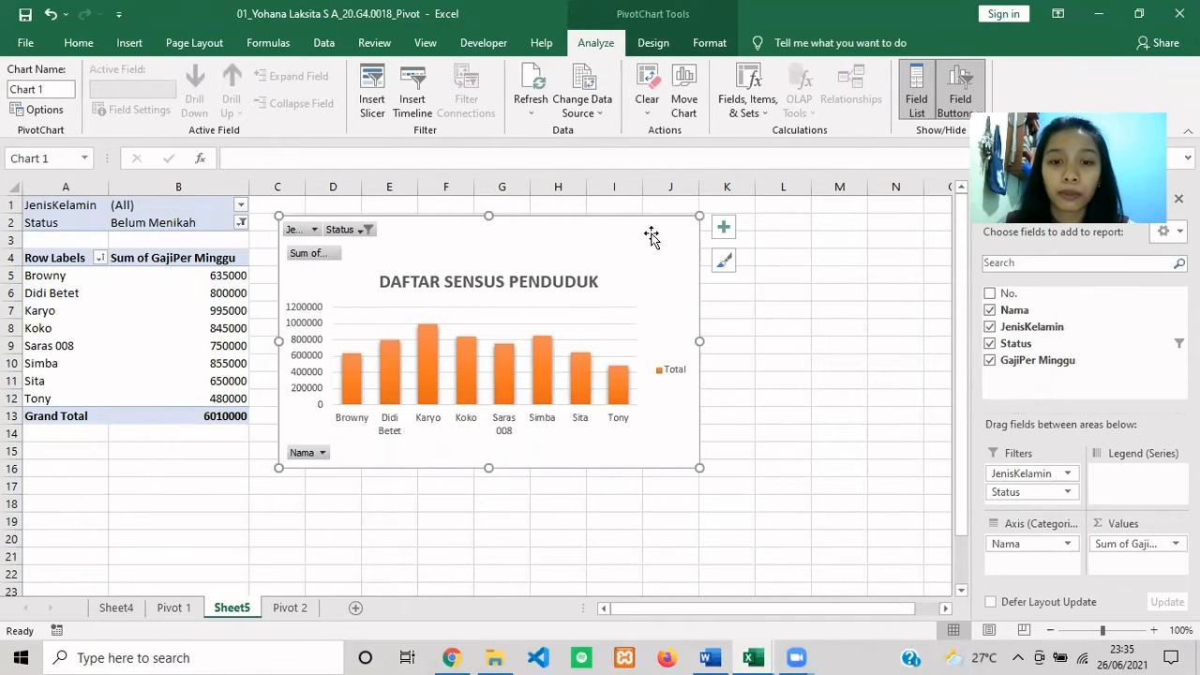
click(759, 324)
click(644, 263)
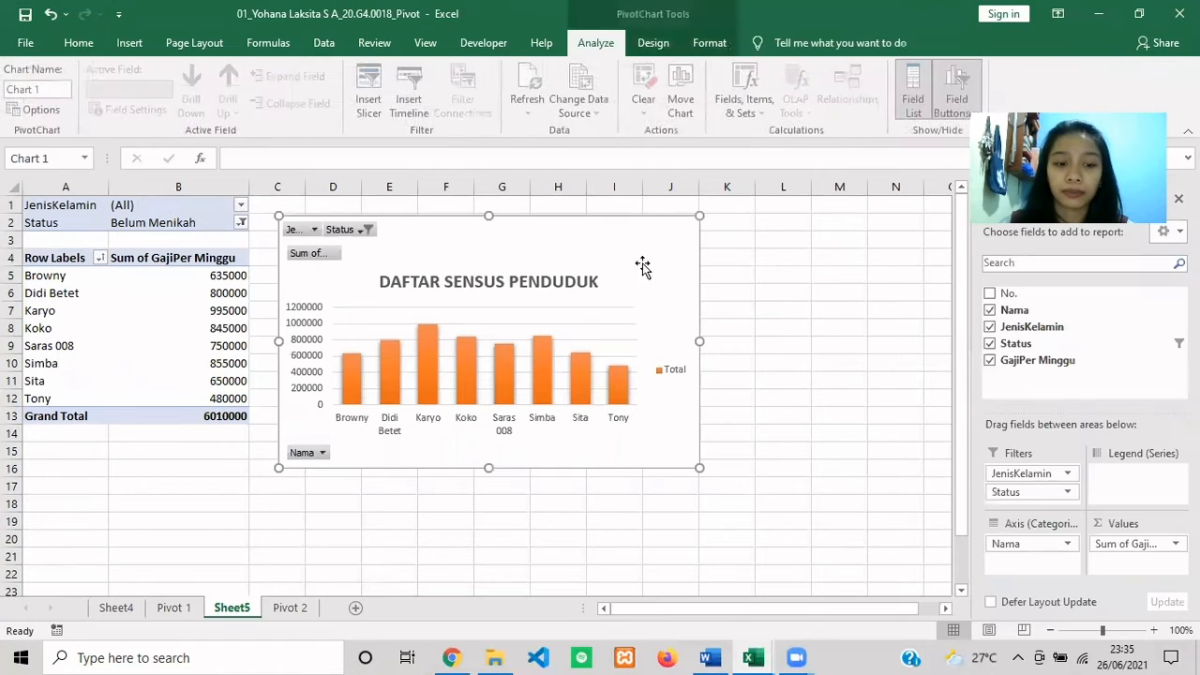
click(760, 325)
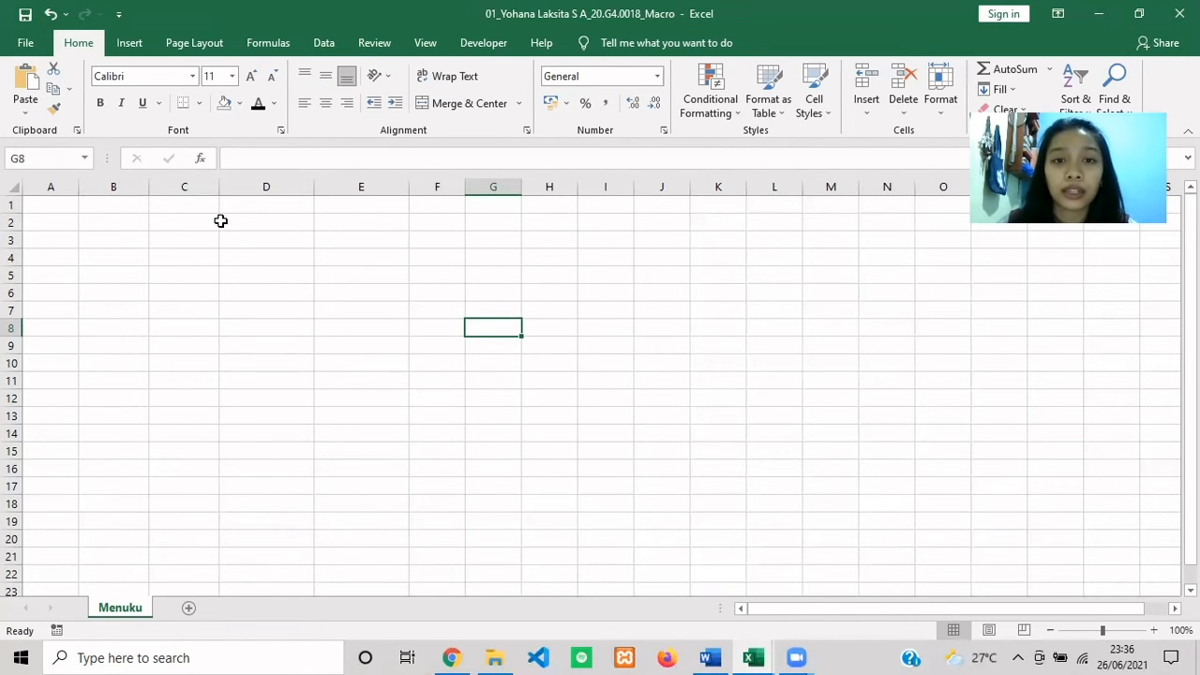
Enter the headers NO, HARI, PUKUL, MAKANAN and MINUMAN in cells A1 to E1 of the Menuku sheet.
click(63, 209)
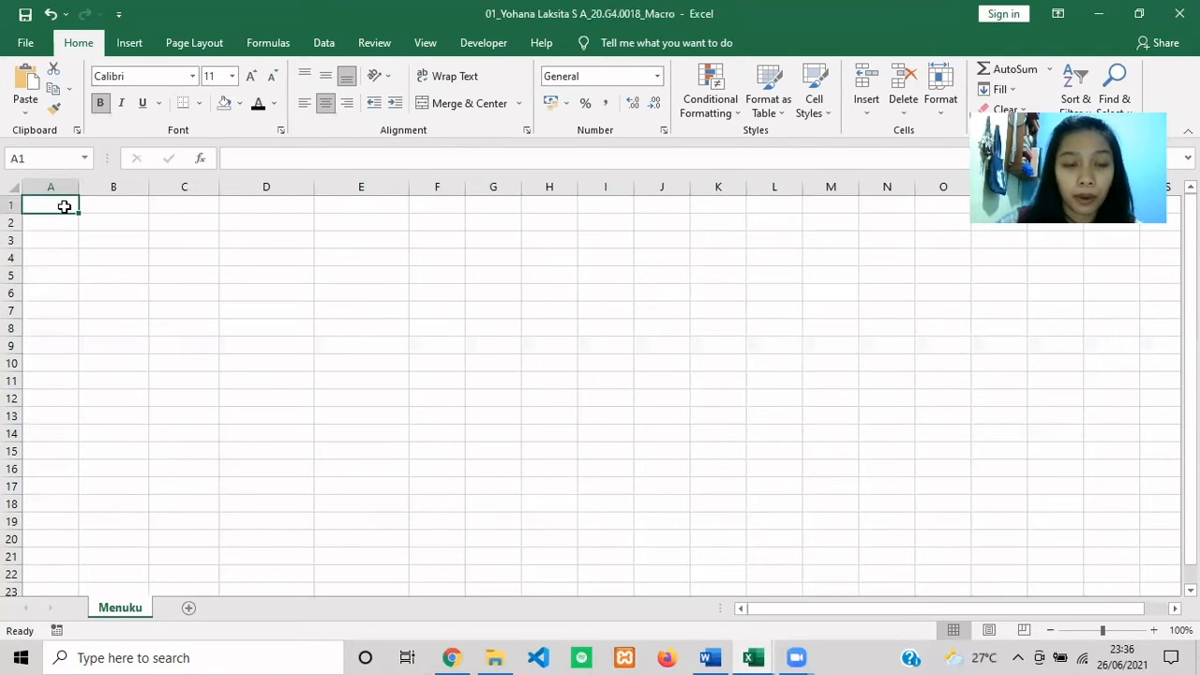
text(NO)
text(HARI)
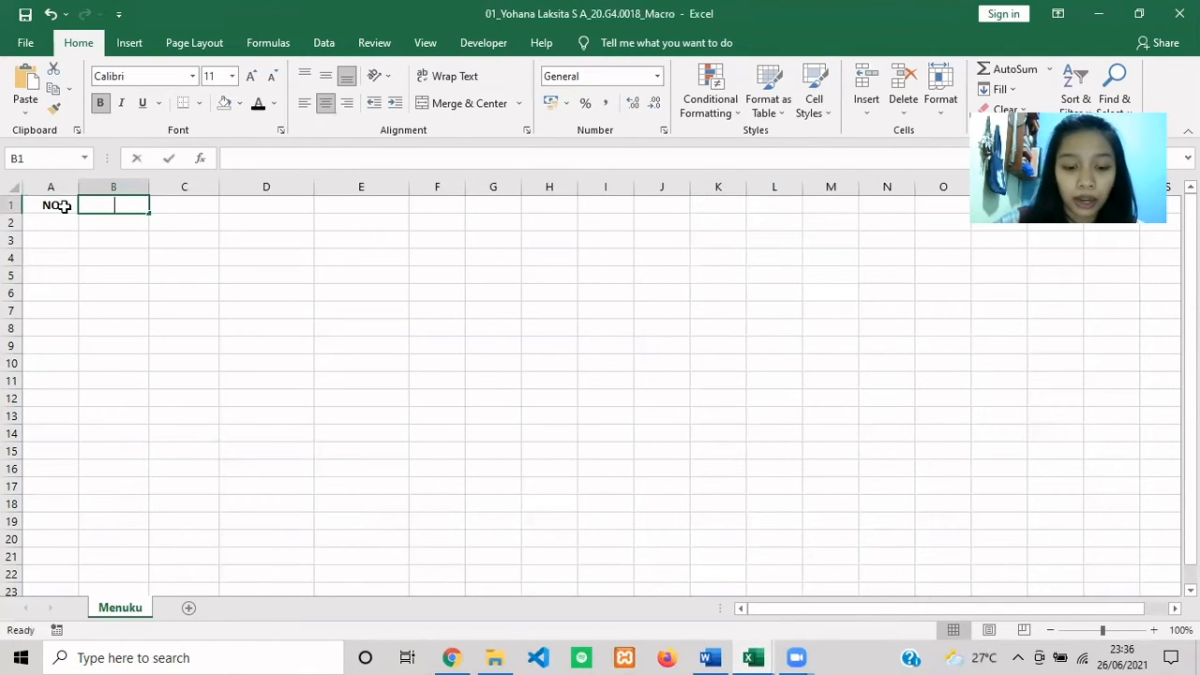
key(Tab)
text(PUKUL)
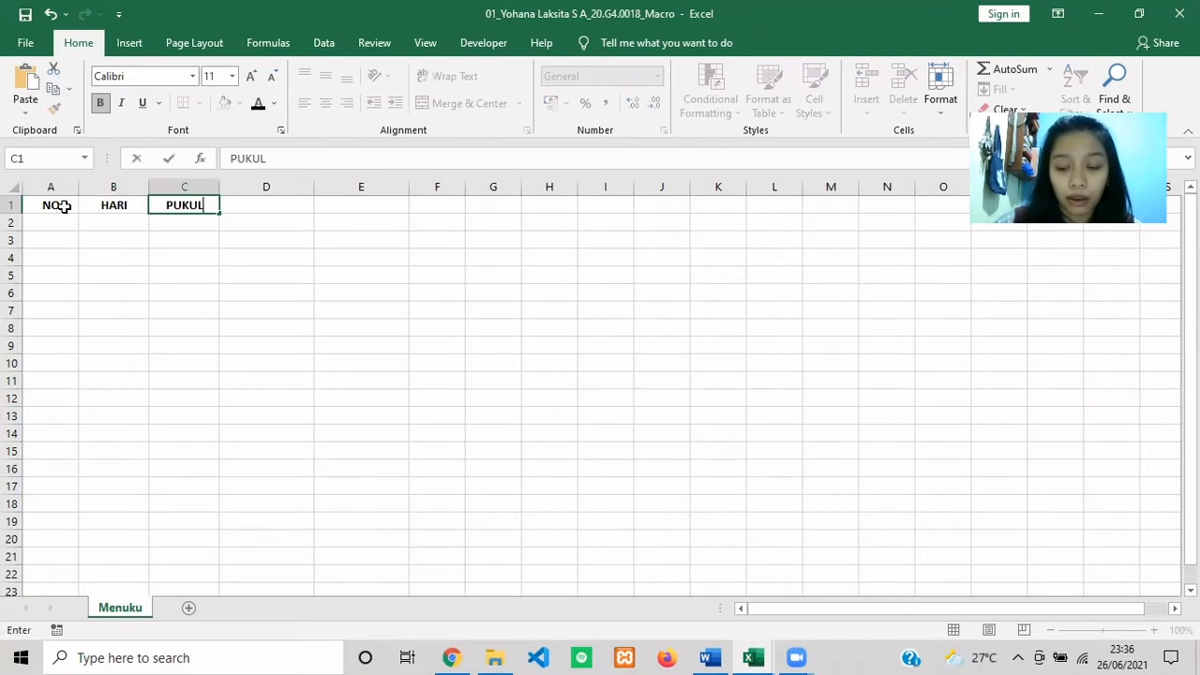
key(Tab)
text(MAKANAN)
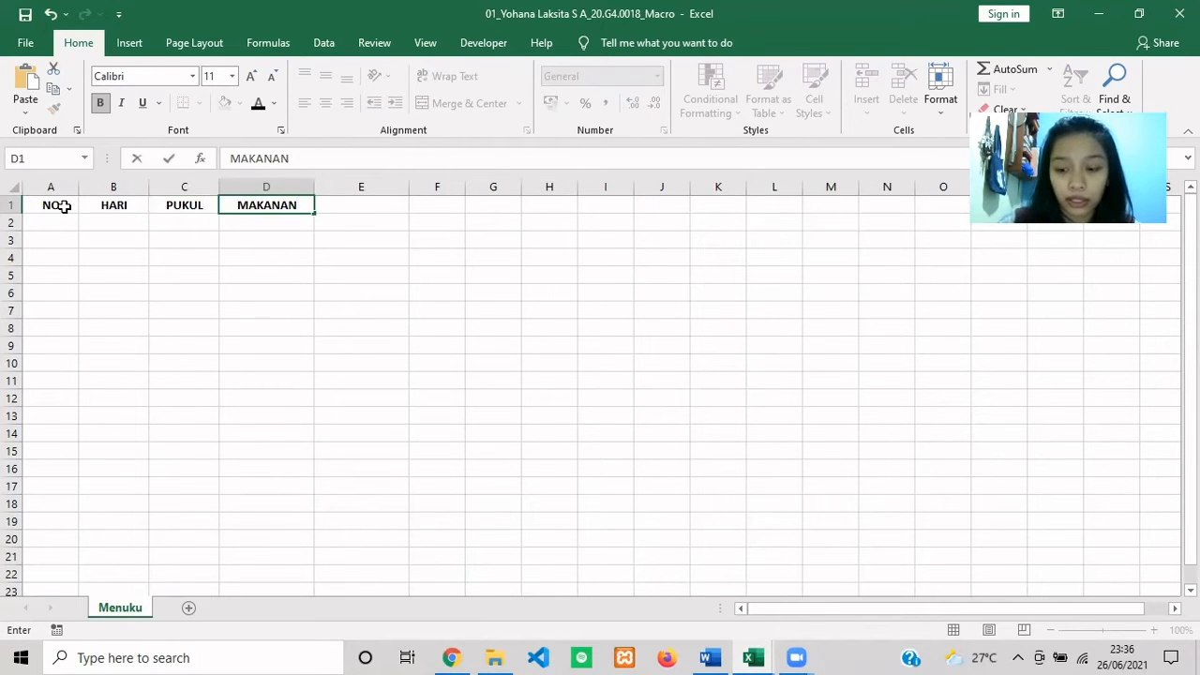
key(Tab)
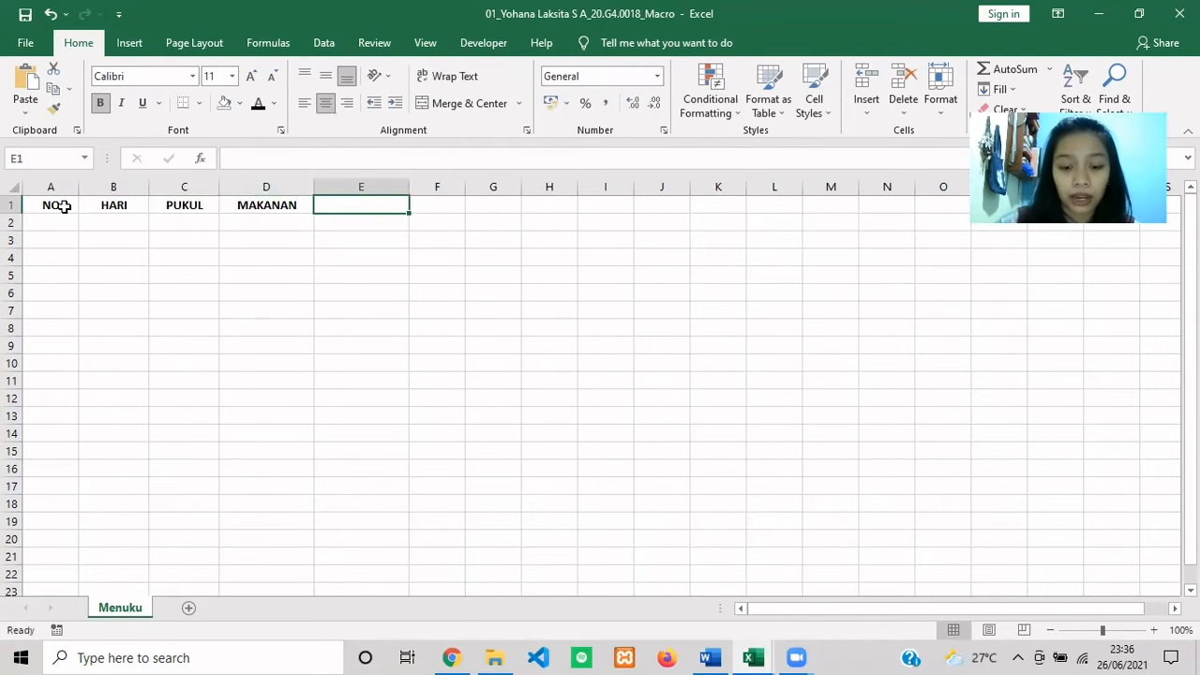
text(MINUMAN)
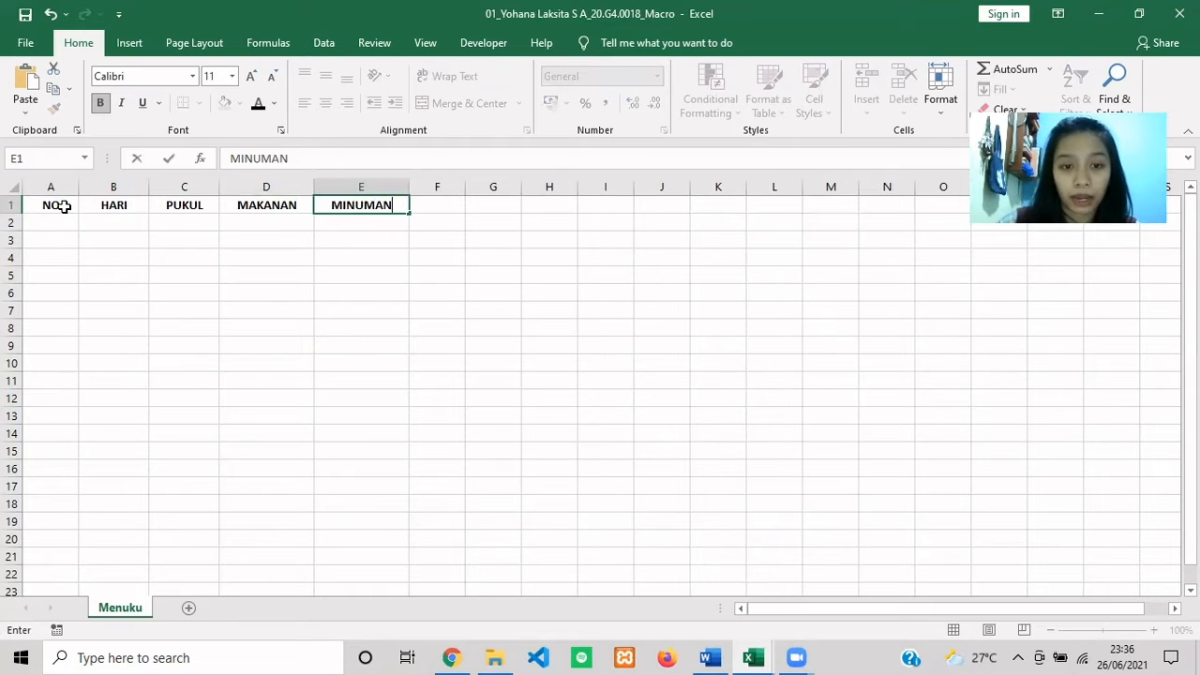
key(Return)
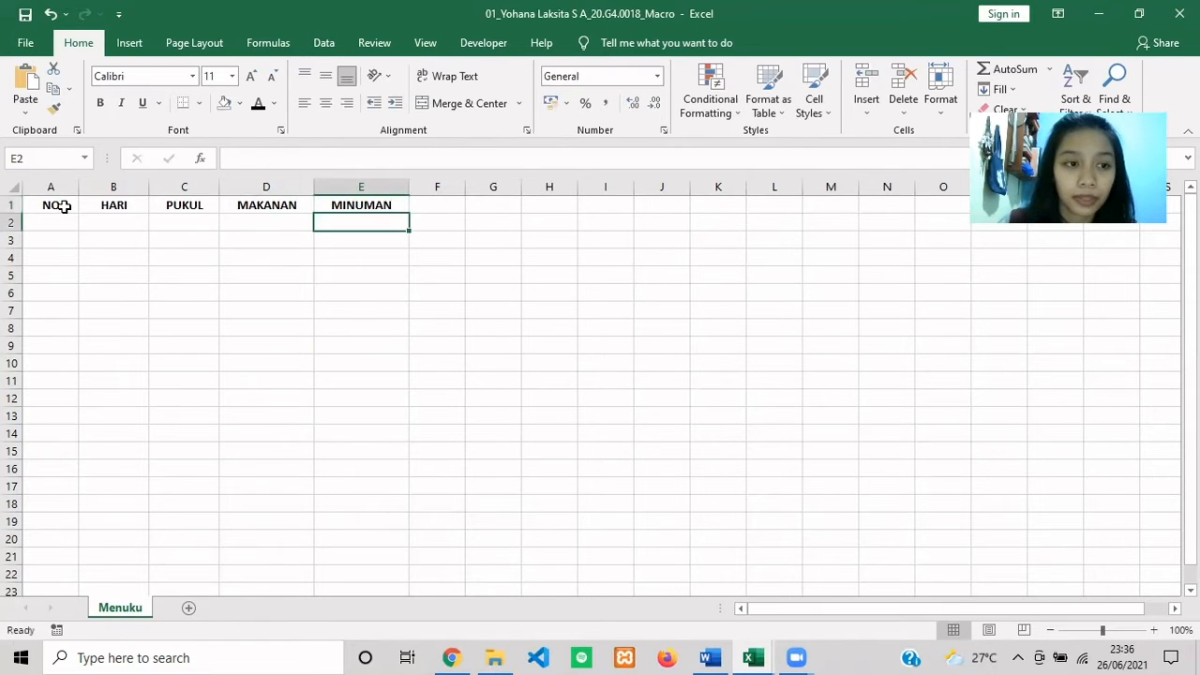
Apply all borders to the range A1:E6.
drag(63, 206, 383, 290)
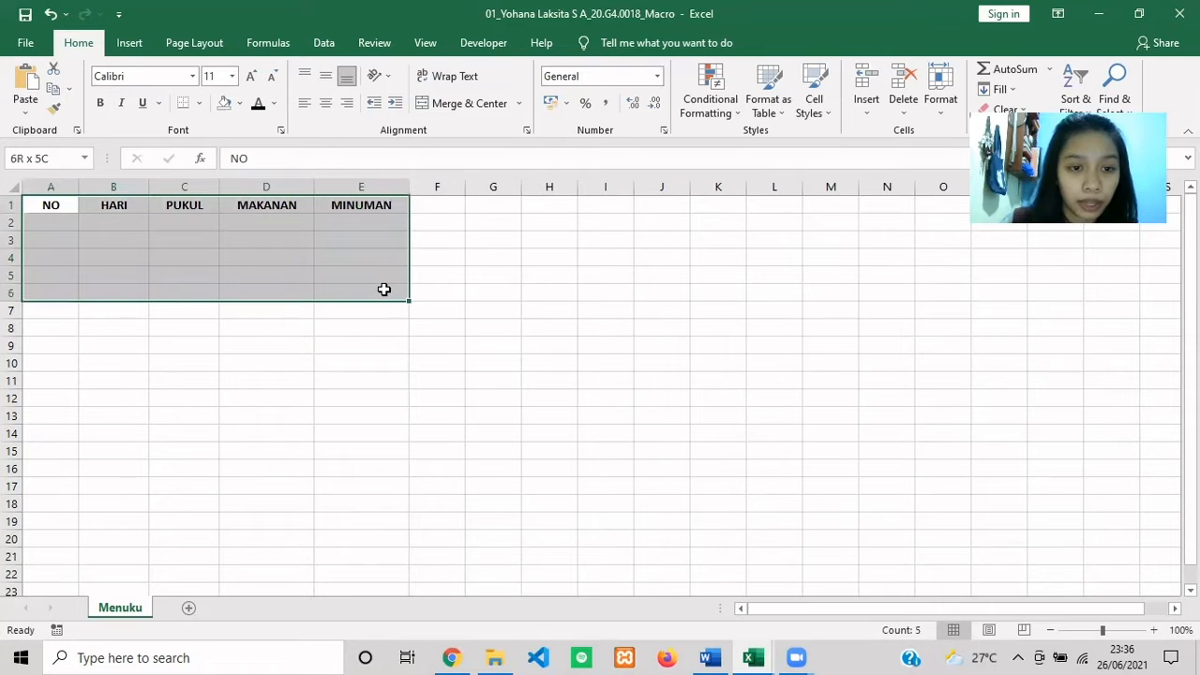
click(201, 103)
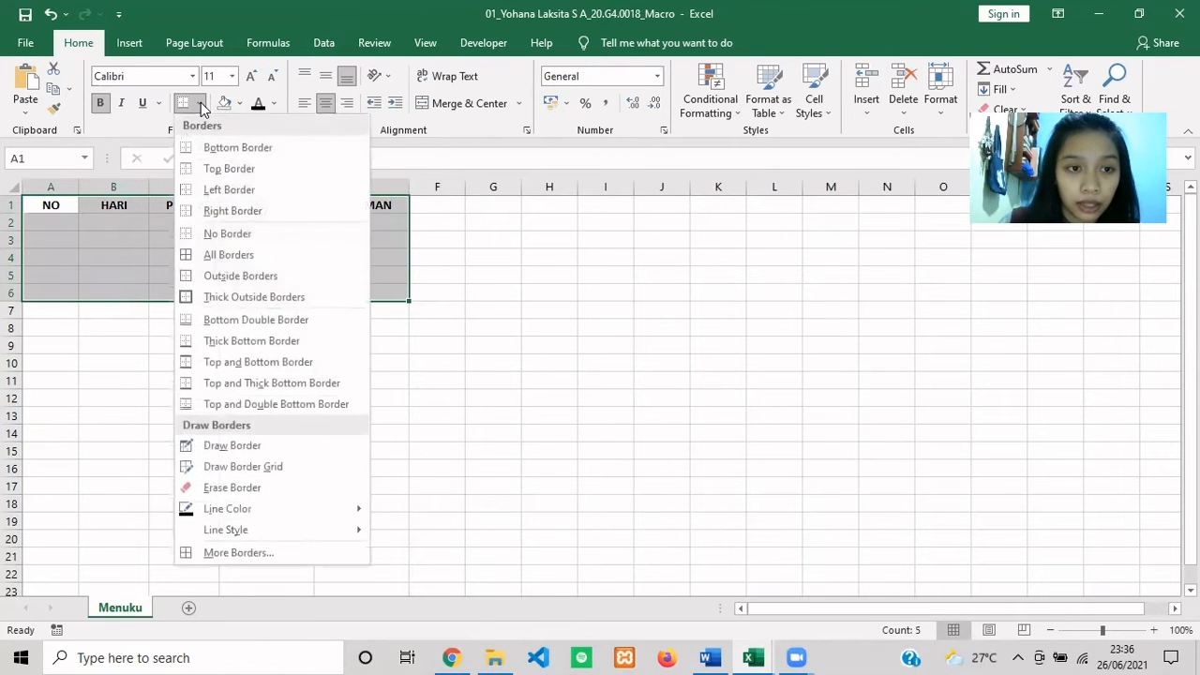
click(276, 254)
click(497, 310)
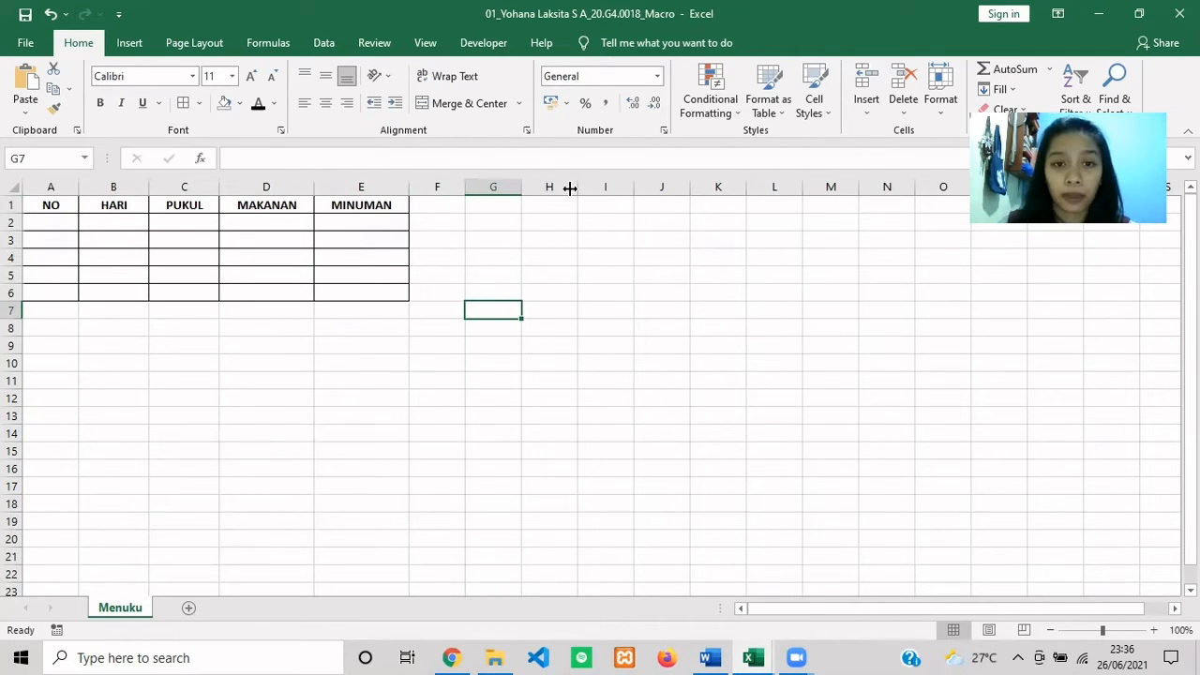
Insert a new UserForm in the Visual Basic editor and enlarge it to about 490 wide by 314 high.
click(483, 43)
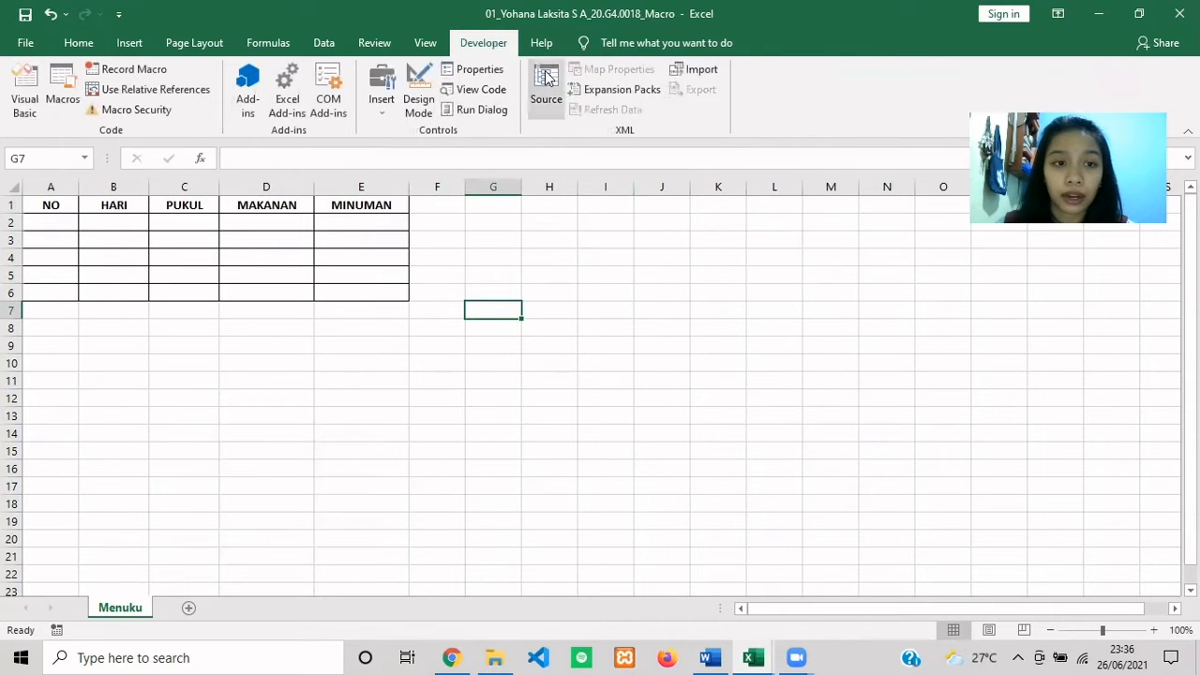
click(25, 91)
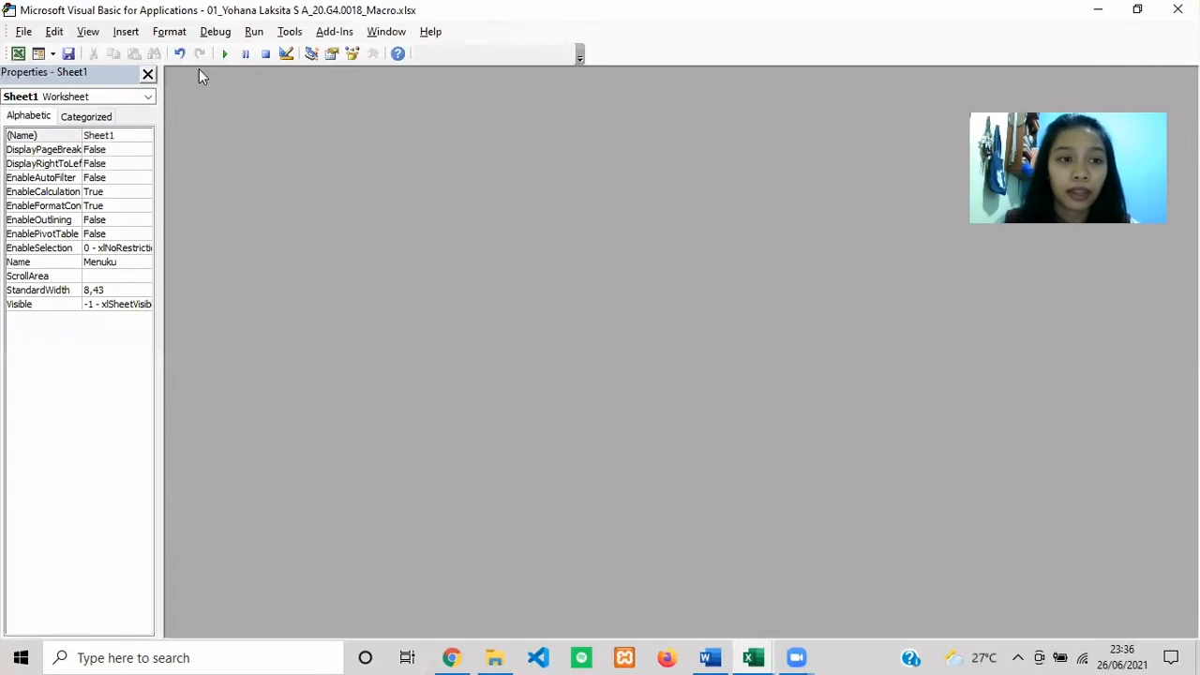
click(125, 32)
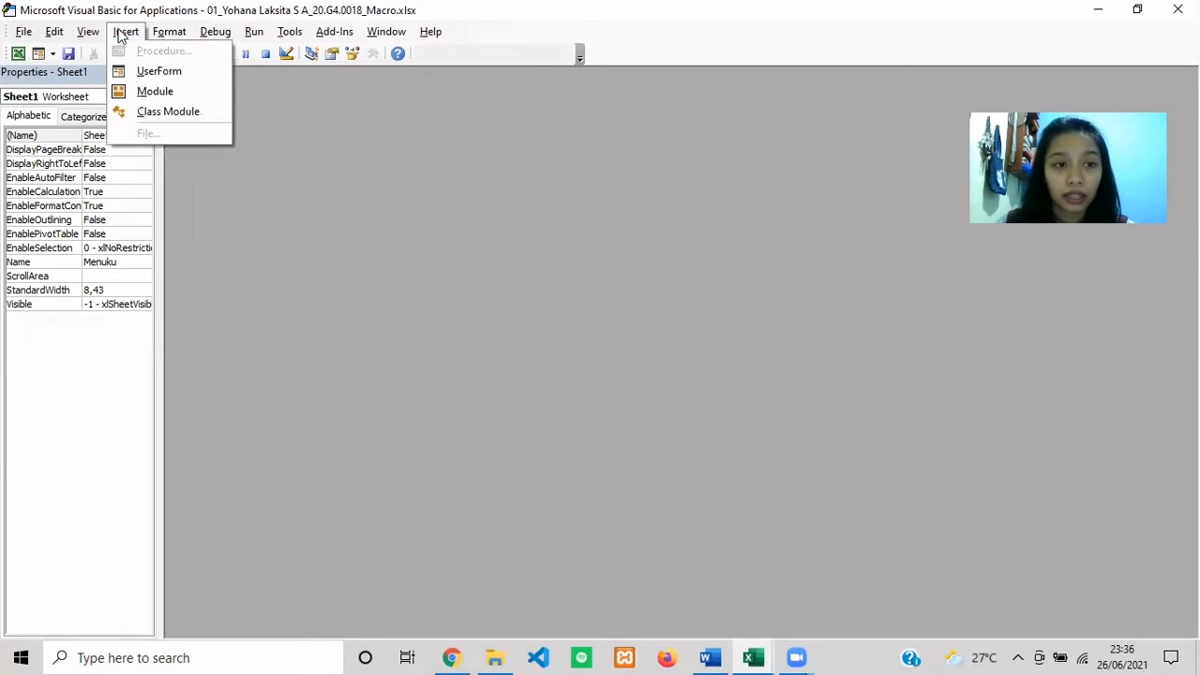
click(158, 71)
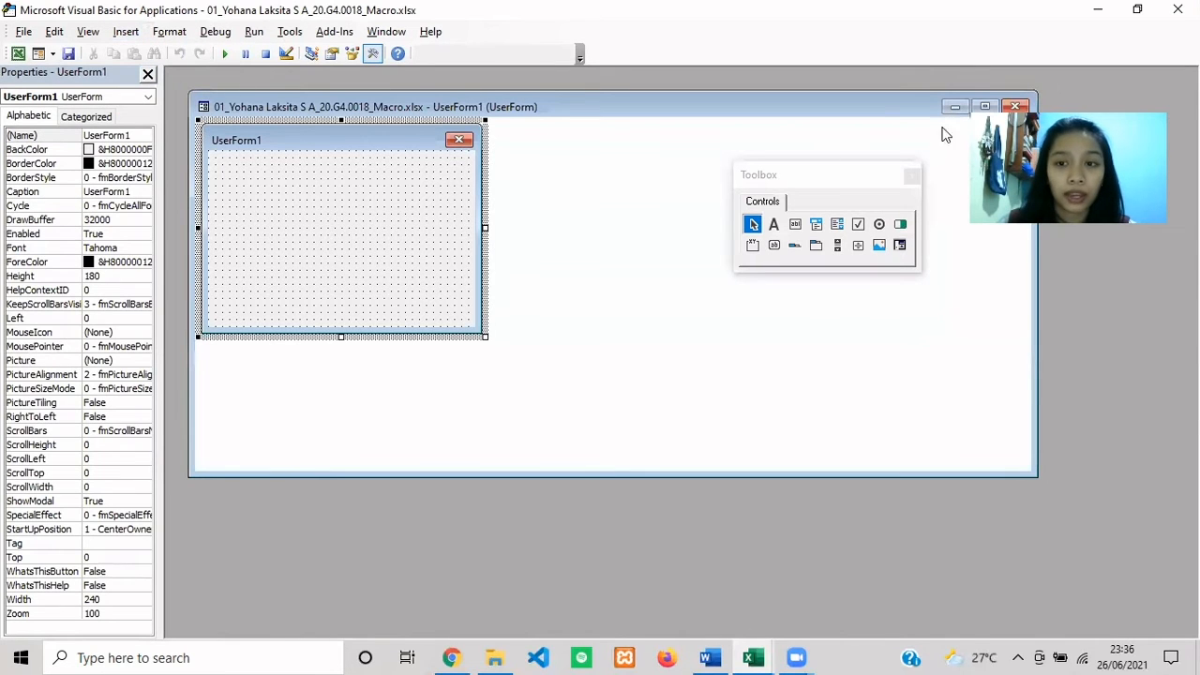
click(986, 106)
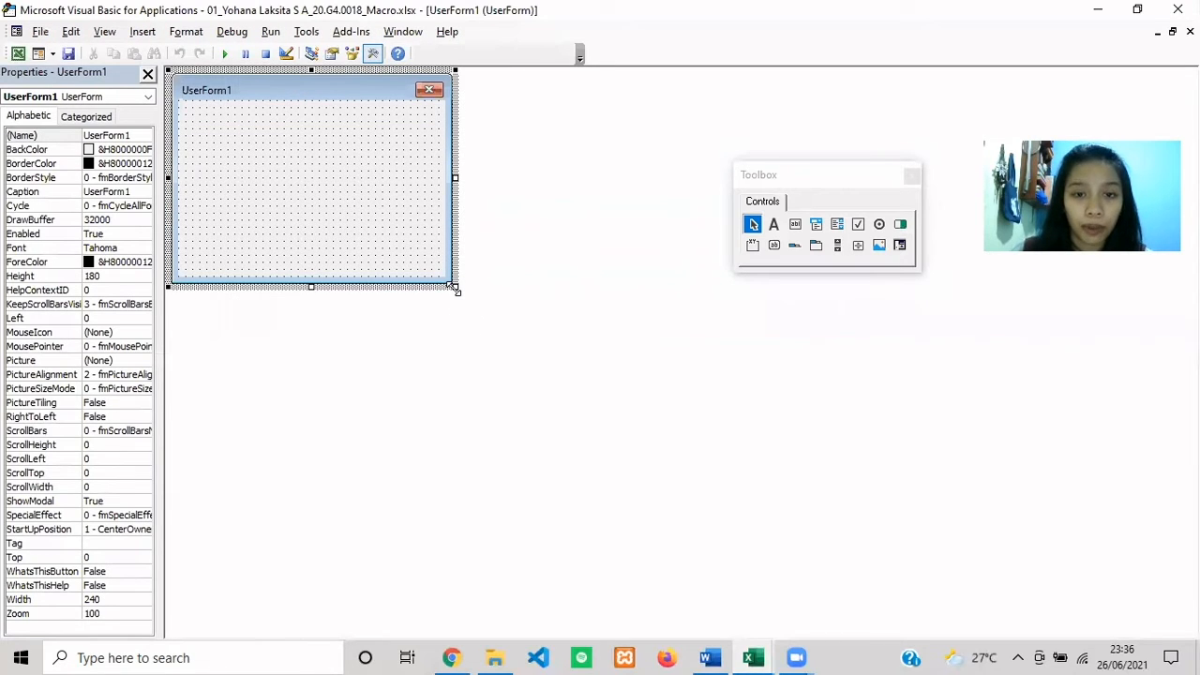
drag(455, 288, 749, 445)
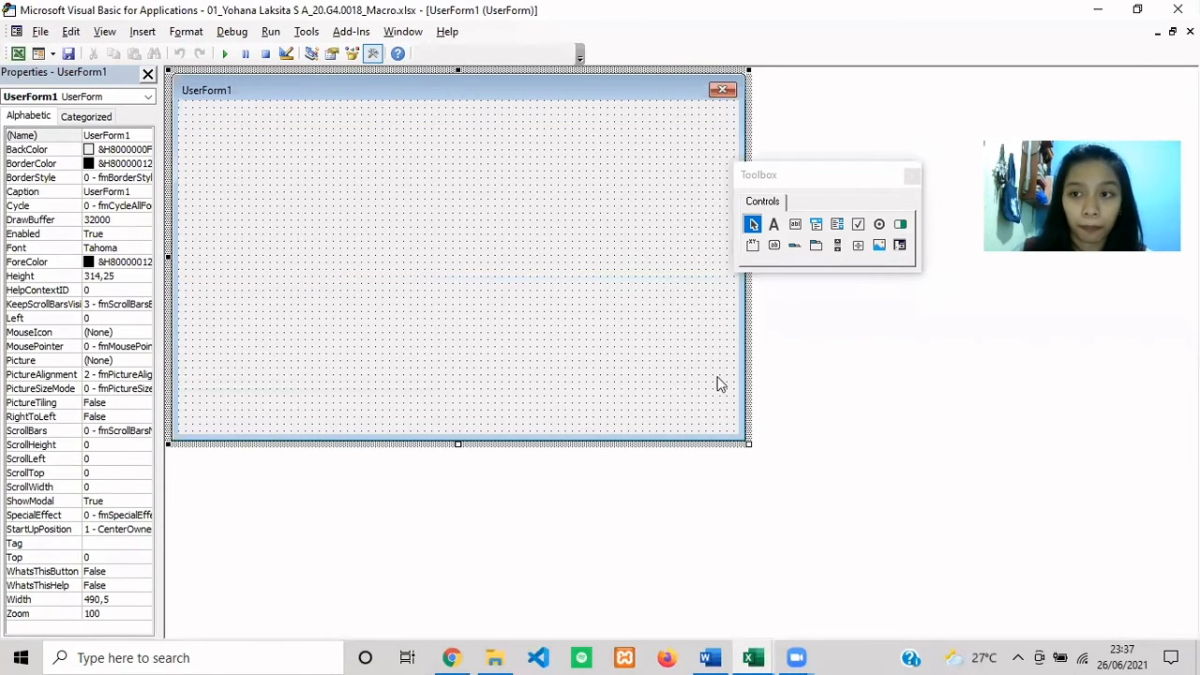
Set both the name and the caption of the UserForm to MENUKUMAYA.
click(147, 135)
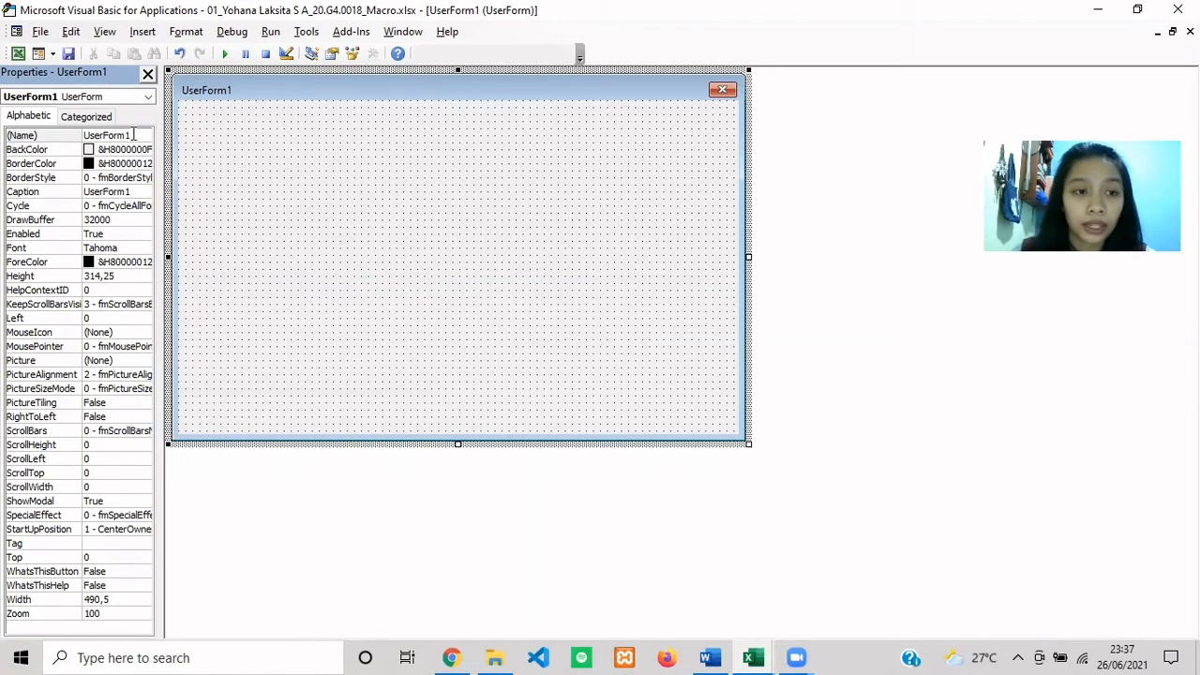
drag(133, 135, 81, 135)
text(MENUKUMAYA)
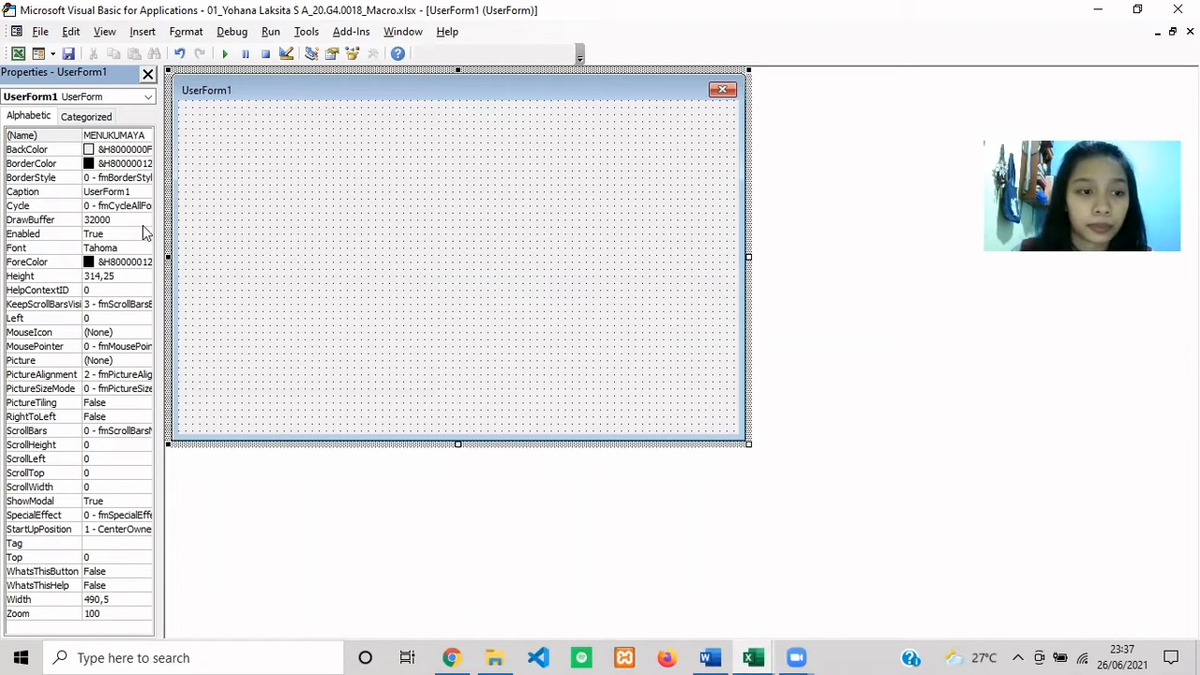
click(135, 193)
click(138, 194)
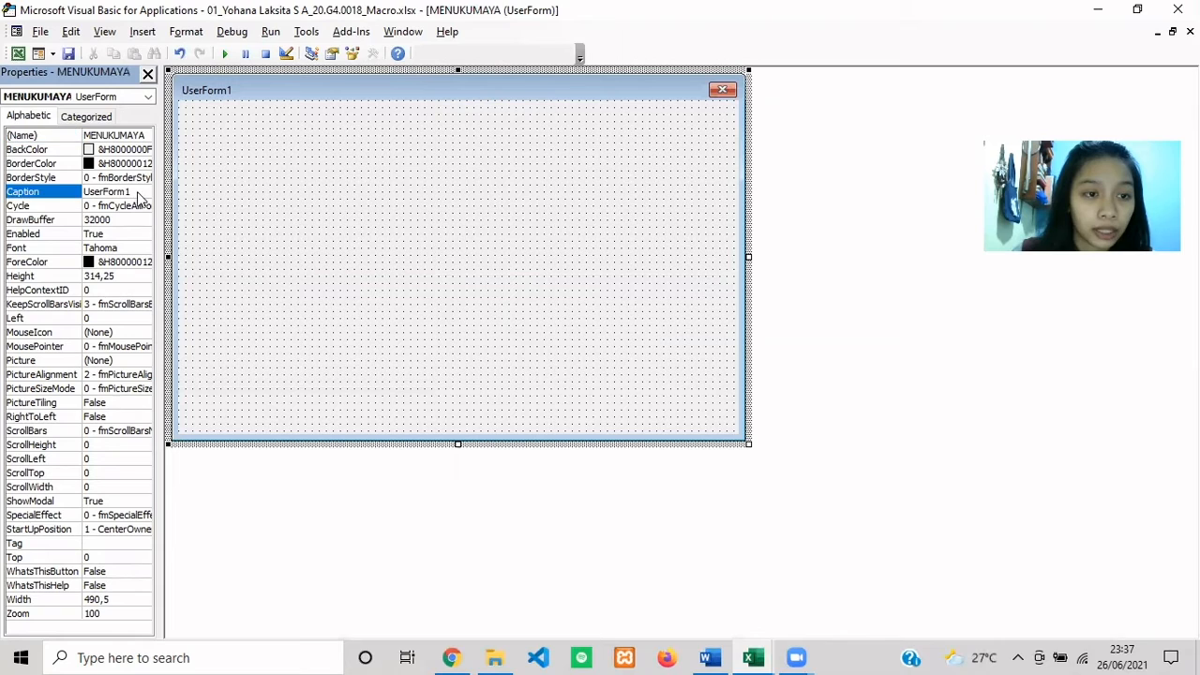
drag(137, 193, 83, 182)
text(MEN)
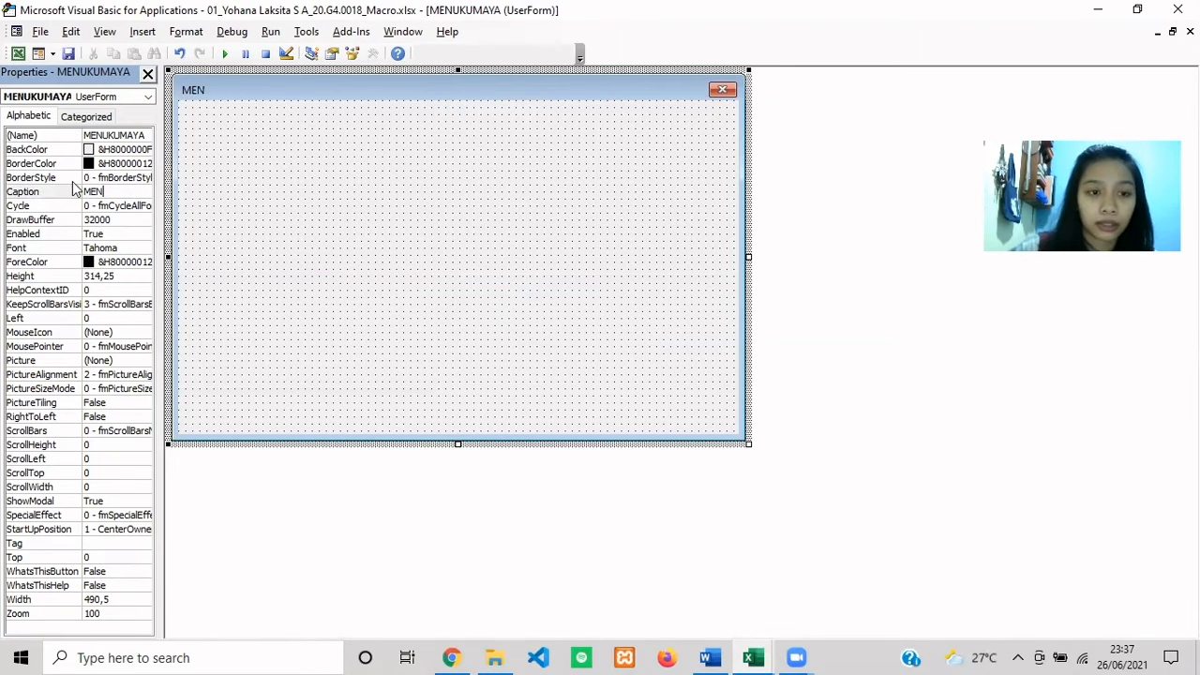
text(UKUMAYA)
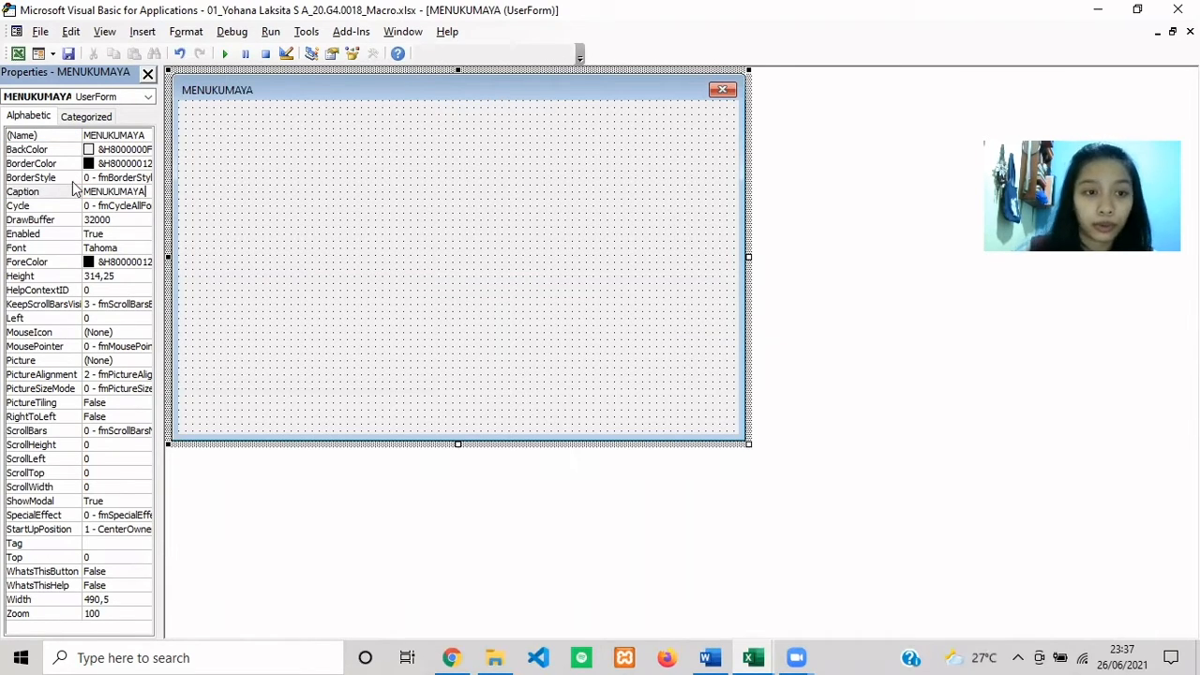
Set the form's font to Times New Roman, Bold, size 16.
click(137, 264)
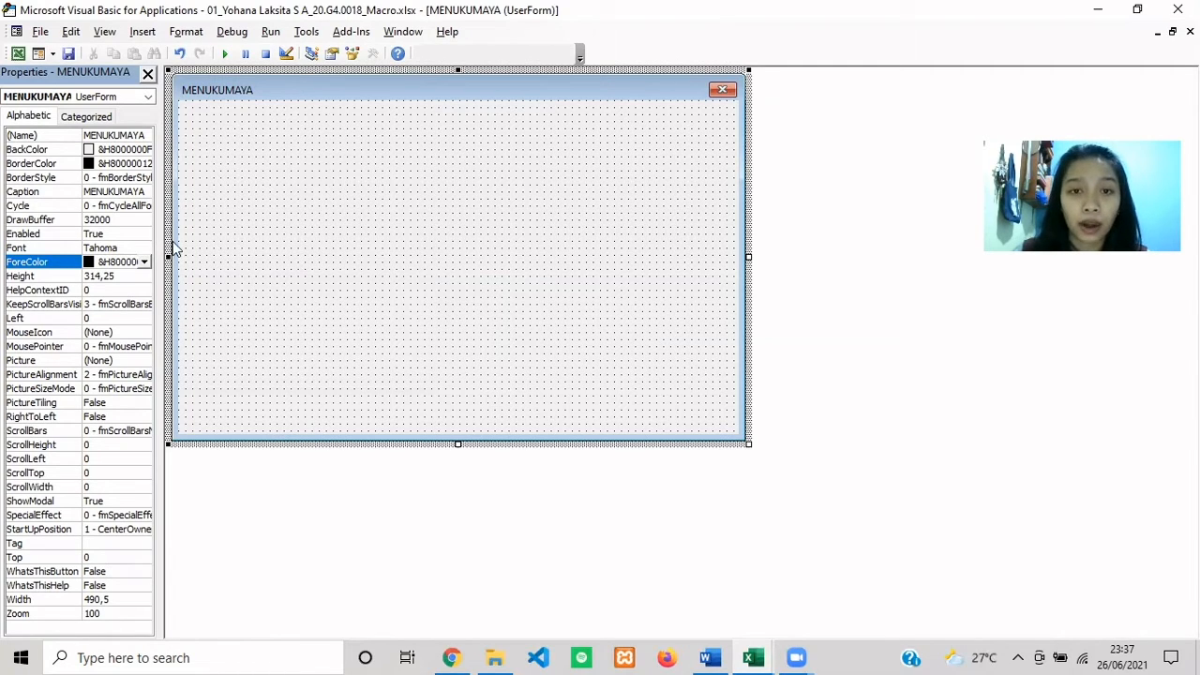
click(147, 250)
click(148, 248)
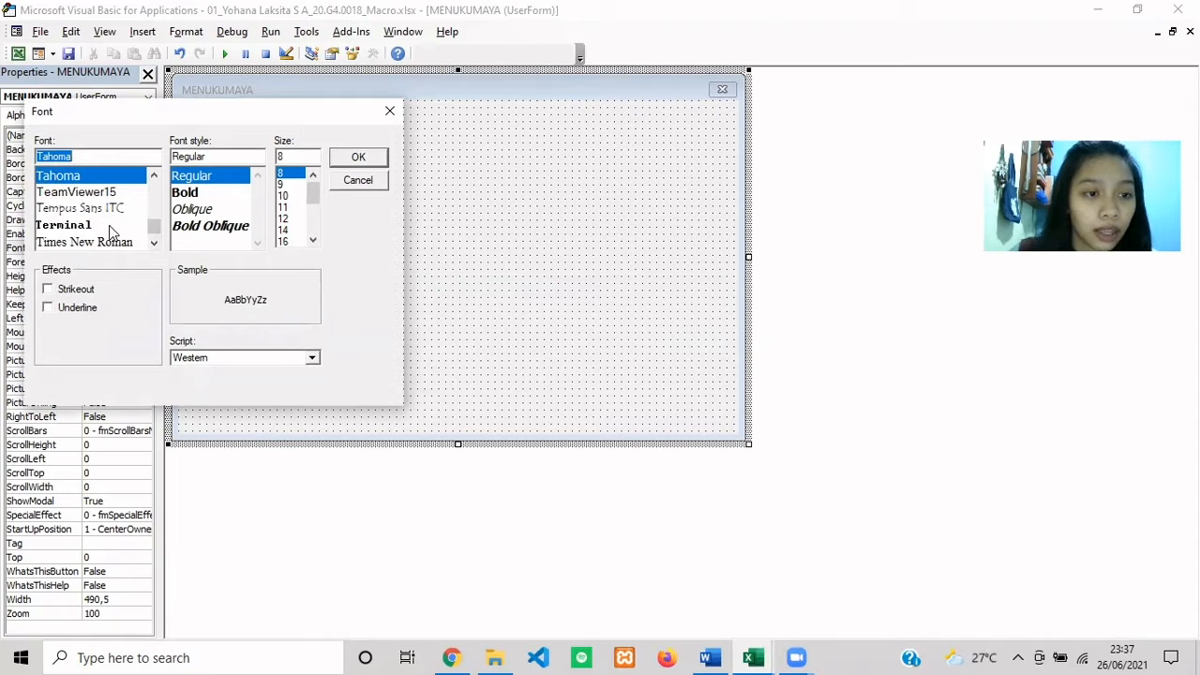
click(120, 243)
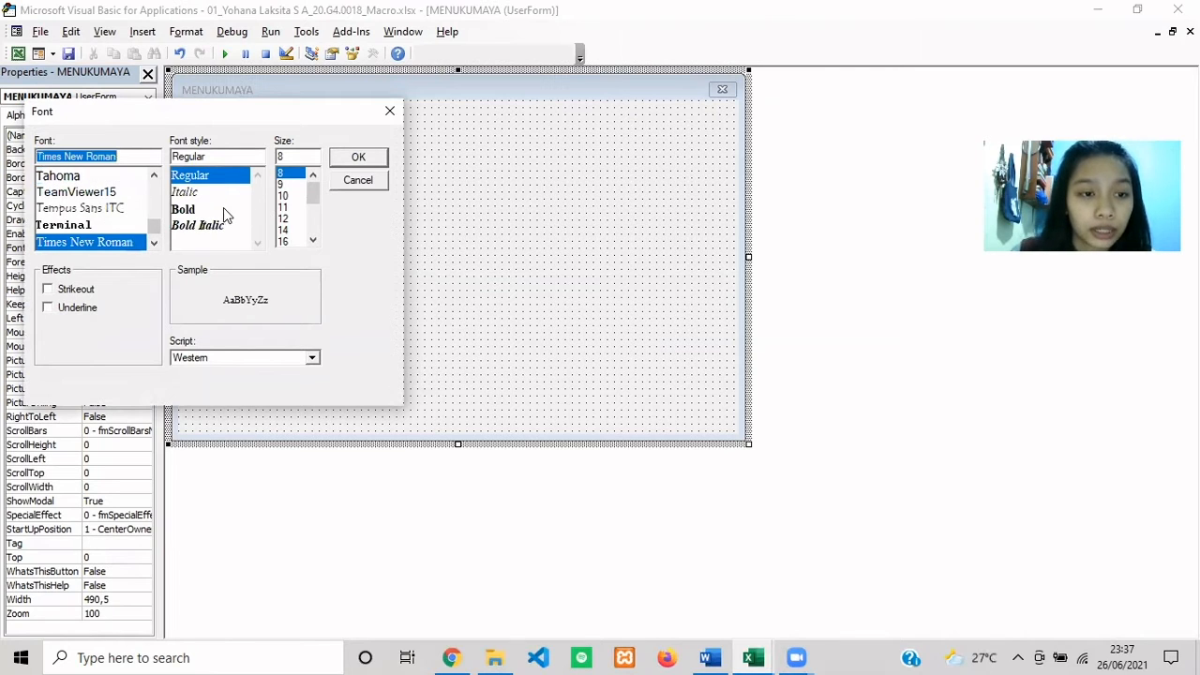
click(223, 210)
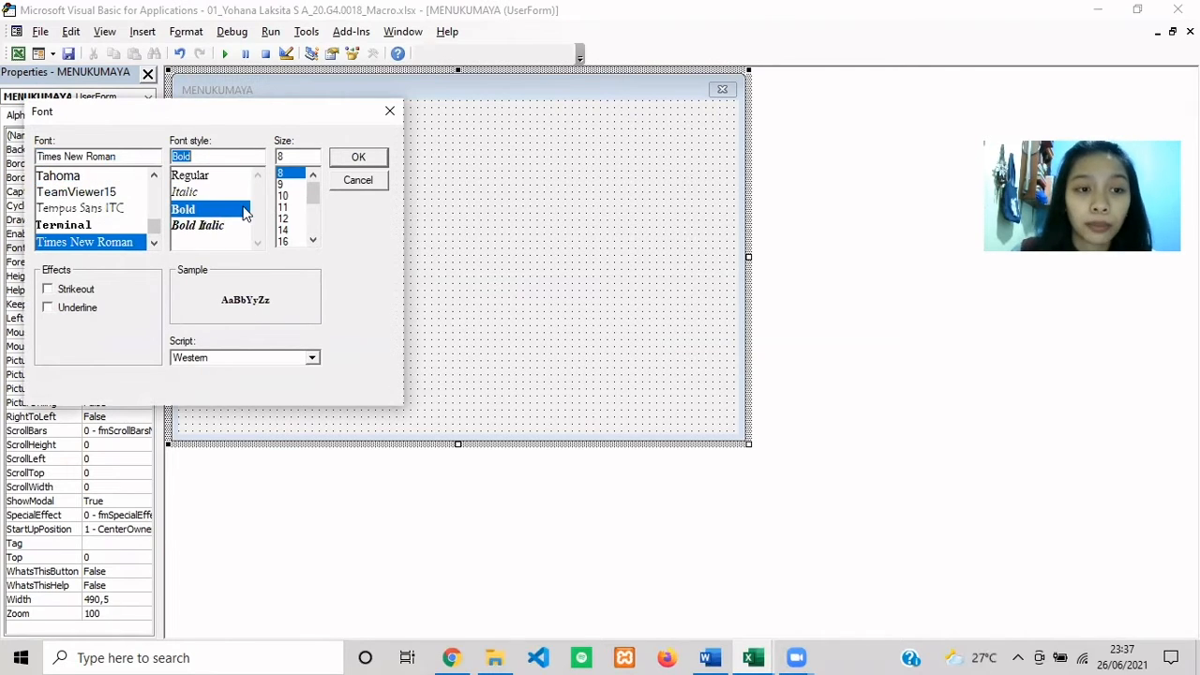
click(291, 243)
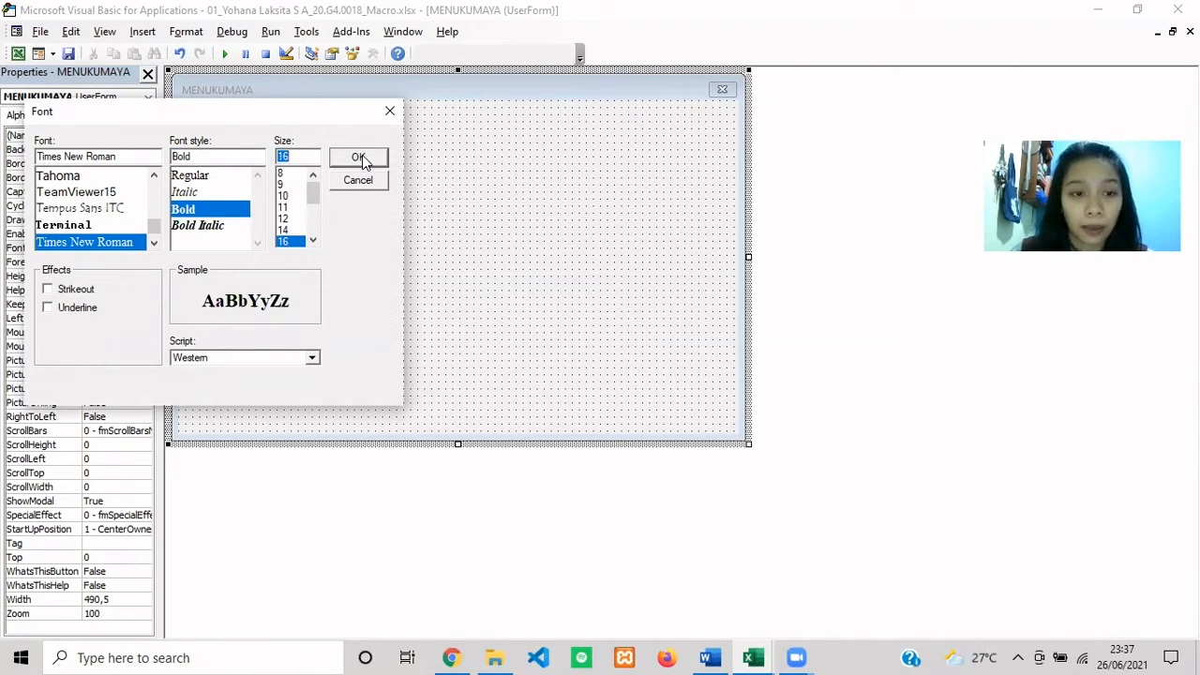
click(360, 158)
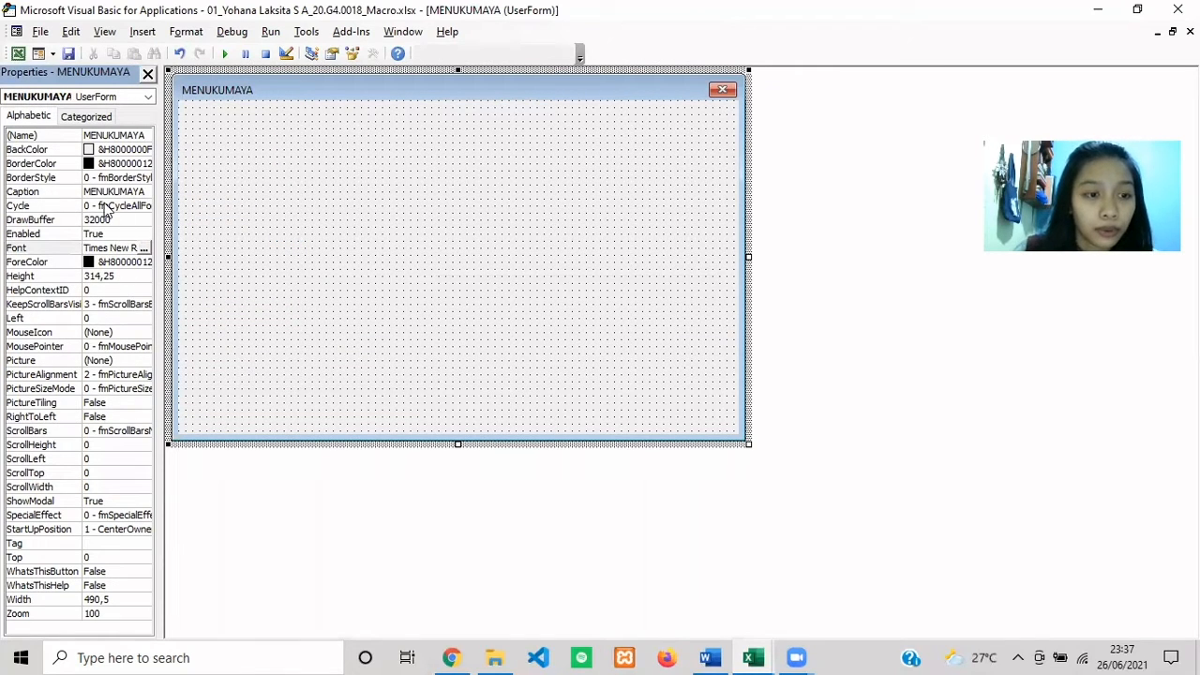
Load the image meal 3 from the Downloads folder as the form's background picture.
click(143, 362)
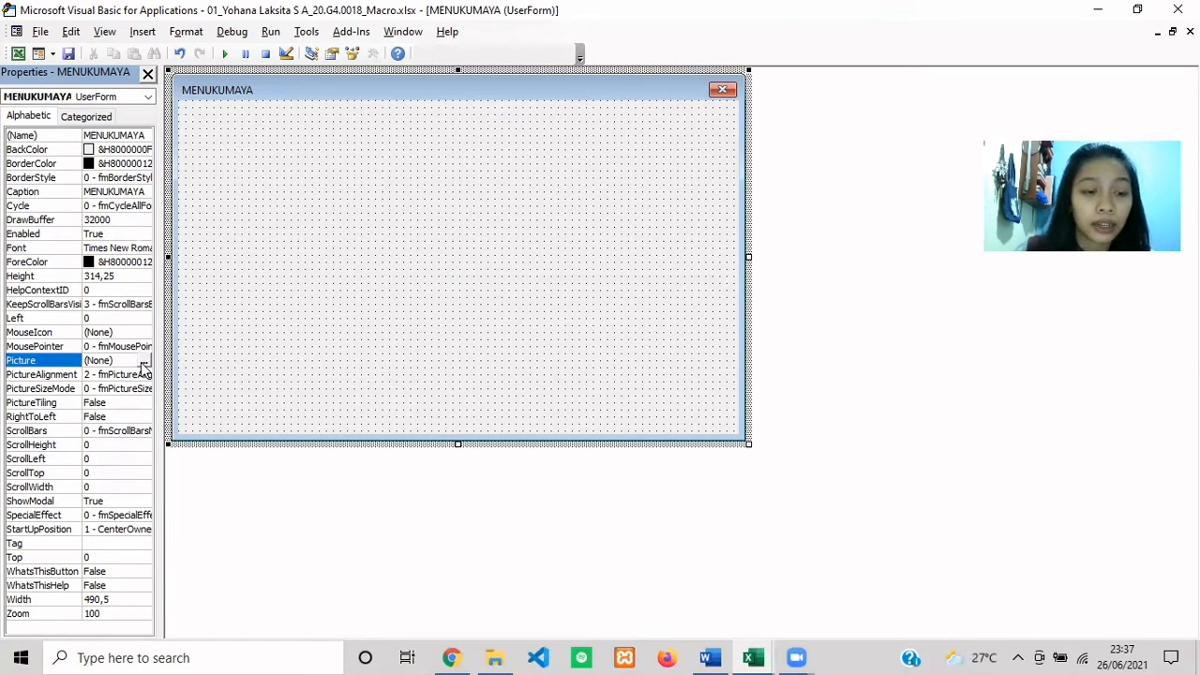
click(145, 362)
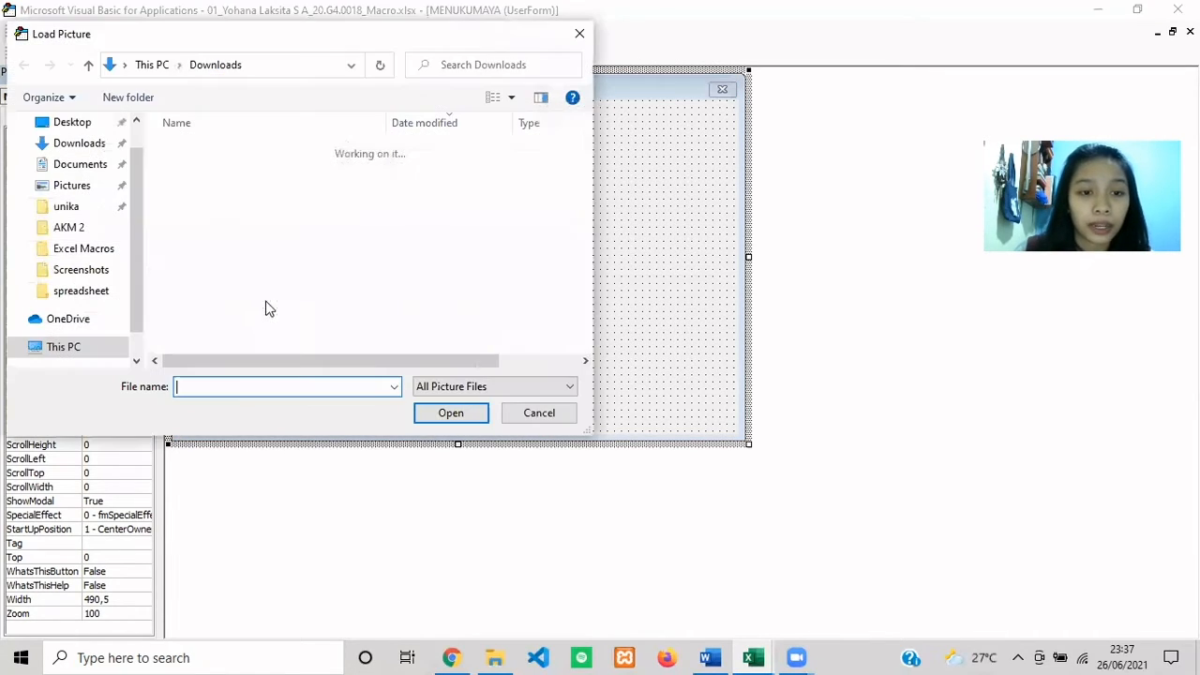
scroll(292, 265, down, 1)
scroll(292, 265, up, 1)
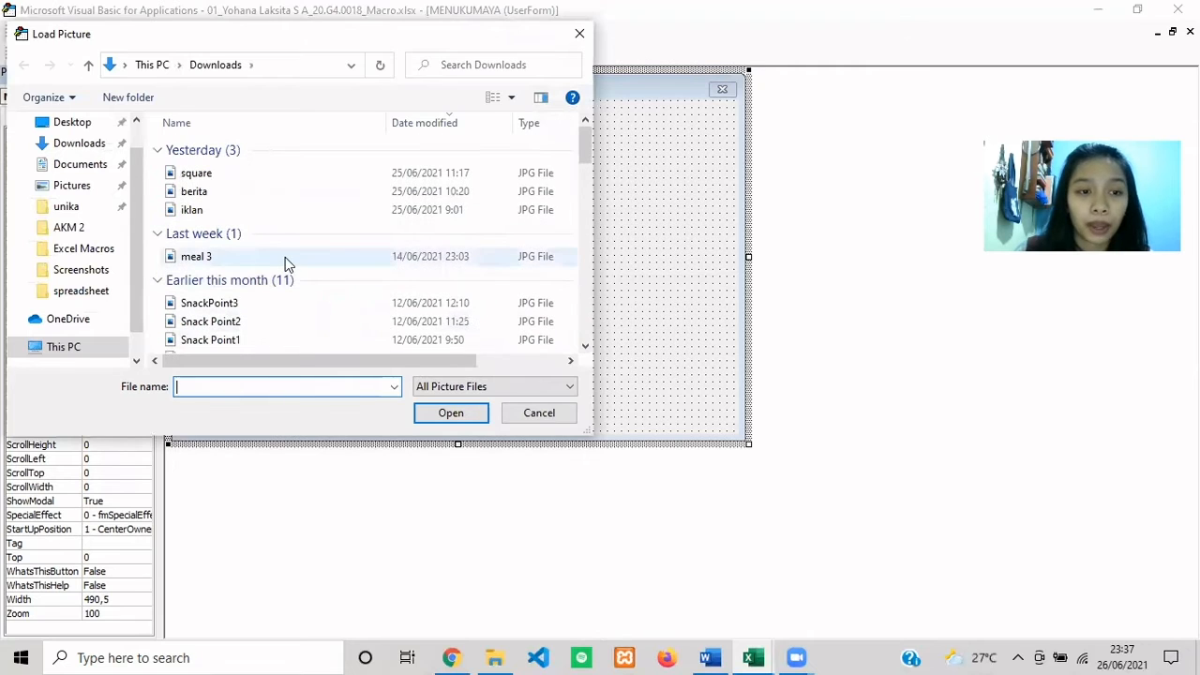
click(285, 257)
click(457, 416)
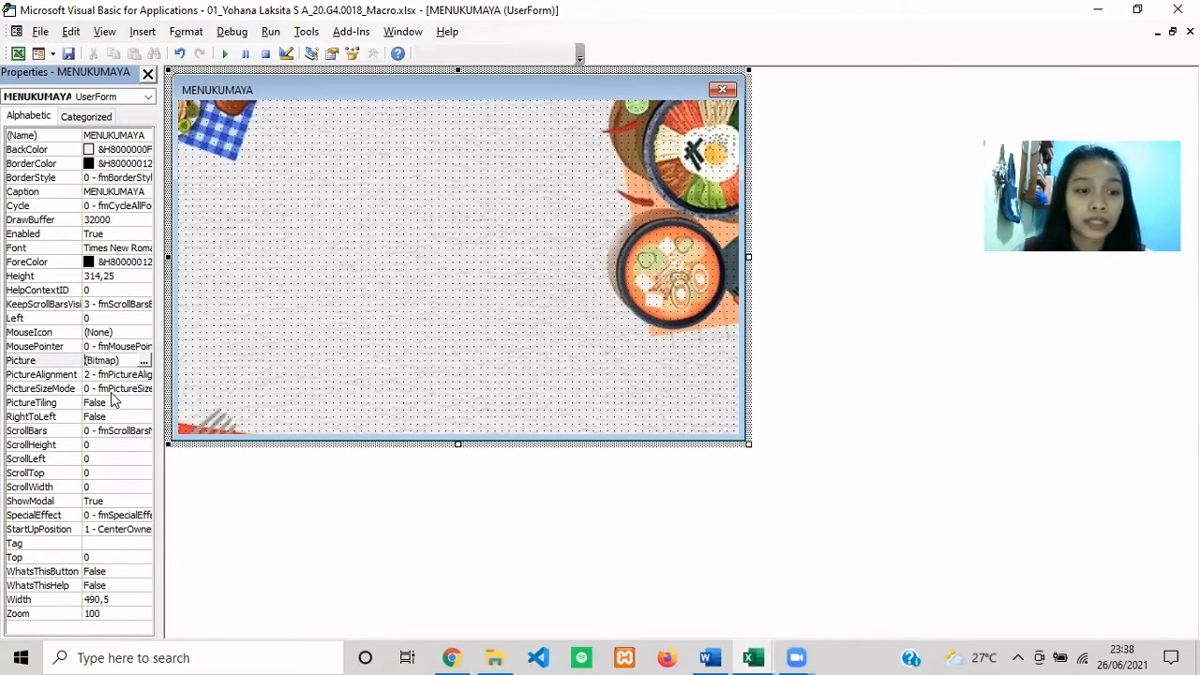
Set the form's PictureSizeMode to option 1 to stretch the background picture over the form.
click(132, 389)
click(145, 388)
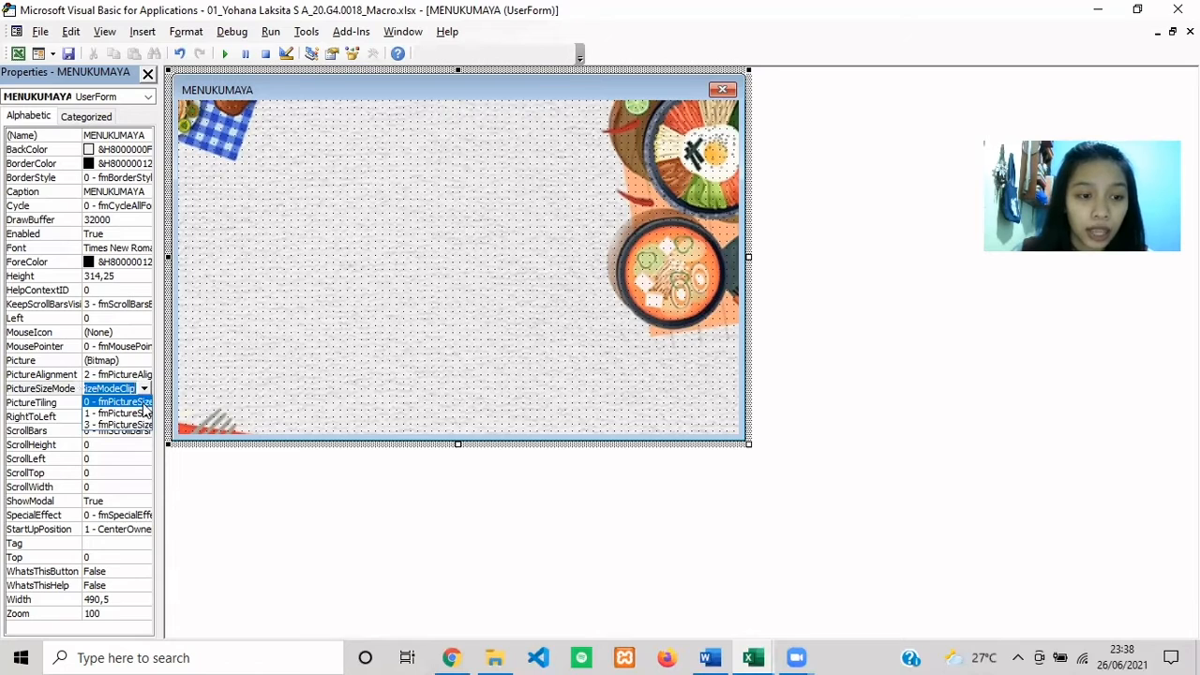
click(141, 413)
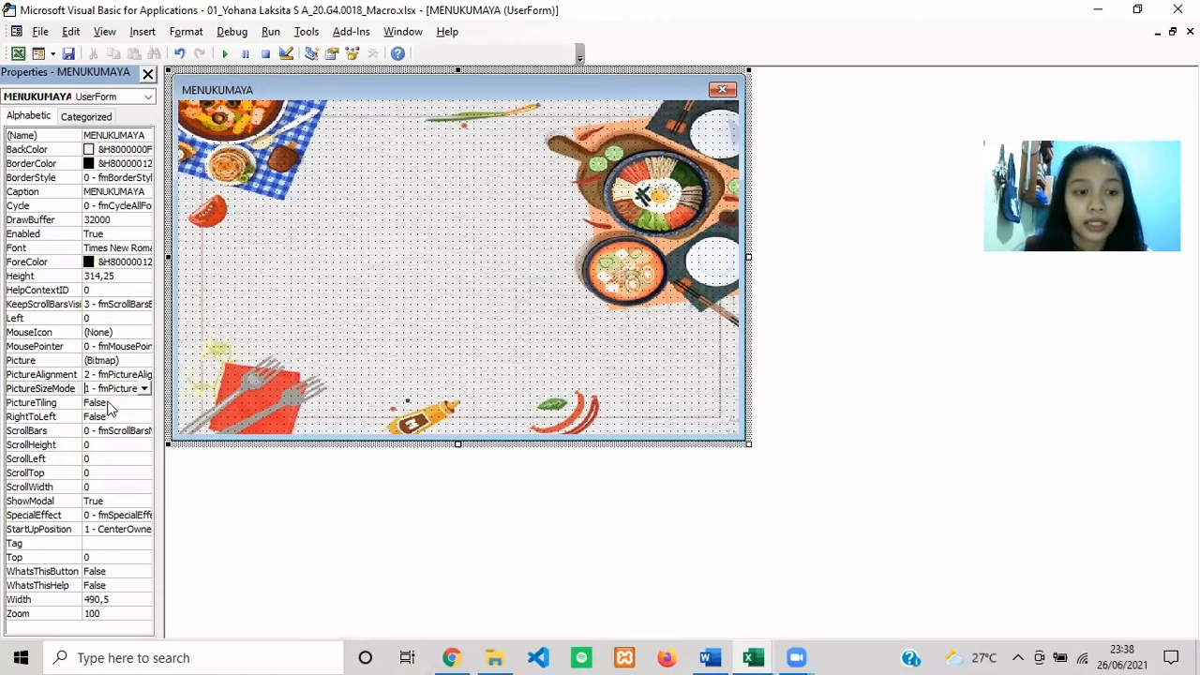
Draw a label about 186 wide by 30 high at the form's upper middle and caption it MENUKU MAYA.
click(325, 222)
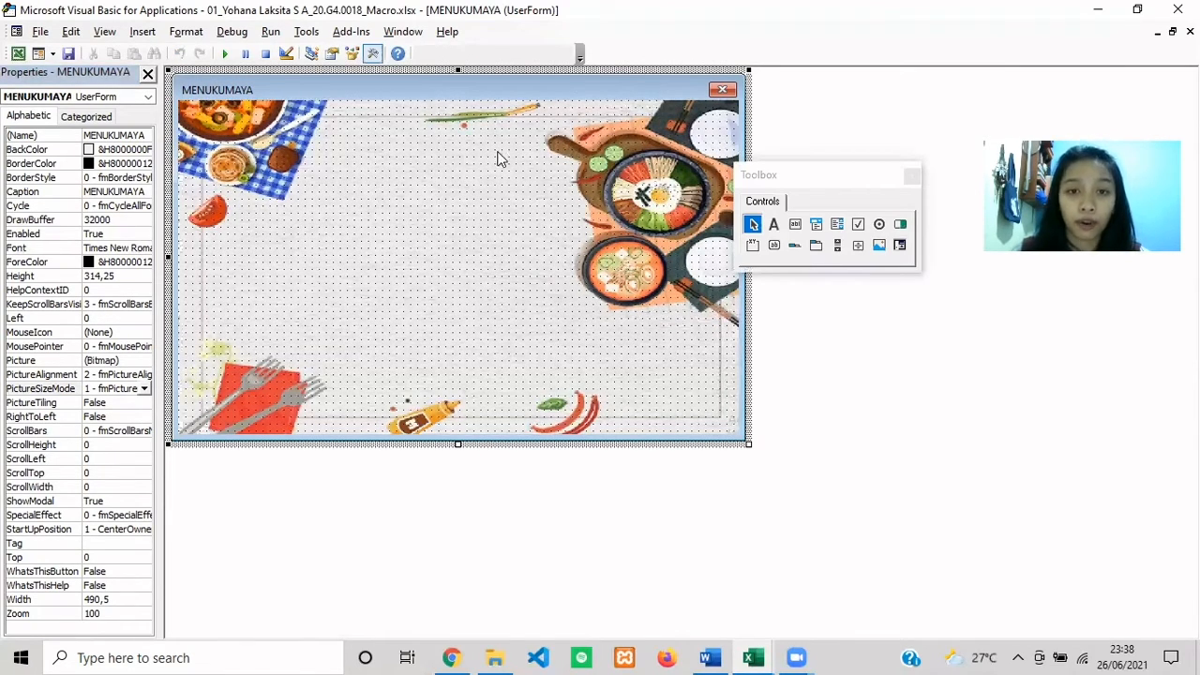
click(820, 176)
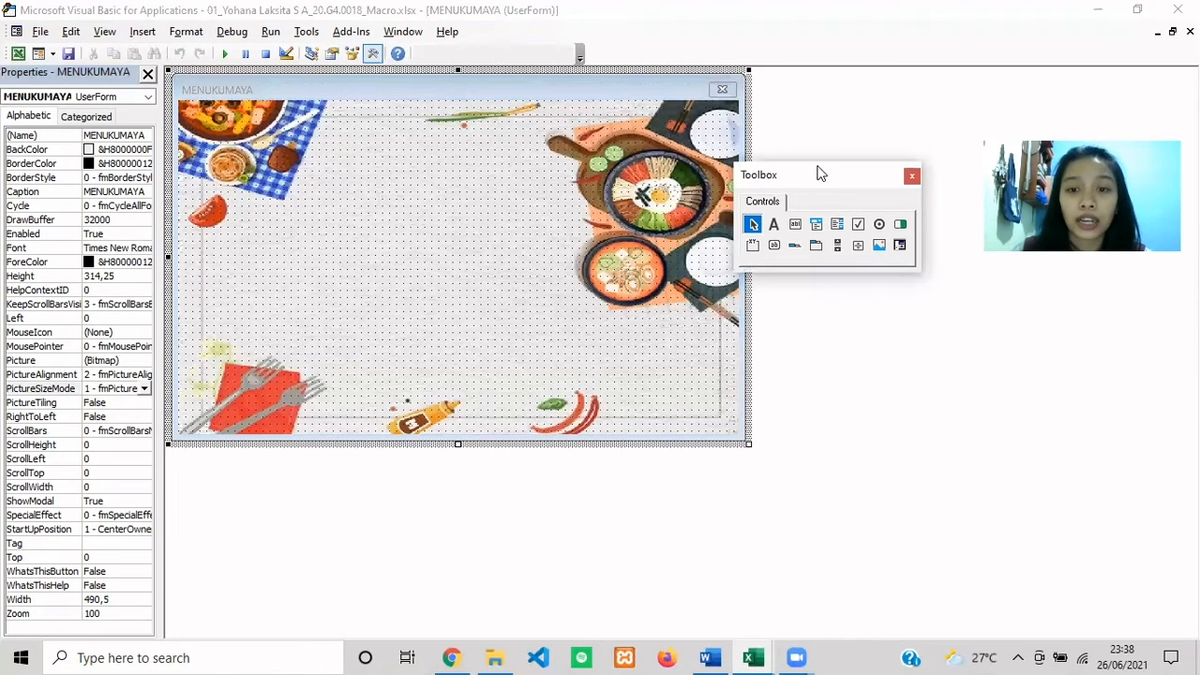
drag(819, 174, 843, 143)
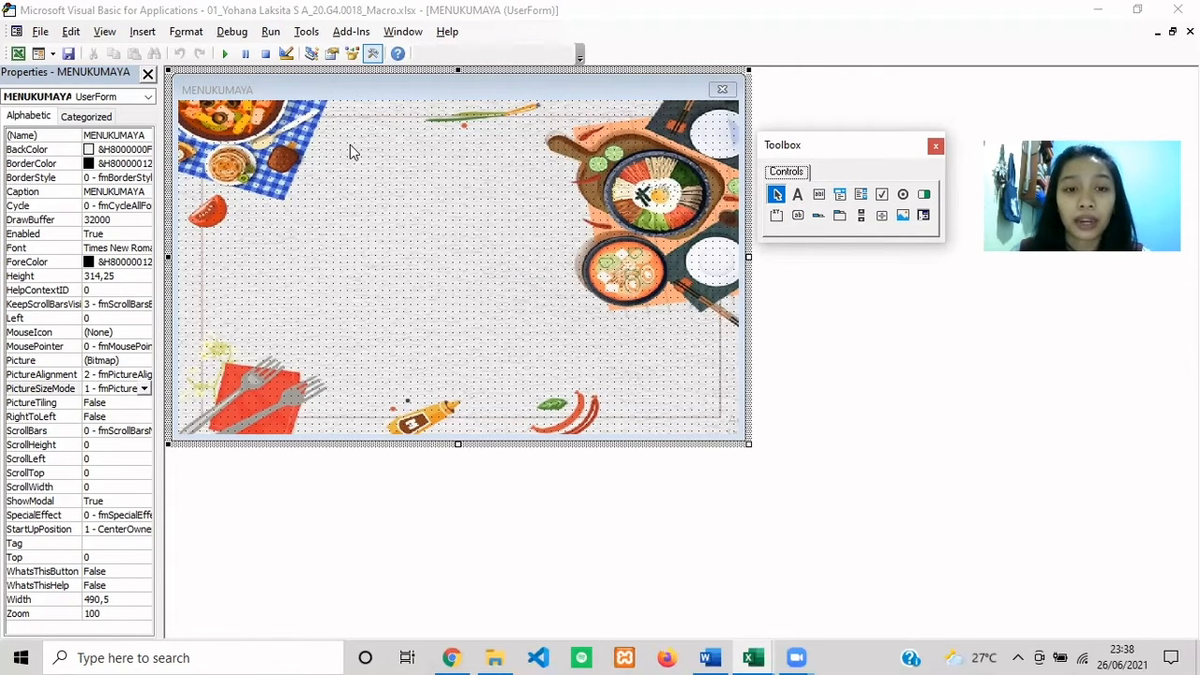
click(797, 194)
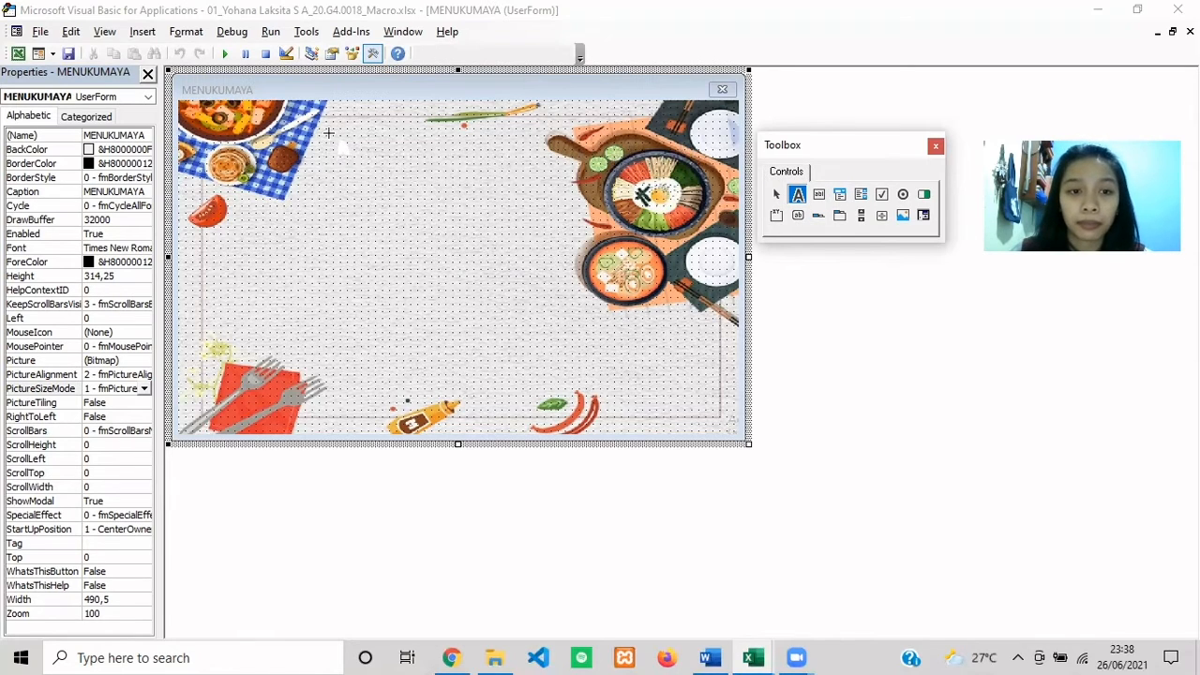
drag(326, 130, 547, 167)
click(390, 139)
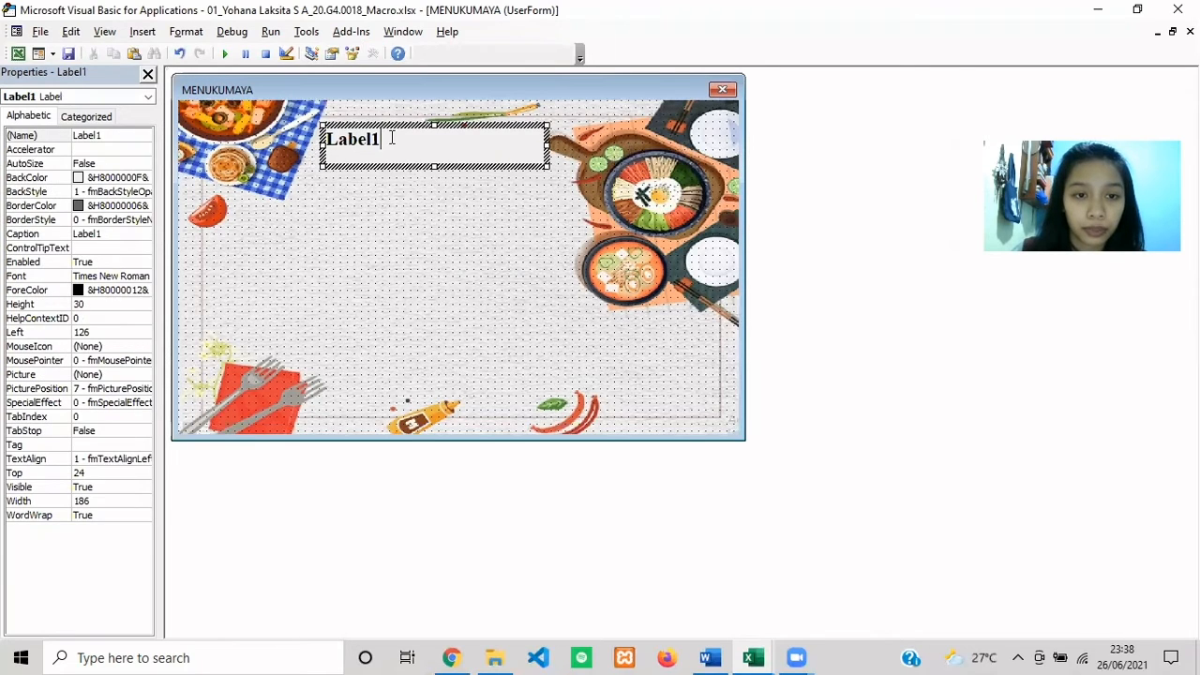
double_click(391, 139)
text(MENUKU MAYA)
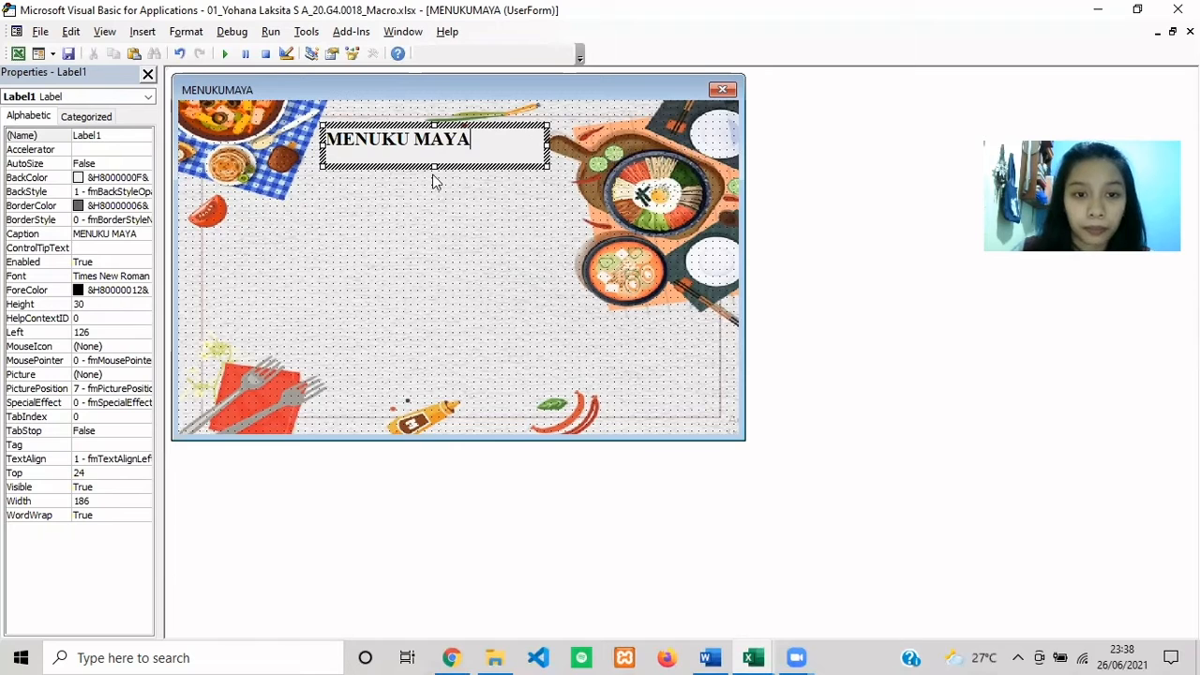
Reduce the title label's height to 24 and set its font size to 18.
drag(434, 167, 434, 159)
click(495, 123)
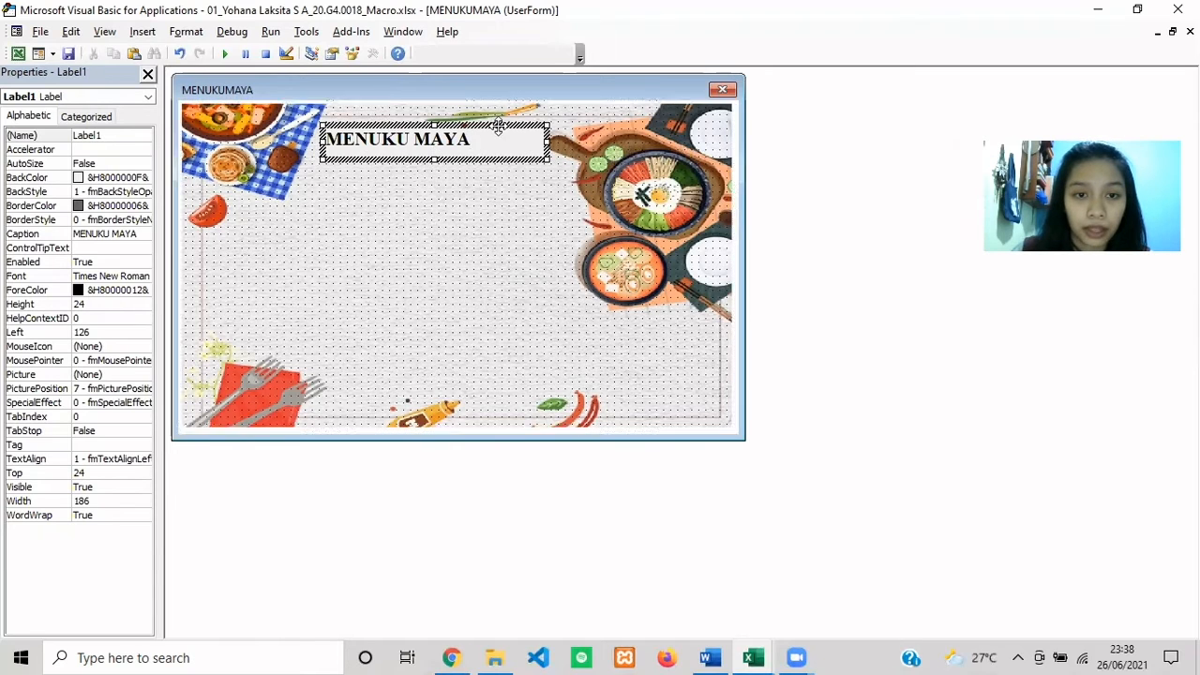
click(138, 274)
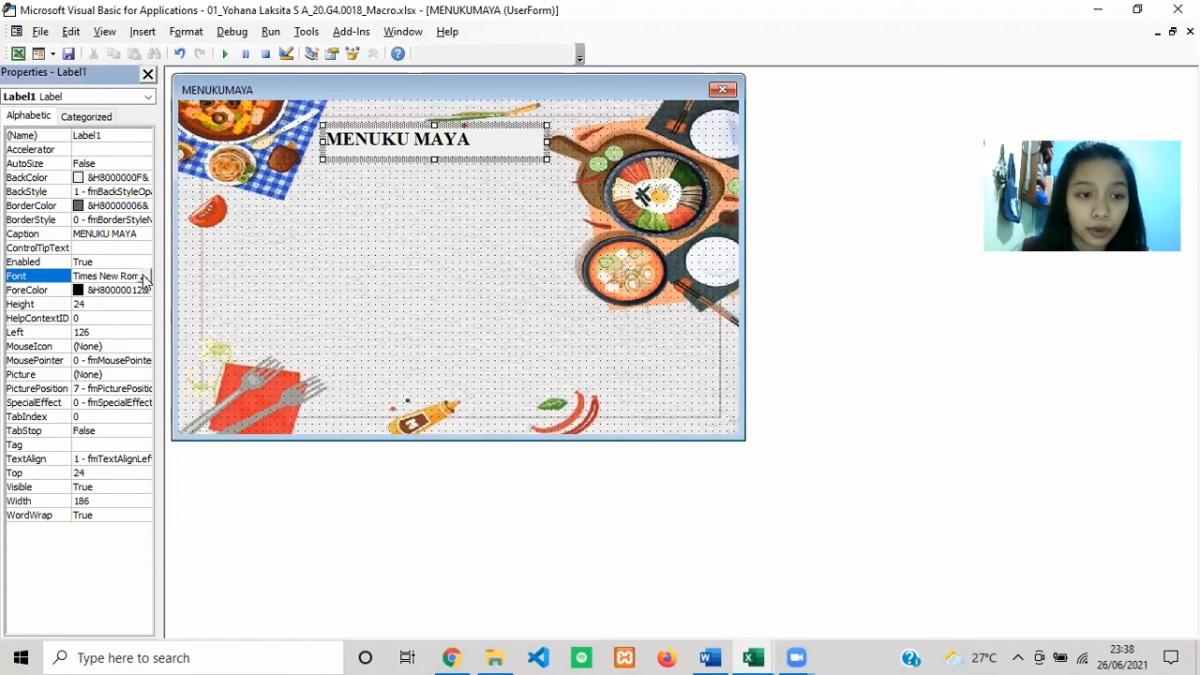
click(143, 276)
click(282, 184)
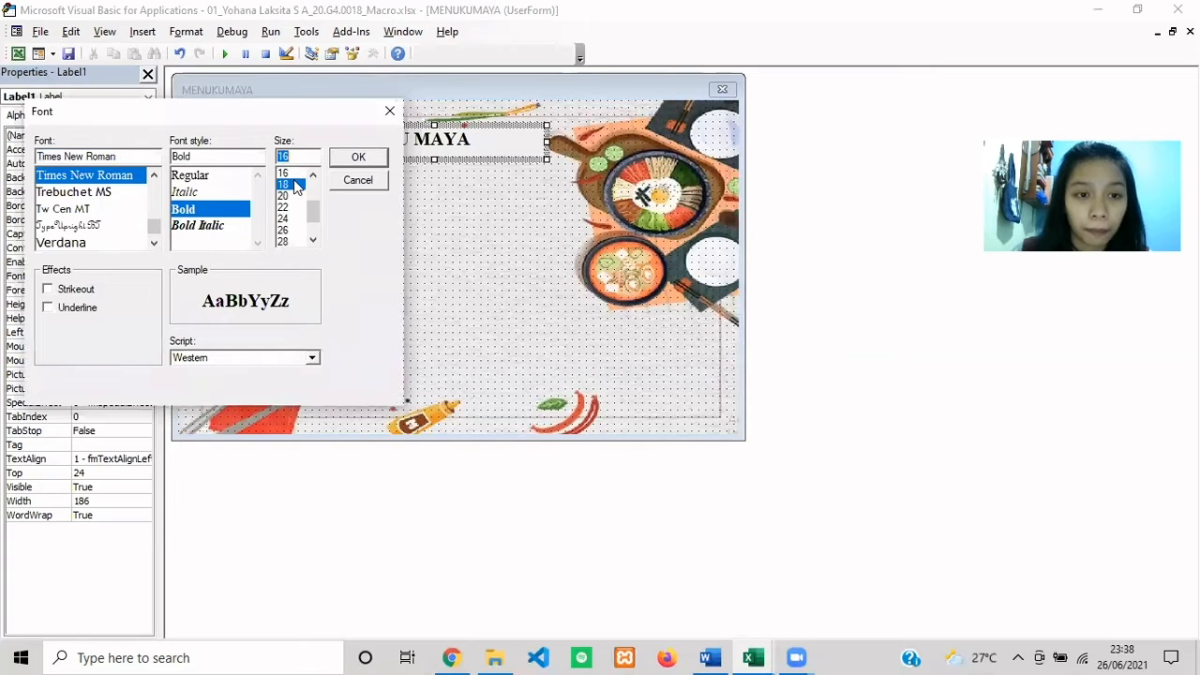
click(376, 159)
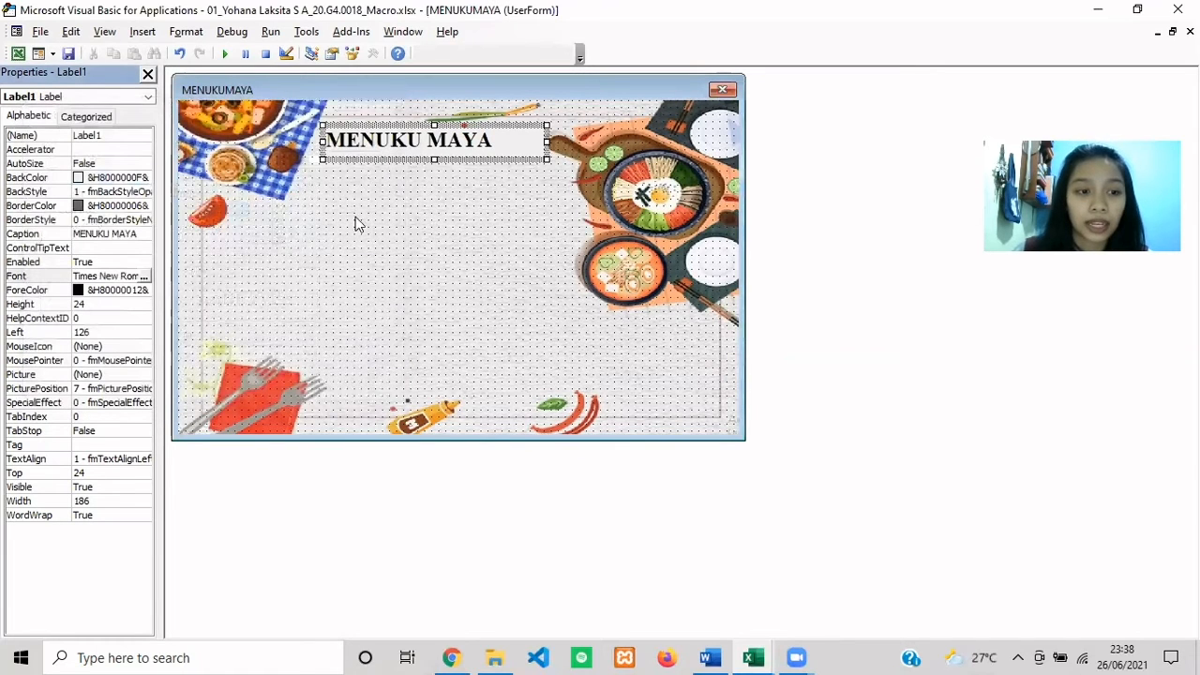
Set the text alignment of the MENUKU MAYA title label to centered.
click(131, 459)
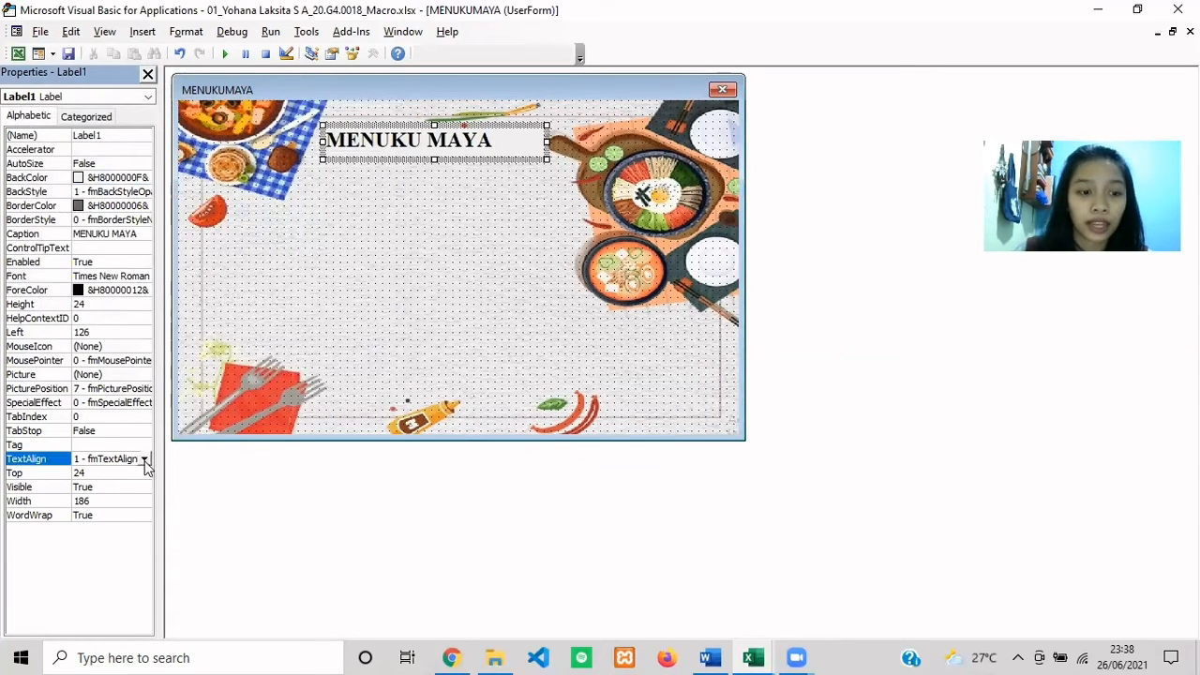
click(145, 459)
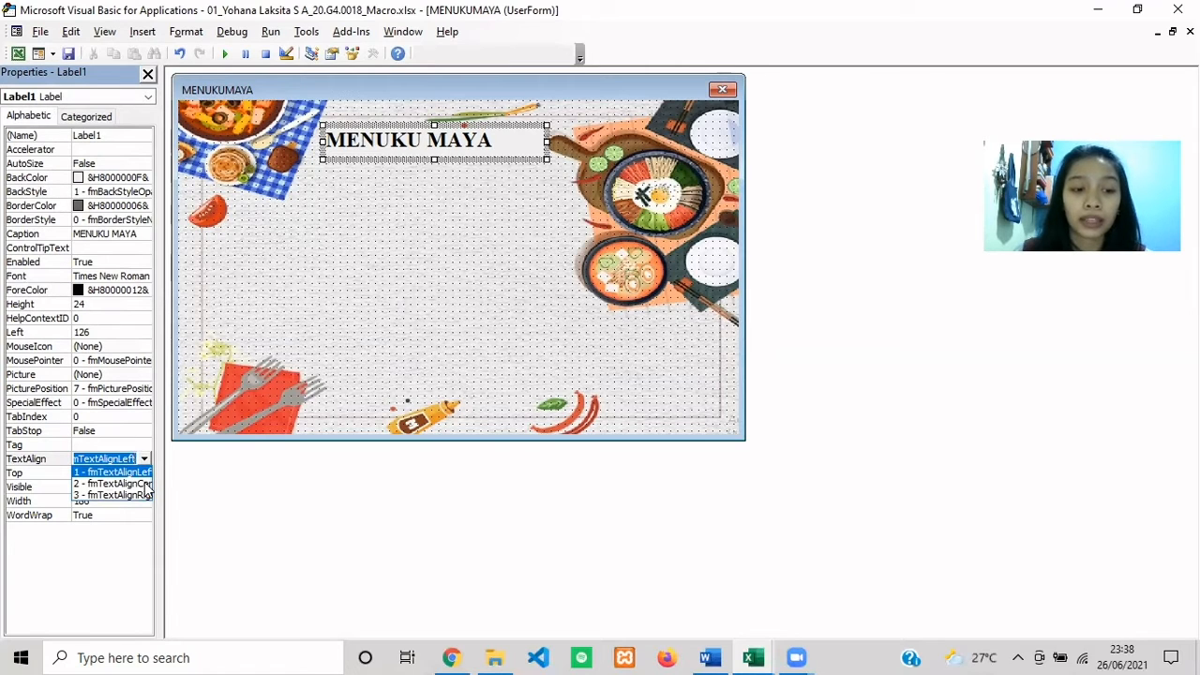
click(141, 484)
click(501, 193)
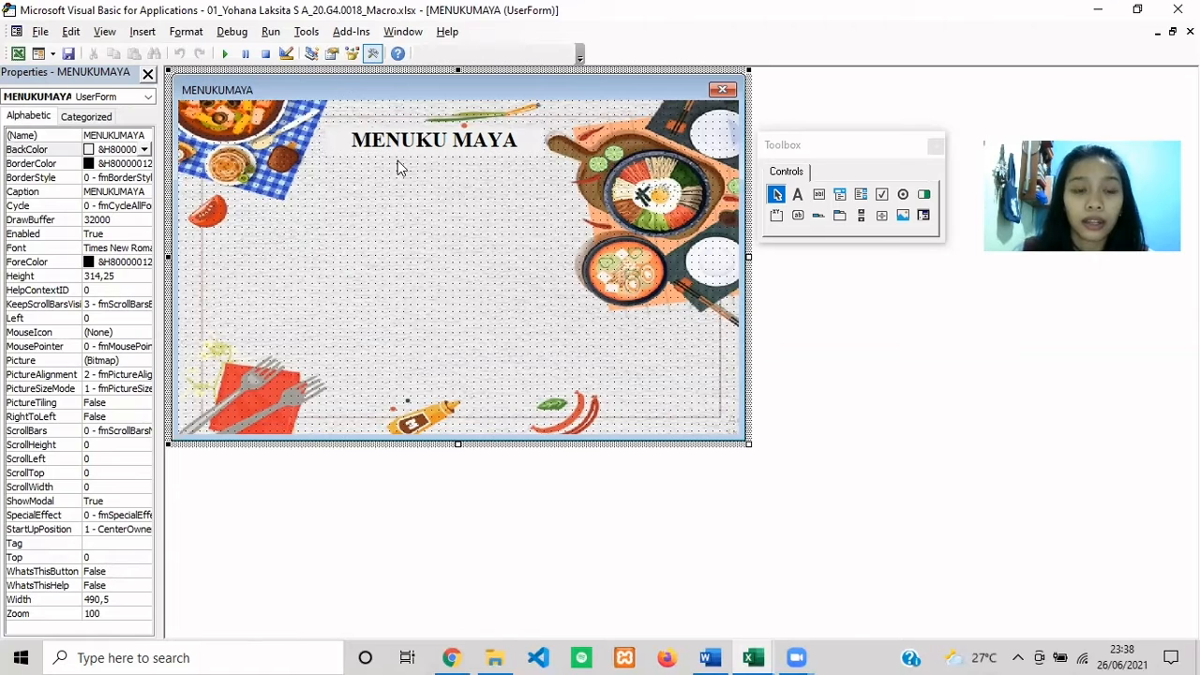
Add a second label about 72 wide by 30 high below the title, positioned at left 60 and top 72.
click(797, 194)
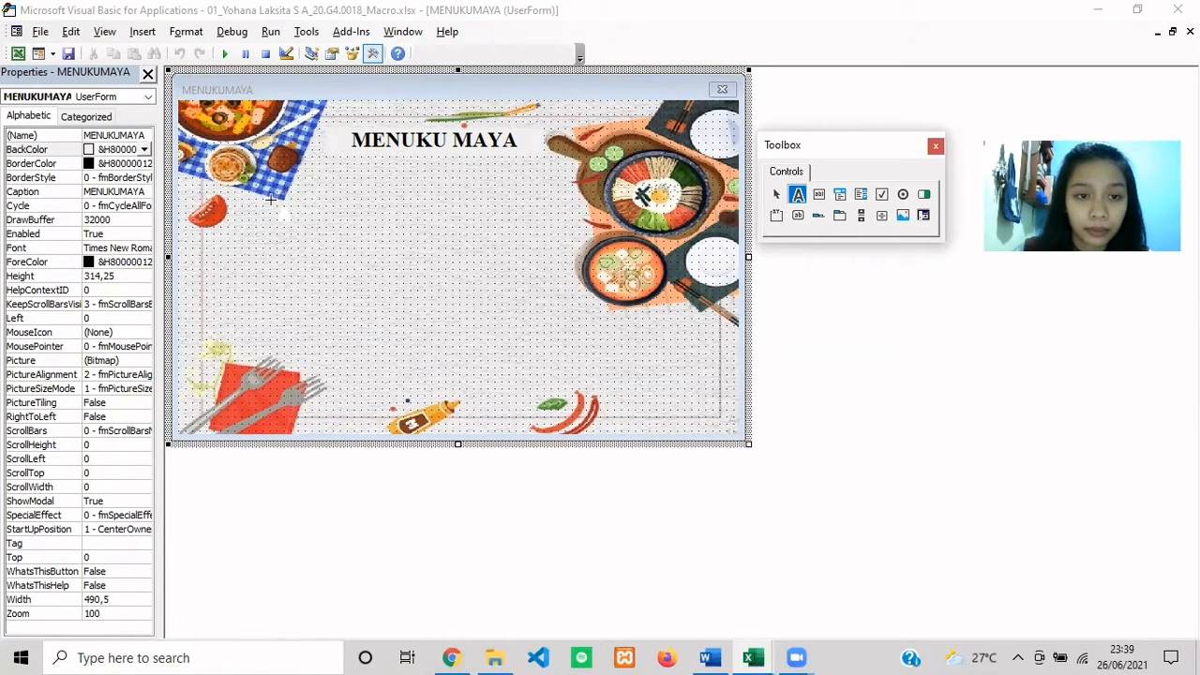
drag(257, 186, 343, 222)
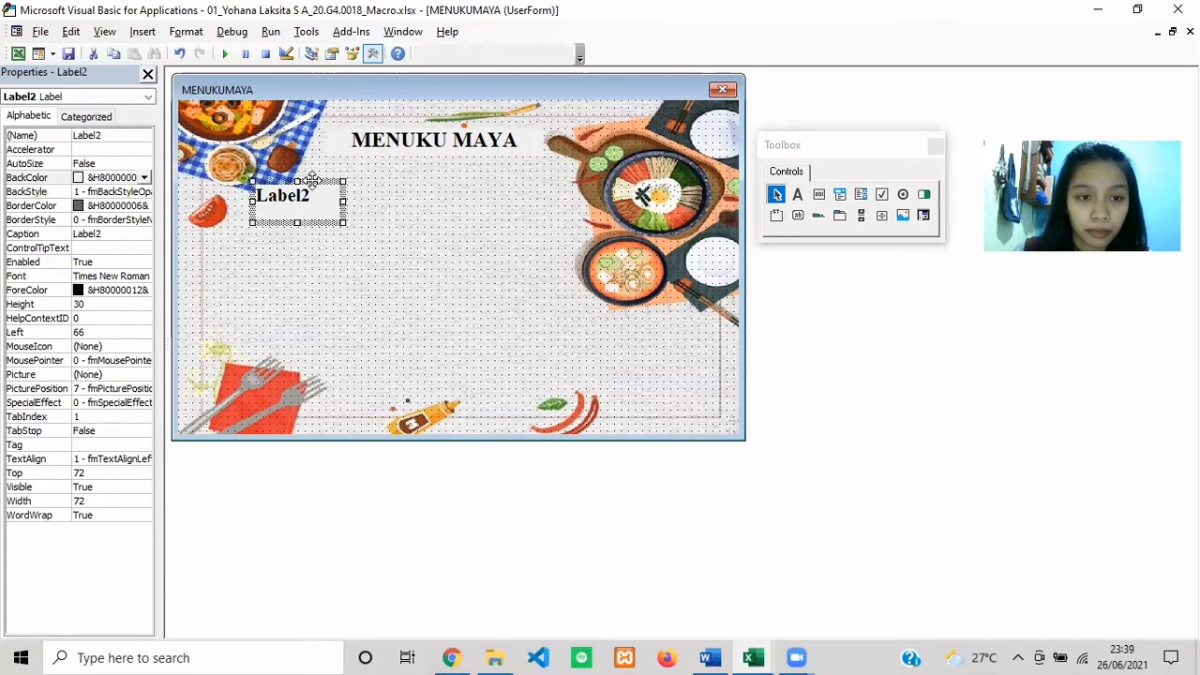
drag(304, 185, 298, 186)
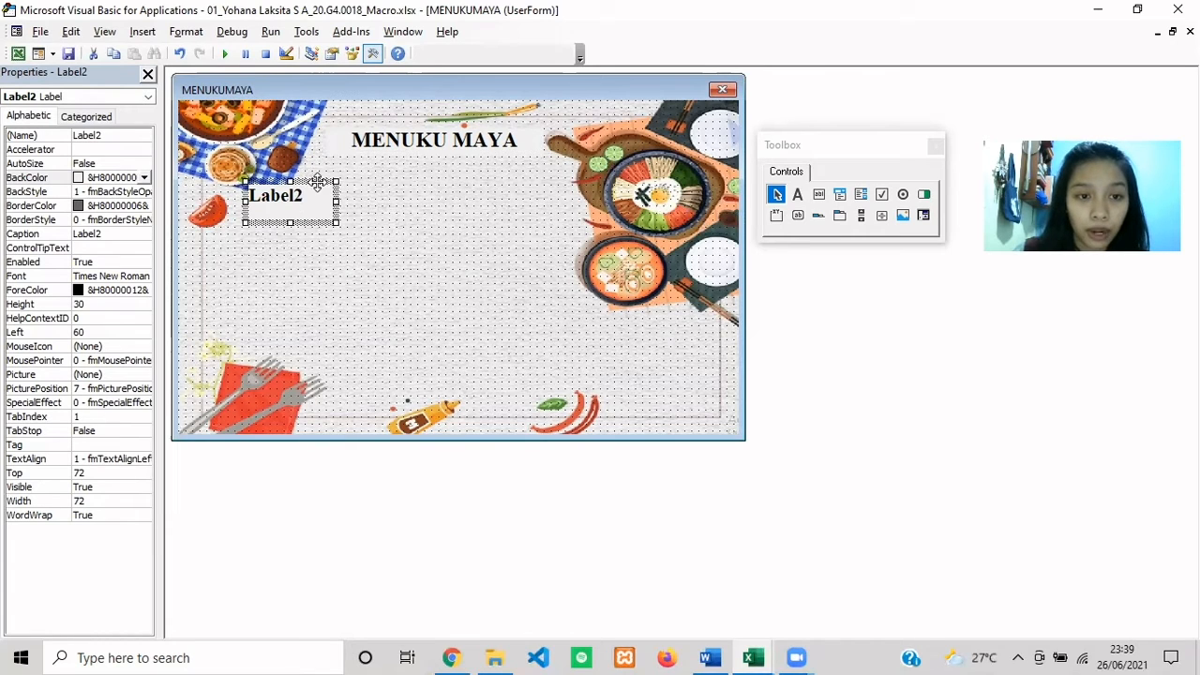
Duplicate the field label four times and stack the copies below it at left 60, with tops 102, 132, 162 and 192.
key(ctrl+c)
key(ctrl+v)
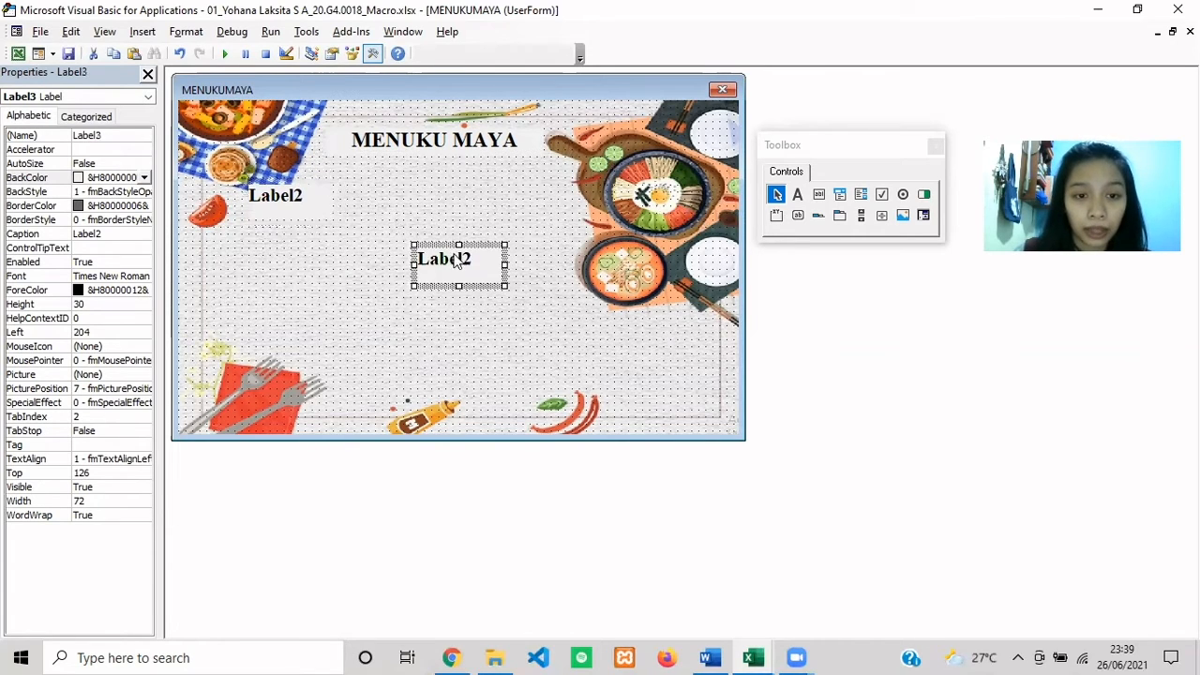
drag(429, 246, 271, 228)
key(ctrl+v)
drag(422, 246, 261, 263)
key(ctrl+v)
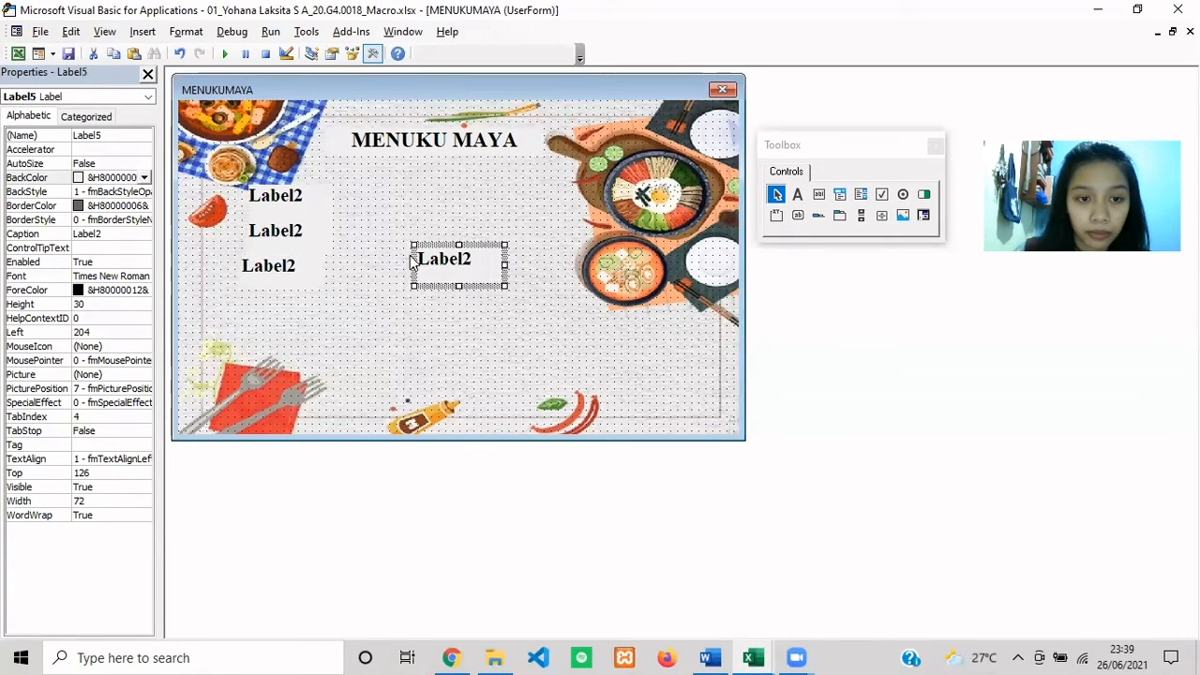
drag(450, 247, 301, 291)
click(301, 293)
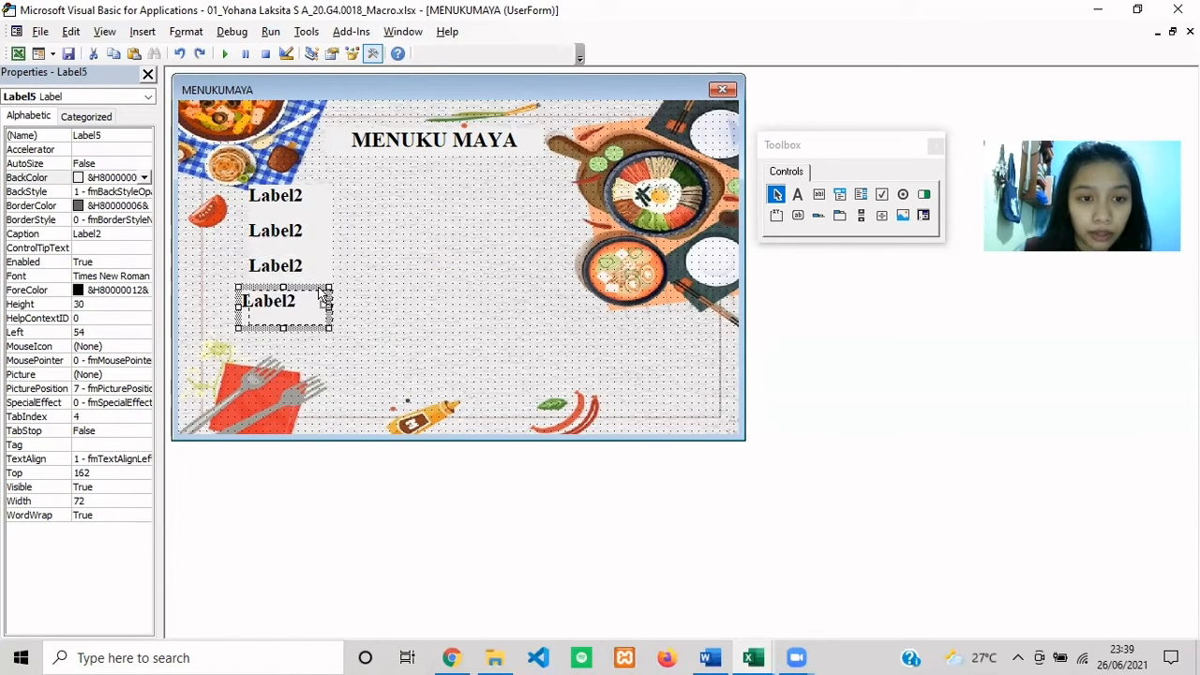
click(396, 247)
key(ctrl+v)
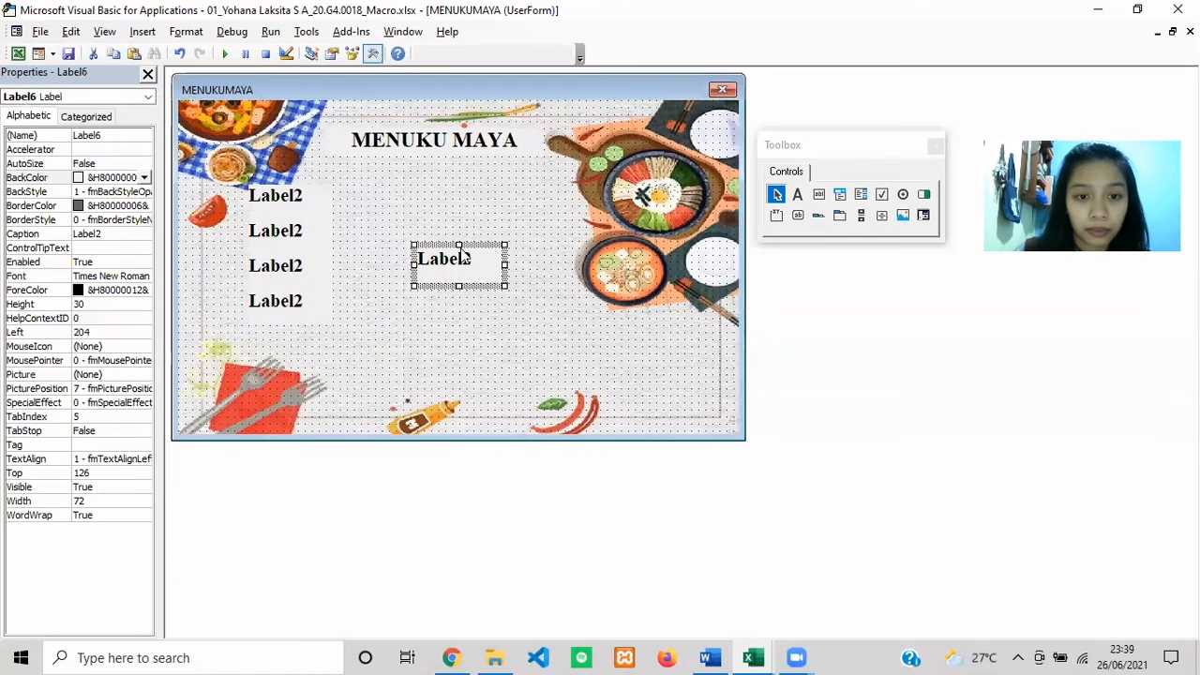
drag(464, 256, 307, 333)
Caption the first field label NO.
click(316, 267)
click(310, 211)
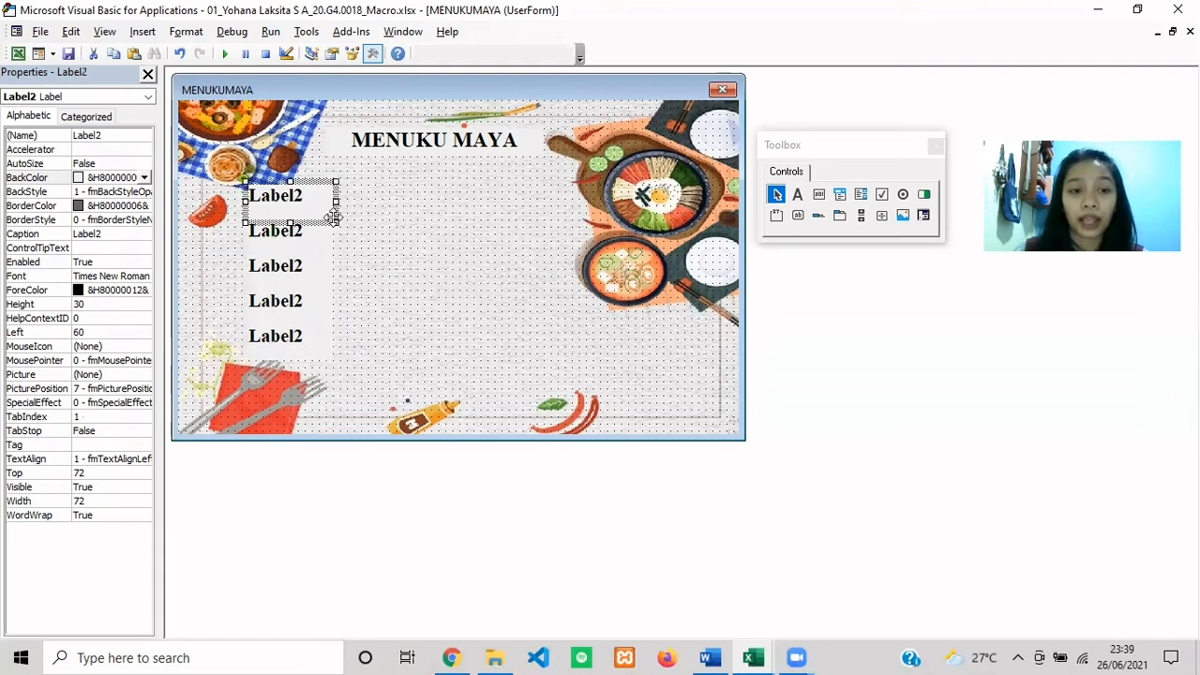
click(321, 270)
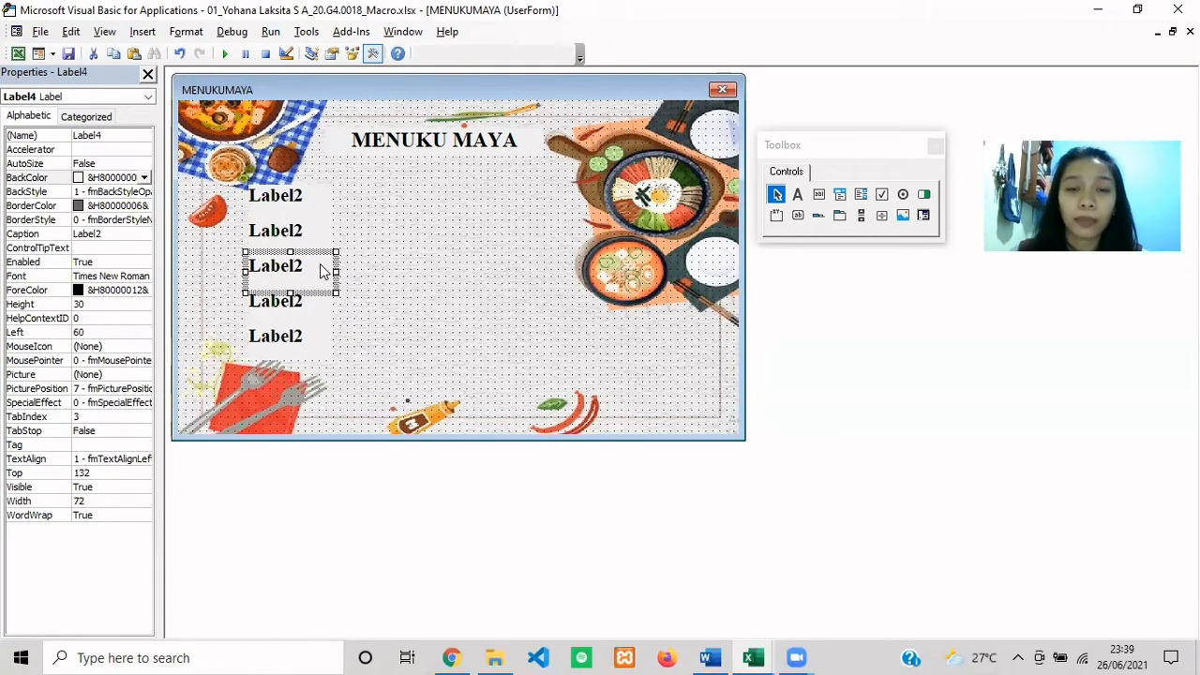
click(312, 197)
click(308, 198)
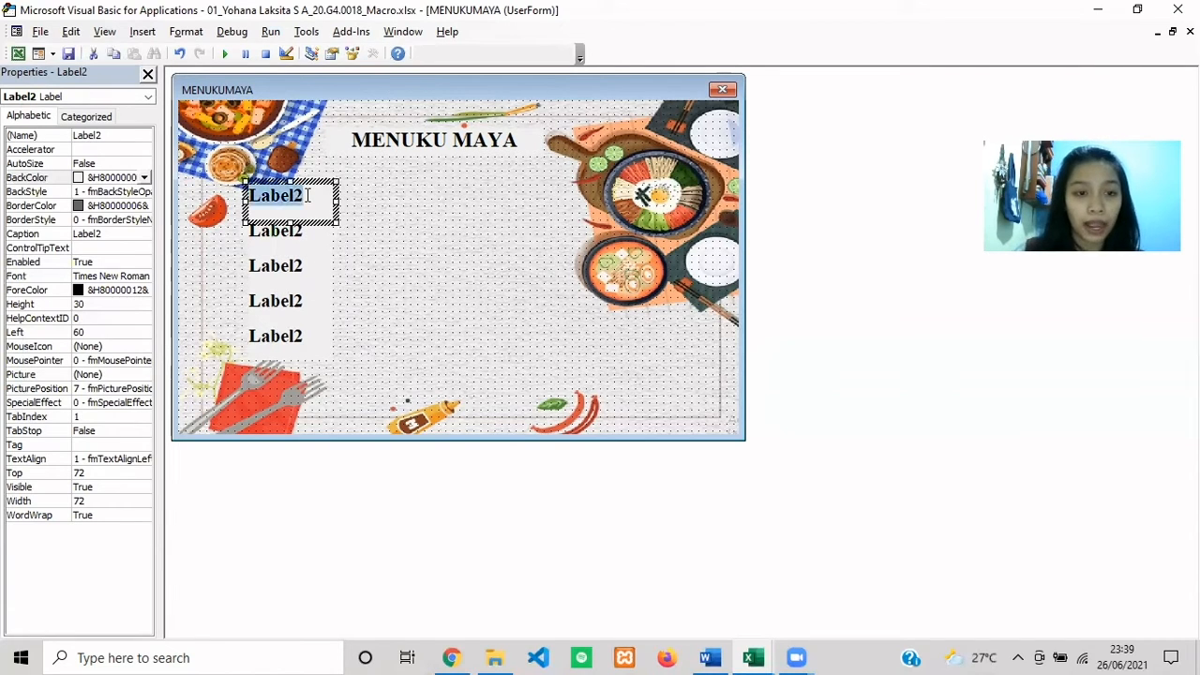
text(NO)
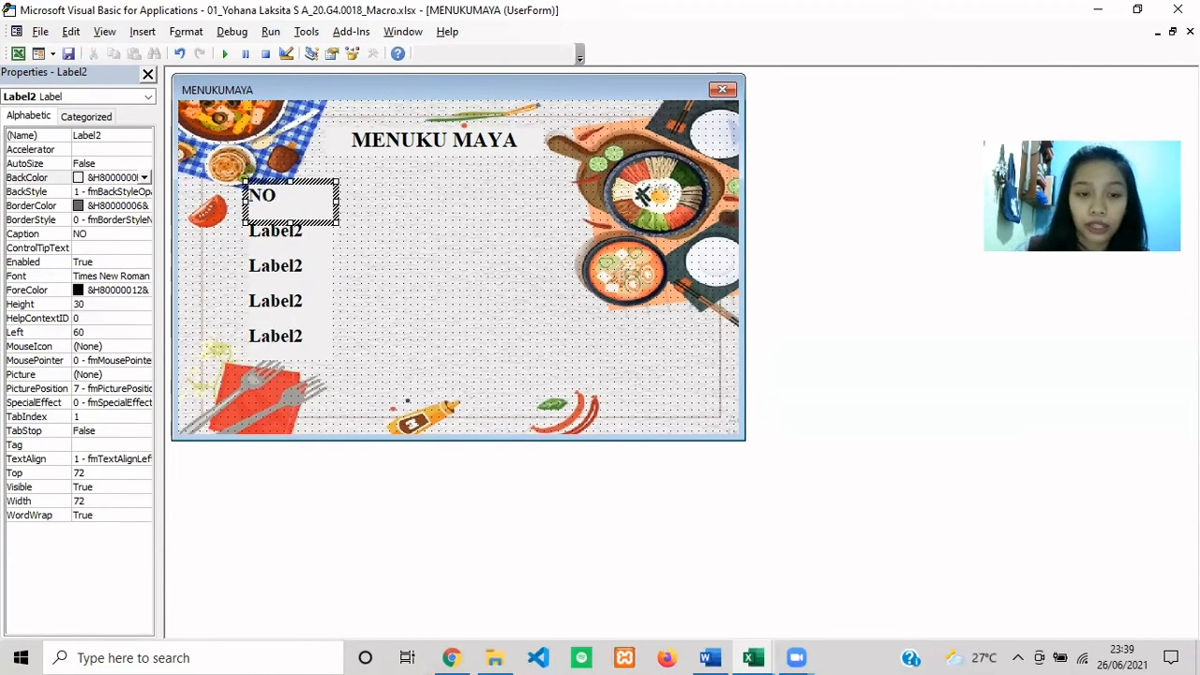
Caption the second field label HARI and the third PUKUL.
click(316, 240)
click(320, 234)
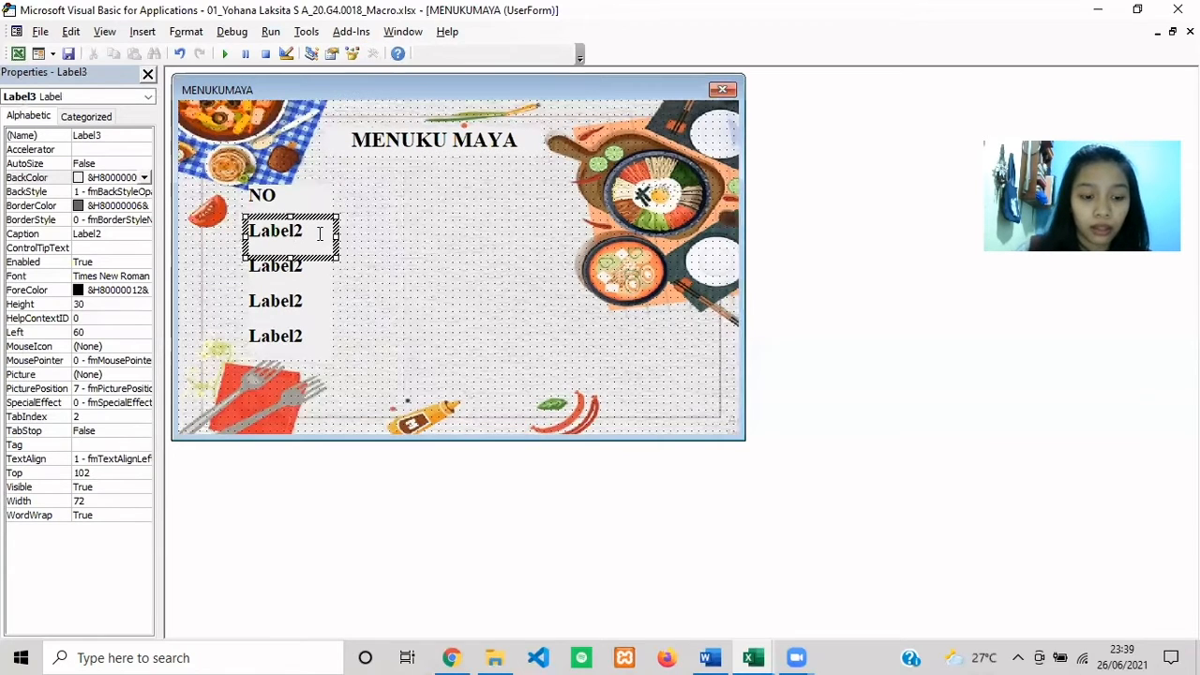
double_click(320, 234)
text(HARI)
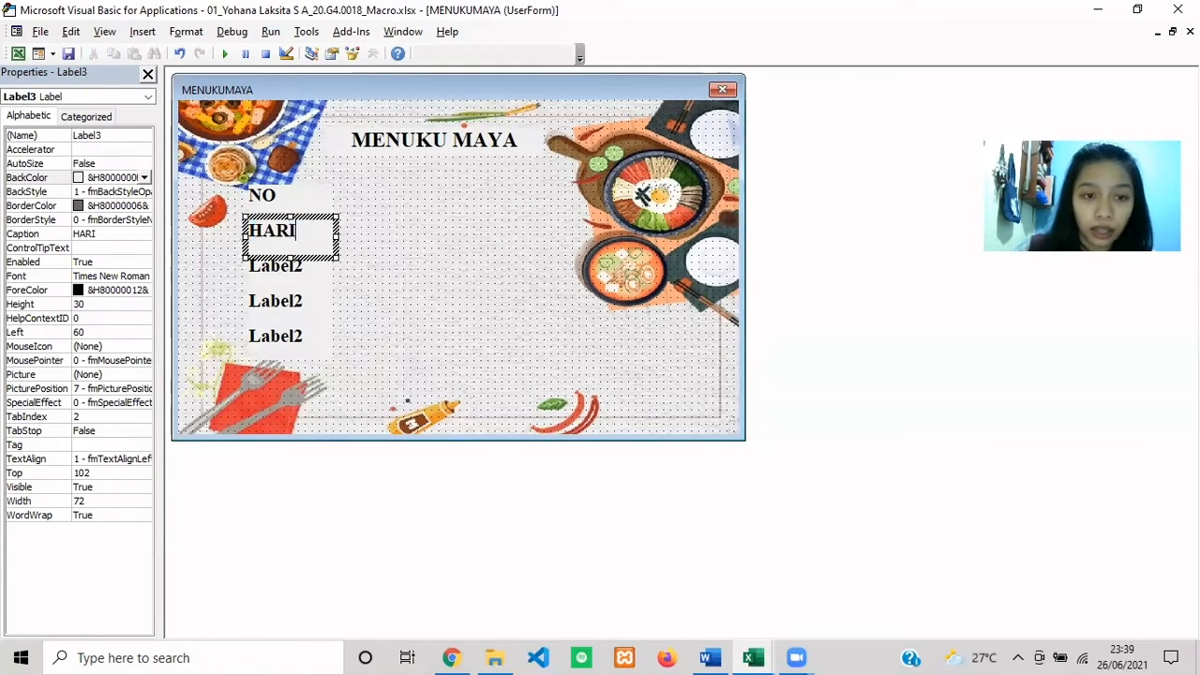
click(316, 277)
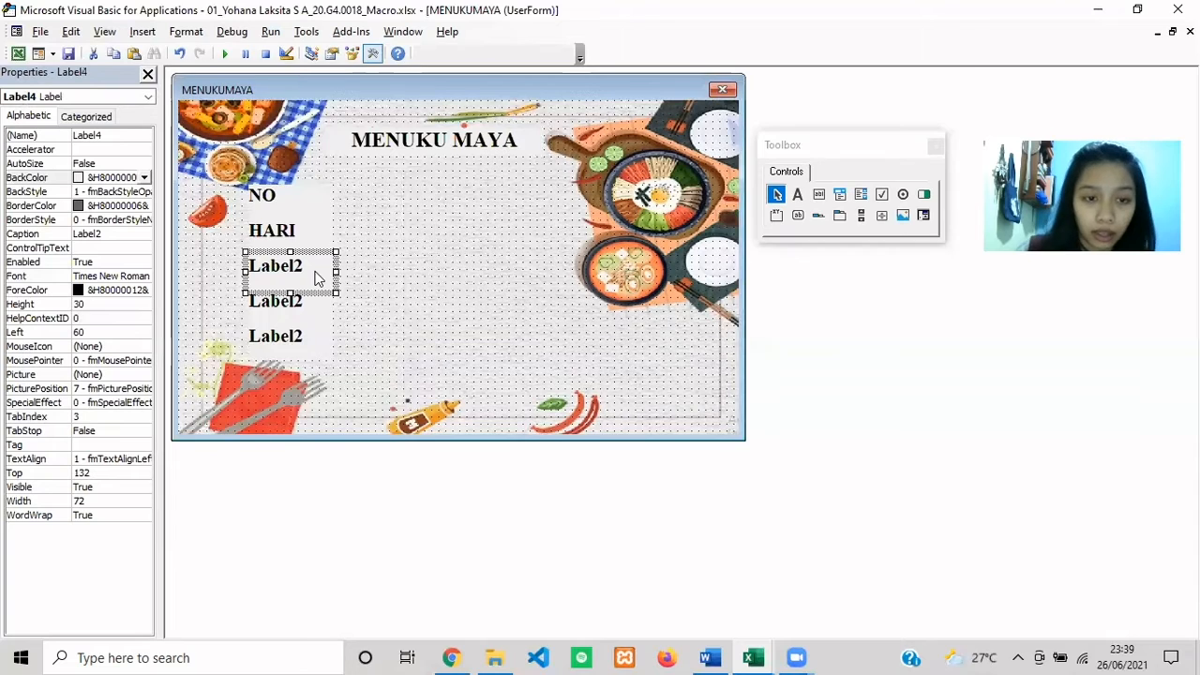
click(317, 278)
text(PUKUL)
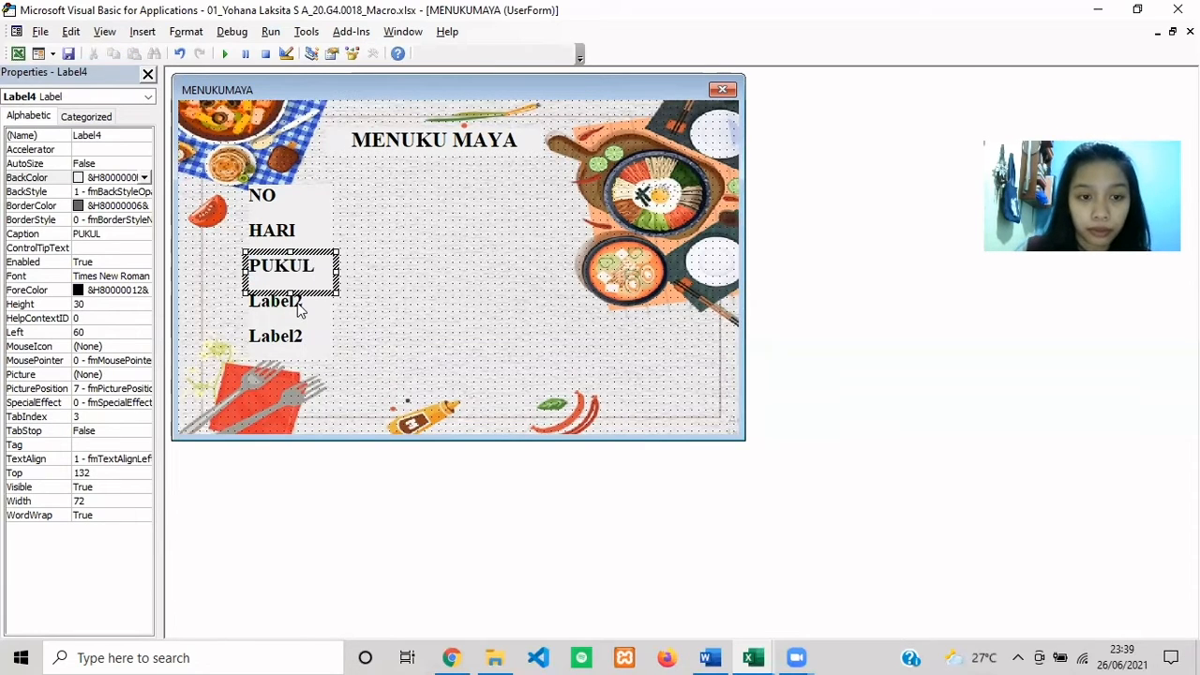
Caption the fourth field label MAKANAN and the fifth MINUMAN.
double_click(298, 304)
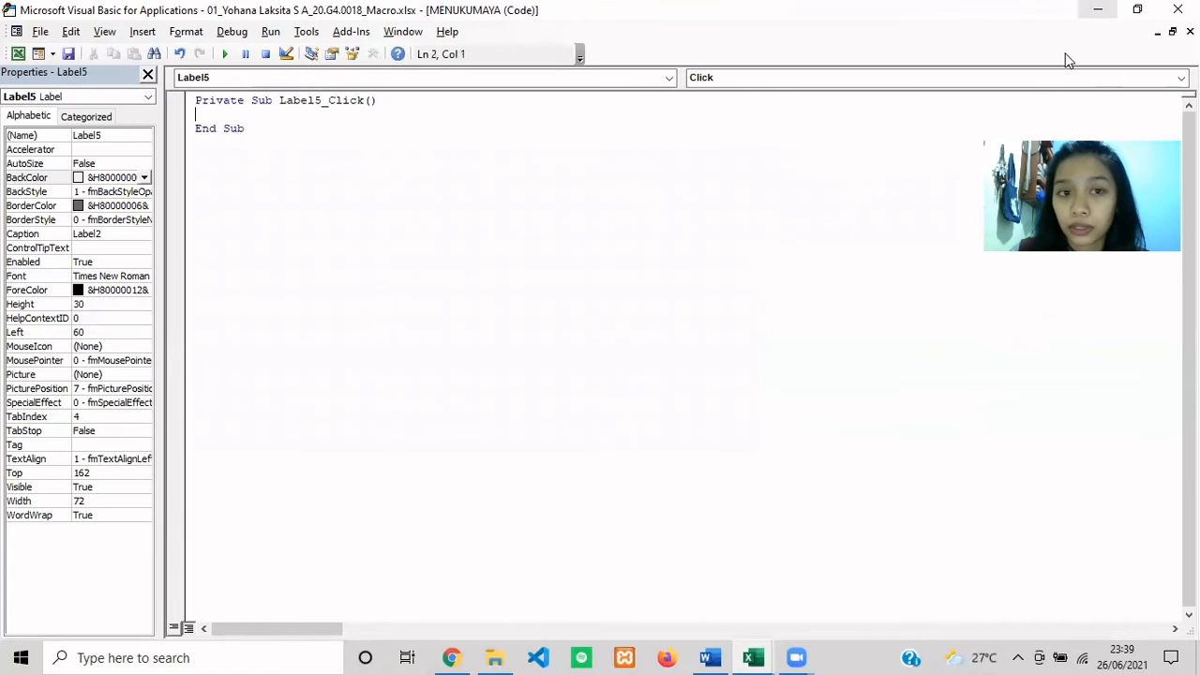
click(1158, 31)
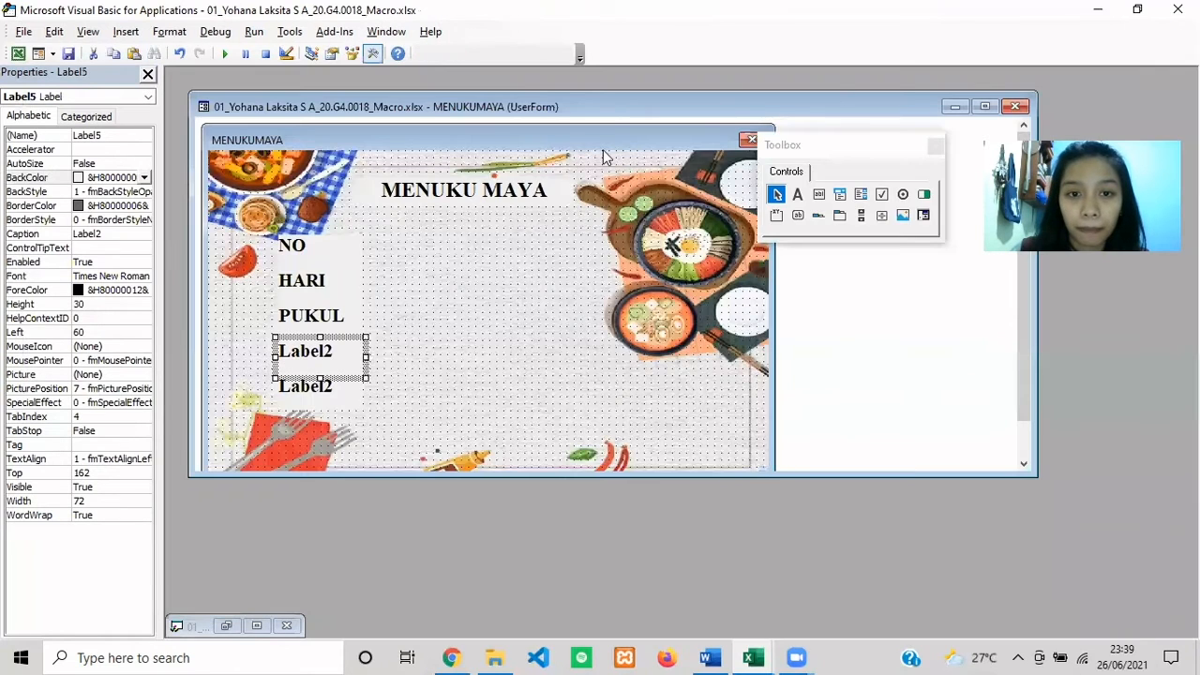
click(335, 352)
double_click(319, 352)
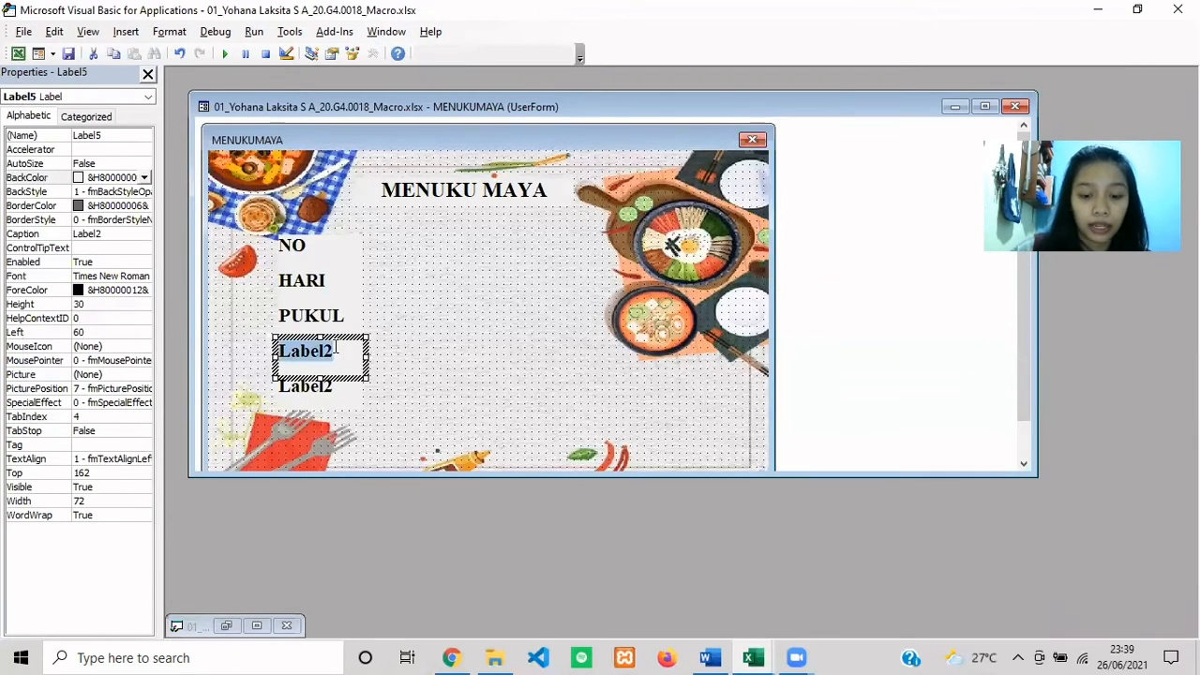
text(MAKANAN)
click(313, 403)
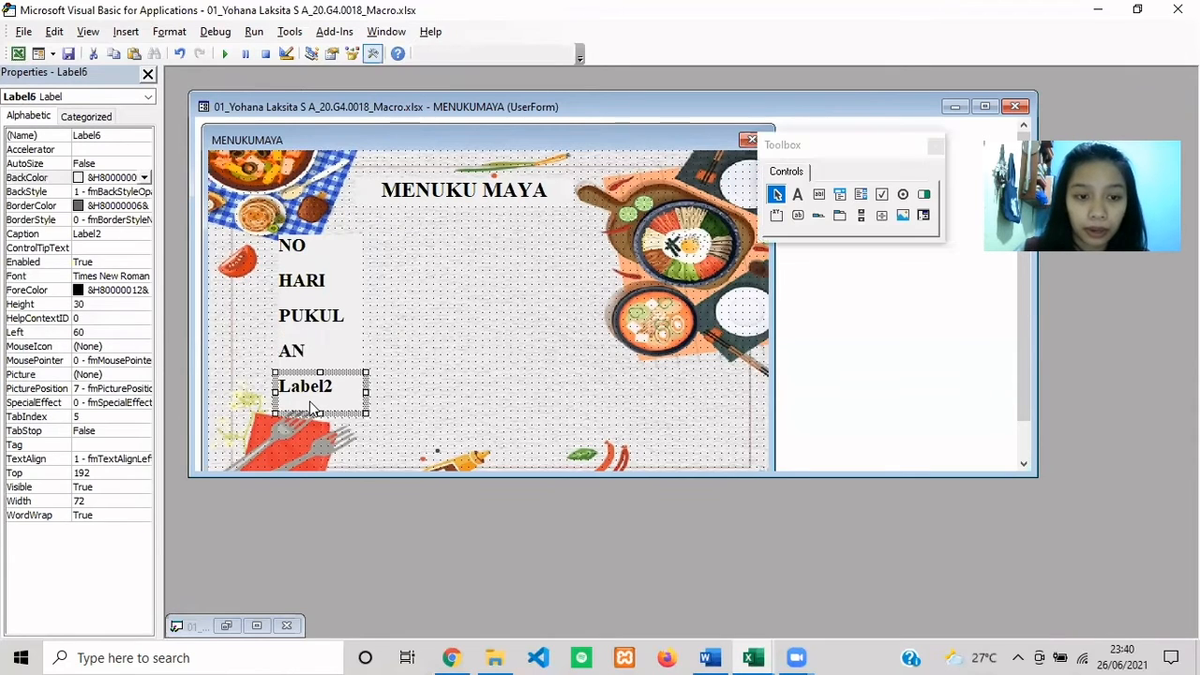
click(325, 387)
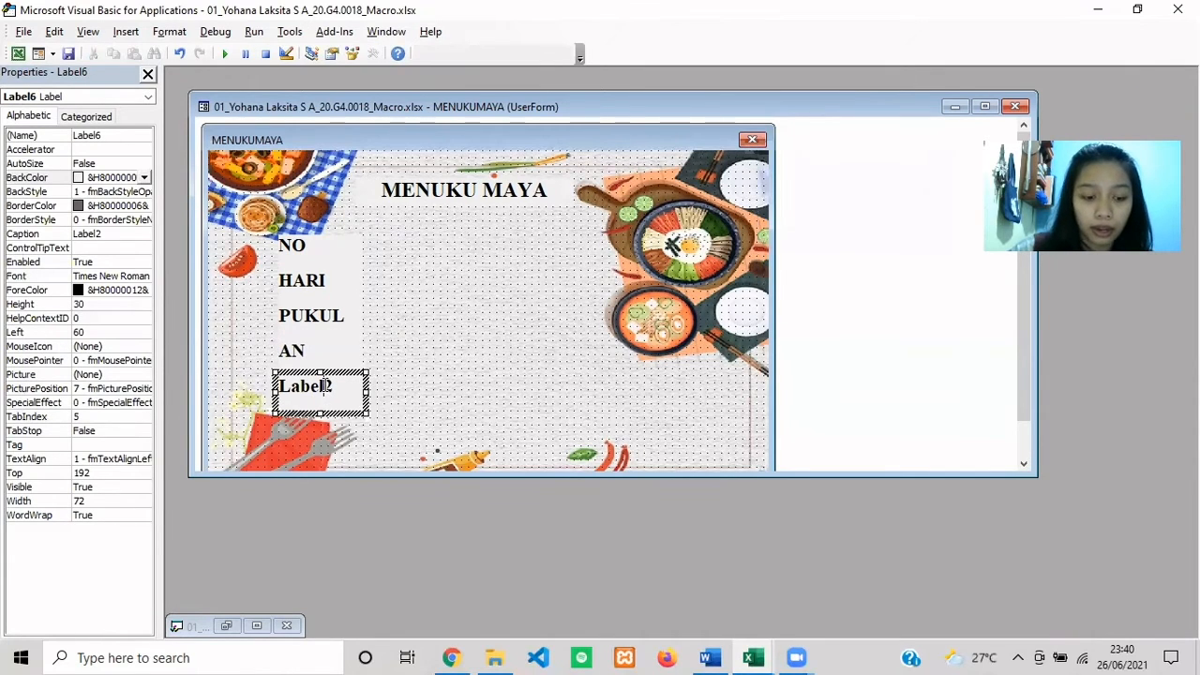
double_click(328, 387)
text(MINUMAN)
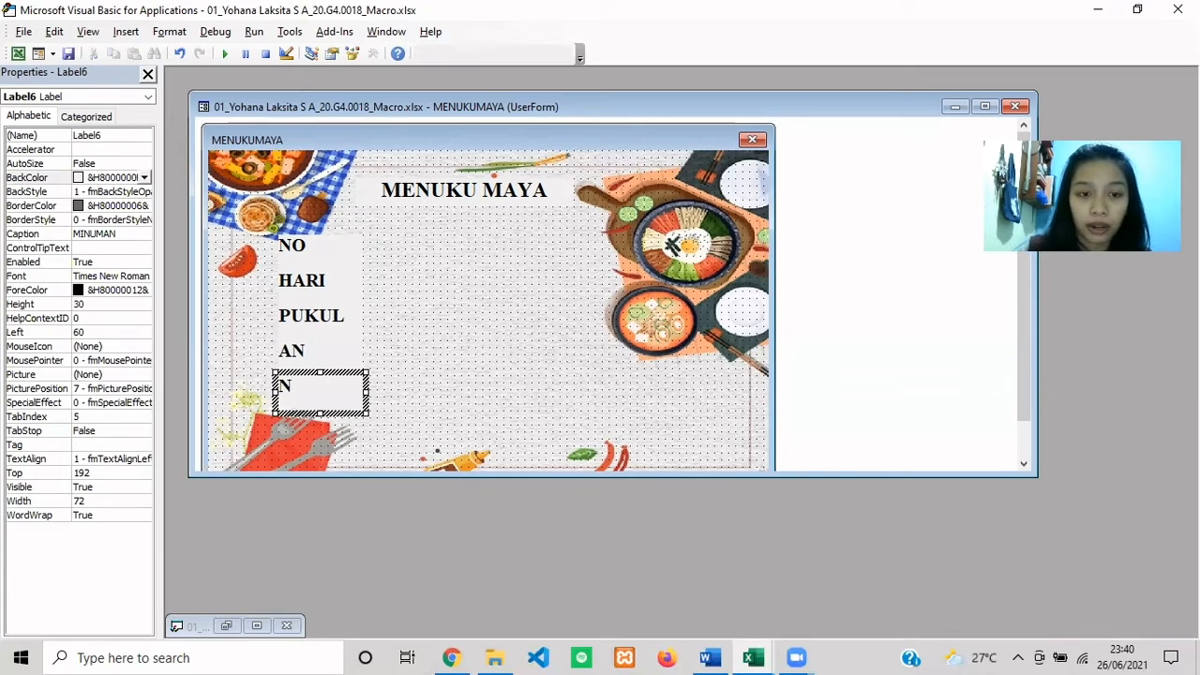
Widen the MAKANAN and MINUMAN labels to 90 so their captions fit on one line.
click(473, 354)
click(333, 368)
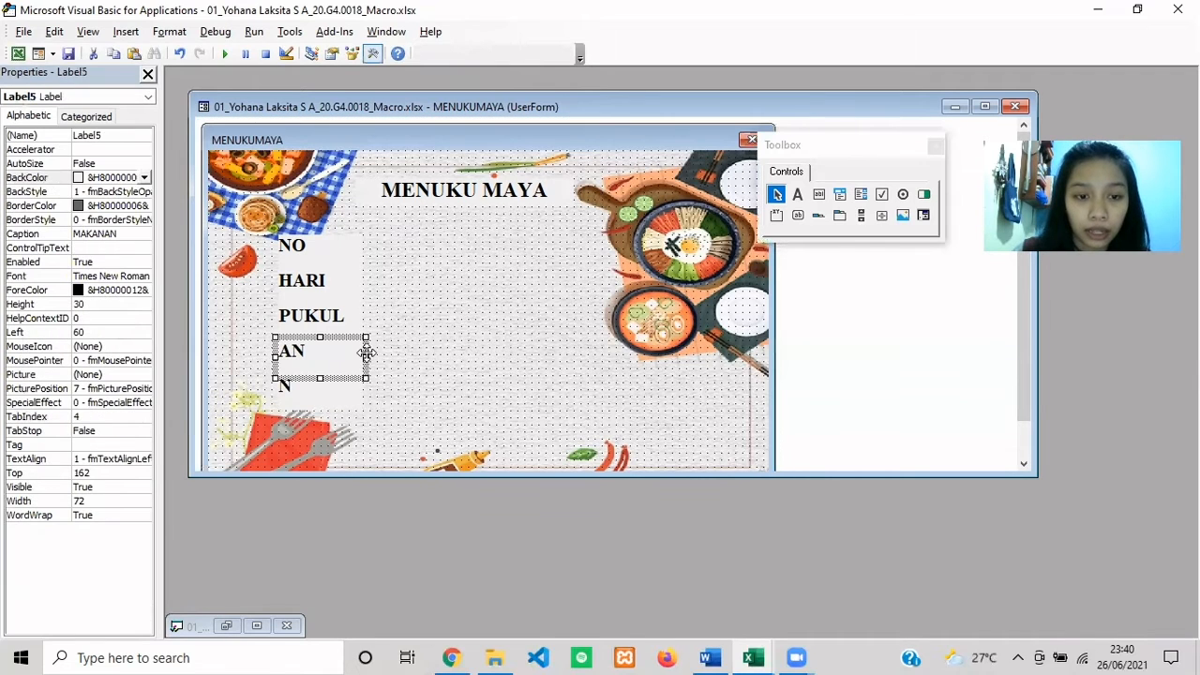
drag(380, 353, 396, 392)
key(ctrl+z)
click(339, 406)
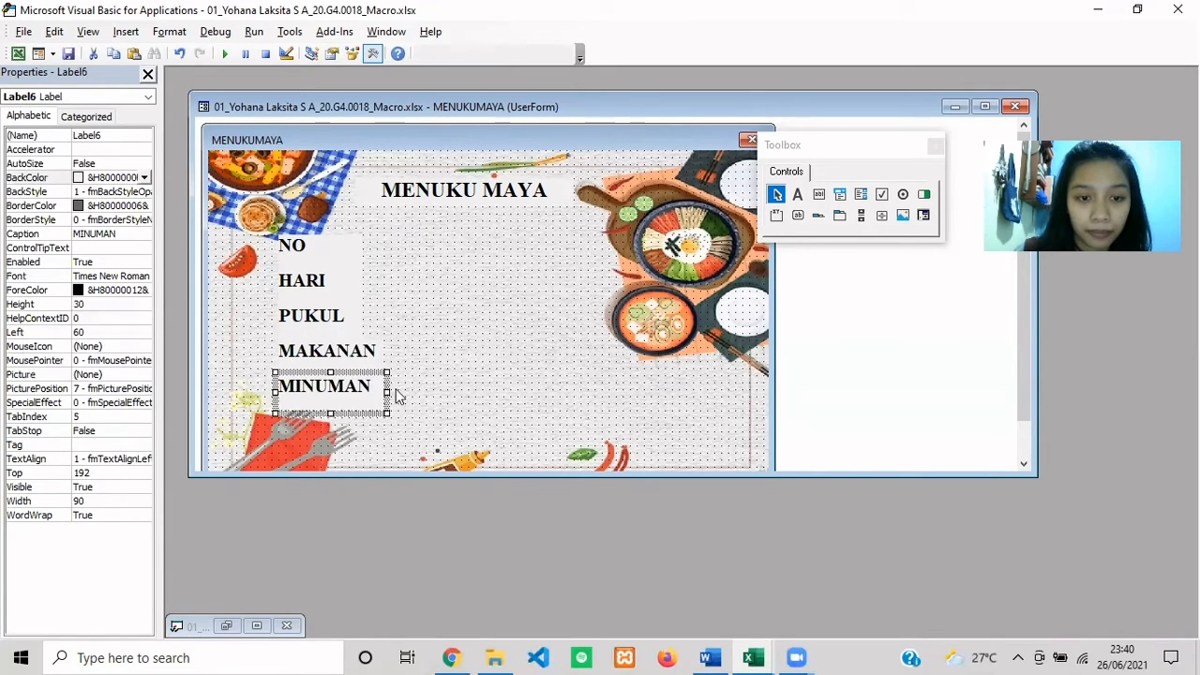
click(418, 386)
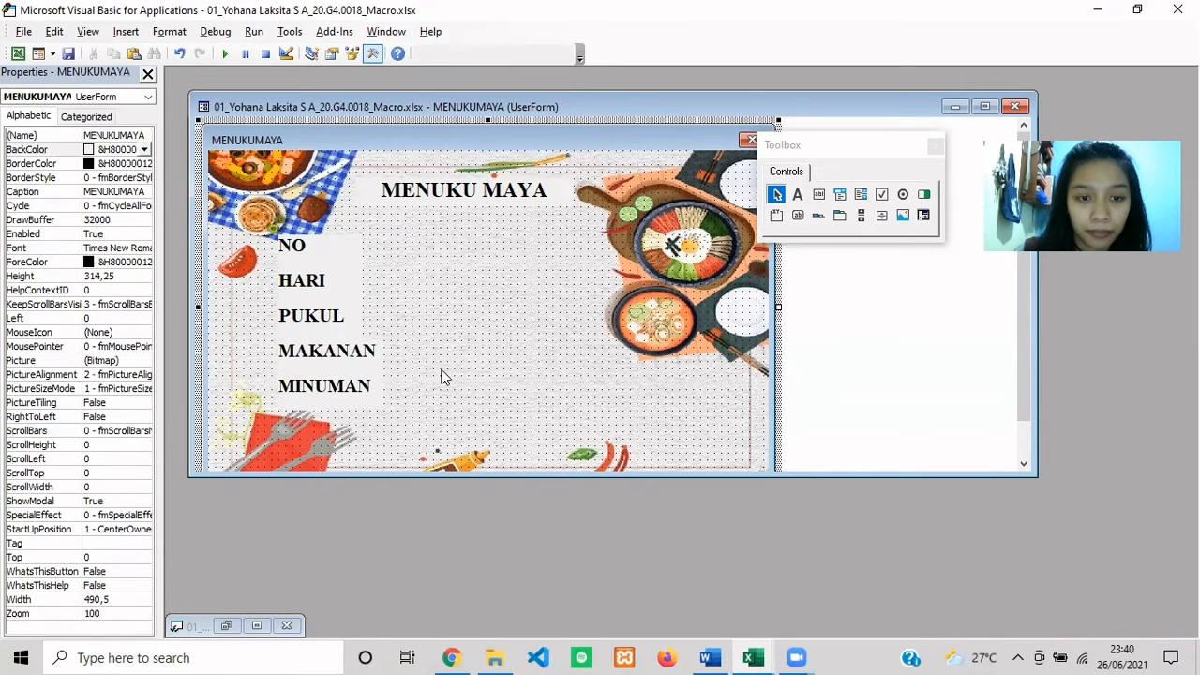
Set the Name property of the first two field labels to NO and HARI, matching their captions.
click(311, 246)
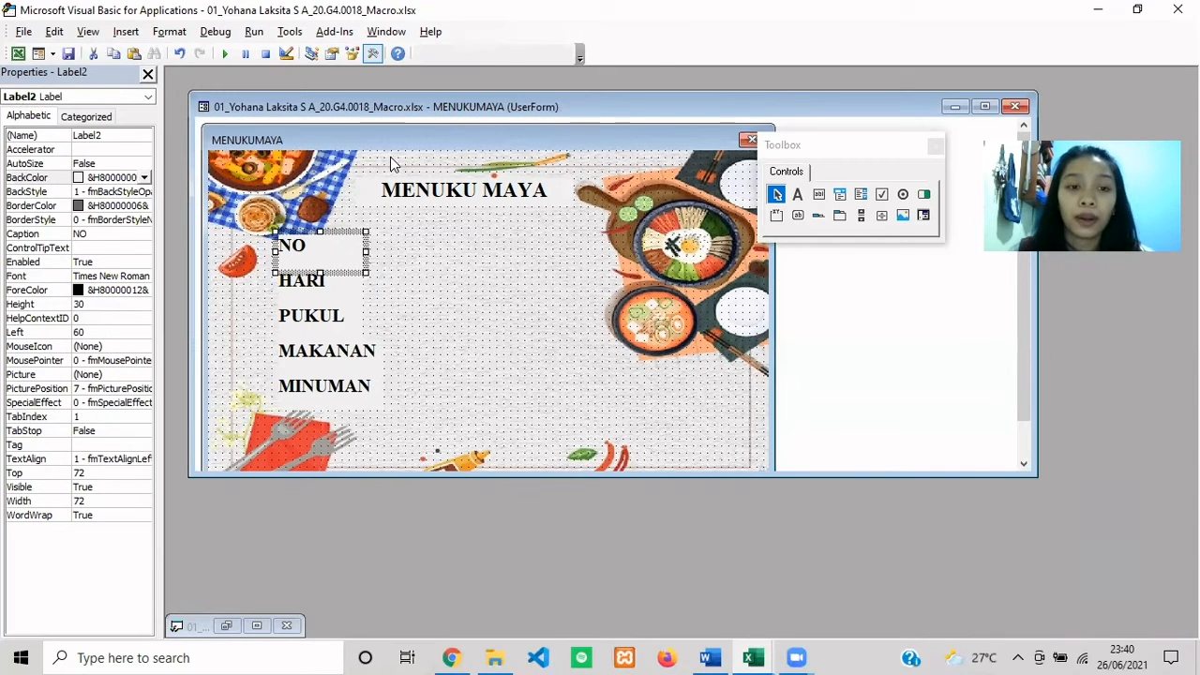
click(119, 136)
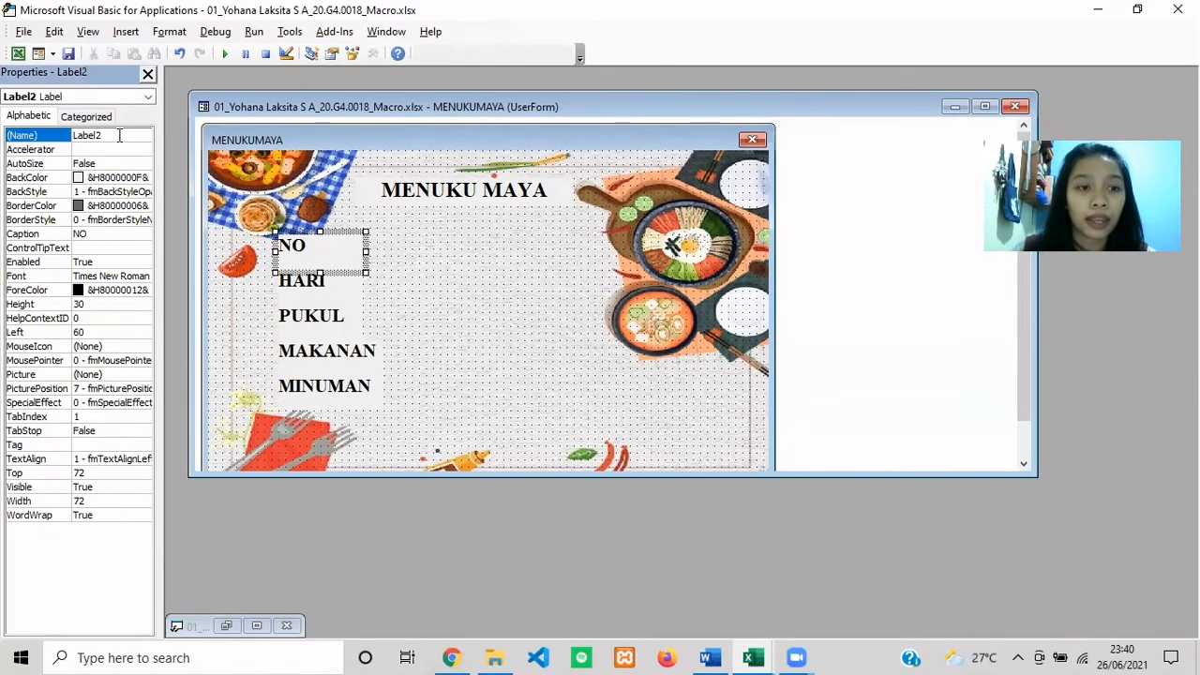
click(119, 136)
double_click(119, 136)
text(NO)
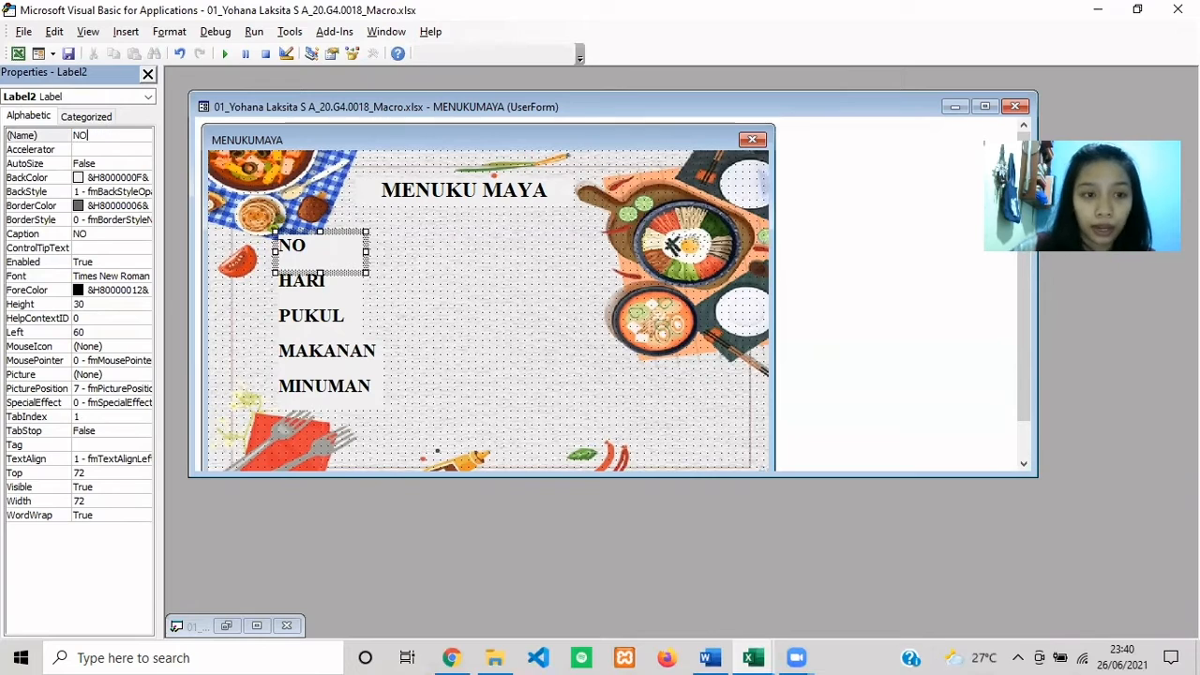
click(297, 286)
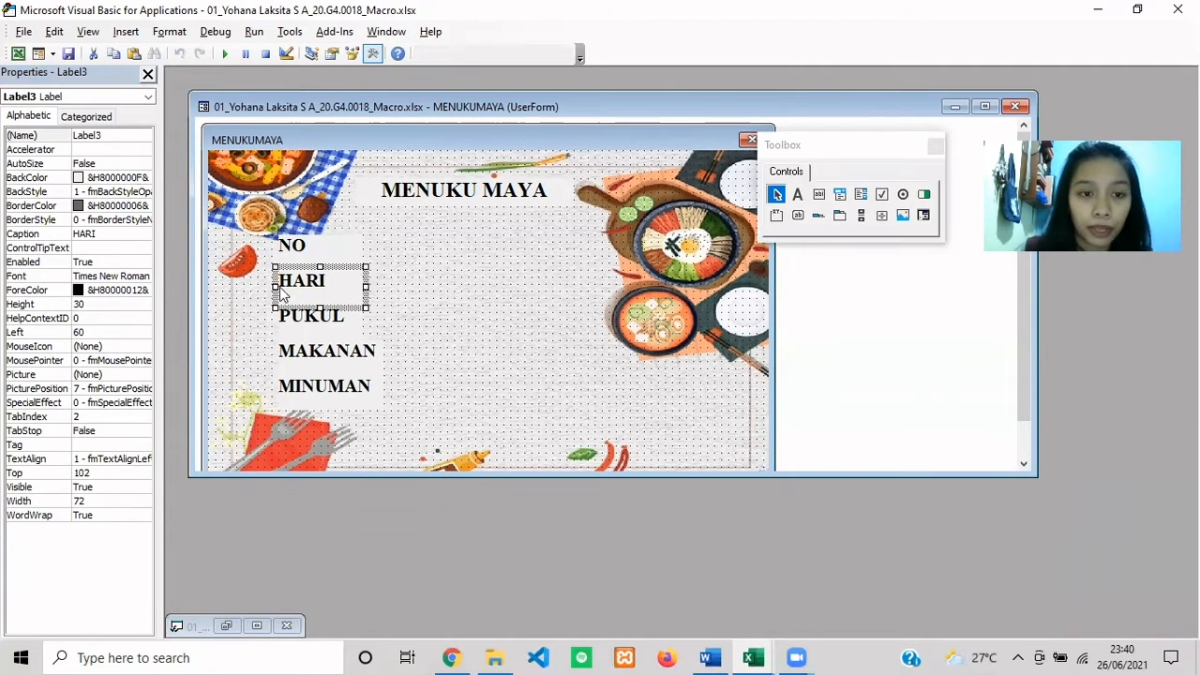
click(109, 138)
double_click(108, 138)
text(HARI)
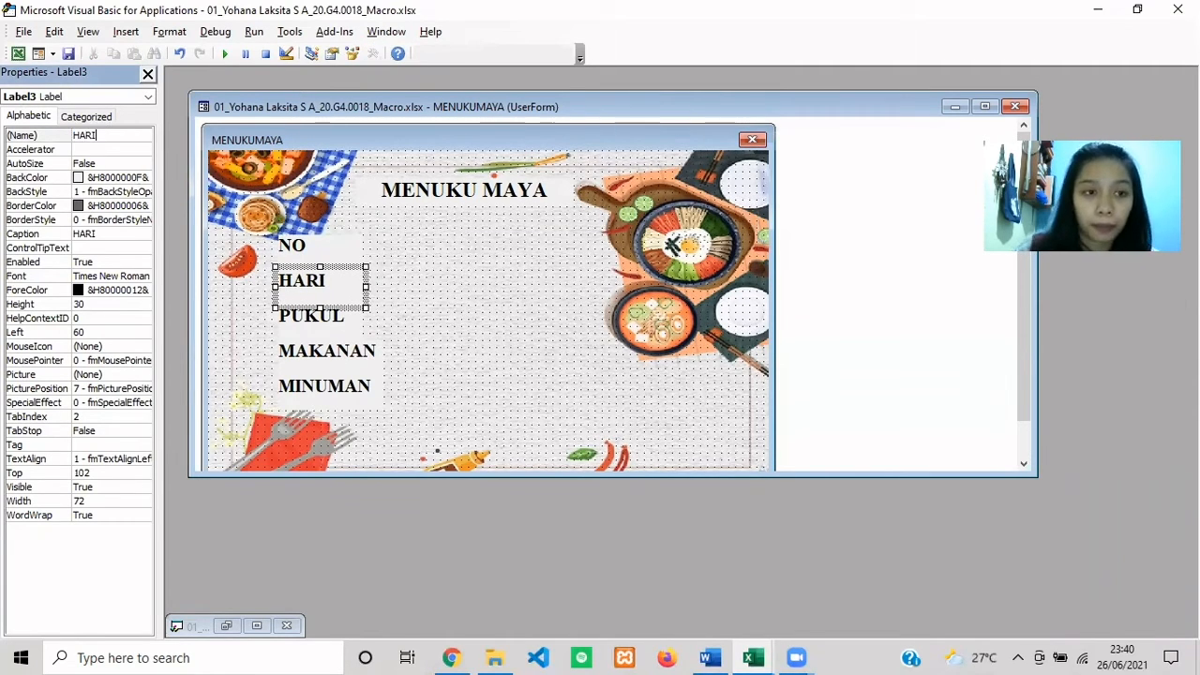
Set the Name property of the third field label to PUKUL and the fourth to MAKANAN.
click(328, 328)
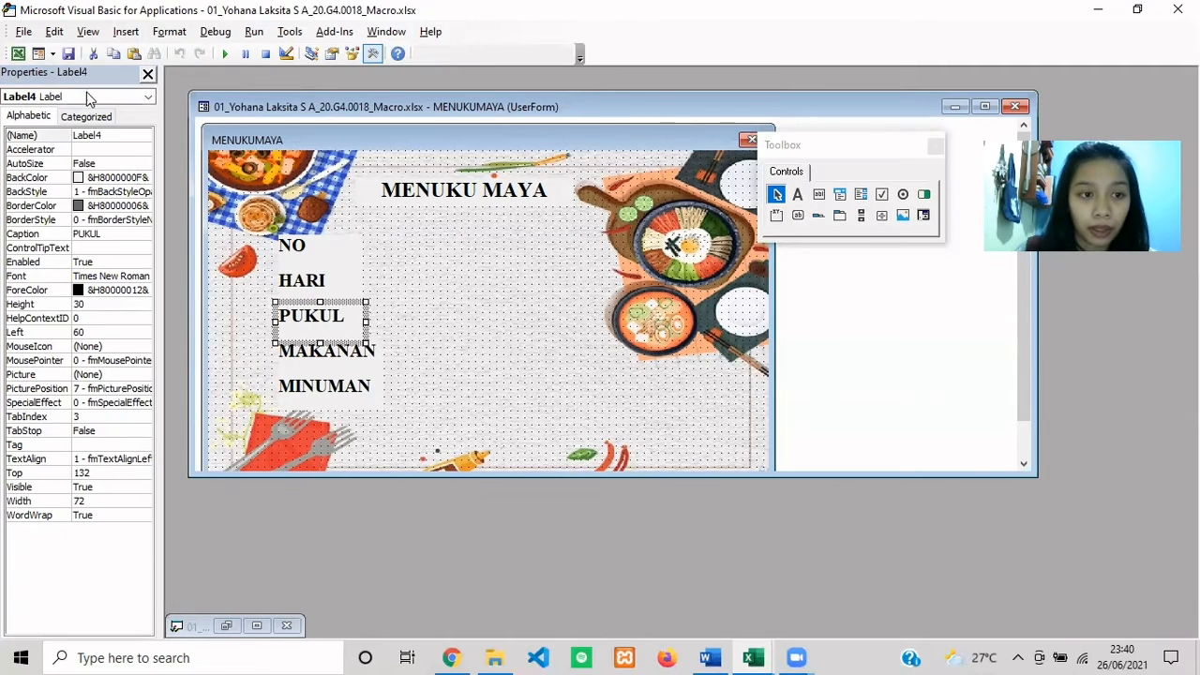
click(112, 137)
double_click(112, 137)
text(PU)
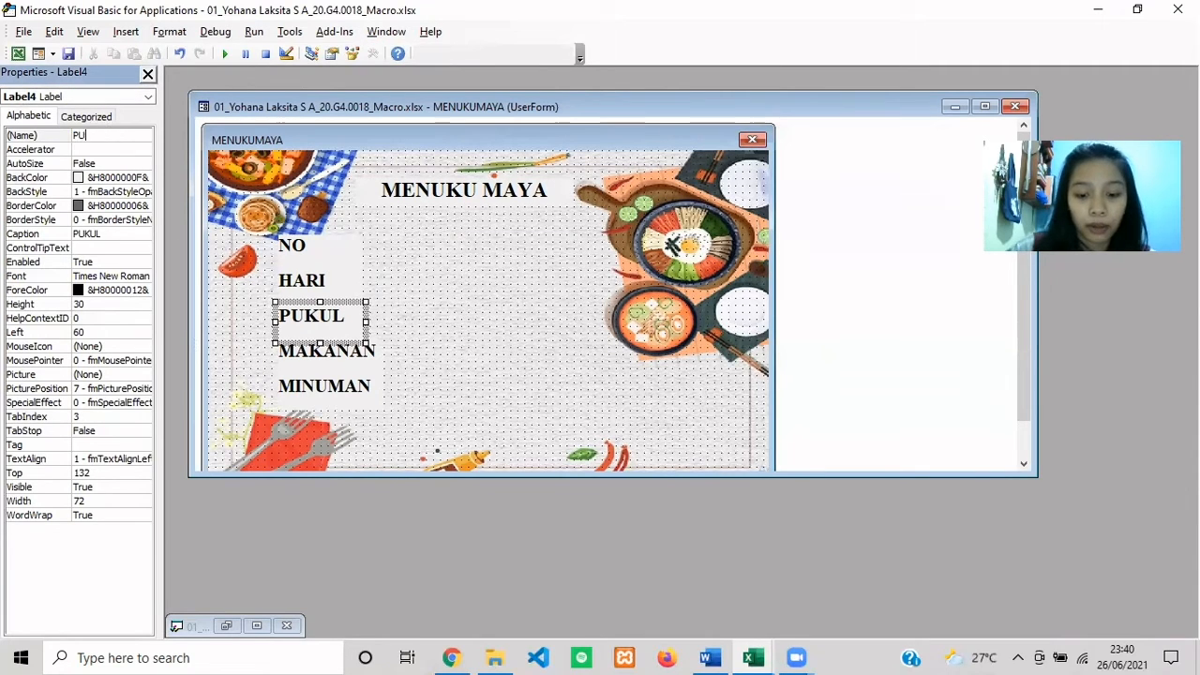
text(KUL)
click(312, 362)
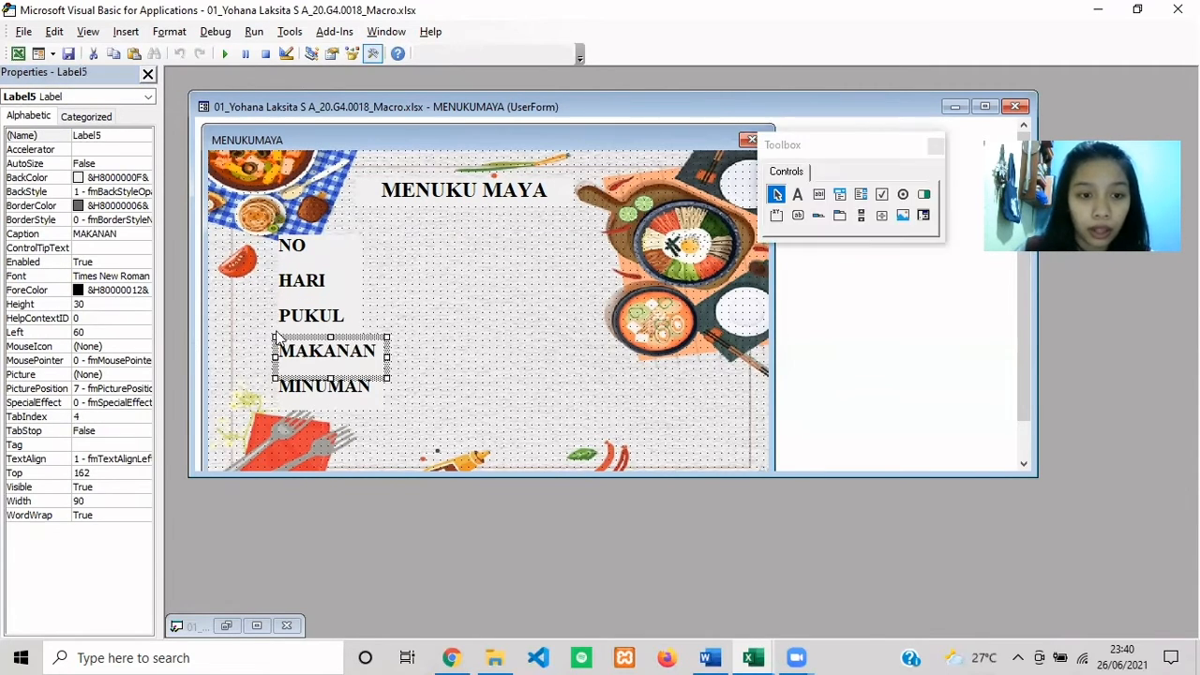
click(134, 134)
double_click(133, 134)
text(MAKANAN)
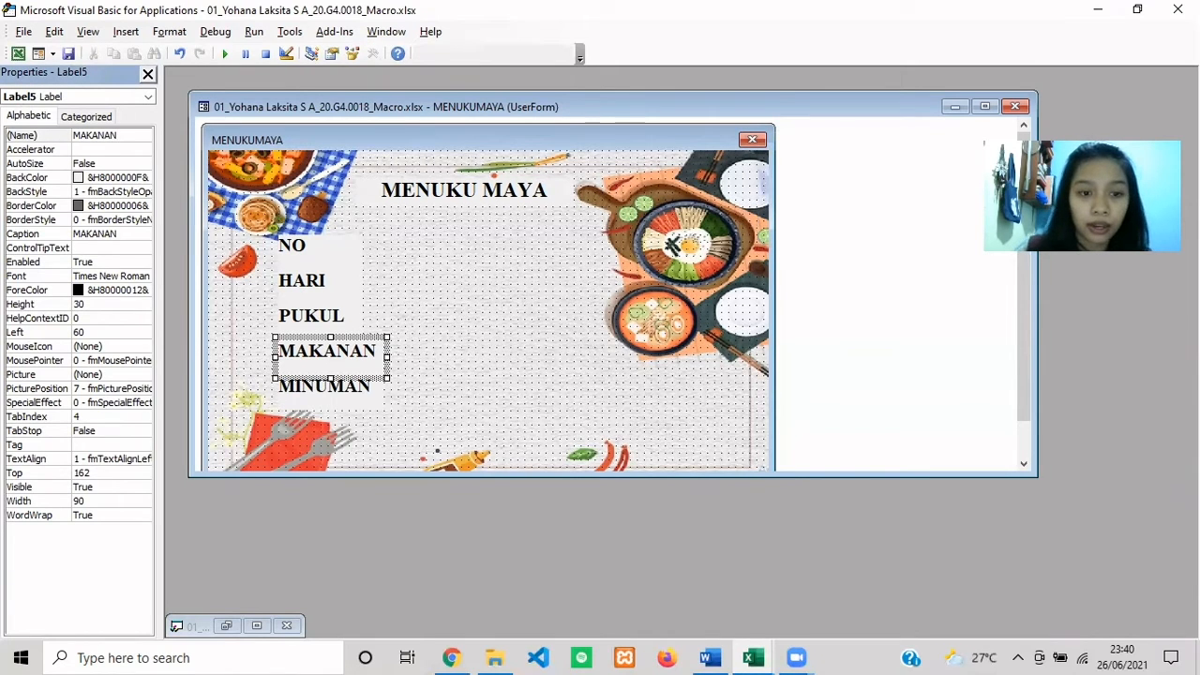
Set the Name property of the last field label to MINUMAN.
click(378, 399)
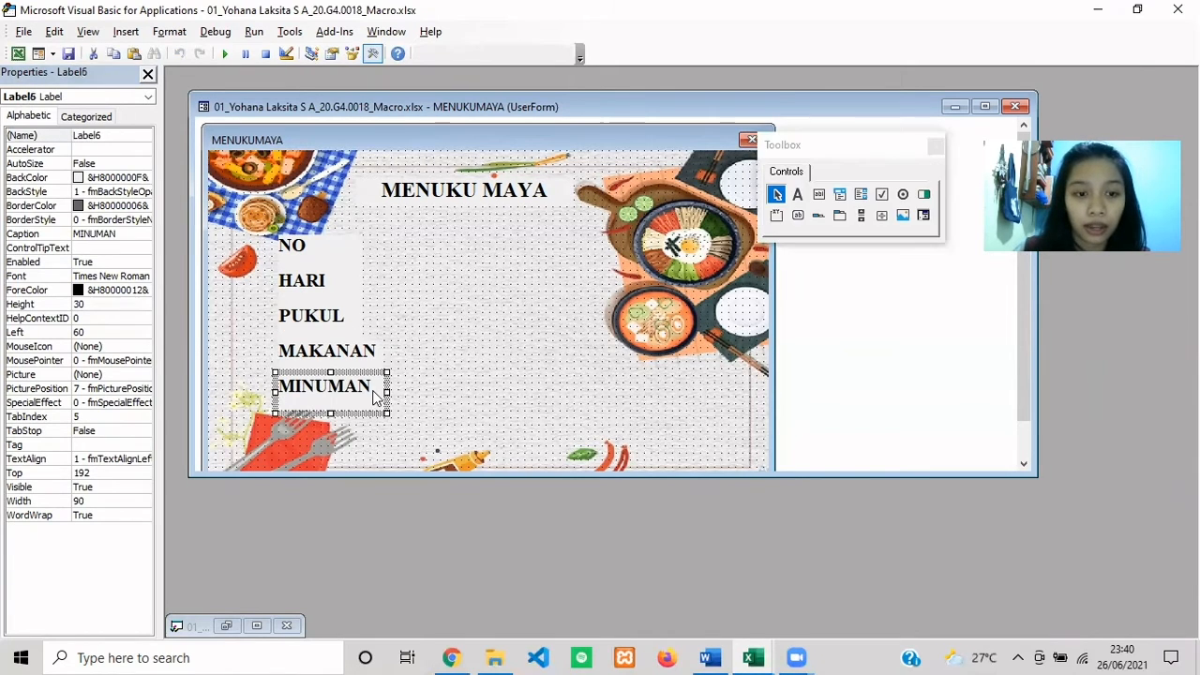
click(115, 136)
double_click(115, 137)
text(MIN)
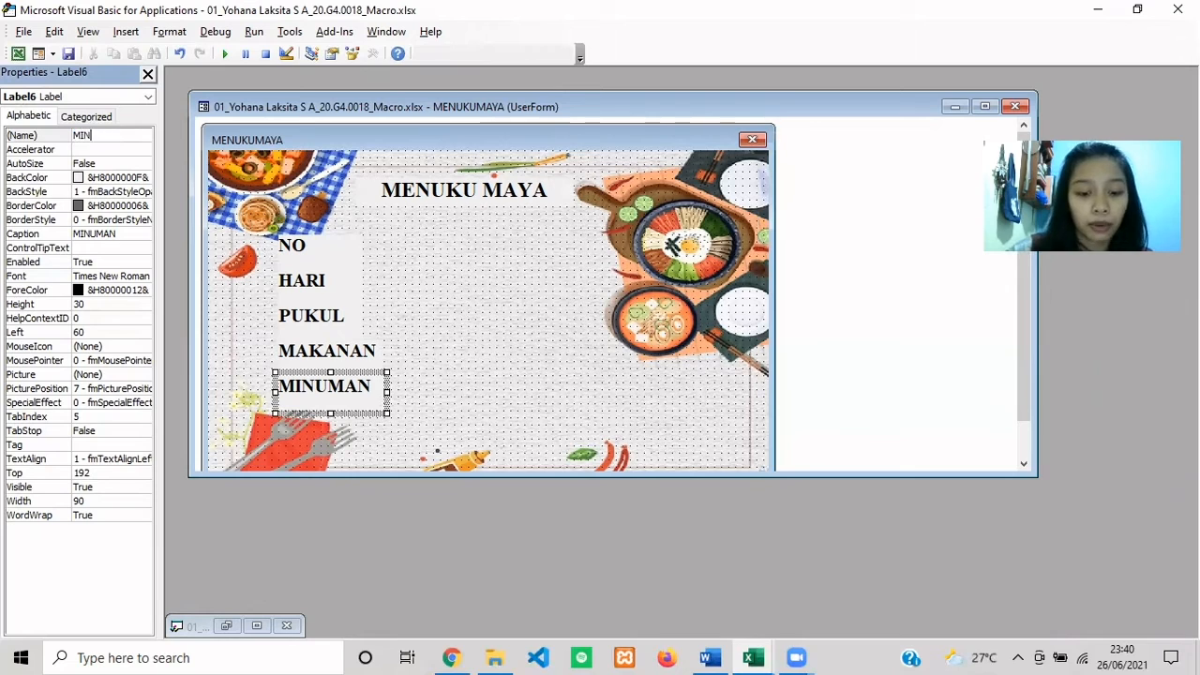
text(UMAN)
click(384, 309)
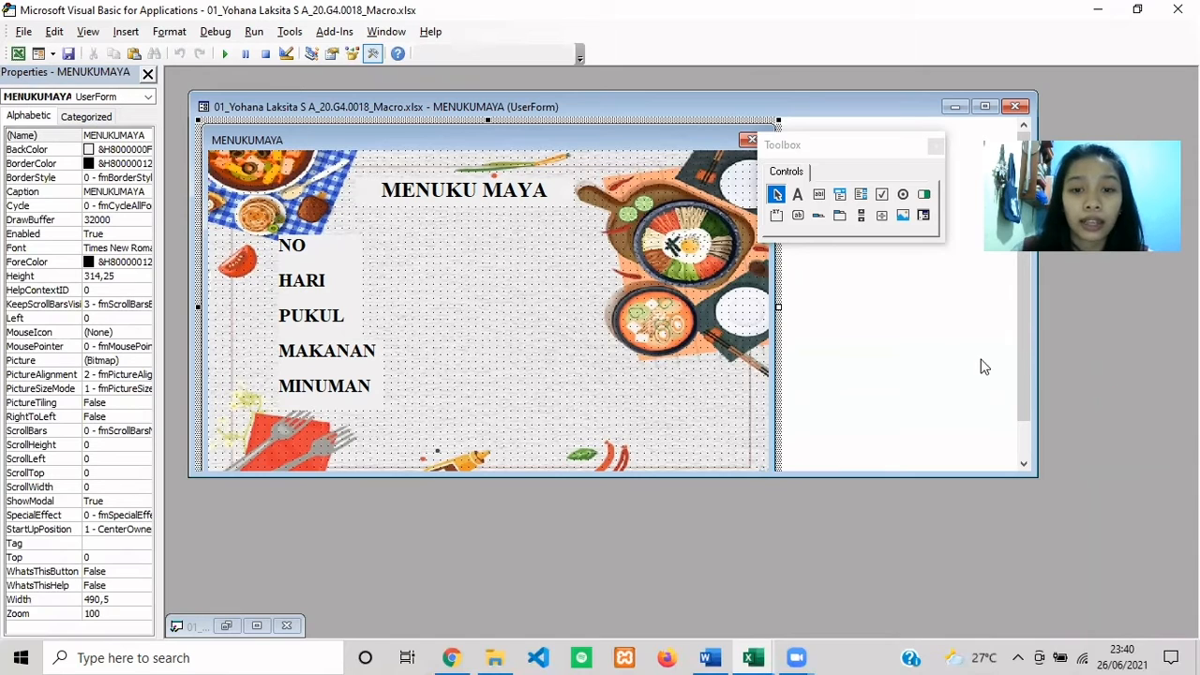
Draw a text box about 30 high beside the NO label, with its left edge at 144.
click(819, 194)
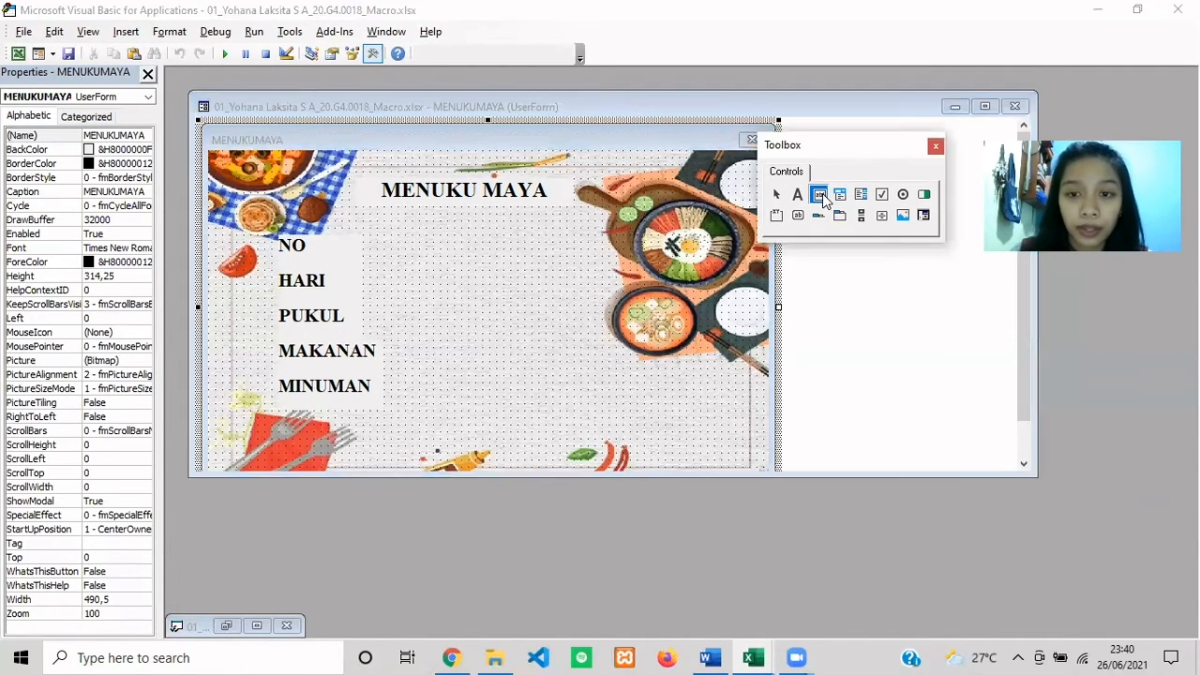
click(375, 238)
drag(375, 237, 569, 272)
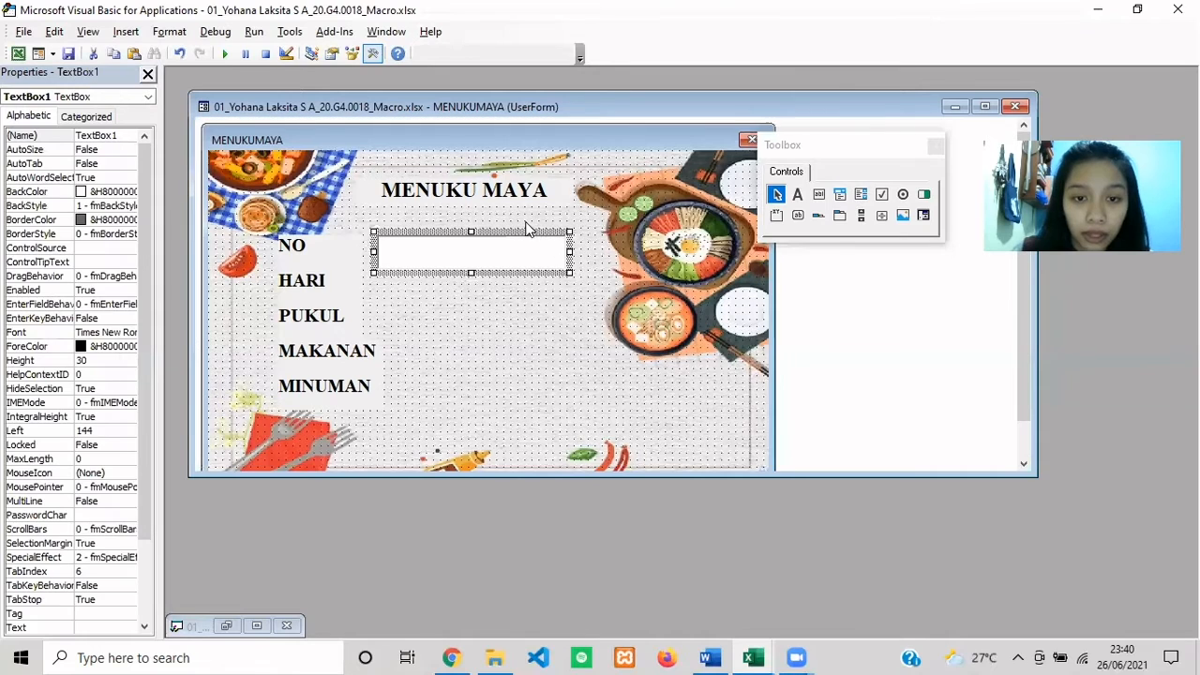
Move the NO text box so its left edge is at 156 and place a copy of it directly below, beside HARI.
drag(531, 232, 546, 232)
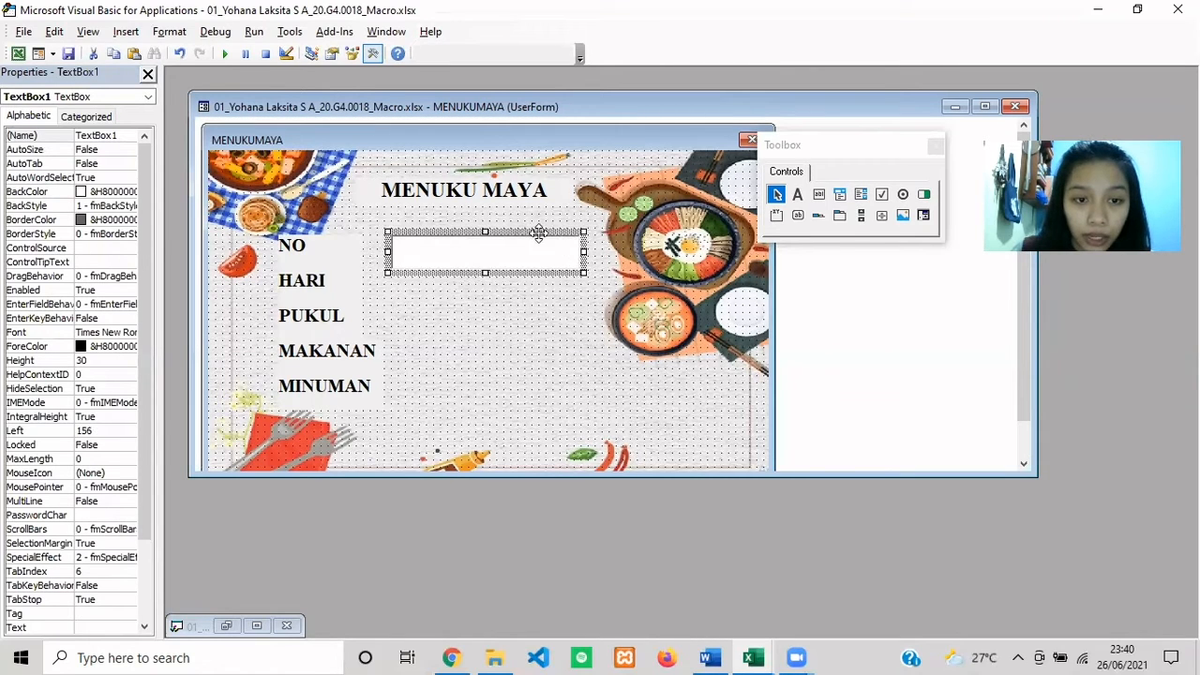
click(509, 298)
click(493, 251)
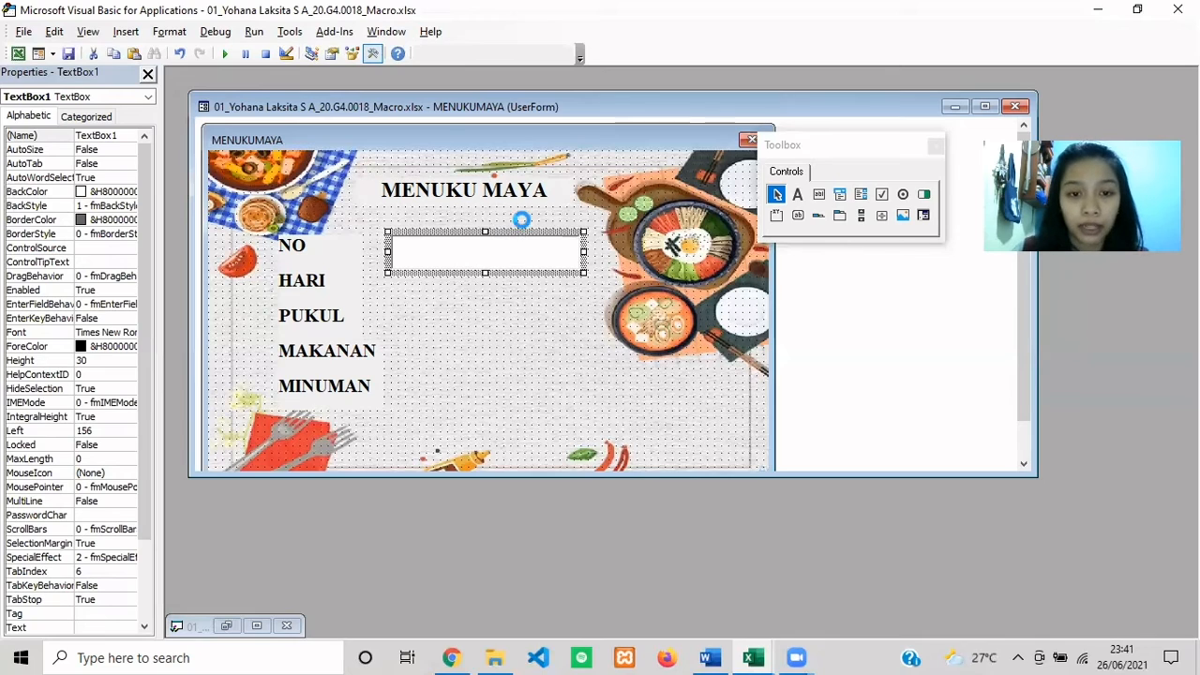
key(ctrl+v)
drag(528, 298, 529, 271)
click(529, 245)
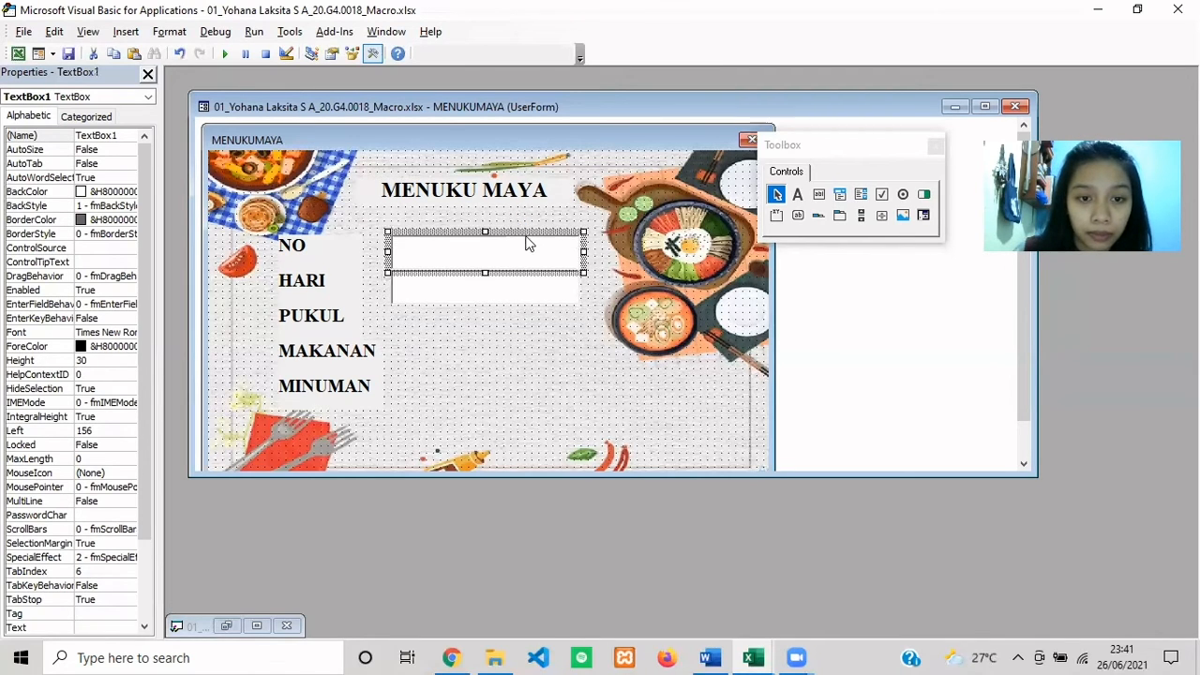
Paste three more copies of the text box and stack them beside the PUKUL, MAKANAN and MINUMAN labels.
click(526, 286)
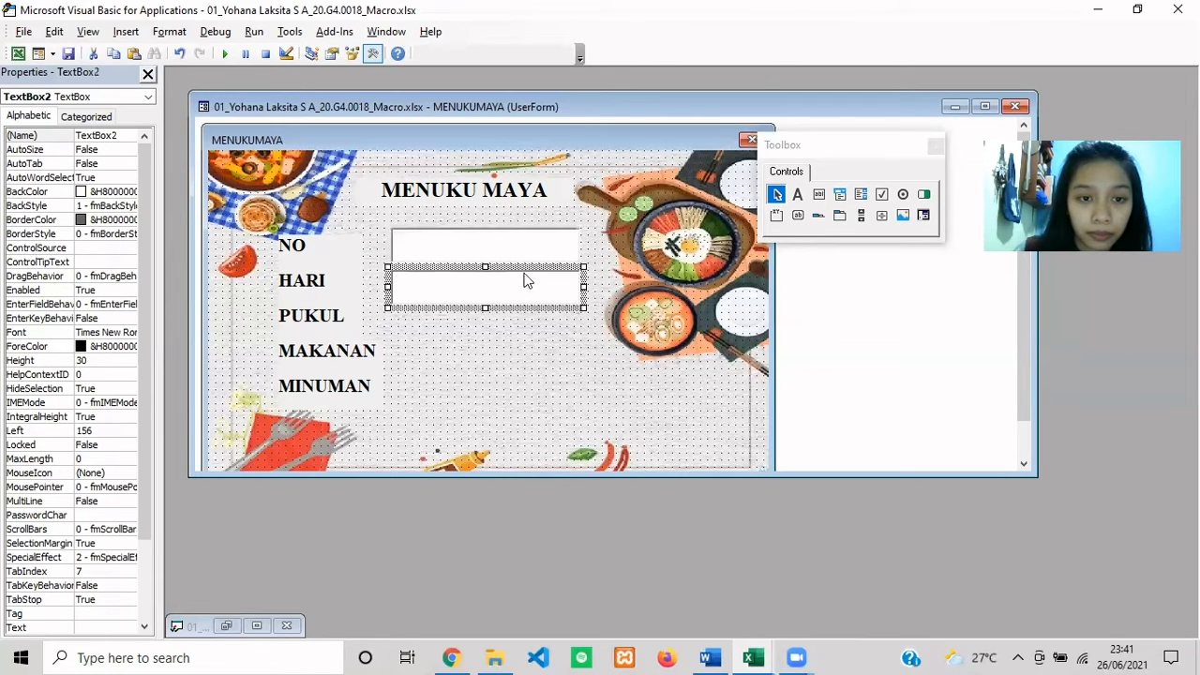
key(ctrl+v)
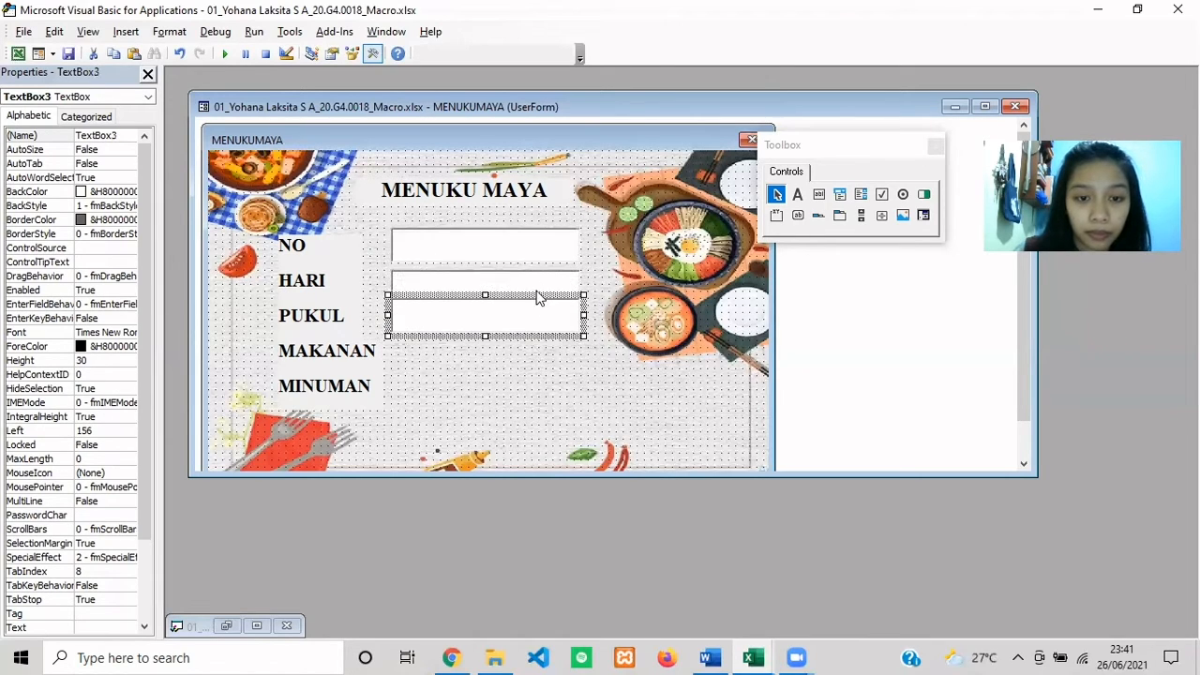
key(ctrl+v)
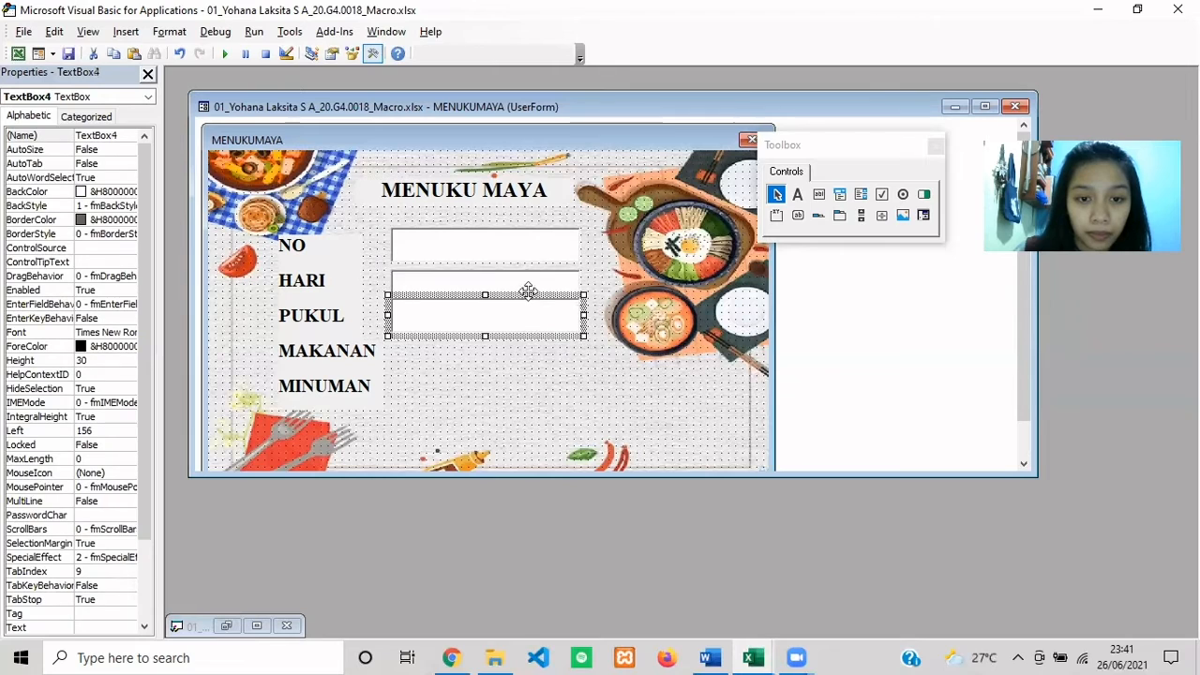
drag(531, 293, 541, 377)
key(ctrl+v)
click(597, 343)
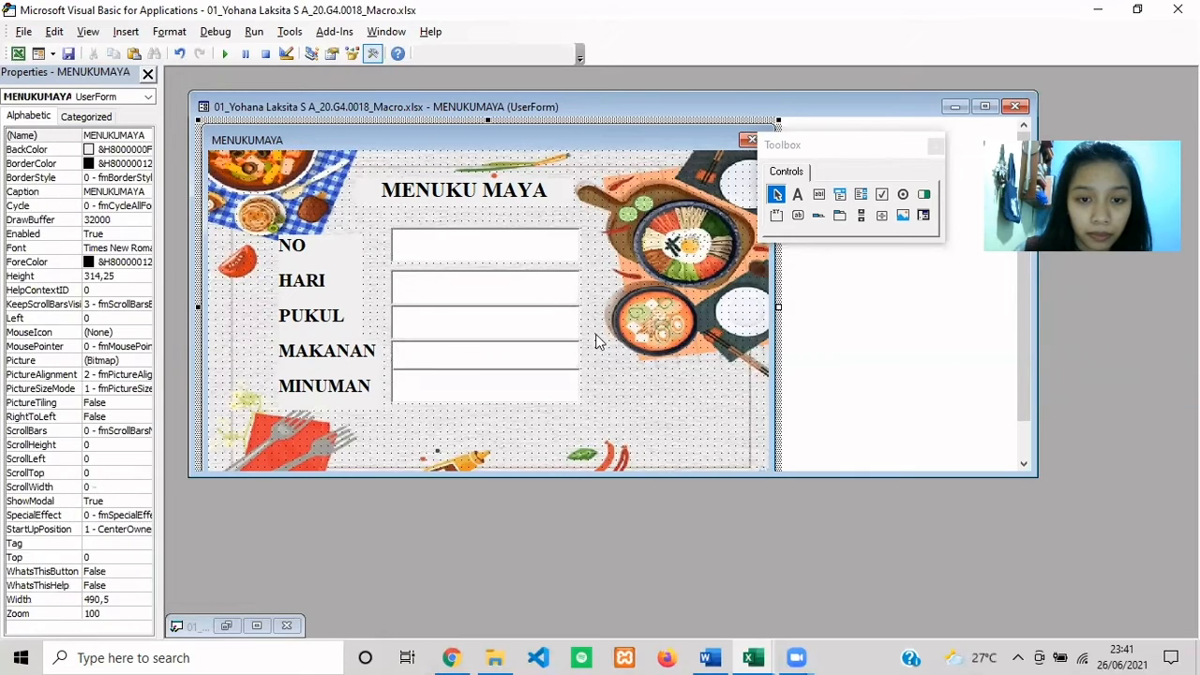
Adjust the vertical positions of the text boxes so they are evenly stacked and each lines up with its label.
click(522, 286)
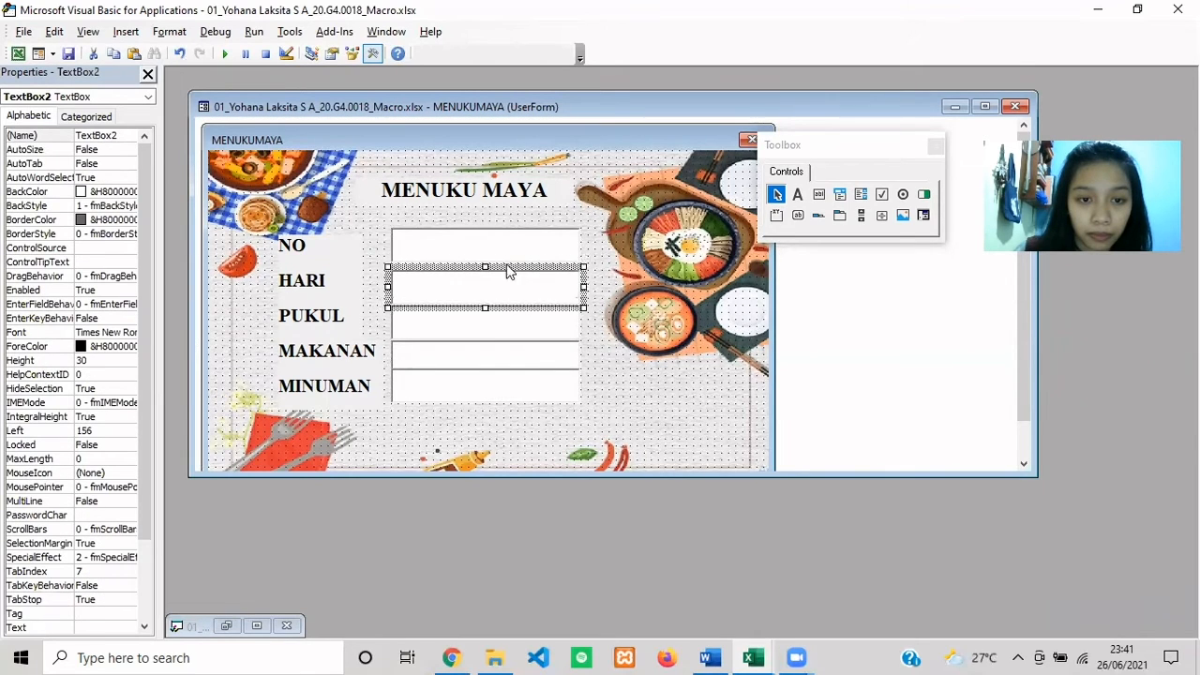
drag(507, 267, 507, 261)
click(487, 318)
drag(489, 301, 490, 329)
click(478, 361)
click(633, 382)
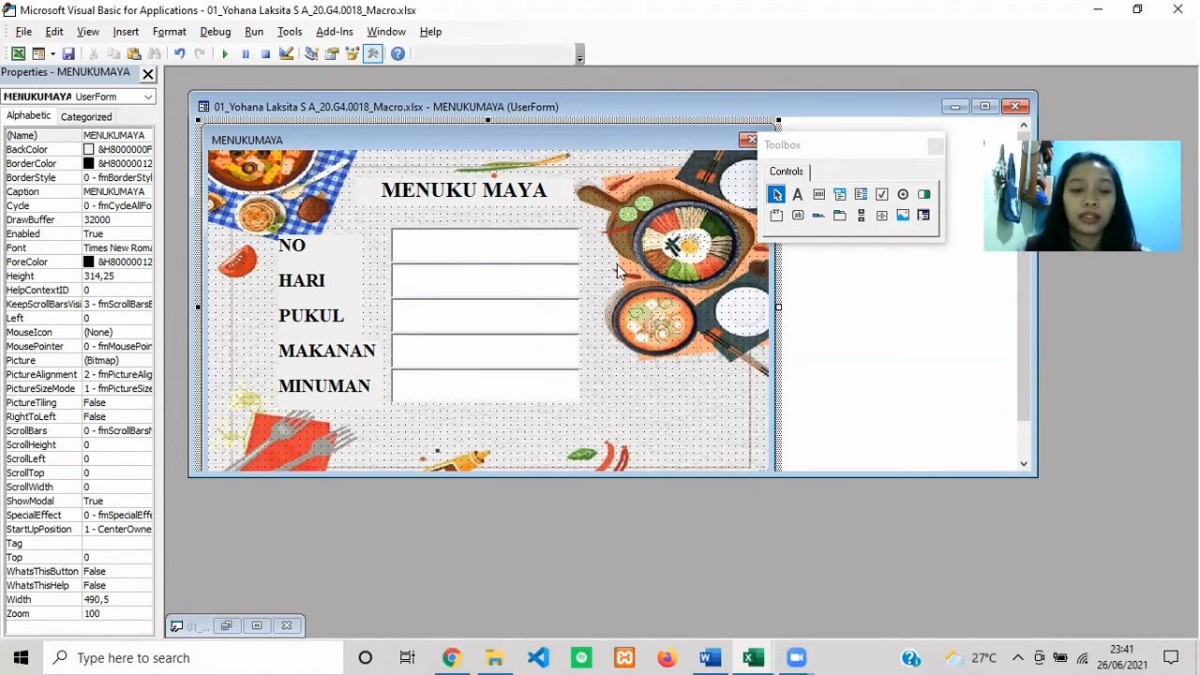
Set the Name property of the text box beside NO to TextNO and the one beside HARI to TextHARI.
click(548, 254)
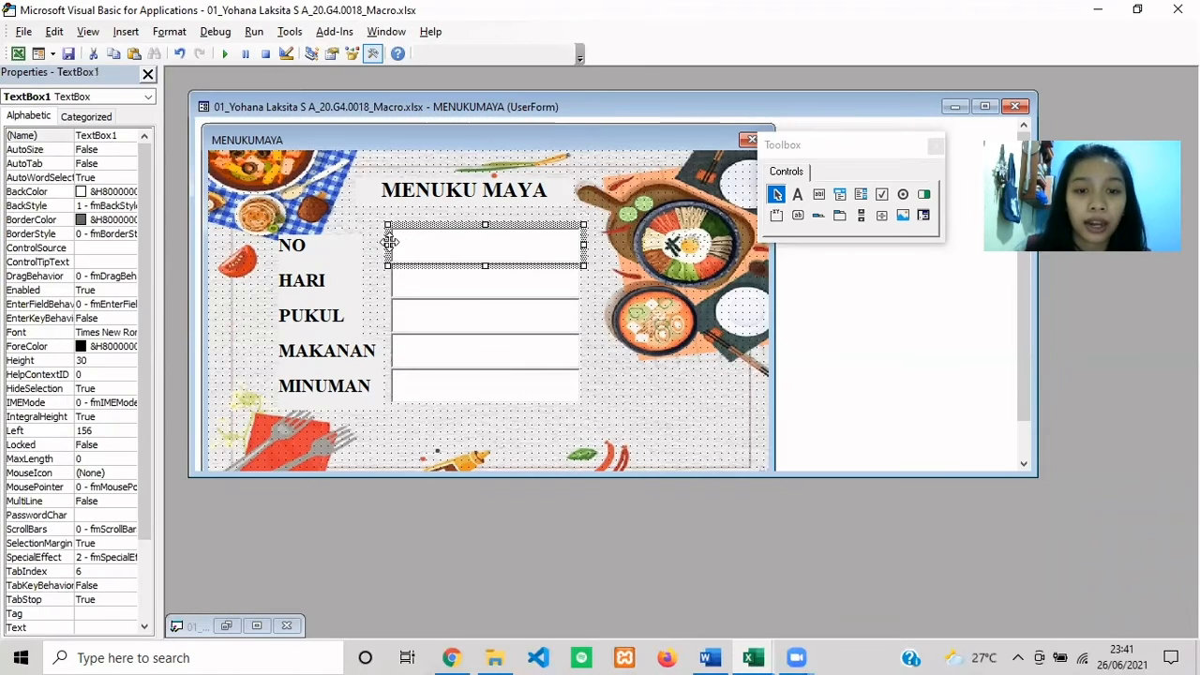
click(120, 135)
drag(110, 135, 100, 134)
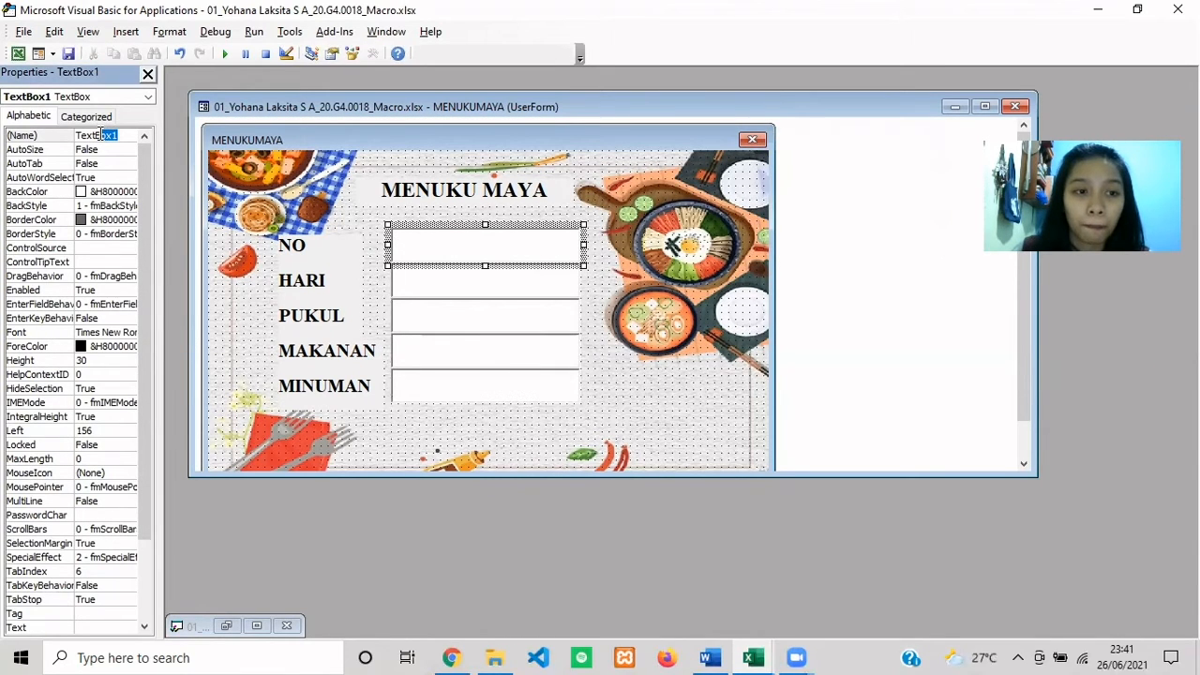
text(NO)
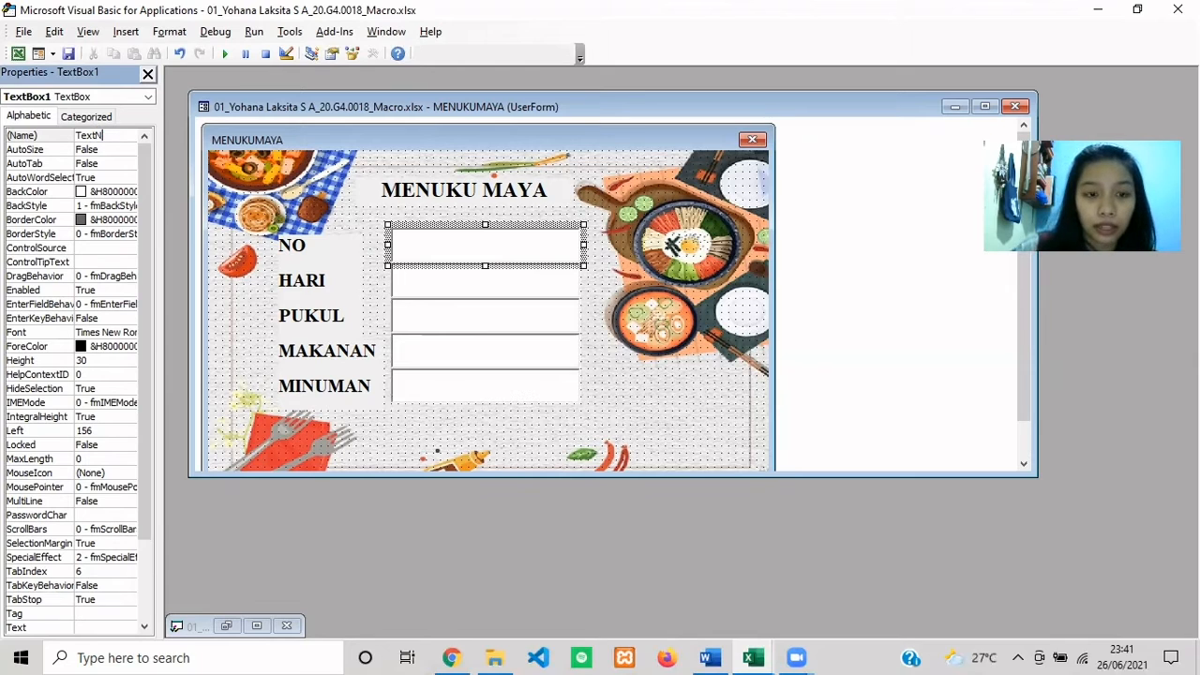
click(507, 289)
drag(119, 135, 97, 135)
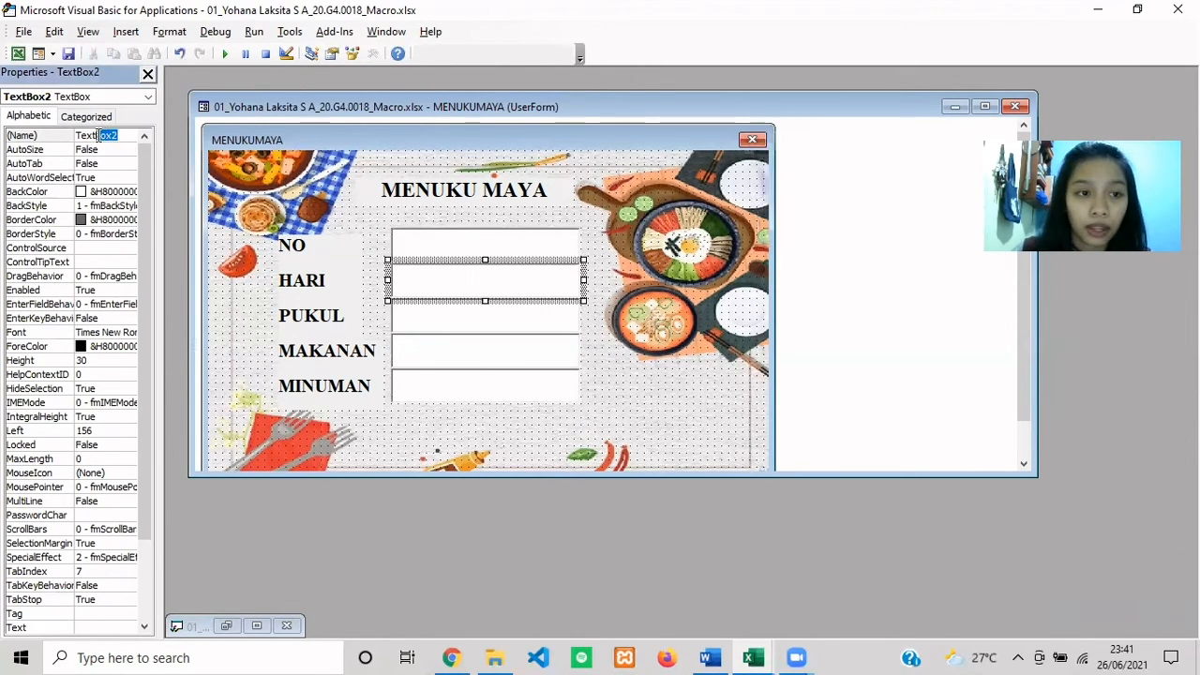
text(HARI)
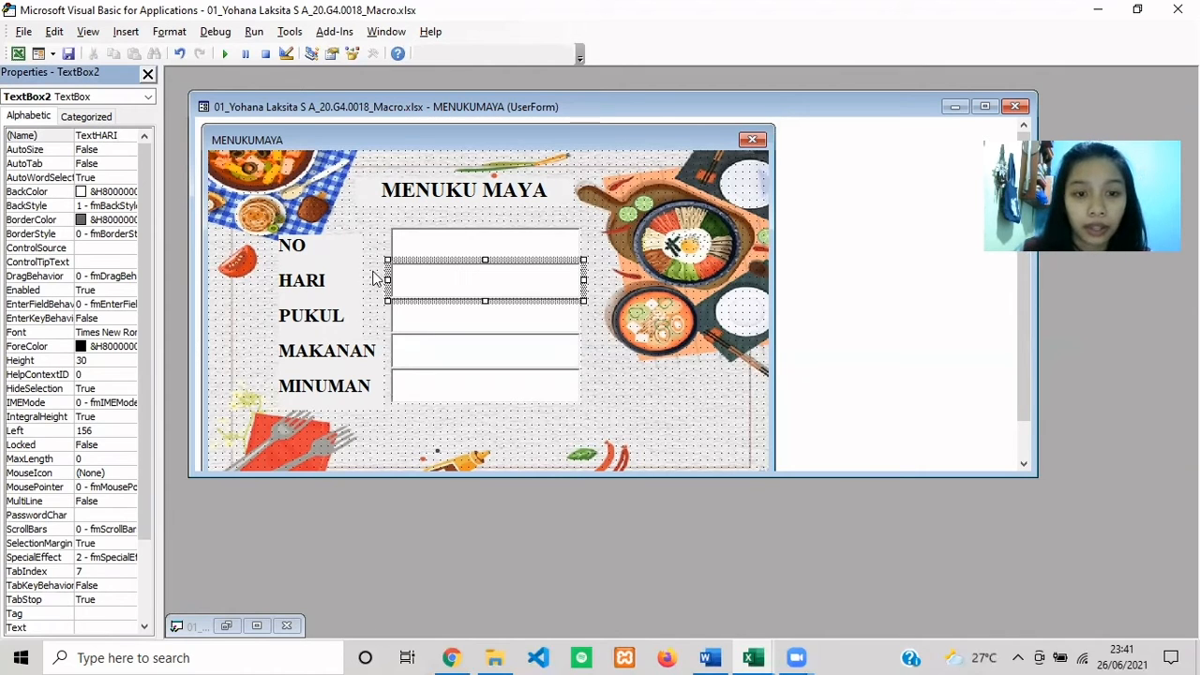
Set the Name property of the text box beside PUKUL to TextPUKUL and the one beside MAKANAN to TextMAKANAN.
click(431, 315)
drag(119, 135, 92, 135)
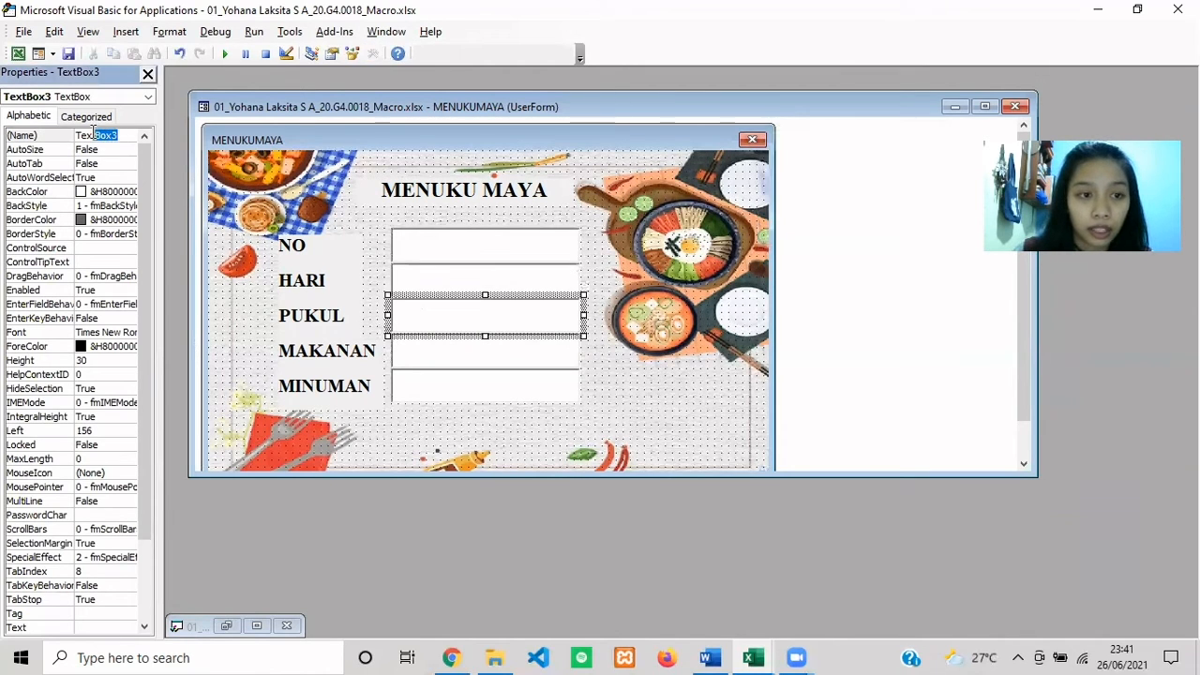
text(Tex)
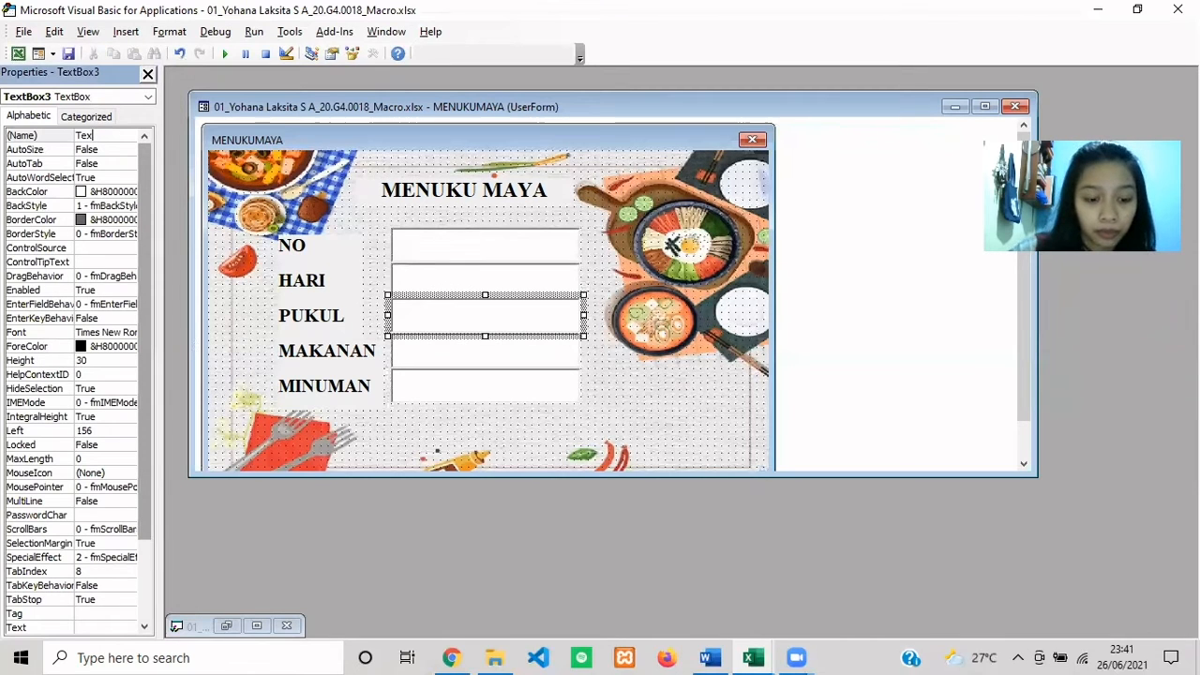
text(tPUKUL)
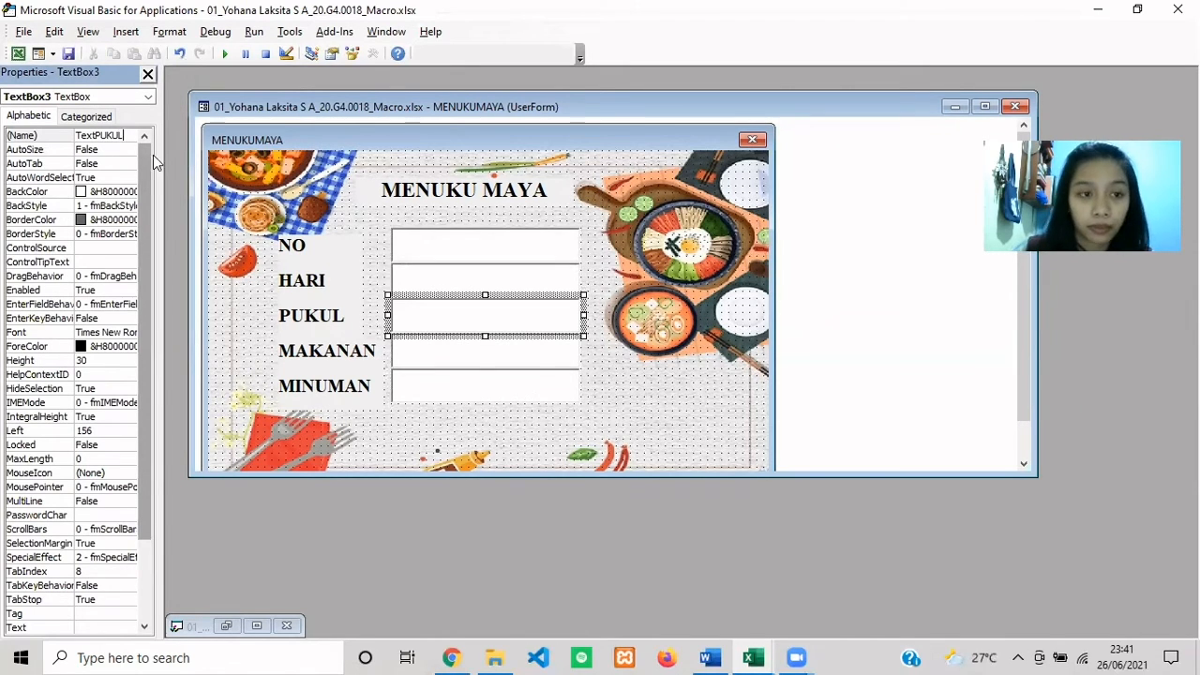
click(405, 346)
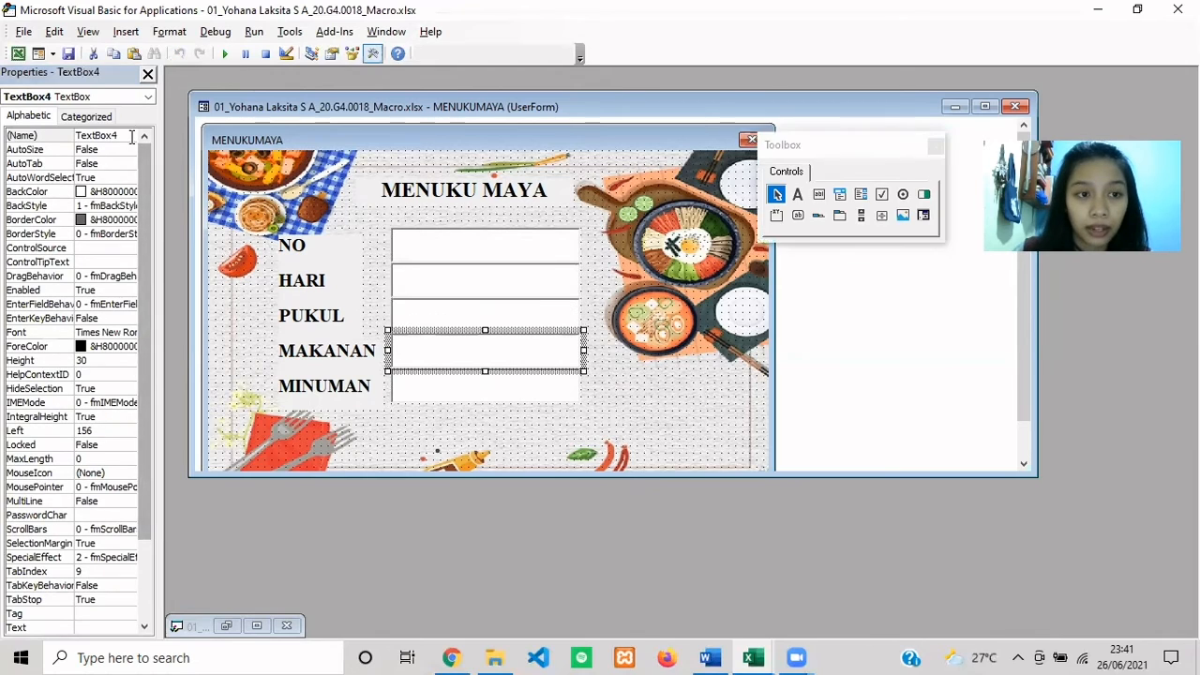
drag(118, 135, 96, 135)
text(MAKANAN)
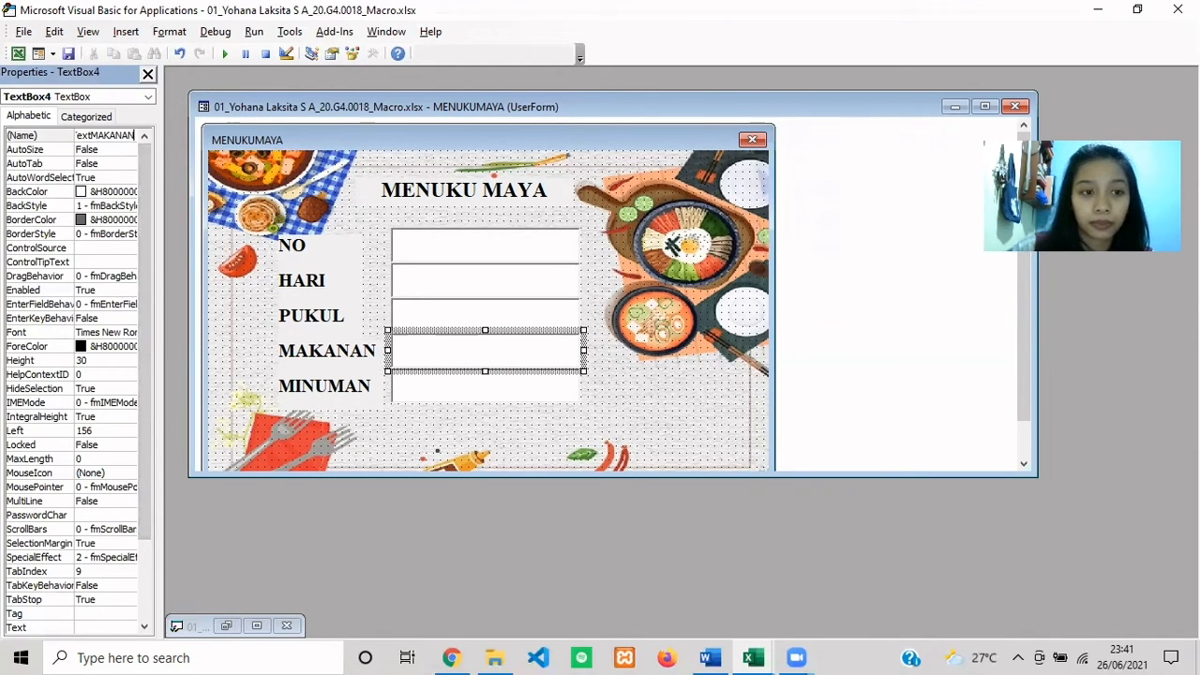
Set the Name property of the text box beside MINUMAN to TextMINUMAN.
click(428, 384)
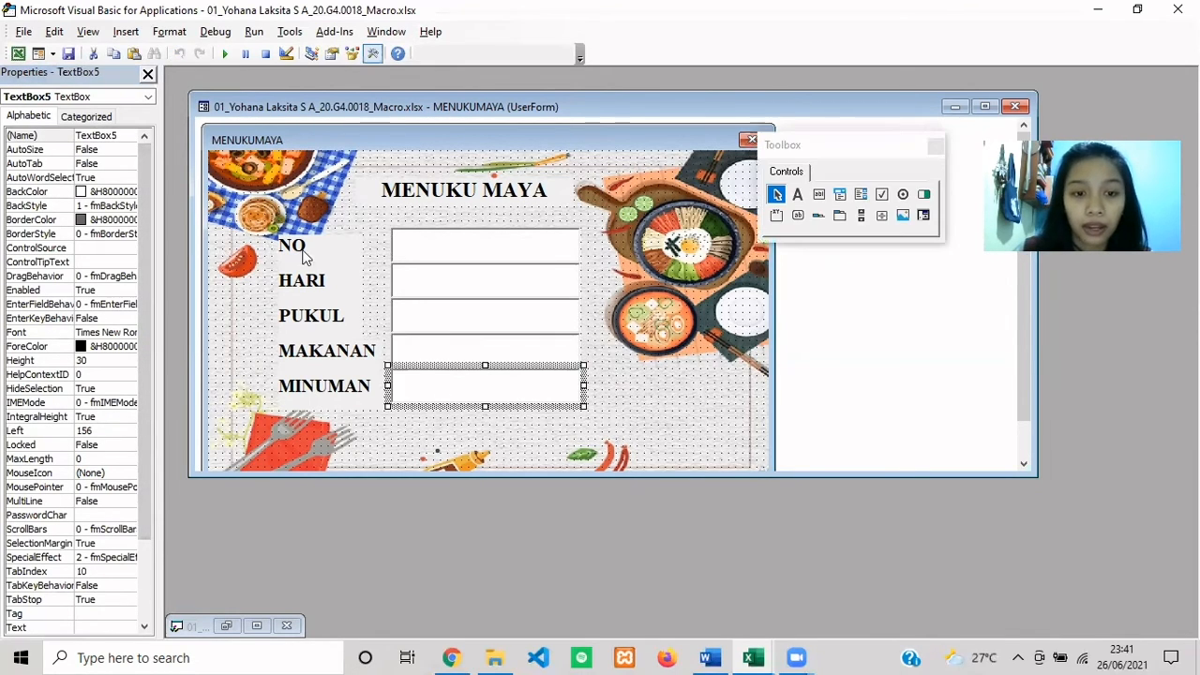
click(112, 135)
drag(113, 135, 97, 131)
text(M)
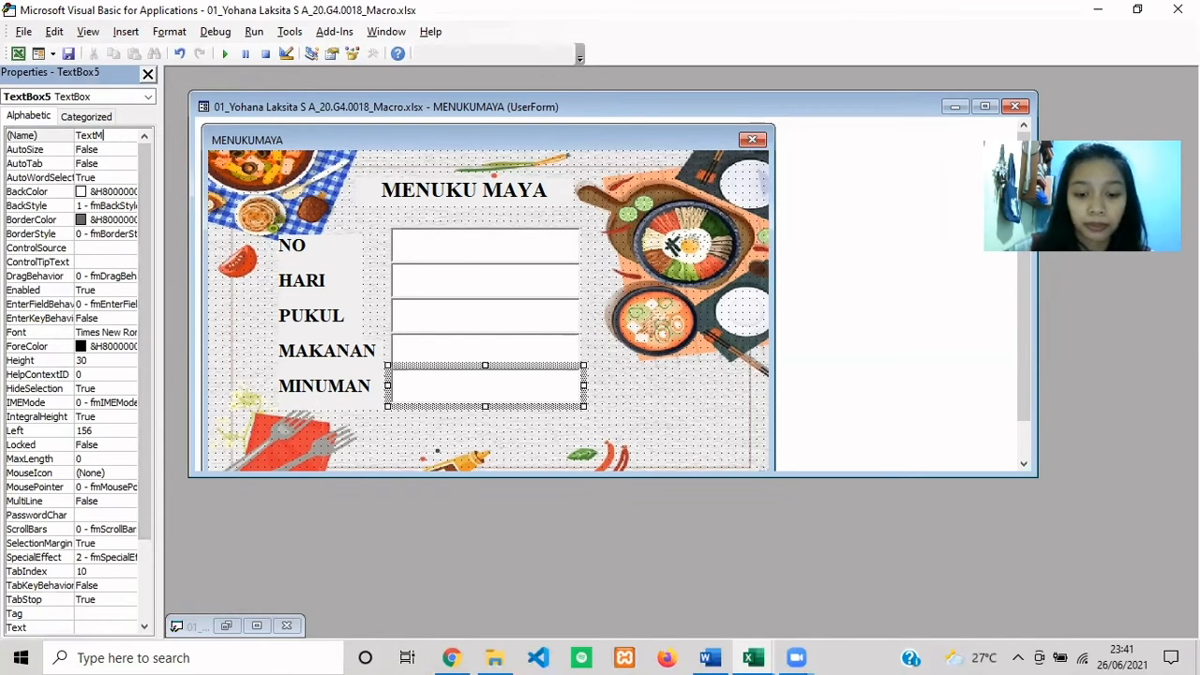
text(INUMAN)
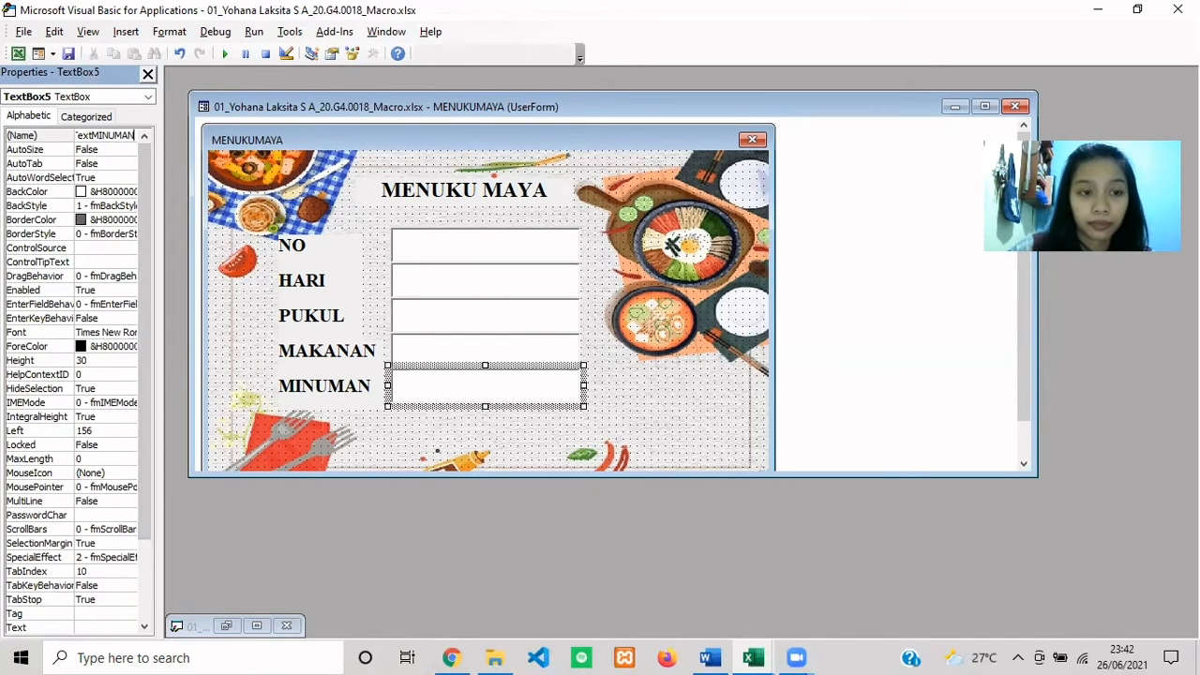
click(695, 368)
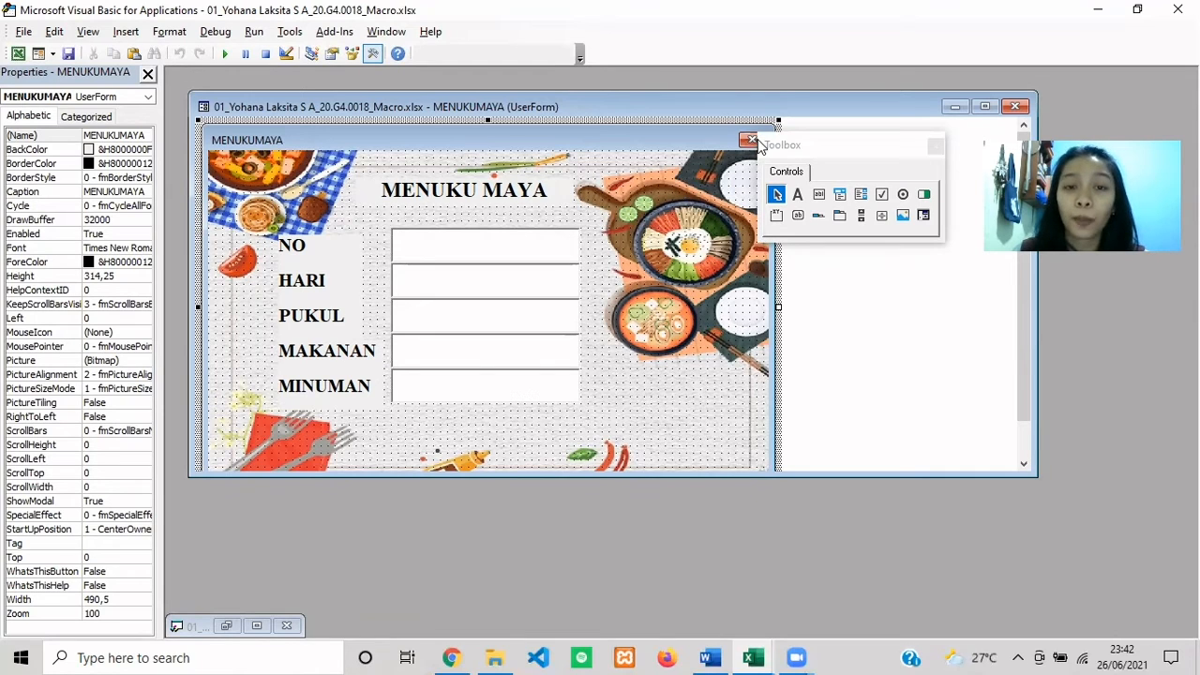
Draw a command button about 108 wide and 30 high beside the MINUMAN text box and place a copy directly below it.
click(800, 217)
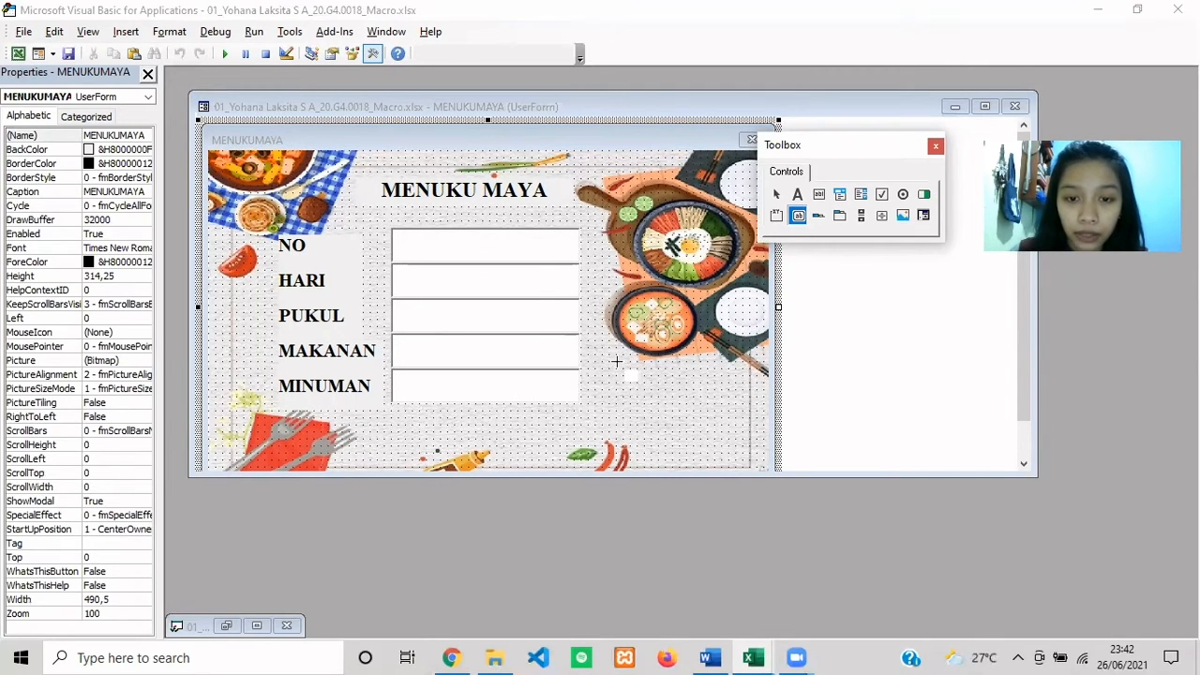
drag(609, 362, 738, 397)
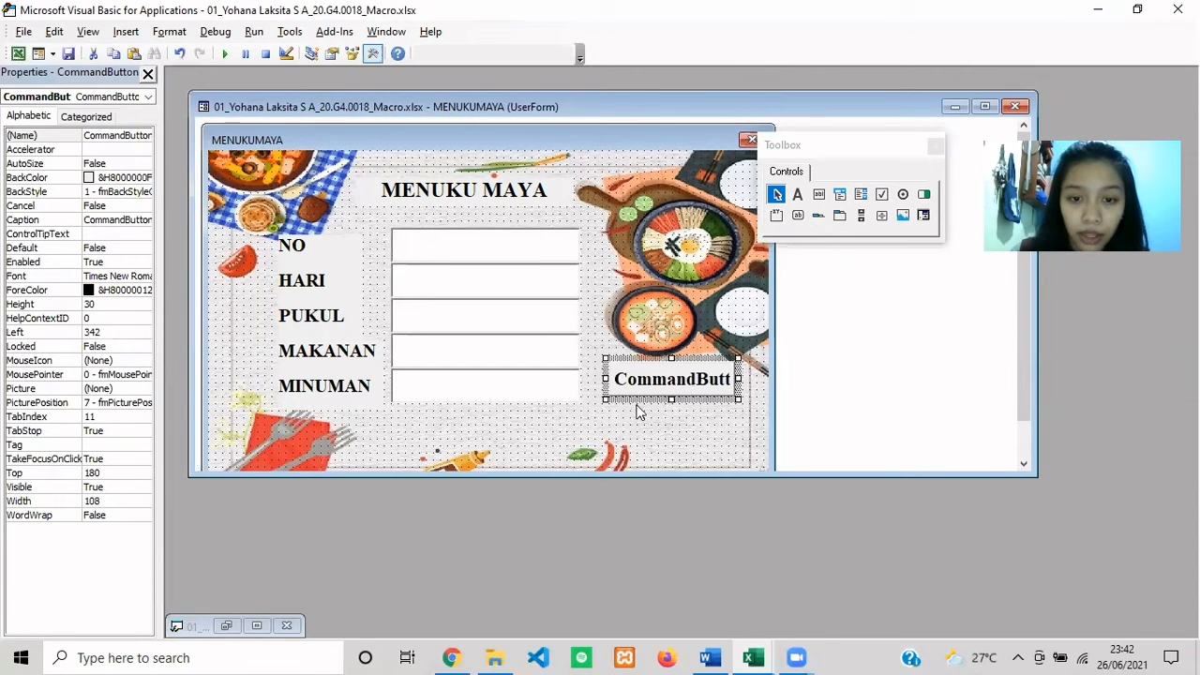
key(ctrl+c)
key(ctrl+v)
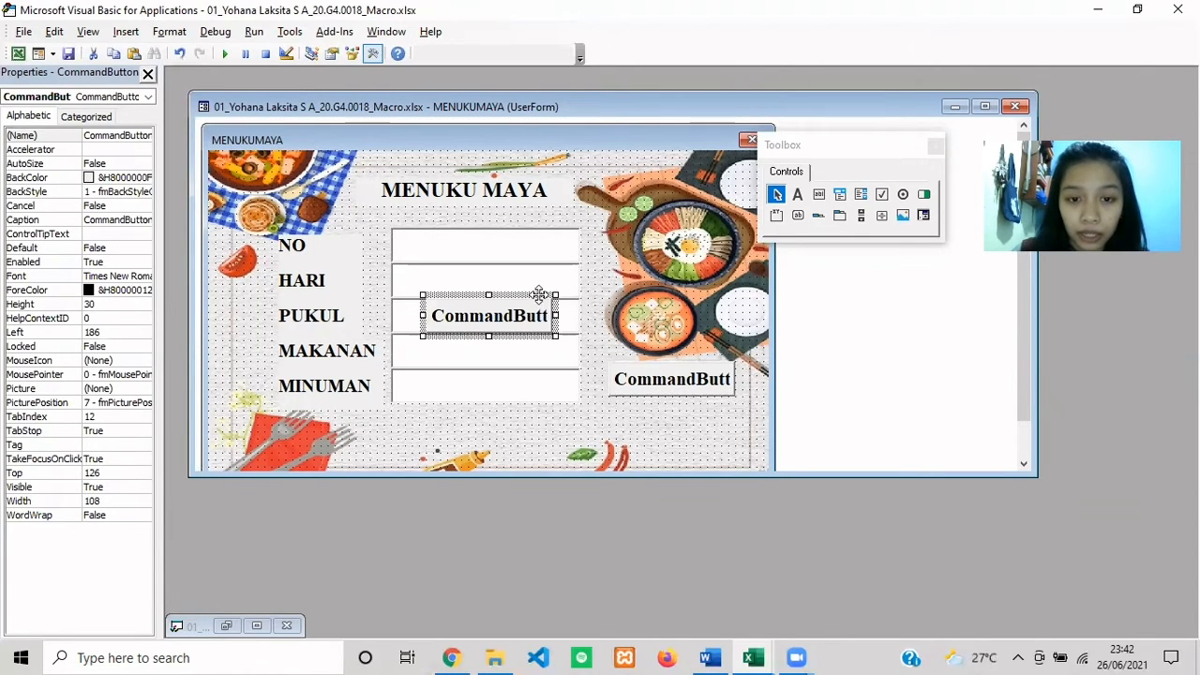
drag(539, 295, 723, 410)
Set the upper command button's Name to CMDSAVE and its Caption to SAVE.
click(701, 384)
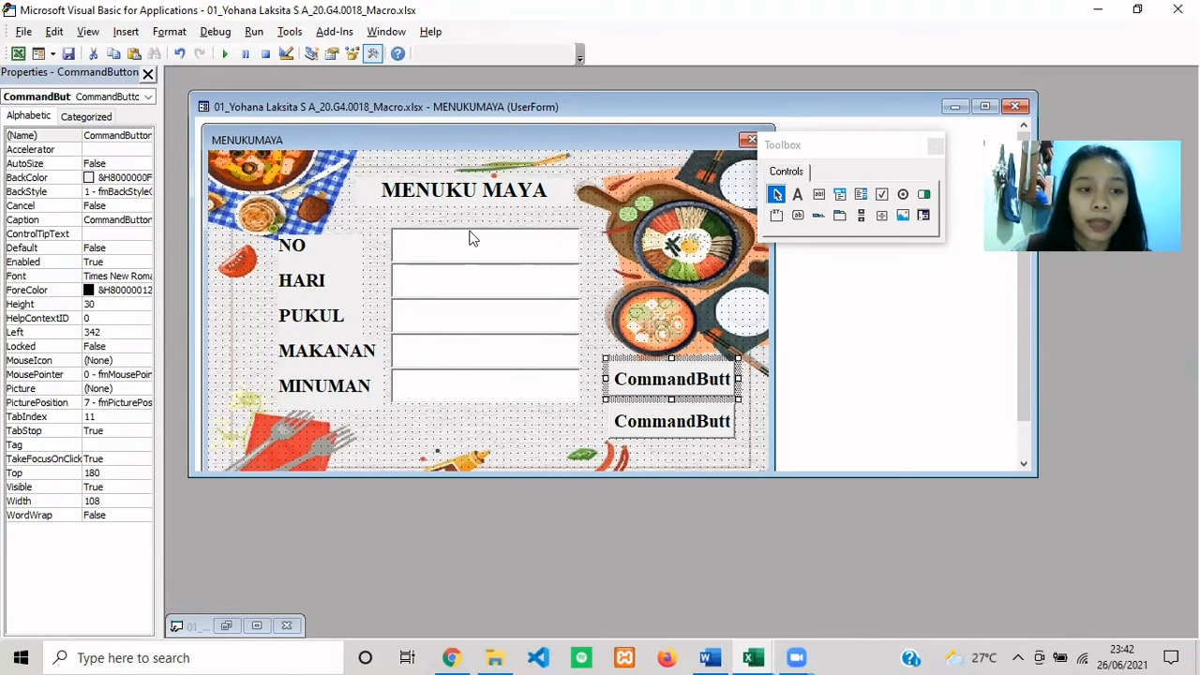
click(127, 135)
double_click(125, 134)
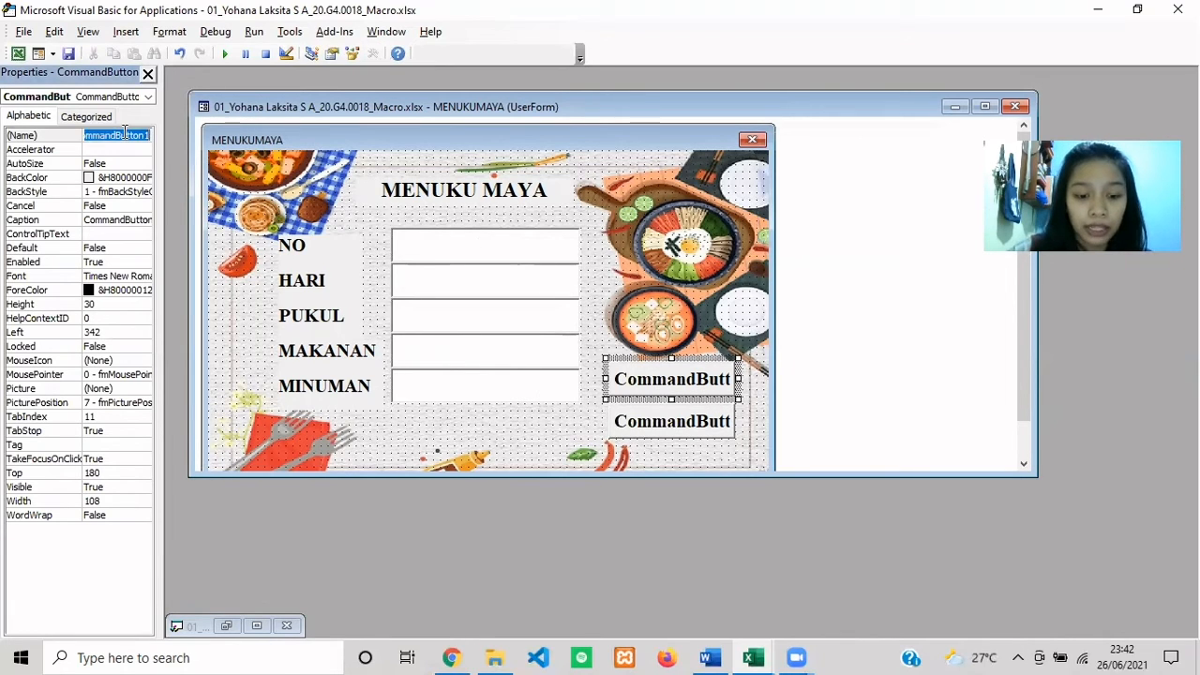
text(CMDSAVE)
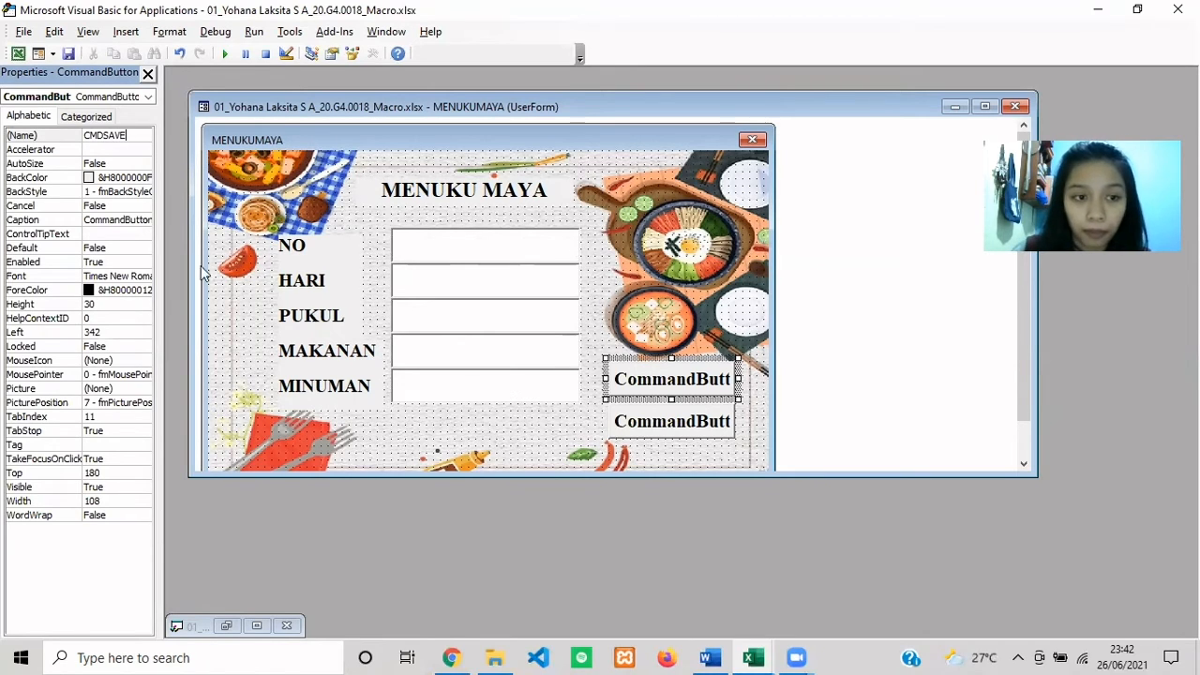
click(134, 220)
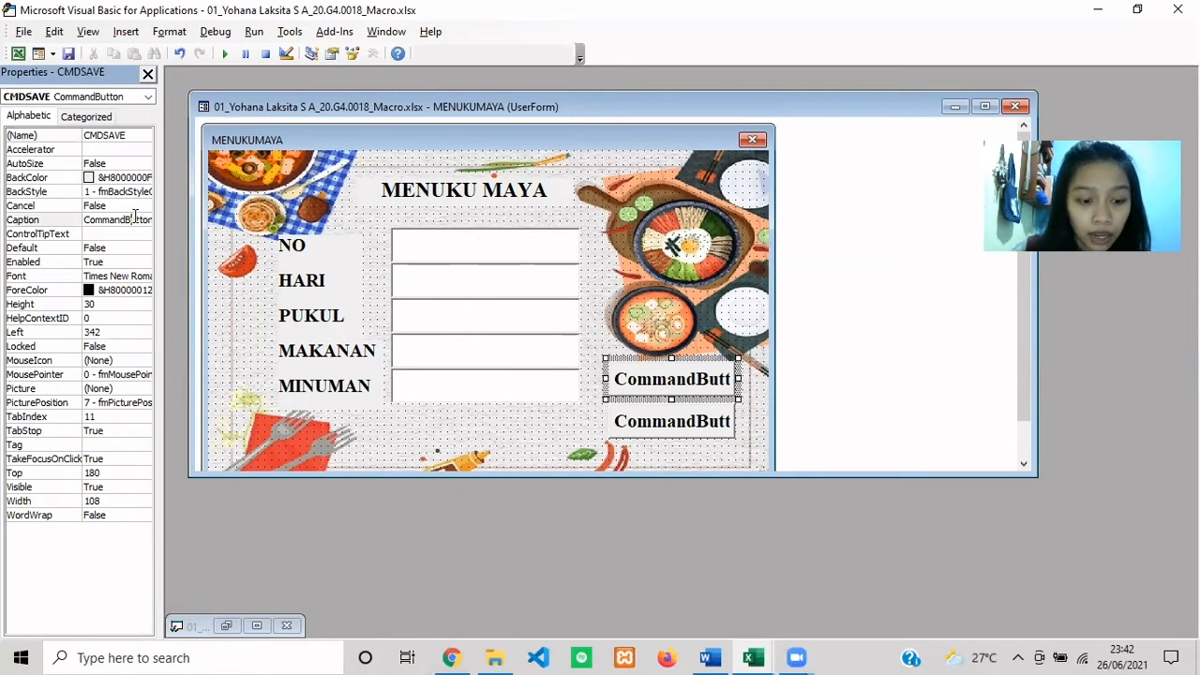
double_click(134, 219)
text(SAVE)
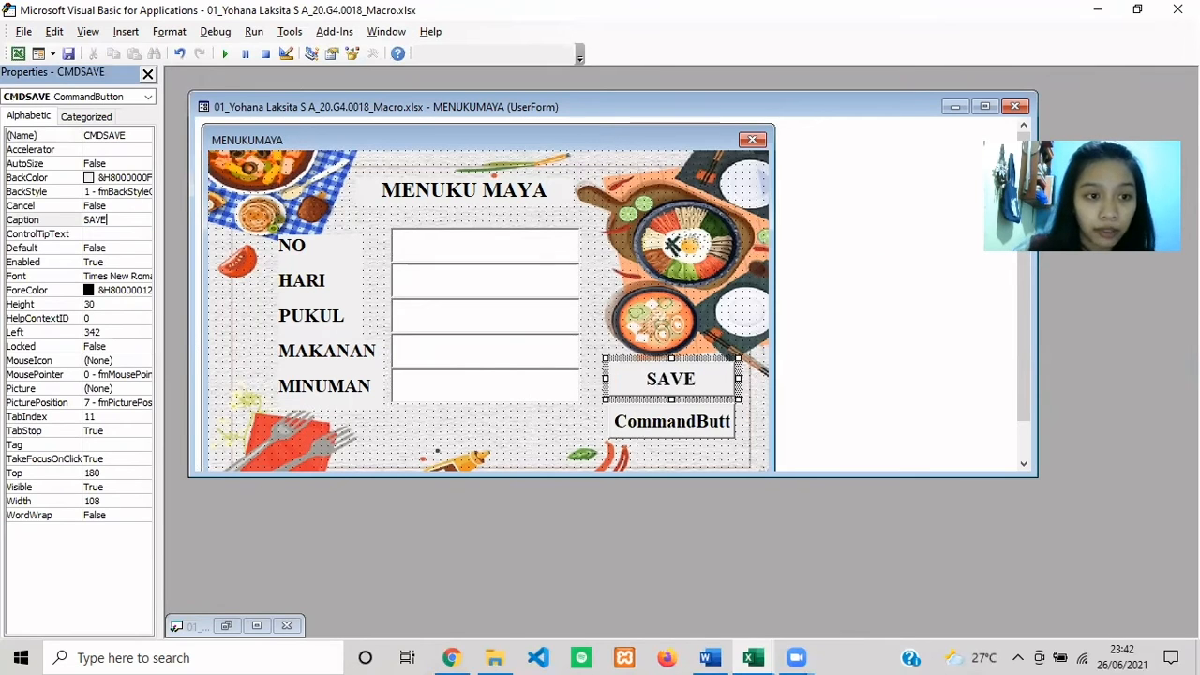
Set the lower command button's Name to CMDEXIT and its Caption to EXIT.
click(661, 429)
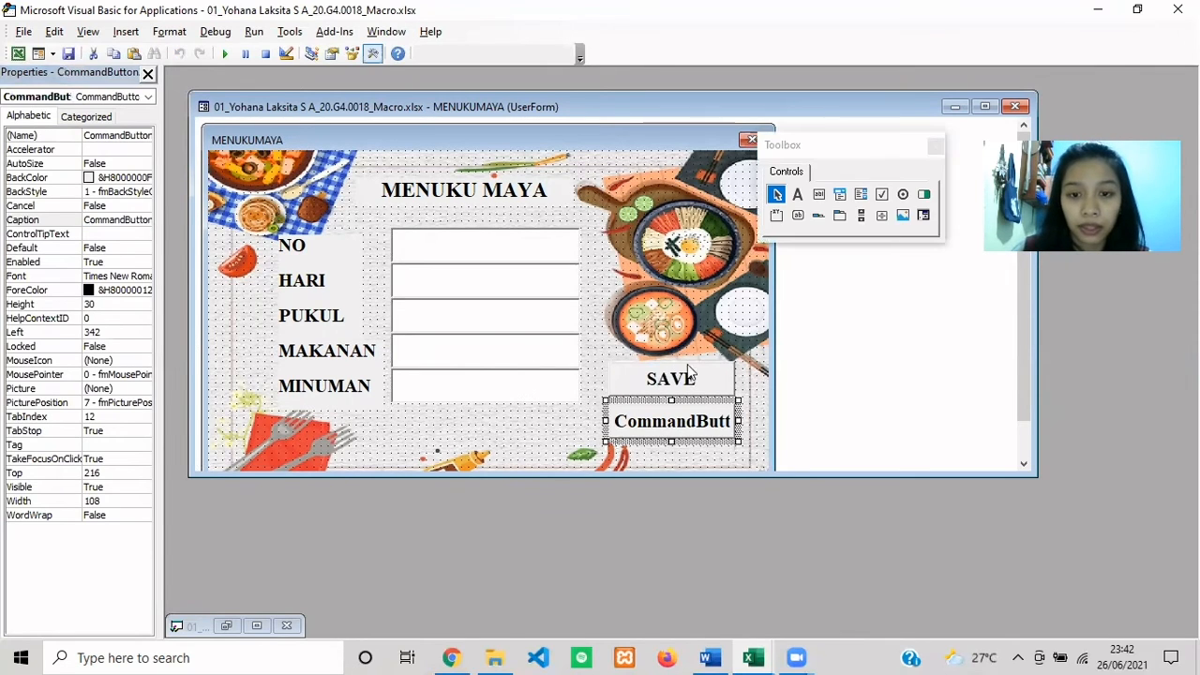
click(139, 137)
double_click(139, 137)
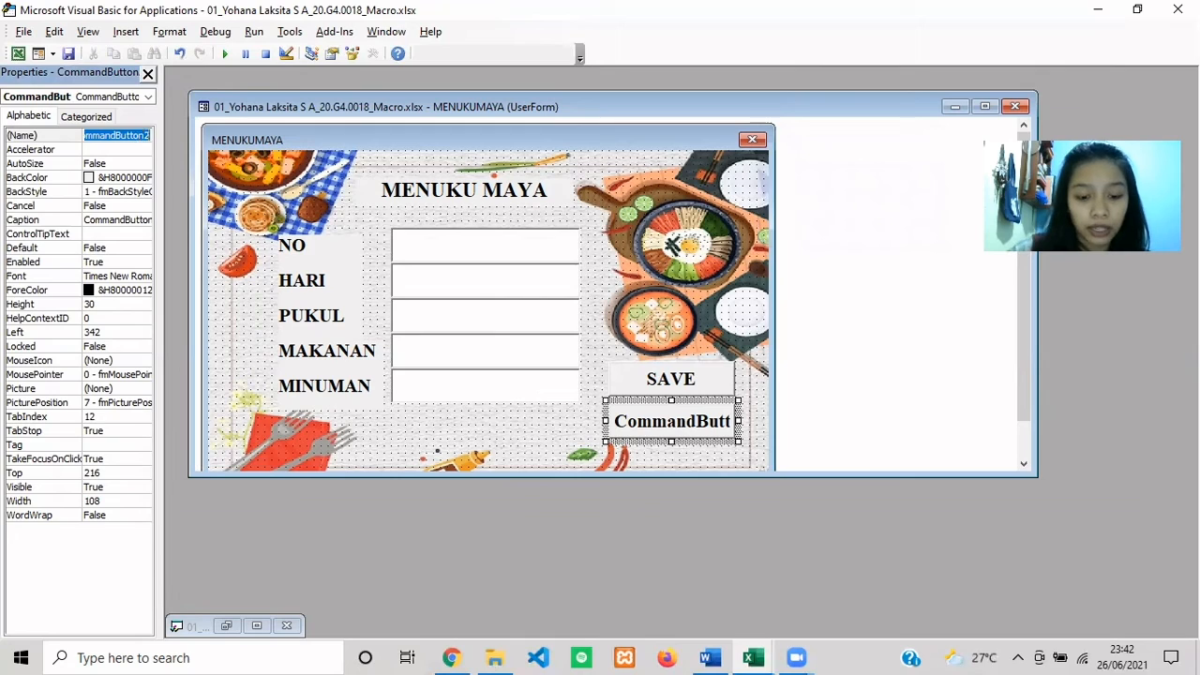
text(CMDEXIT)
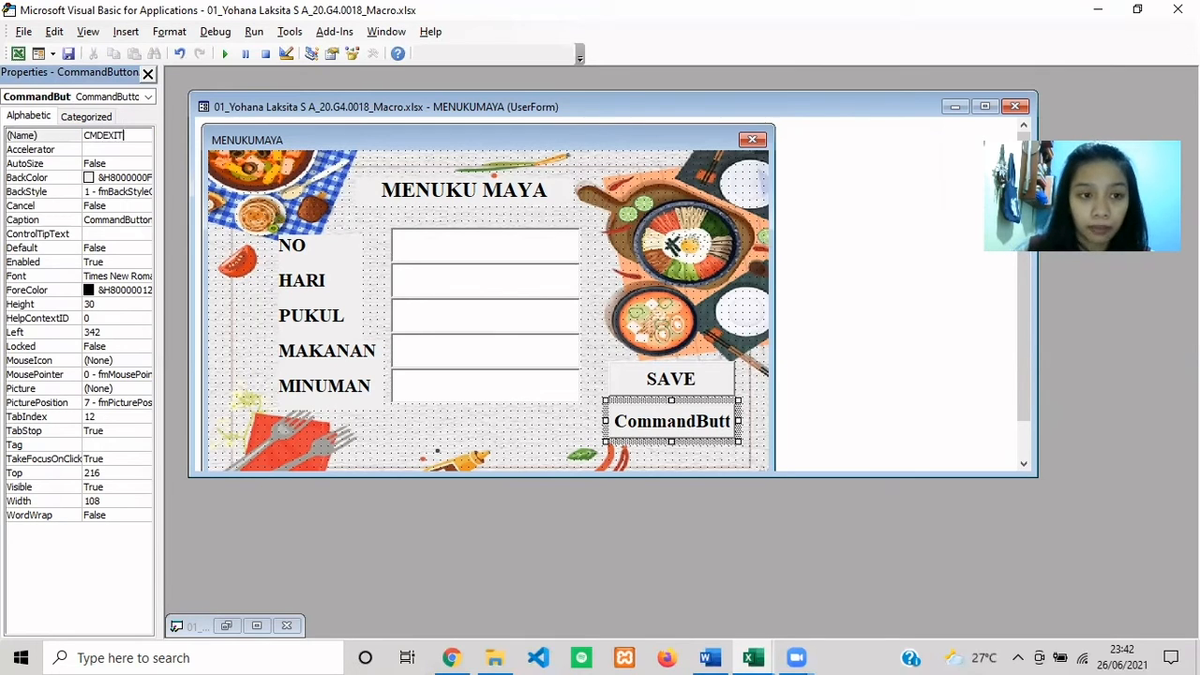
click(129, 221)
double_click(129, 218)
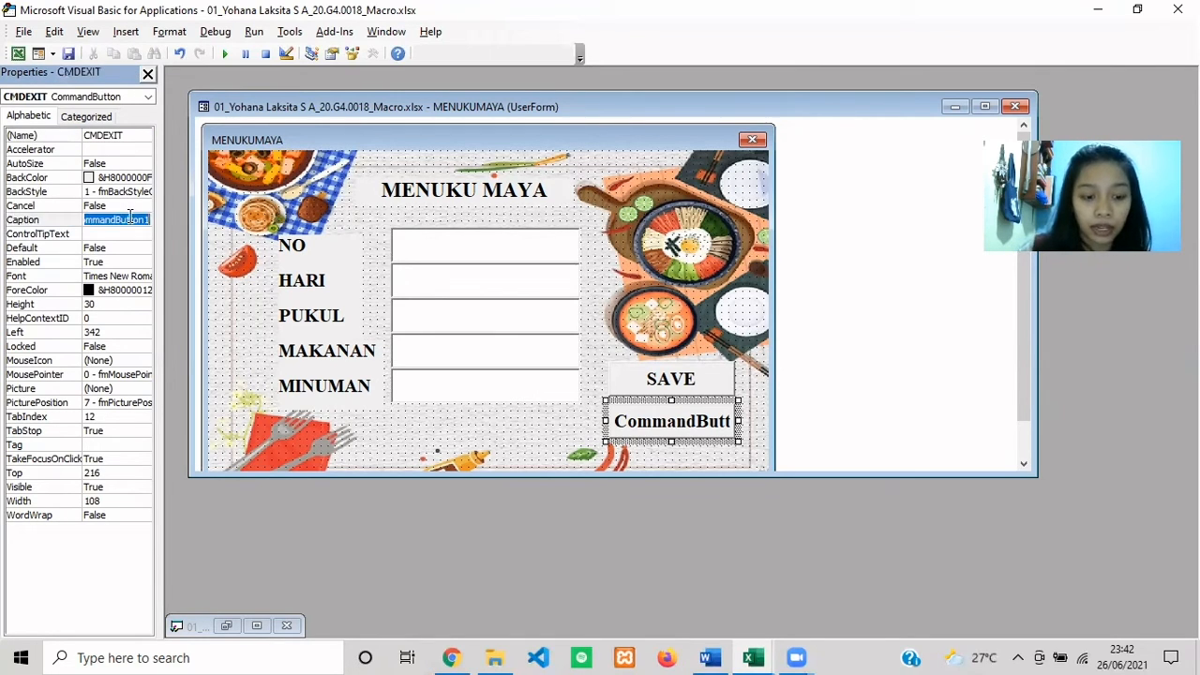
text(EXIT)
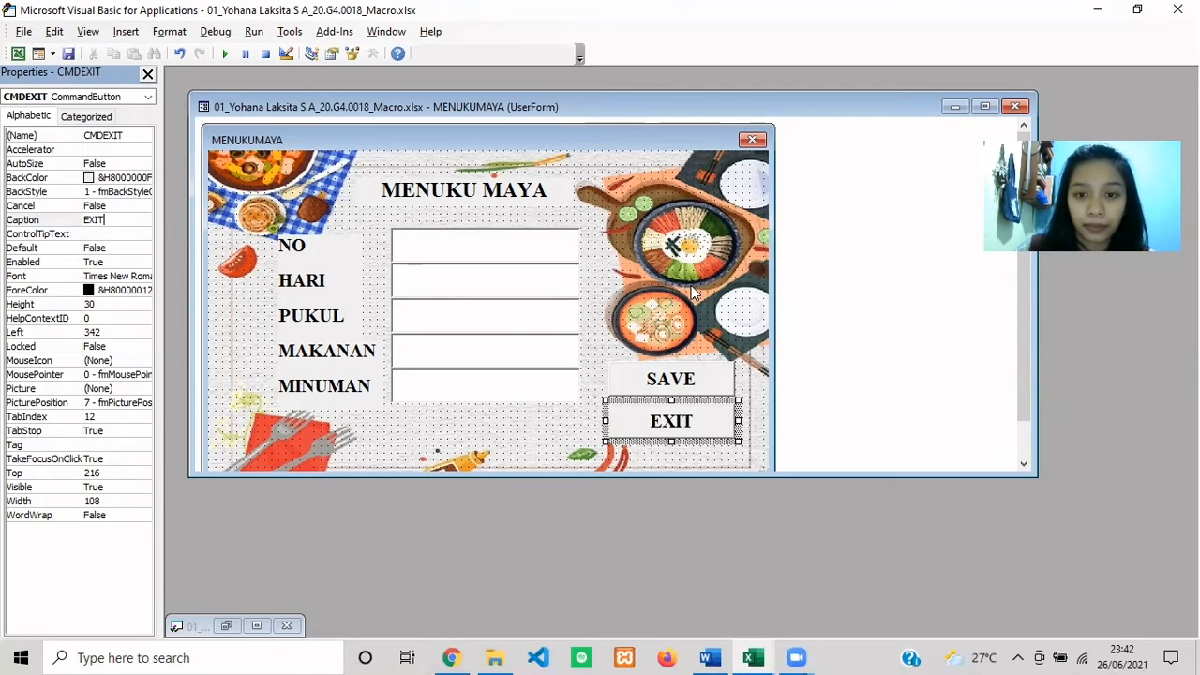
click(727, 309)
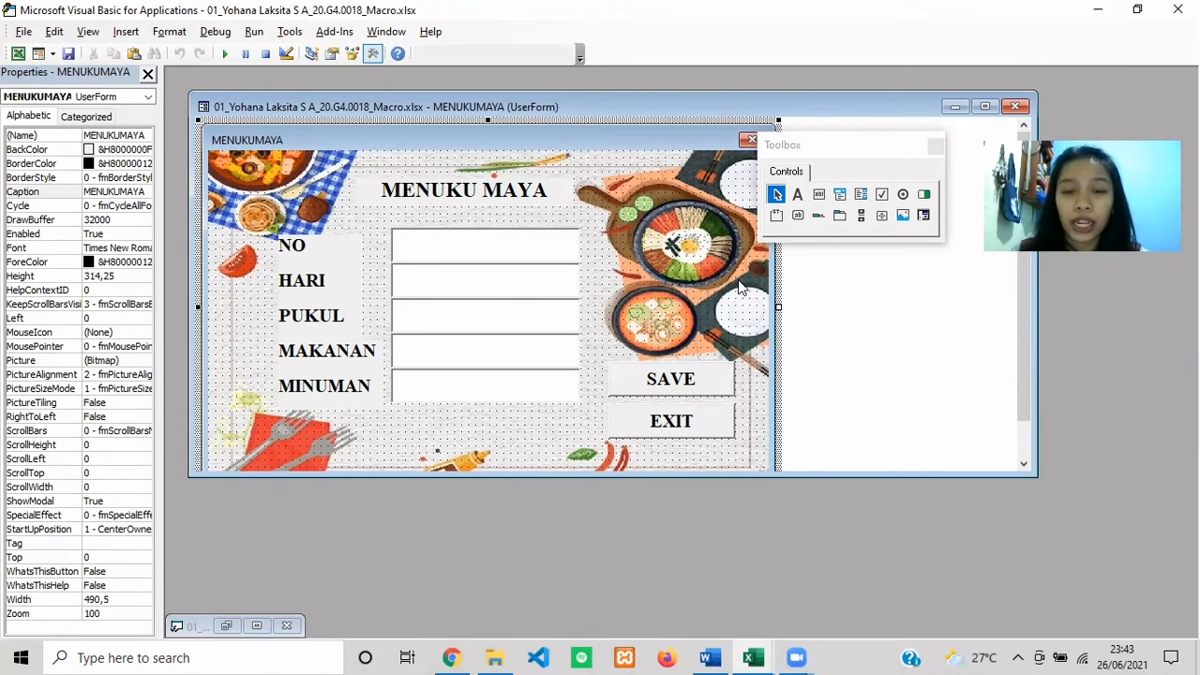
Open the SAVE button's click code and delete both empty procedures, Label5_Click and CMDSAVE_Click, leaving the form's code blank.
double_click(712, 382)
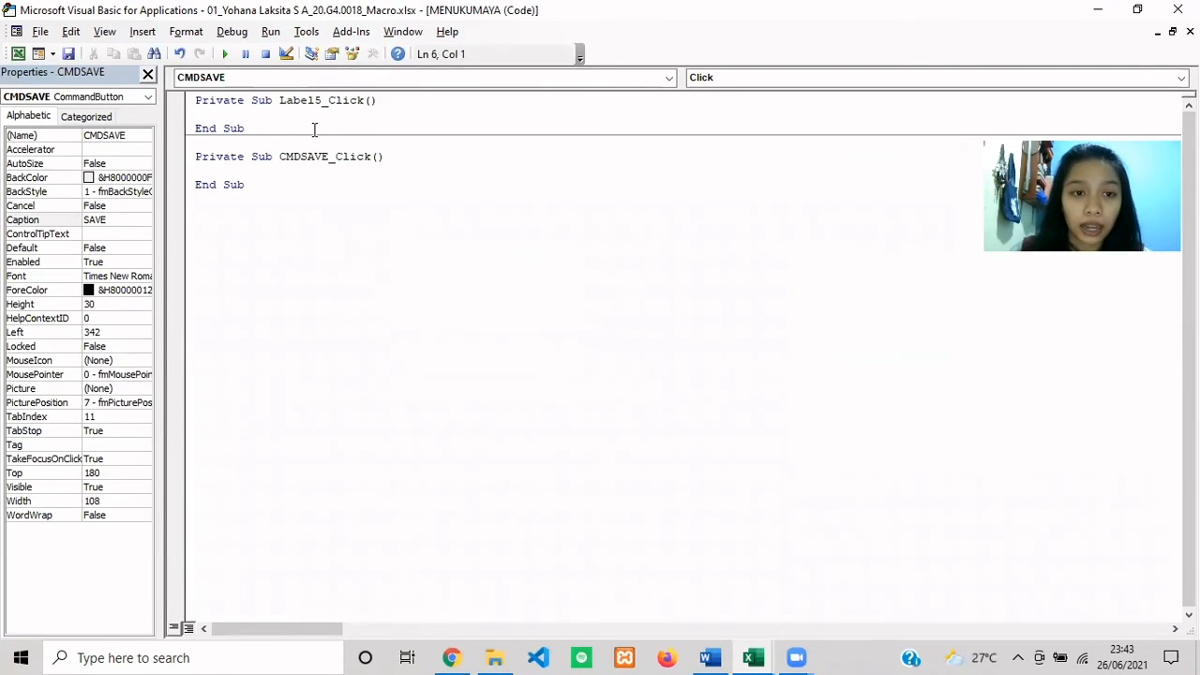
drag(321, 190, 230, 146)
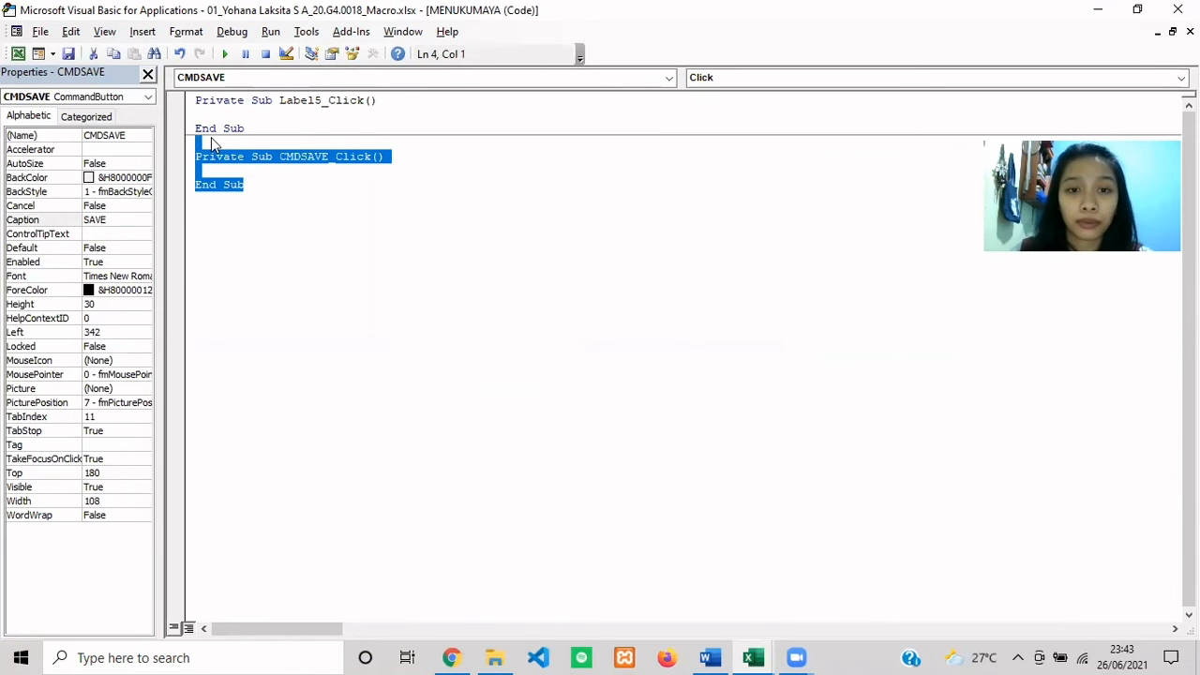
key(Delete)
drag(228, 141, 186, 103)
key(Delete)
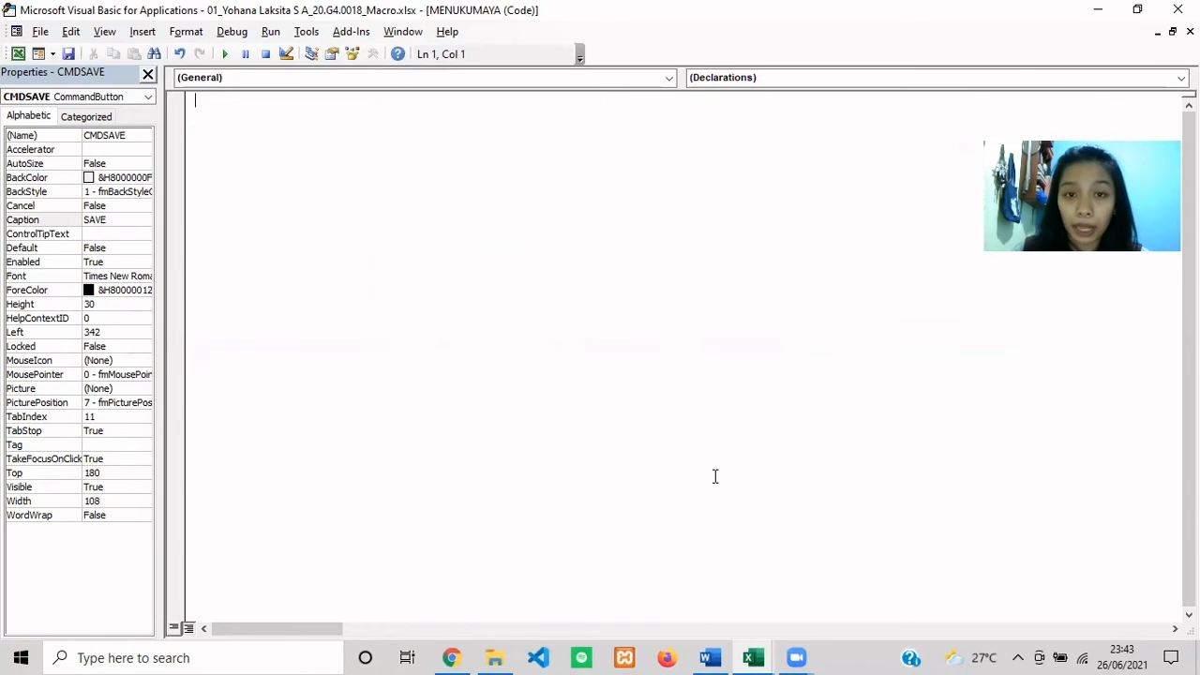
Switch to the menuku Word document and copy the code from CMDSAVE_Click through the end of UserForm_QueryClose.
click(706, 654)
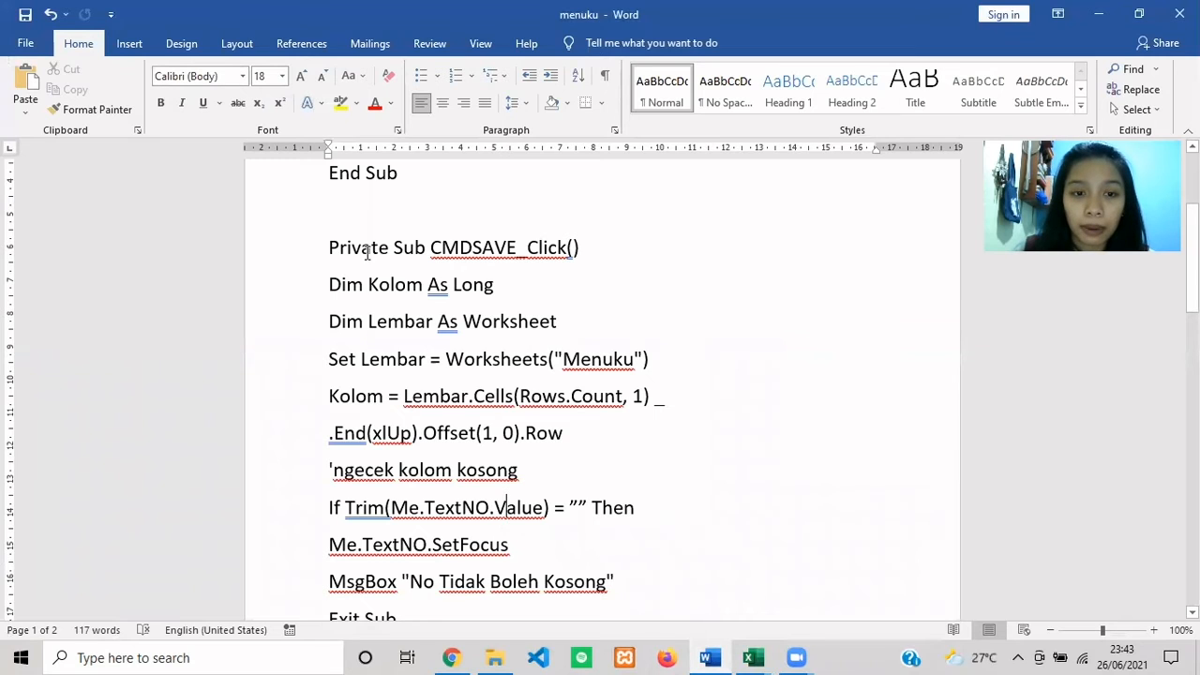
drag(368, 251, 506, 287)
drag(575, 347, 483, 446)
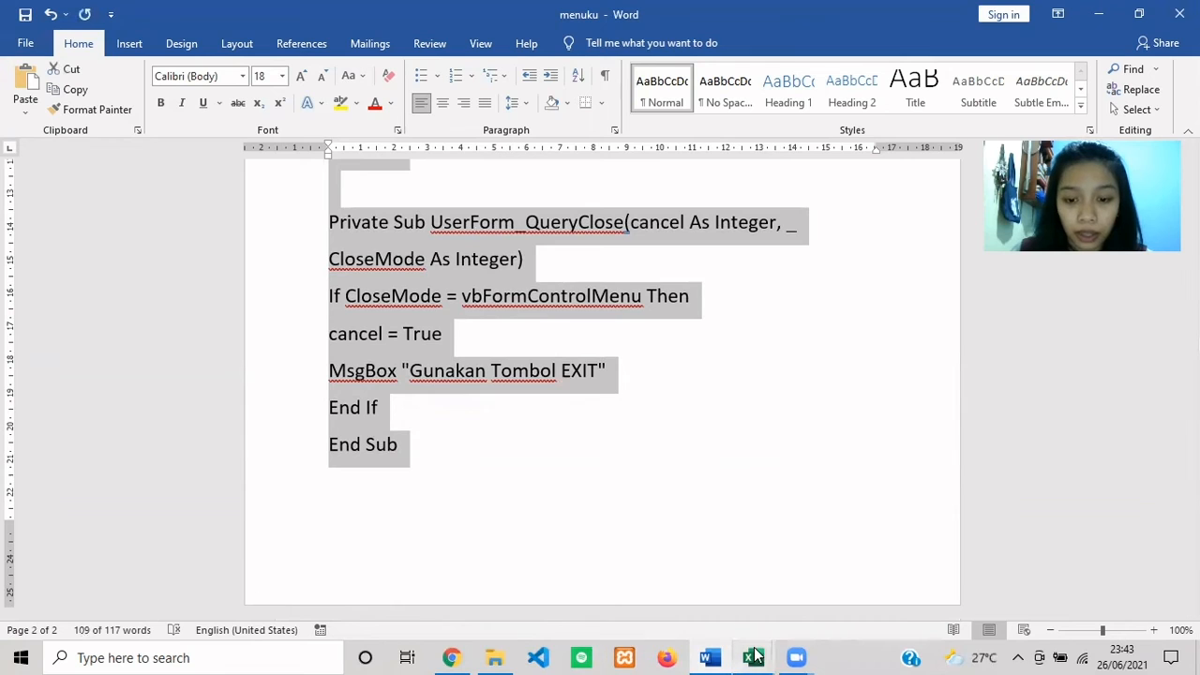
Return to the VBA editor, paste the copied code into the form's code without a leading blank line, and close the code window.
mouse_move(756, 657)
click(899, 586)
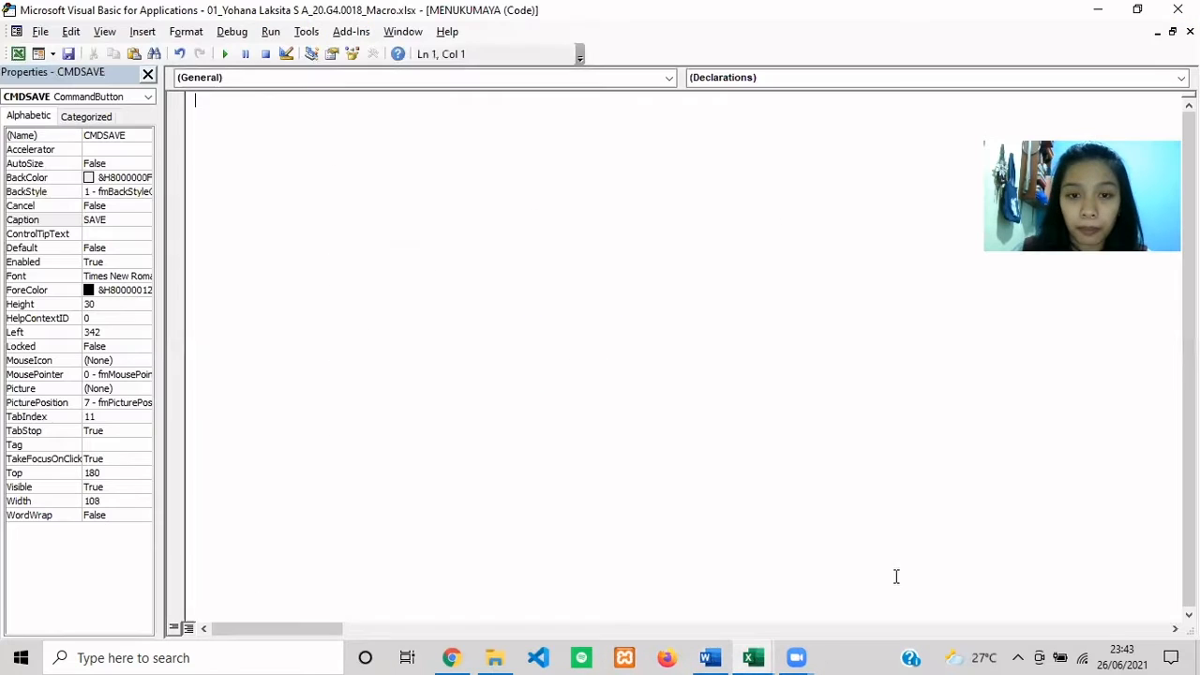
right_click(221, 109)
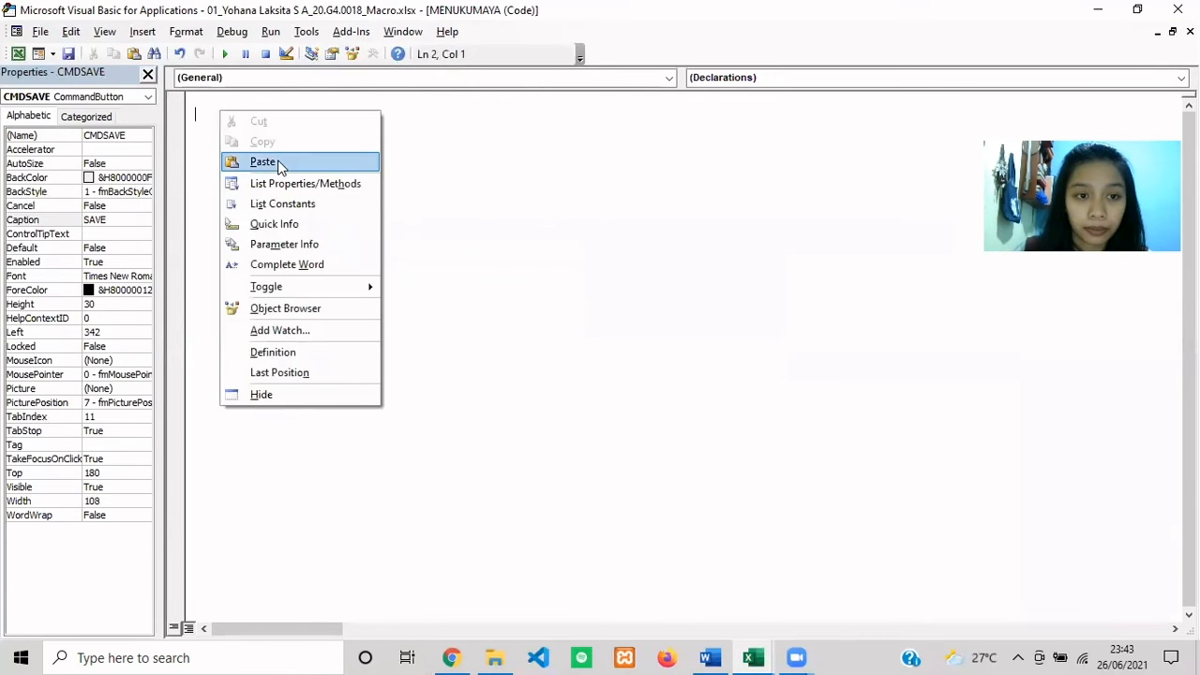
click(240, 161)
click(196, 115)
key(BackSpace)
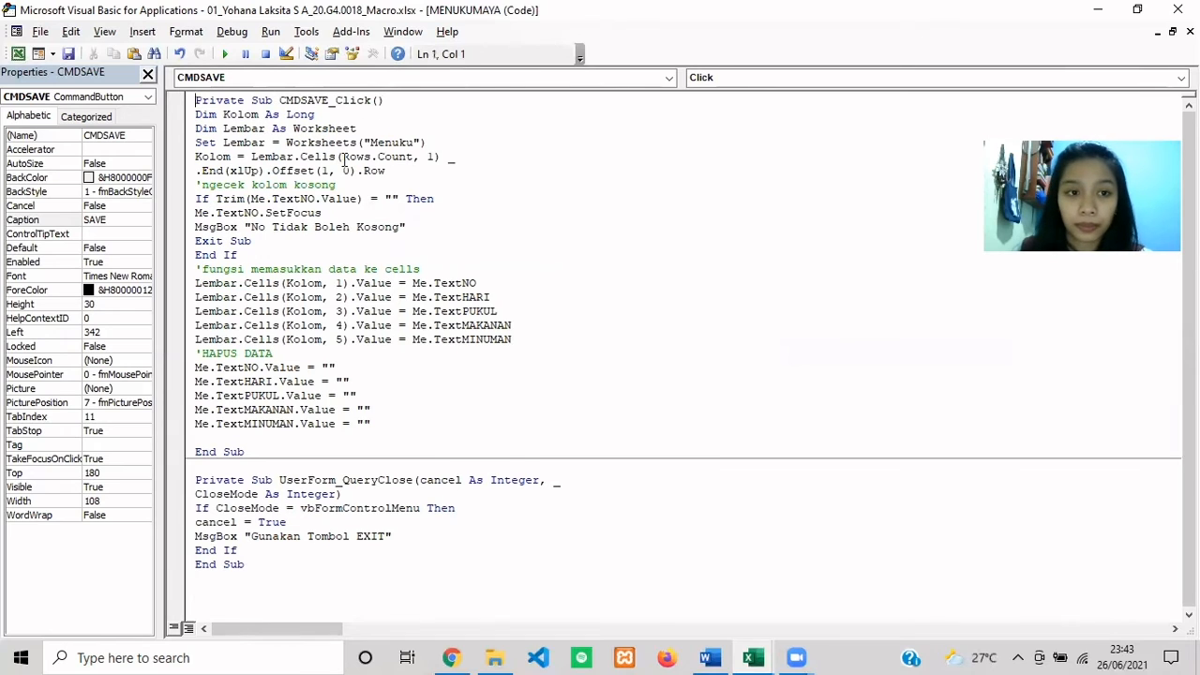
click(1158, 32)
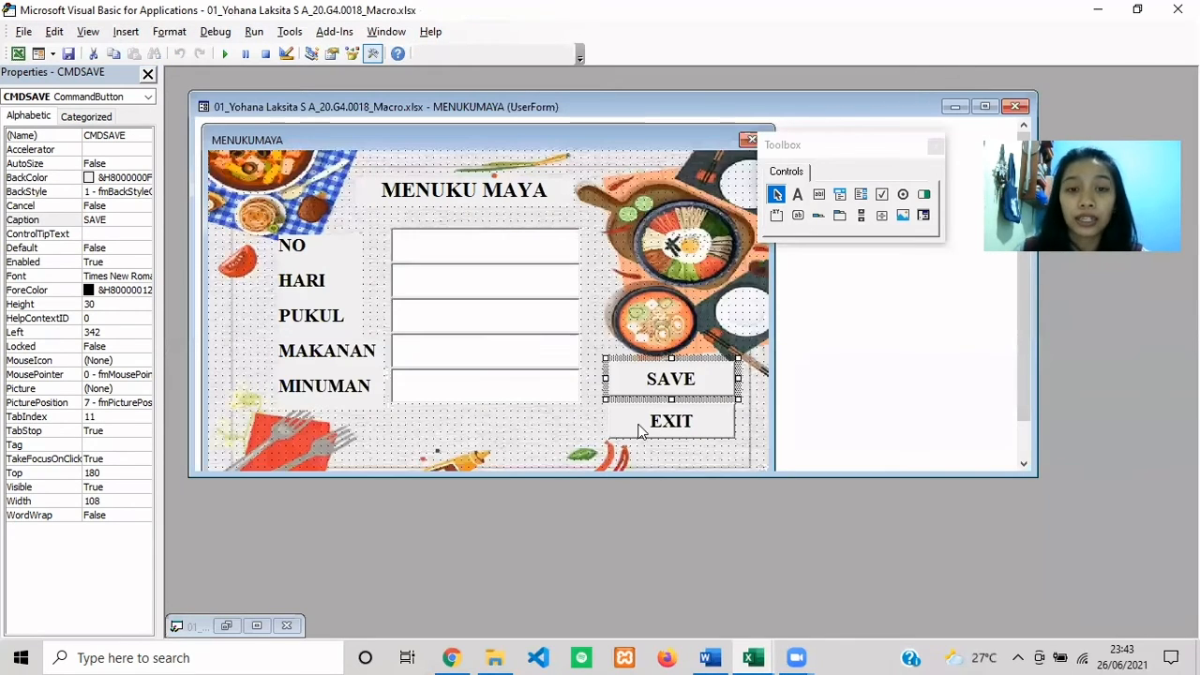
Open the EXIT button's click code and delete its empty generated procedure above CMDSAVE_Click.
click(692, 427)
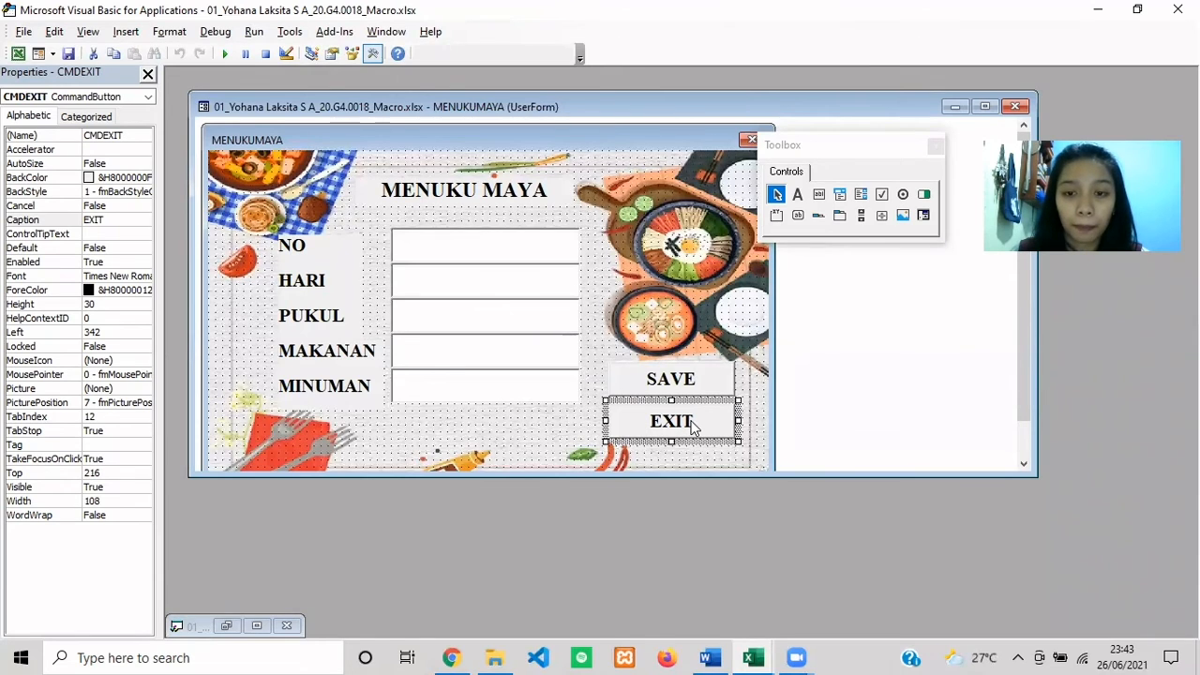
double_click(692, 427)
drag(309, 129, 191, 100)
key(Delete)
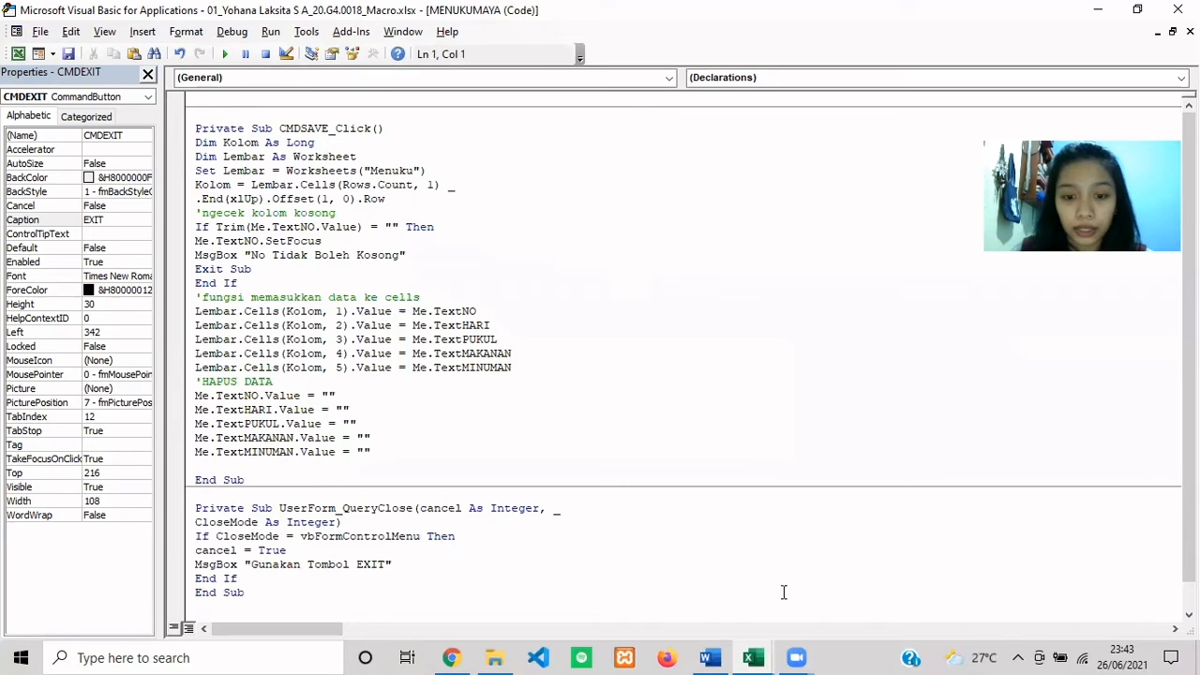
Switch to the menuku Word document and copy the CMDEXIT_Click procedure containing Unload Me.
click(710, 657)
scroll(512, 362, up, 7)
scroll(512, 363, up, 10)
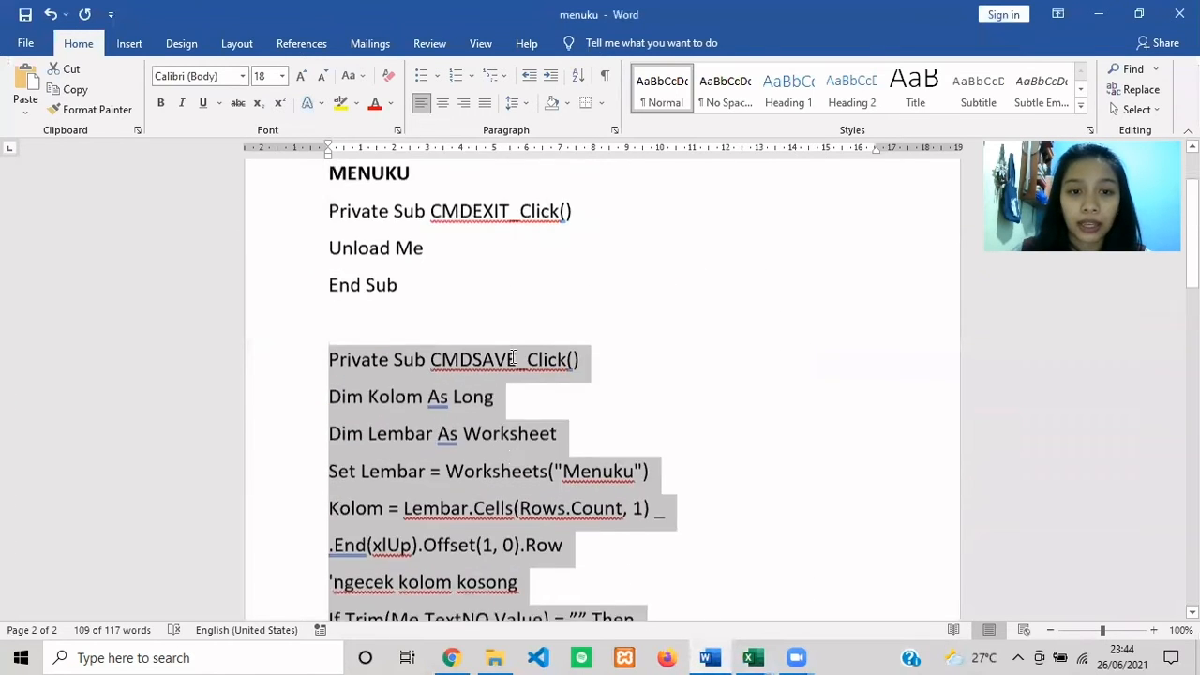
click(359, 387)
drag(330, 302, 446, 394)
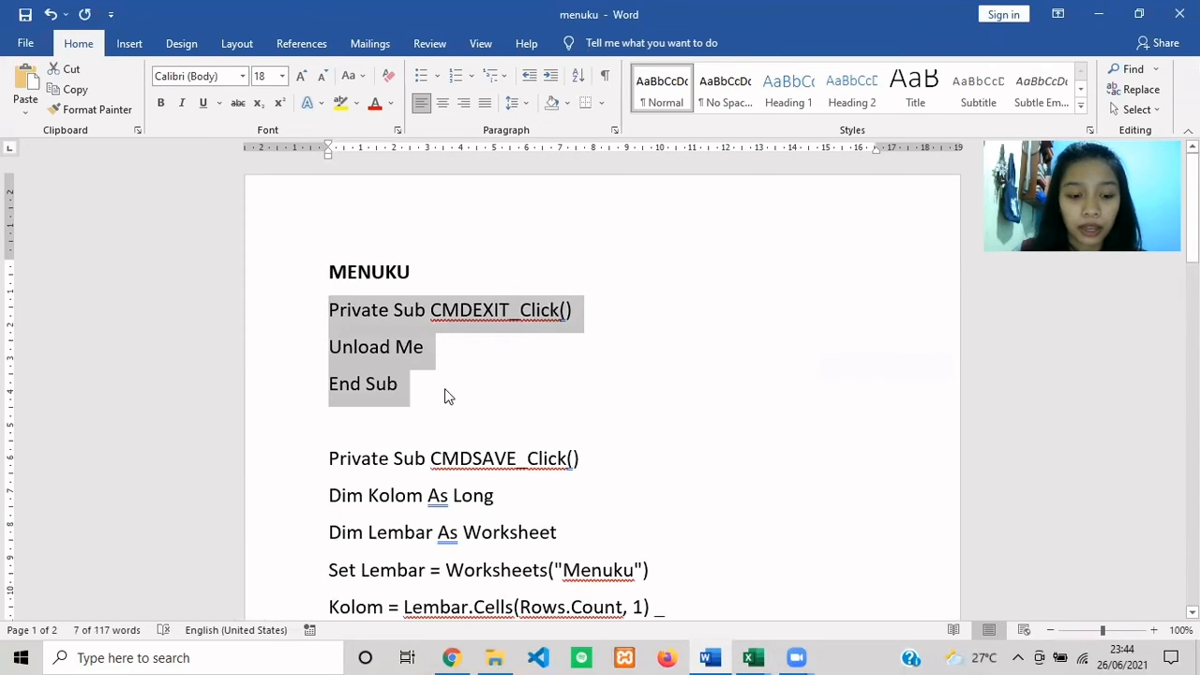
Back in the VBA editor, paste CMDEXIT_Click above CMDSAVE_Click, remove the extra blank lines between them, and close the code window.
key(alt+Tab)
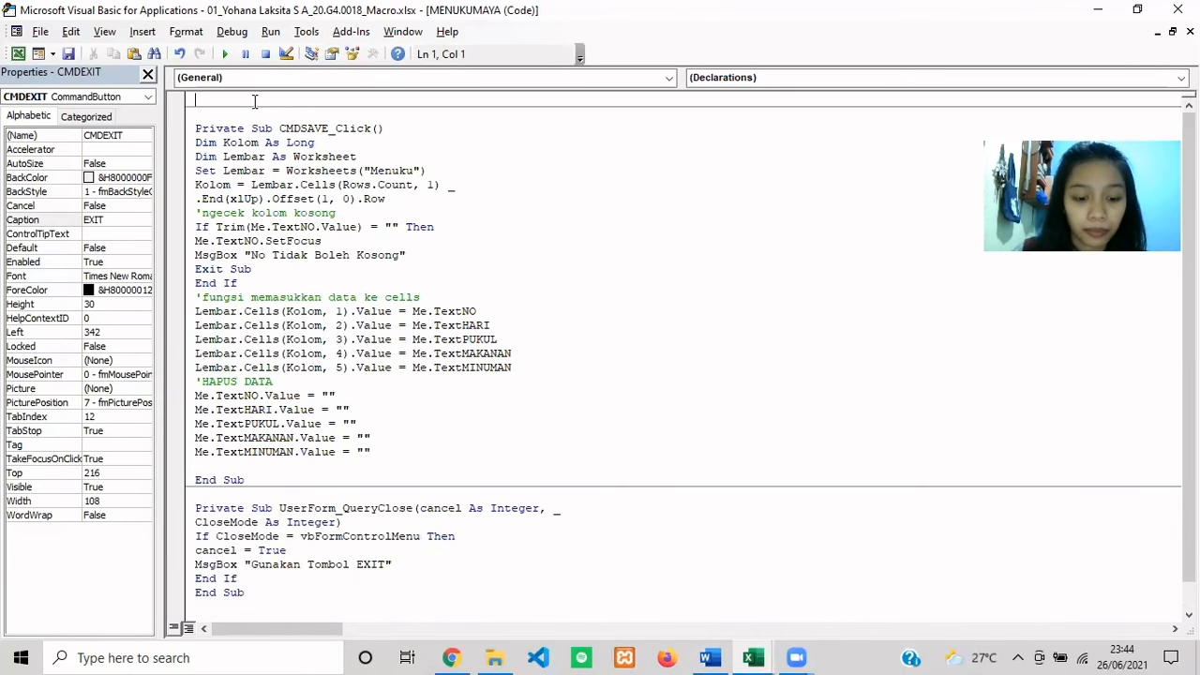
key(ctrl+v)
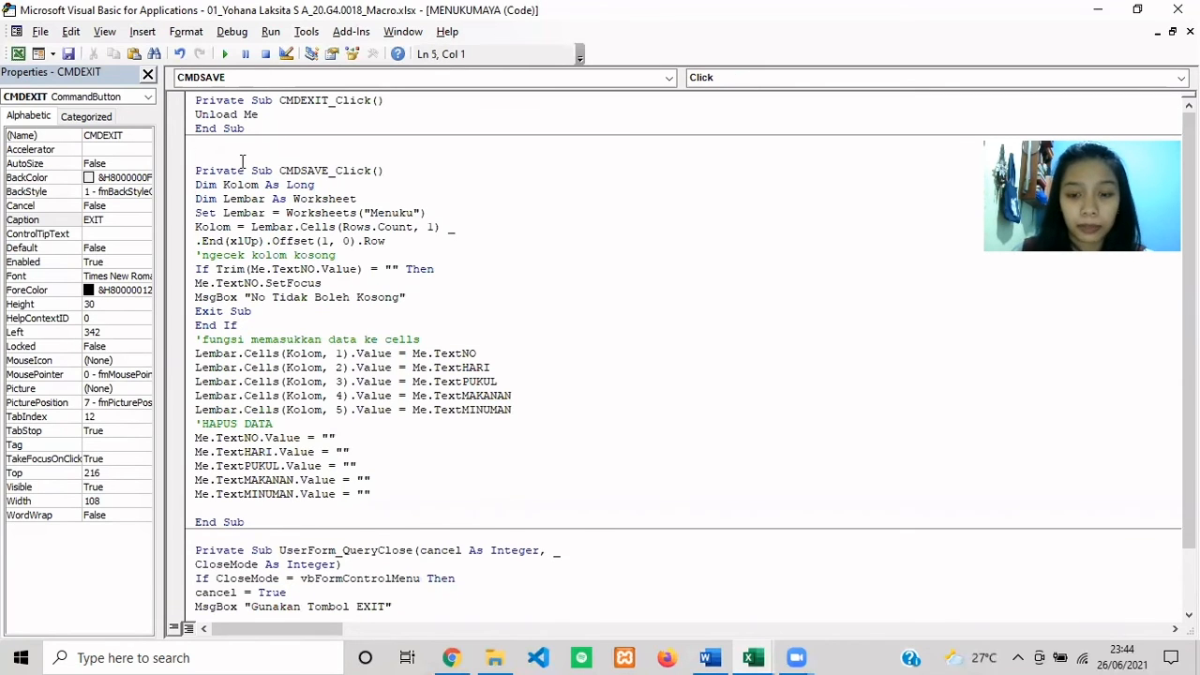
key(BackSpace)
key(BackSpace)
click(577, 210)
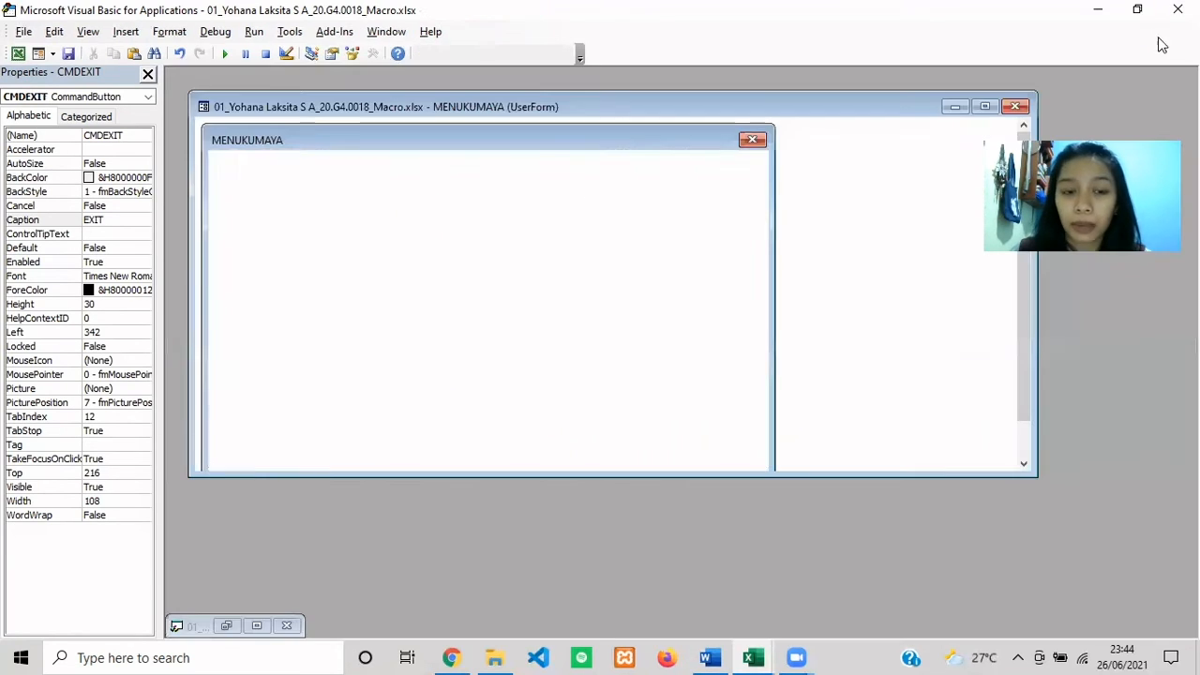
click(1158, 31)
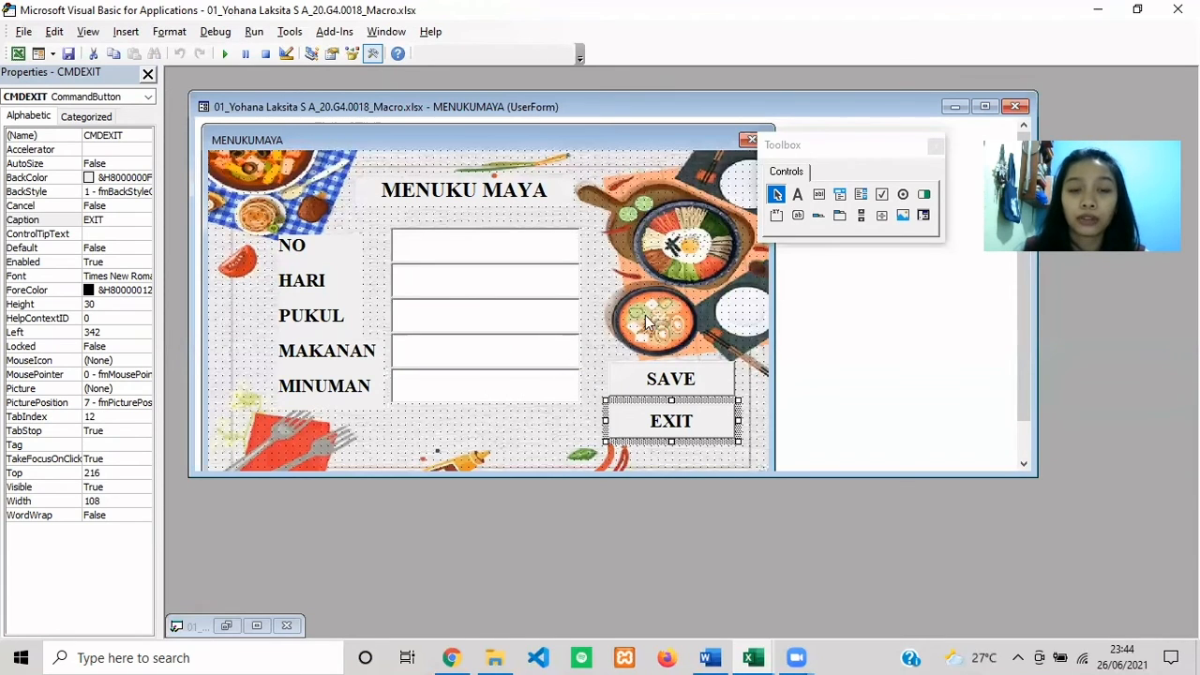
click(710, 385)
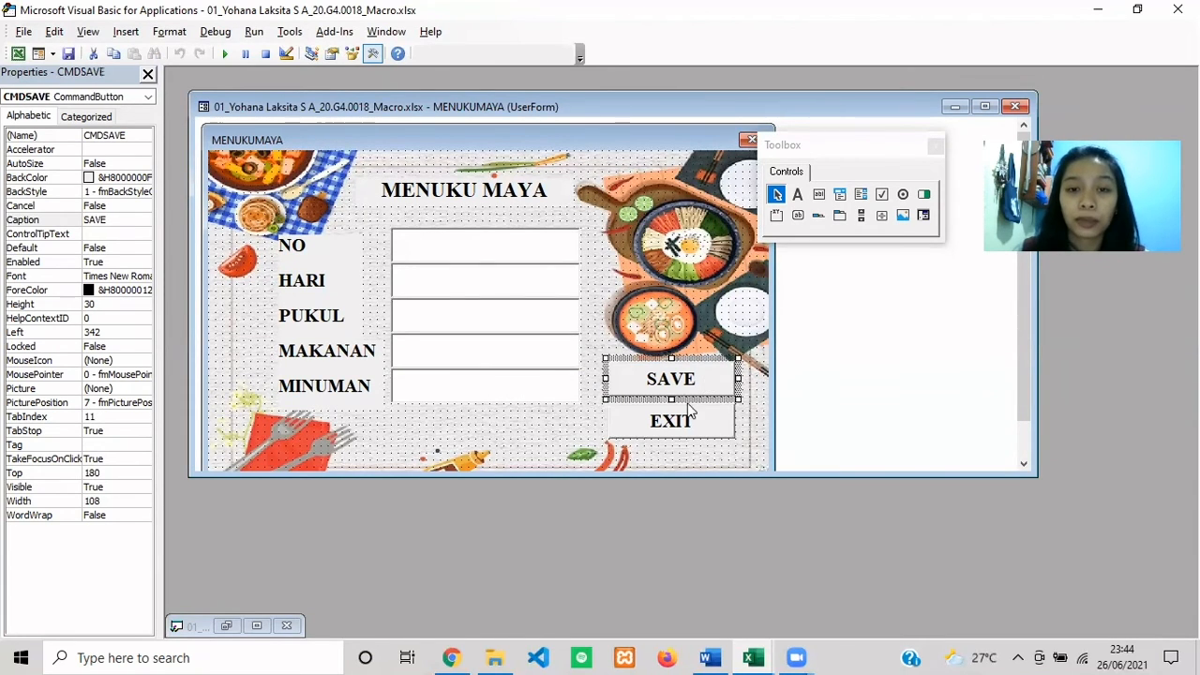
click(684, 436)
click(692, 385)
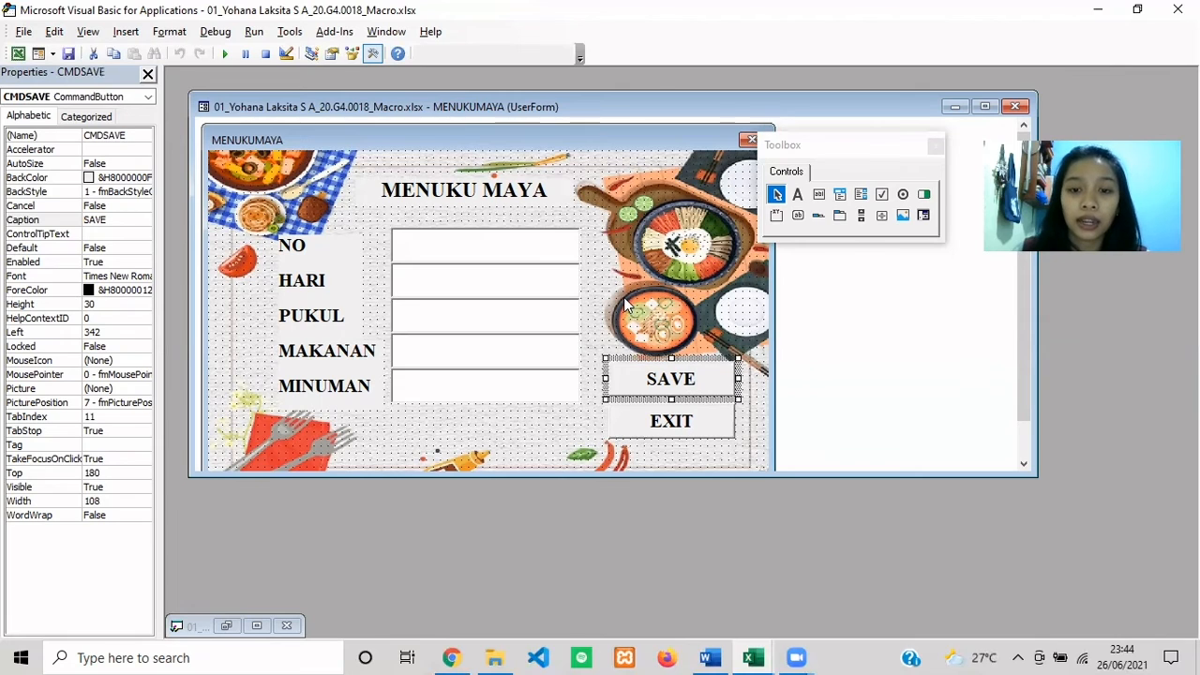
Run the MENUKUMAYA form and move it clear of the NO to MINUMAN columns on the Menuku sheet.
click(644, 267)
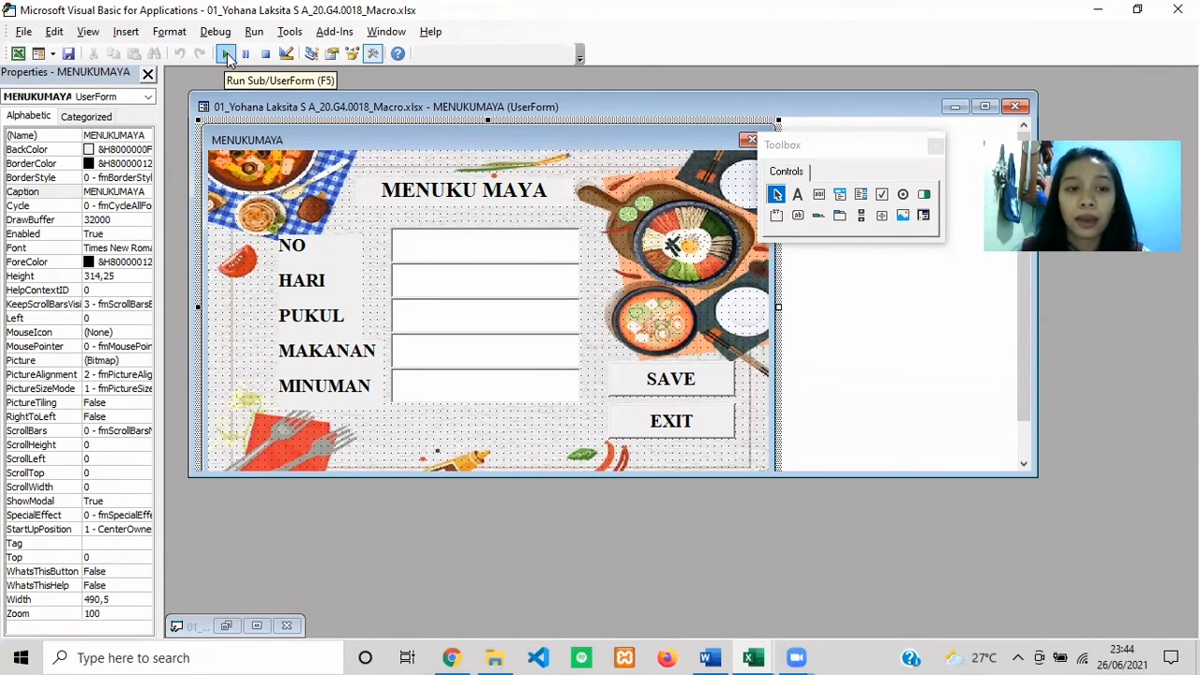
click(227, 57)
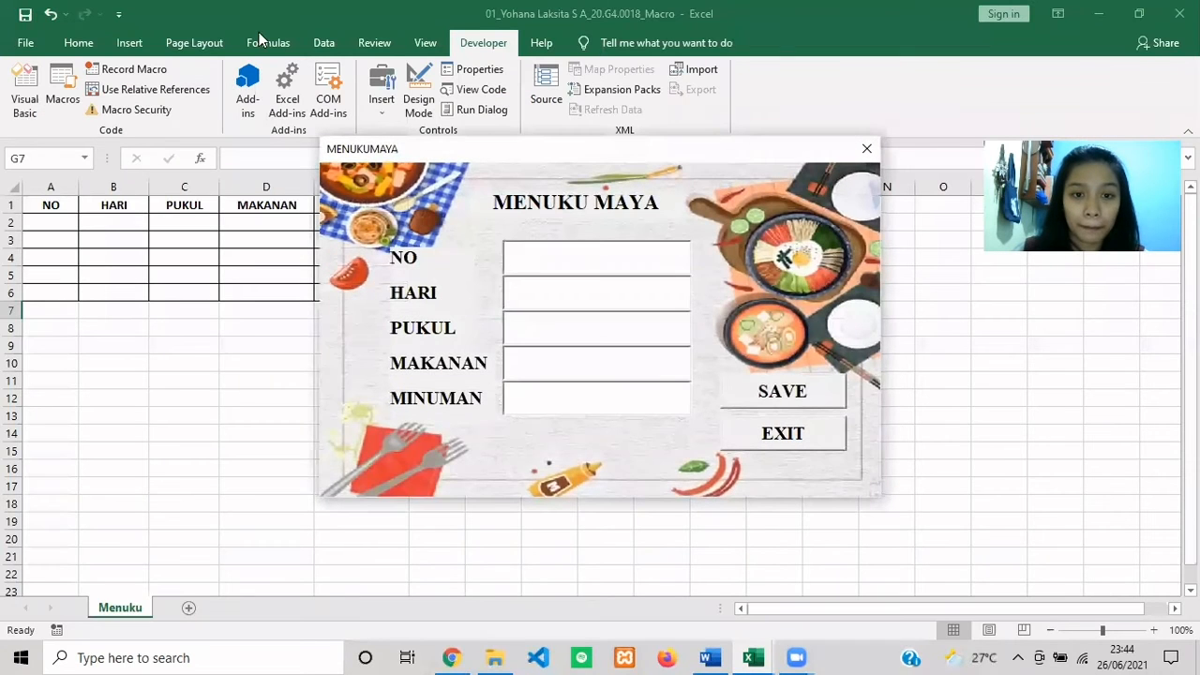
drag(599, 153, 718, 144)
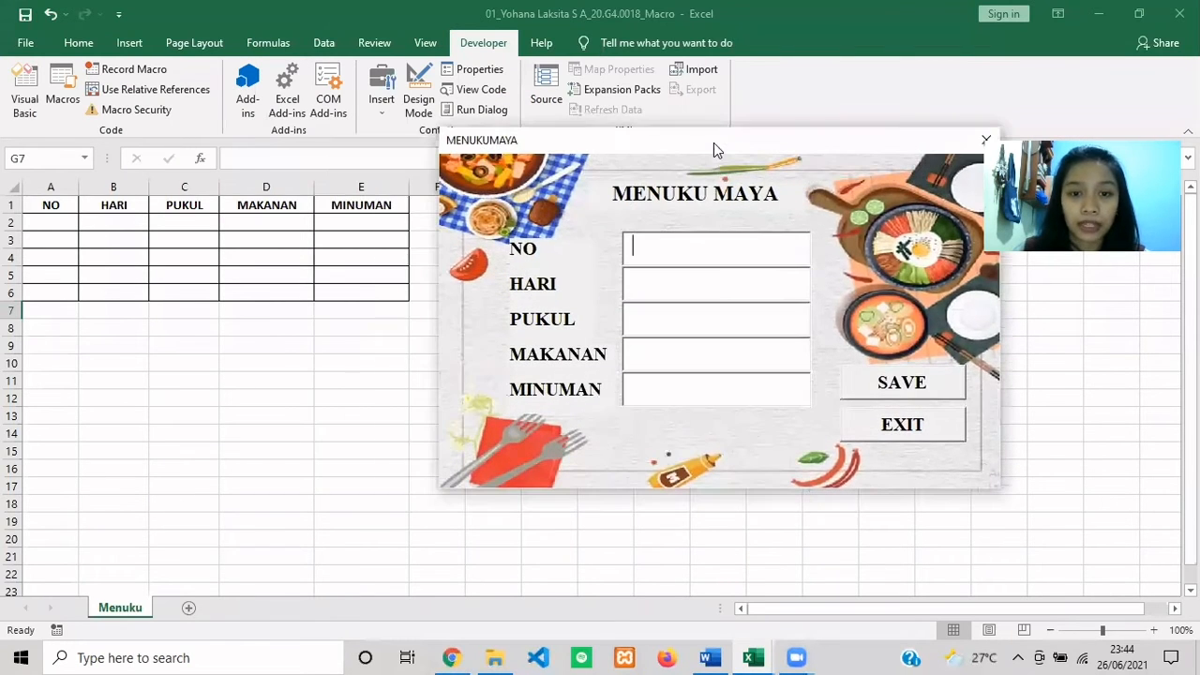
Enter and save a record with NO 1, HARI SENIN, PUKUL 8.00, MAKANAN NASI AYAM and MINUMAN TEH HANGAT.
click(692, 281)
text(SSENIN)
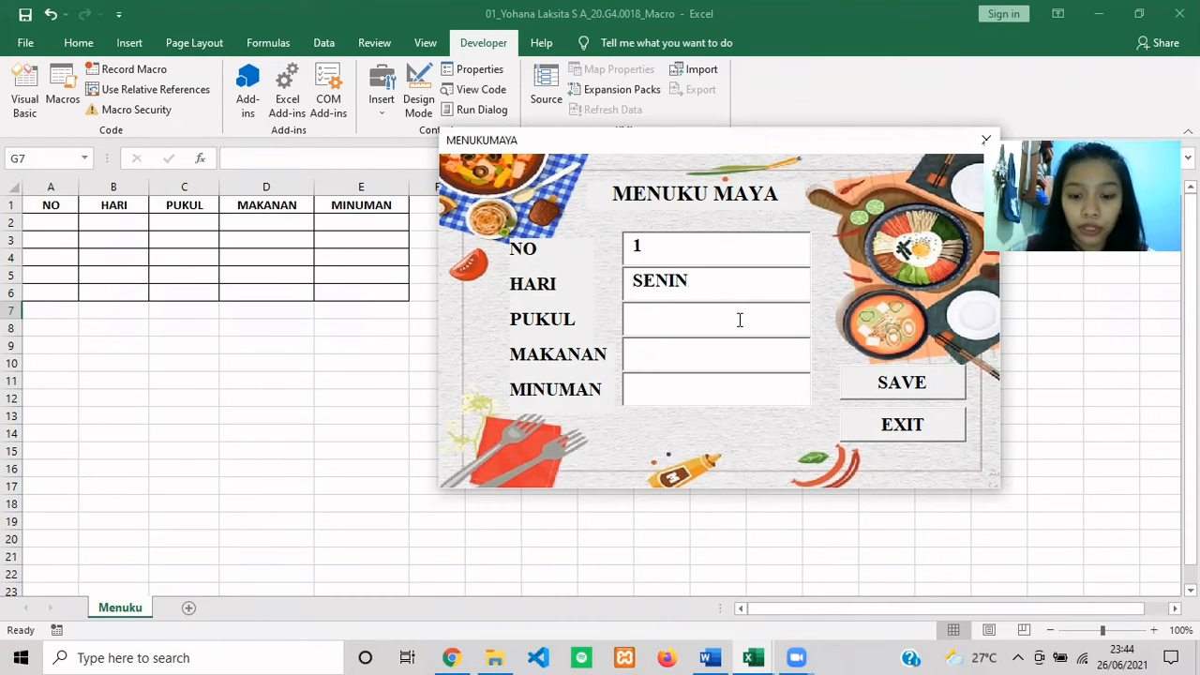
text(8.00)
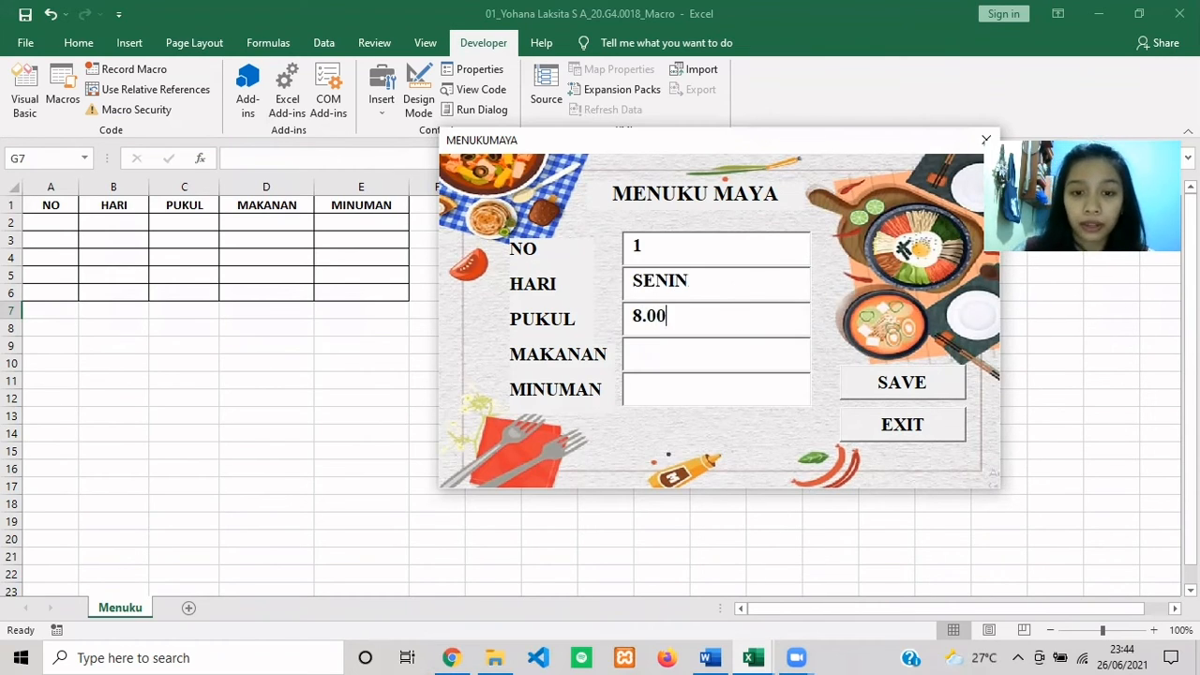
text(NASI AYAM)
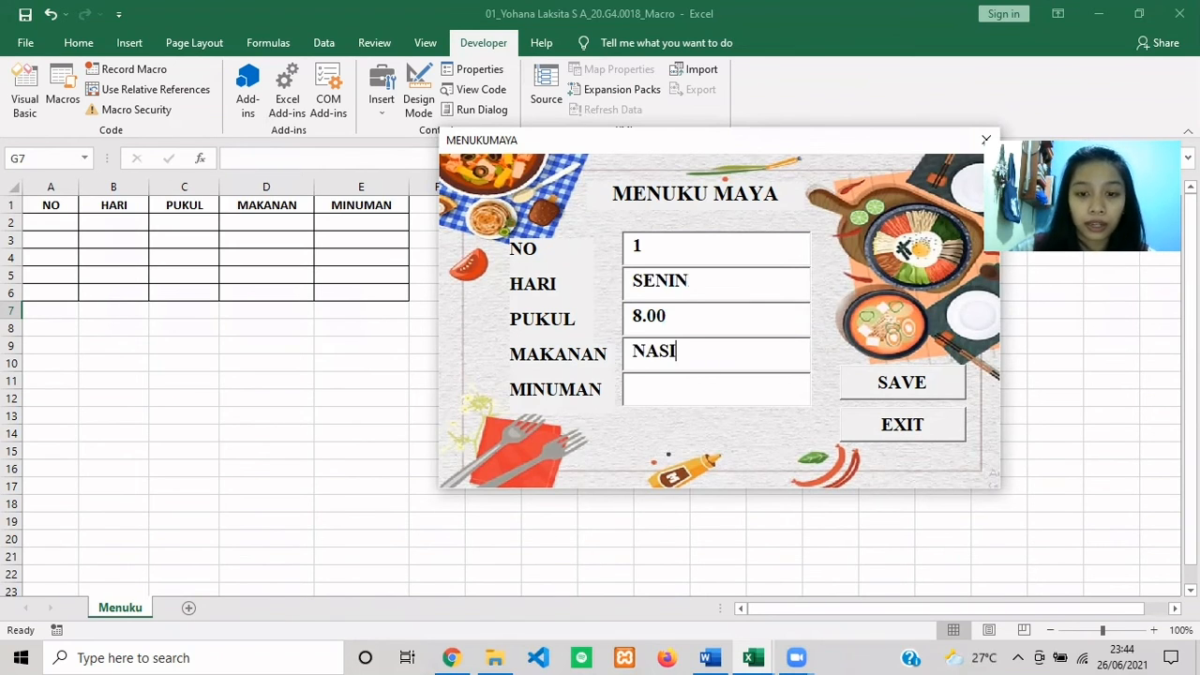
click(742, 392)
text(TEH )
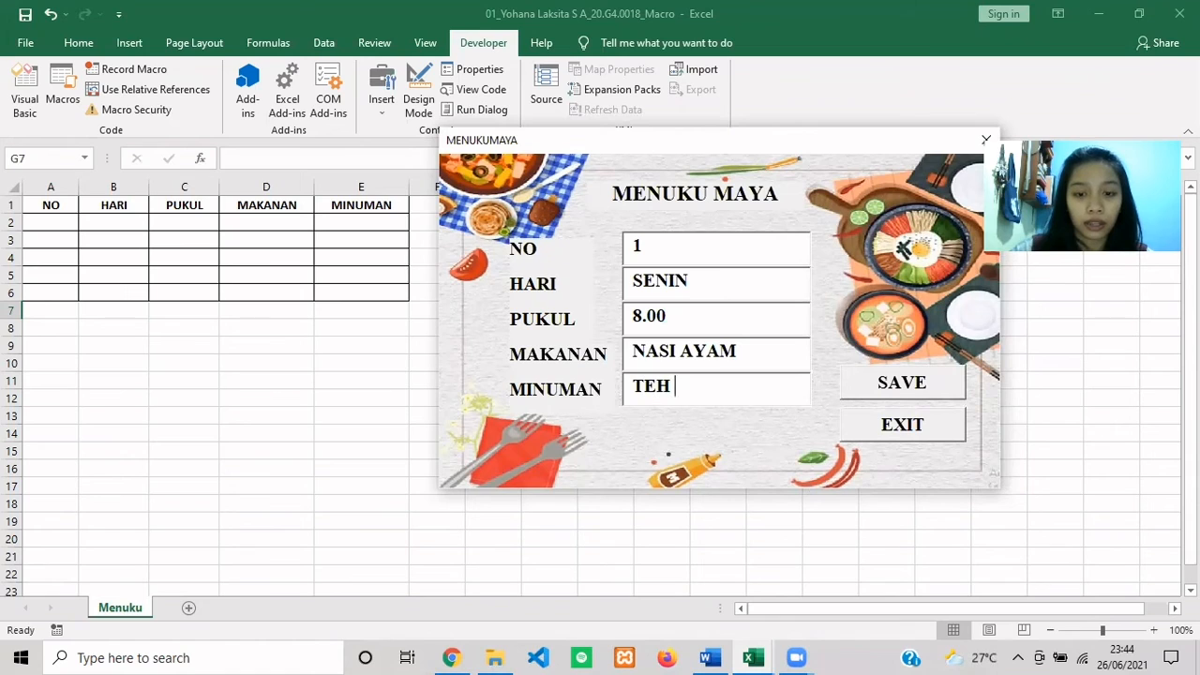
text(HANGAT)
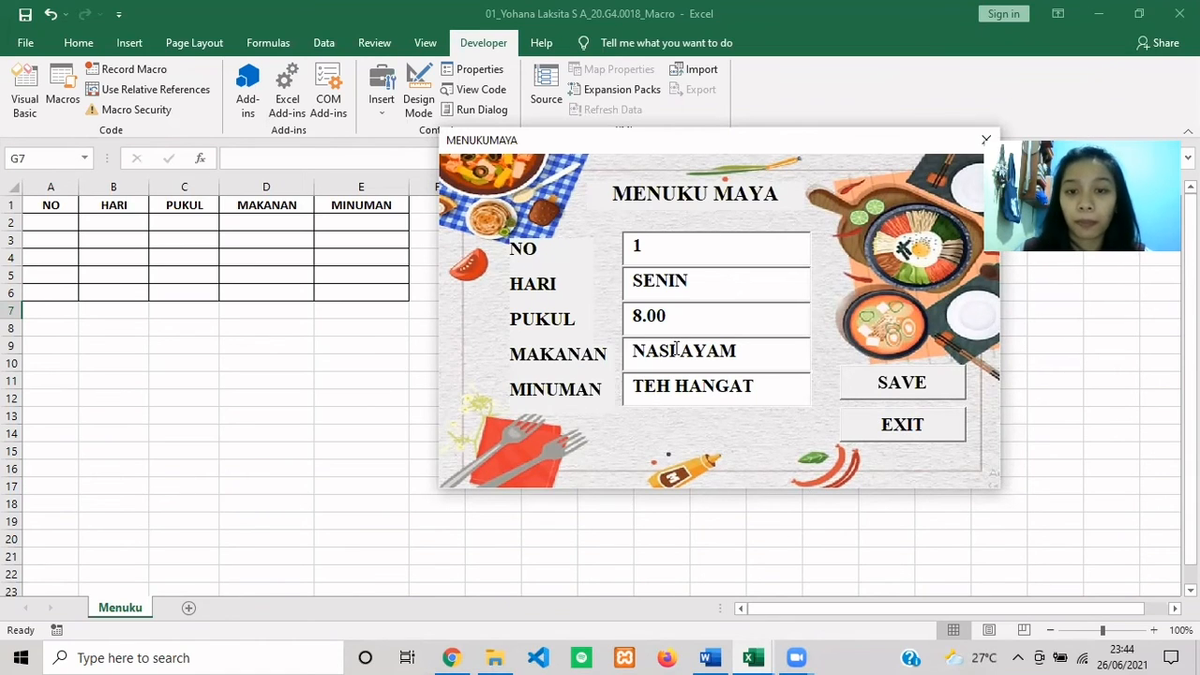
click(952, 385)
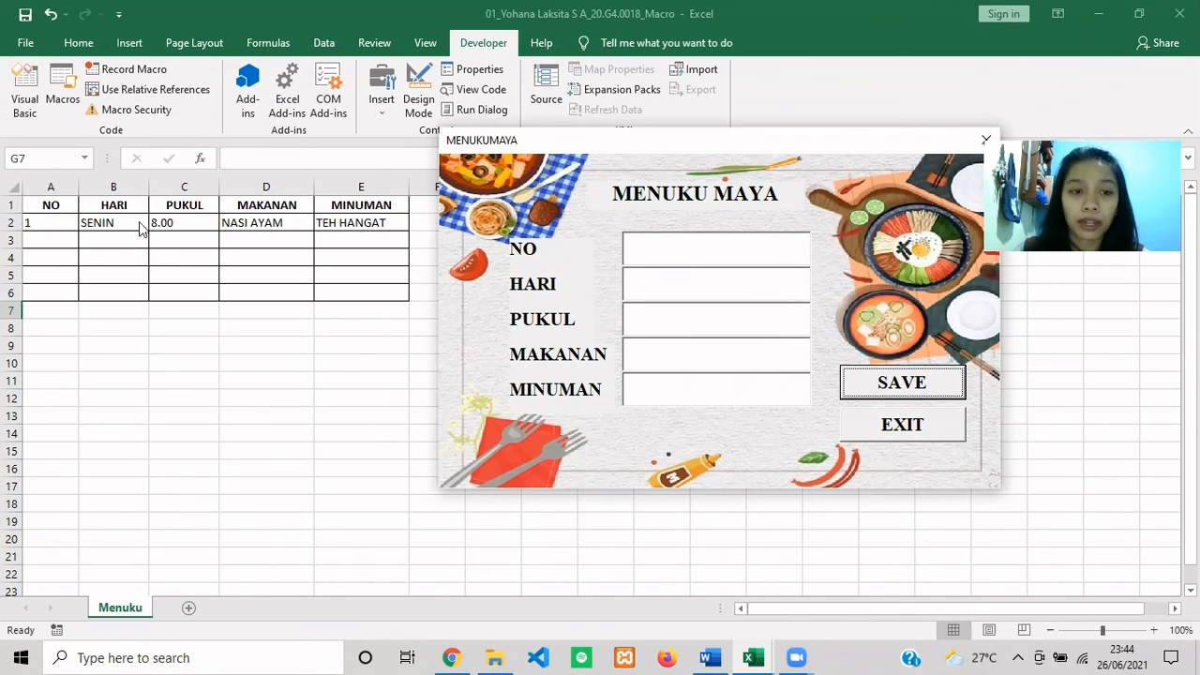
Enter and save a record with NO 2, HARI SENIN, PUKUL 13.00, MAKANAN MIE AYAM and MINUMAN AIR PUTIH, and exit the form.
click(727, 244)
text(2)
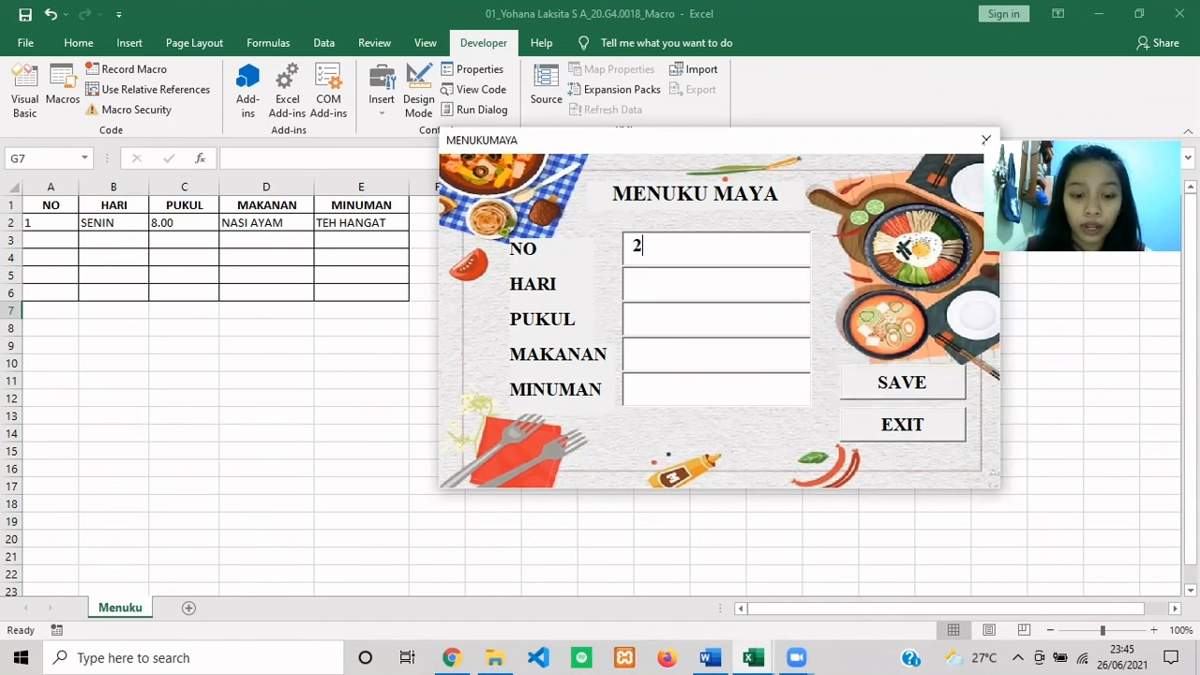
click(743, 281)
text(SENIN)
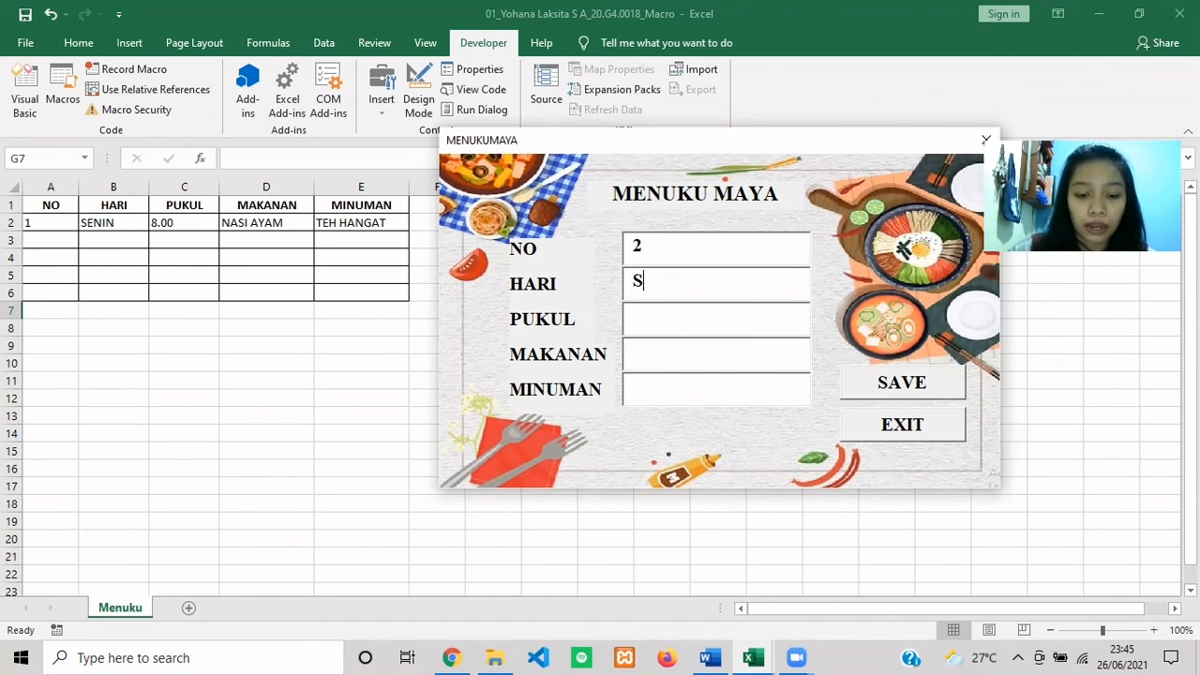
click(740, 320)
text(13.00)
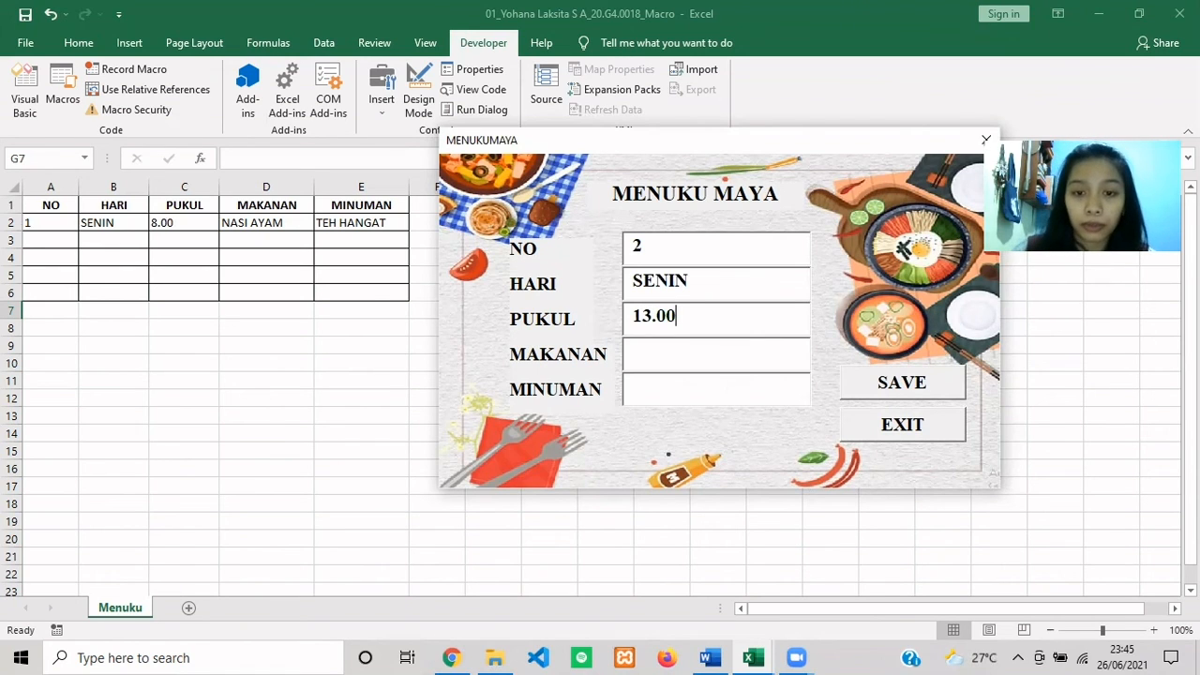
click(717, 355)
text(MIE AYAM)
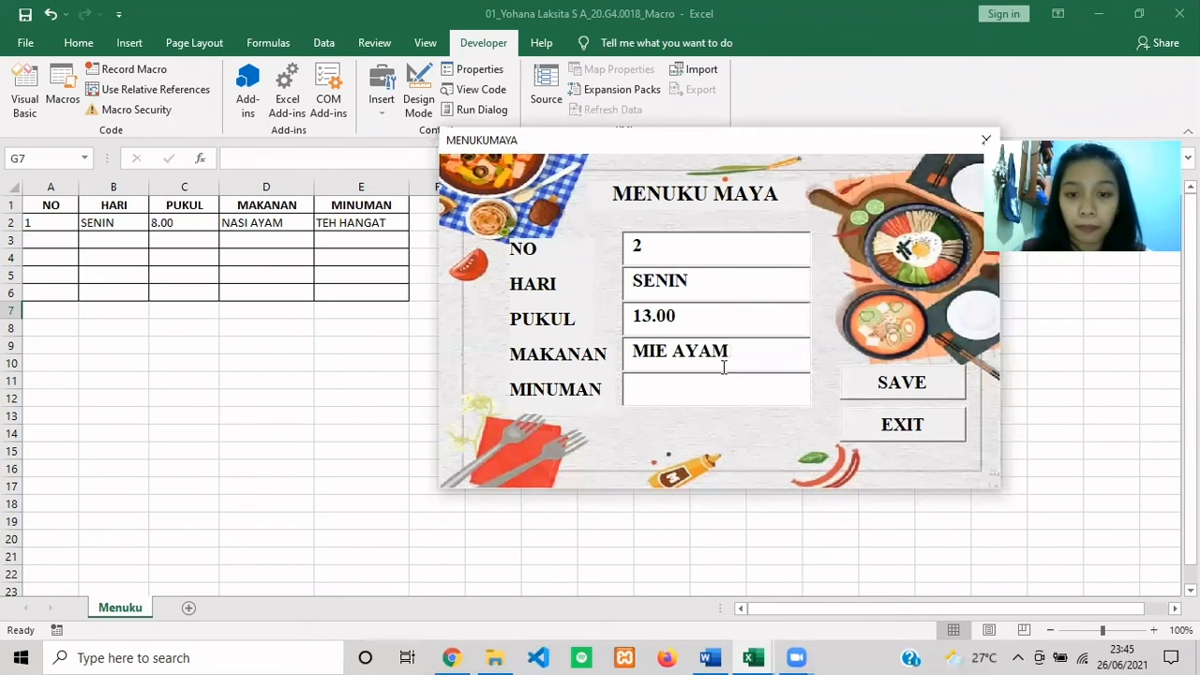
text(AIR PUTIH)
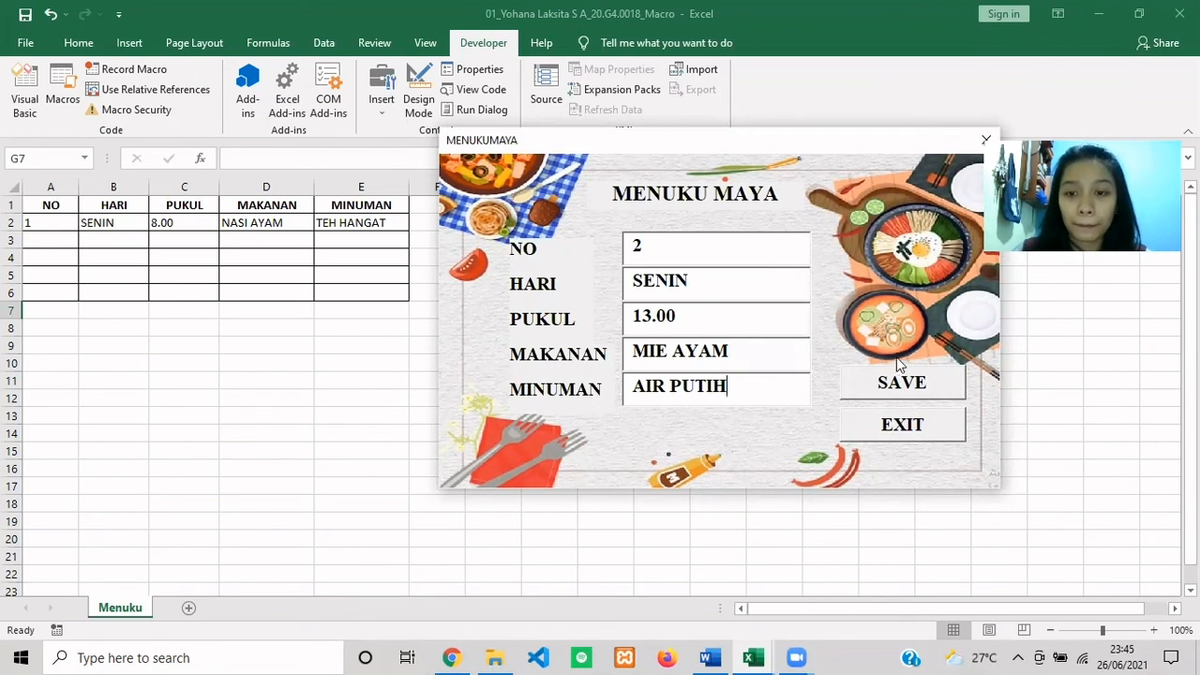
click(913, 386)
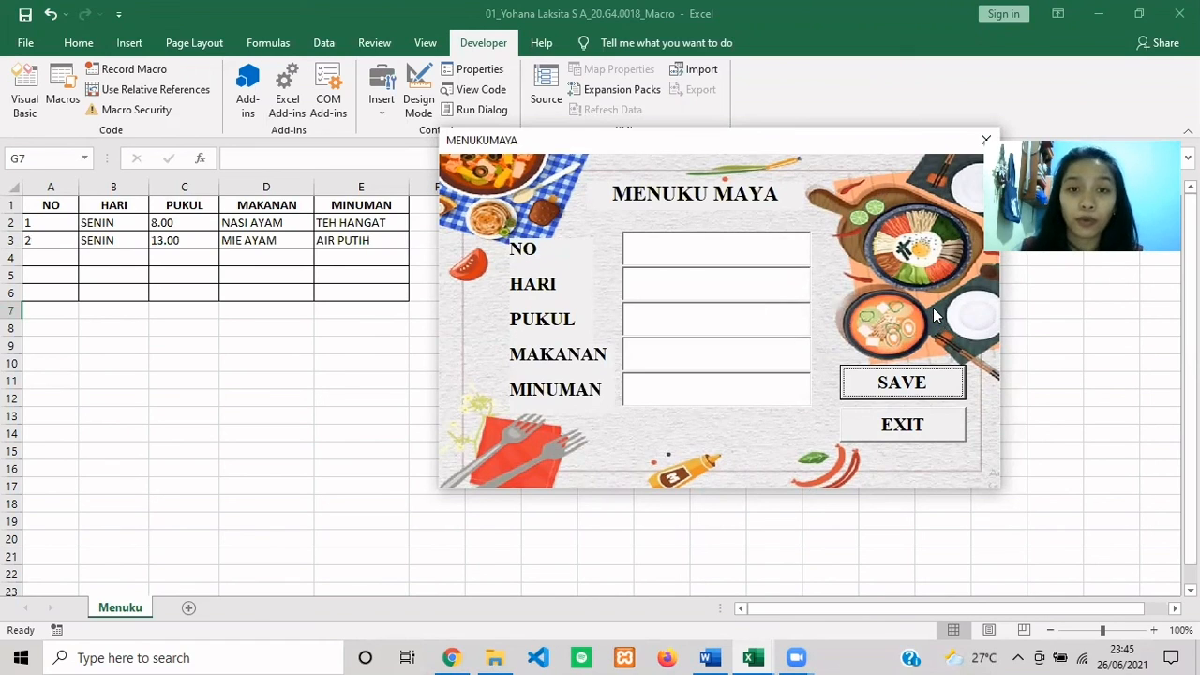
click(903, 427)
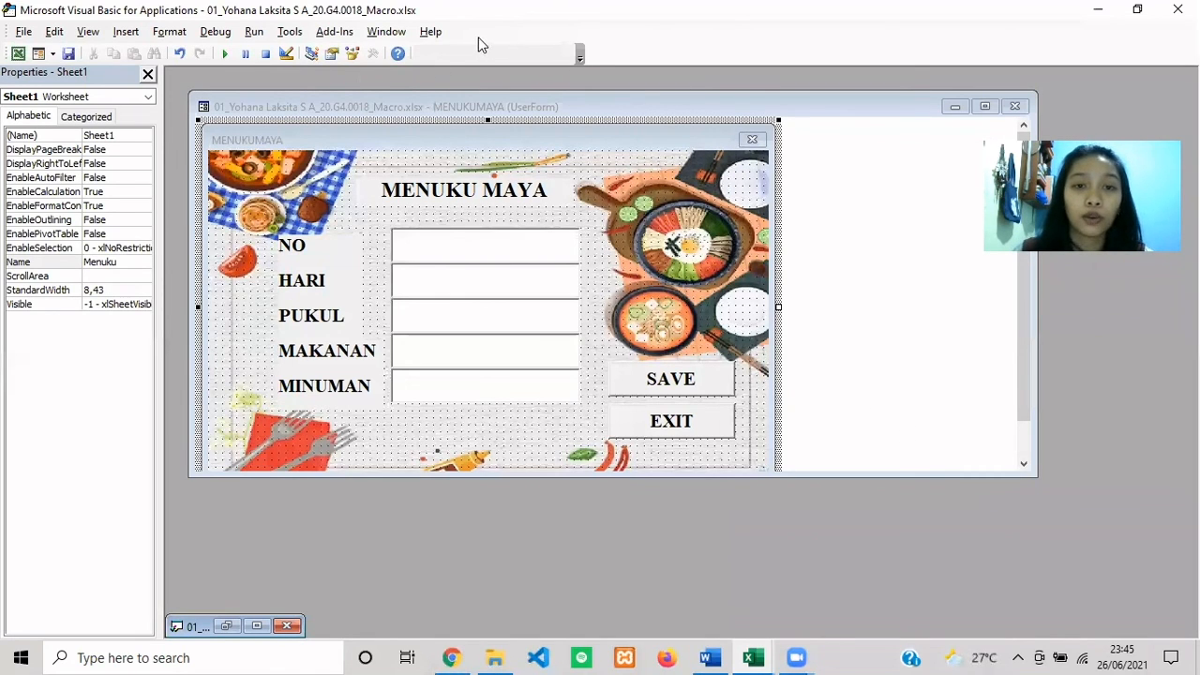
Save the workbook, accepting the macro-free format, and close the VBA editor to return to the Menuku sheet.
click(69, 54)
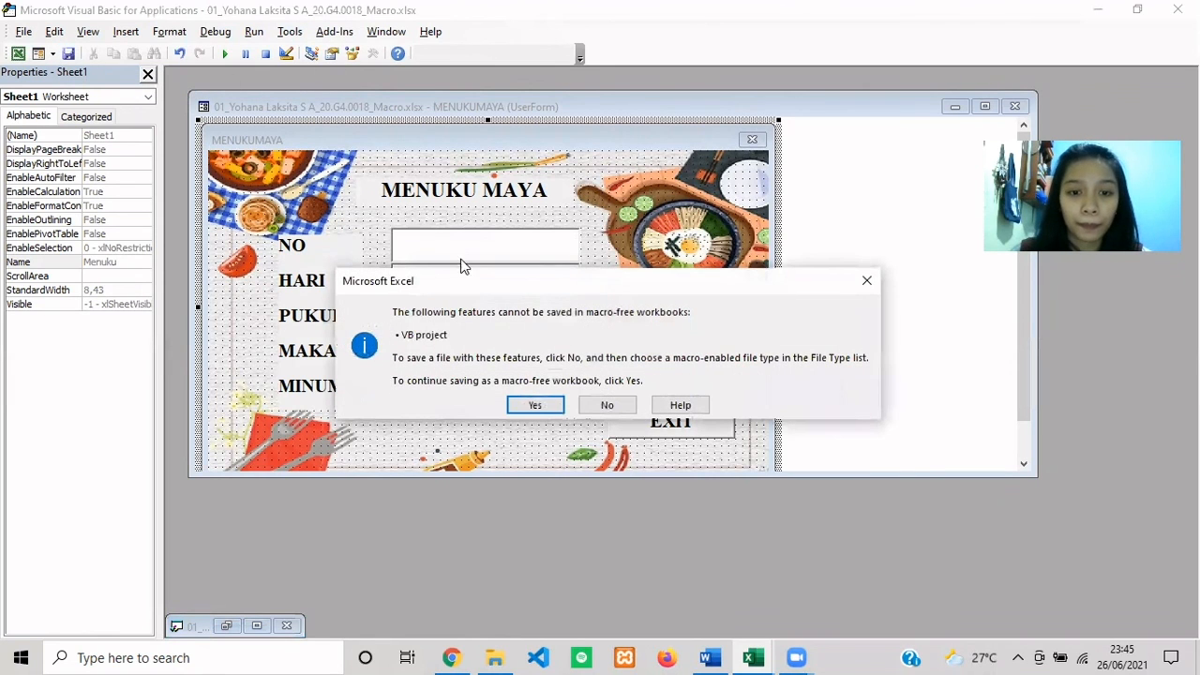
click(535, 405)
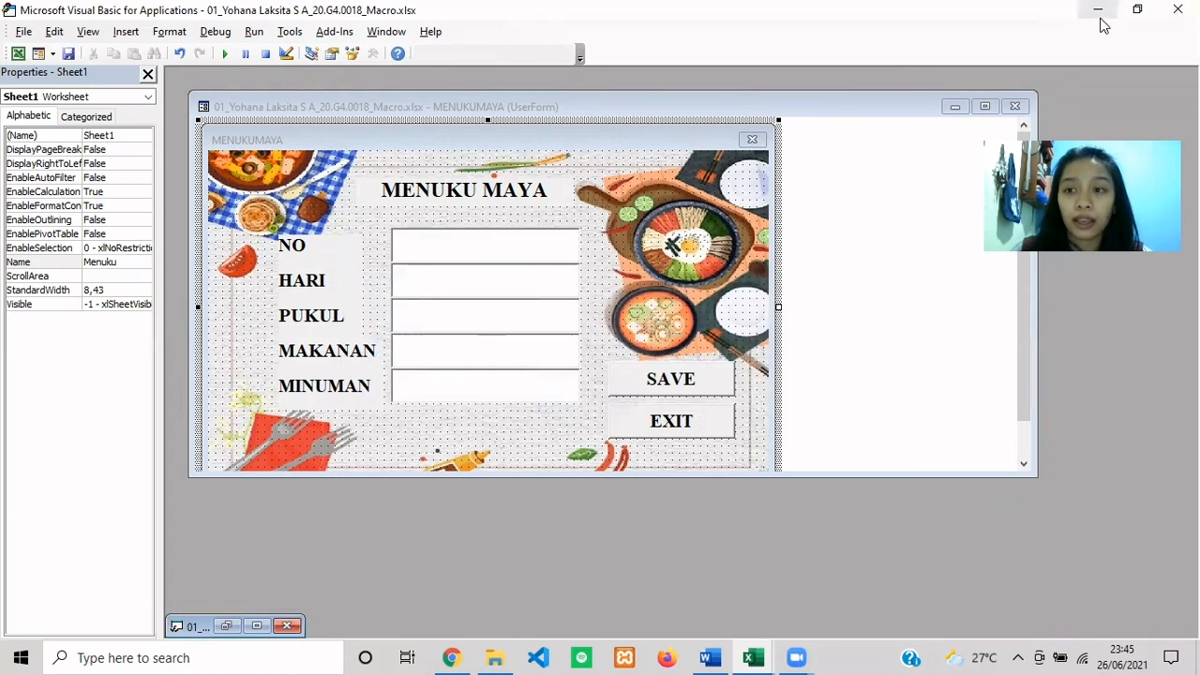
click(1177, 9)
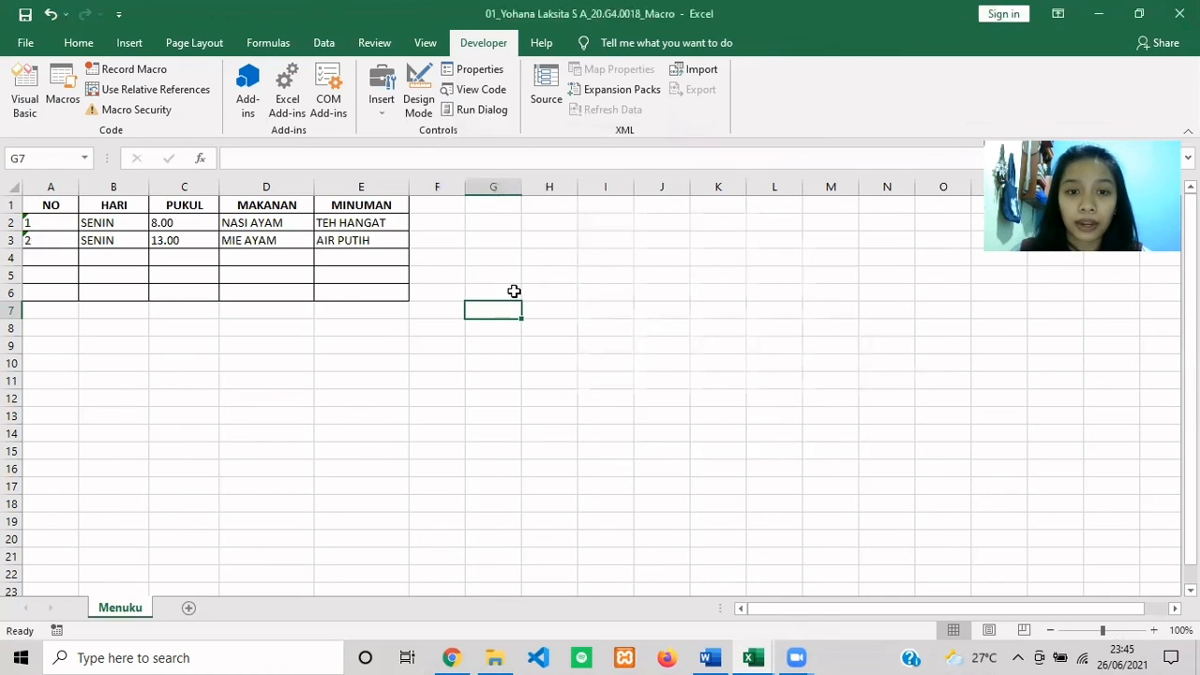
click(477, 271)
click(378, 343)
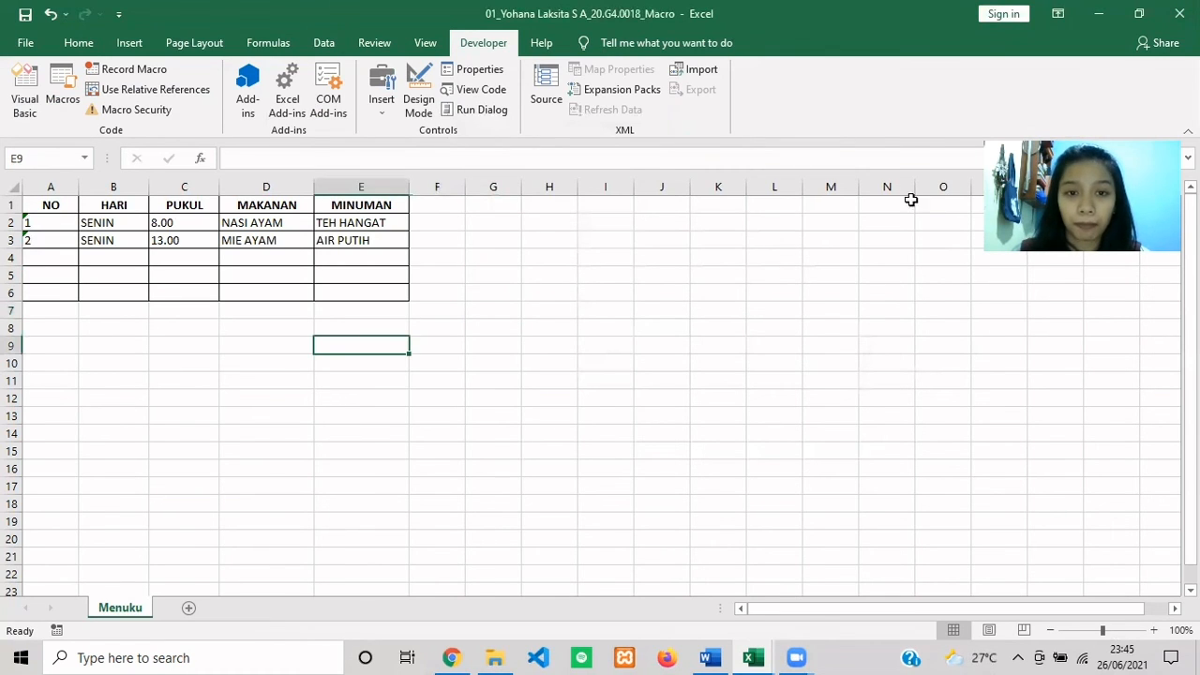